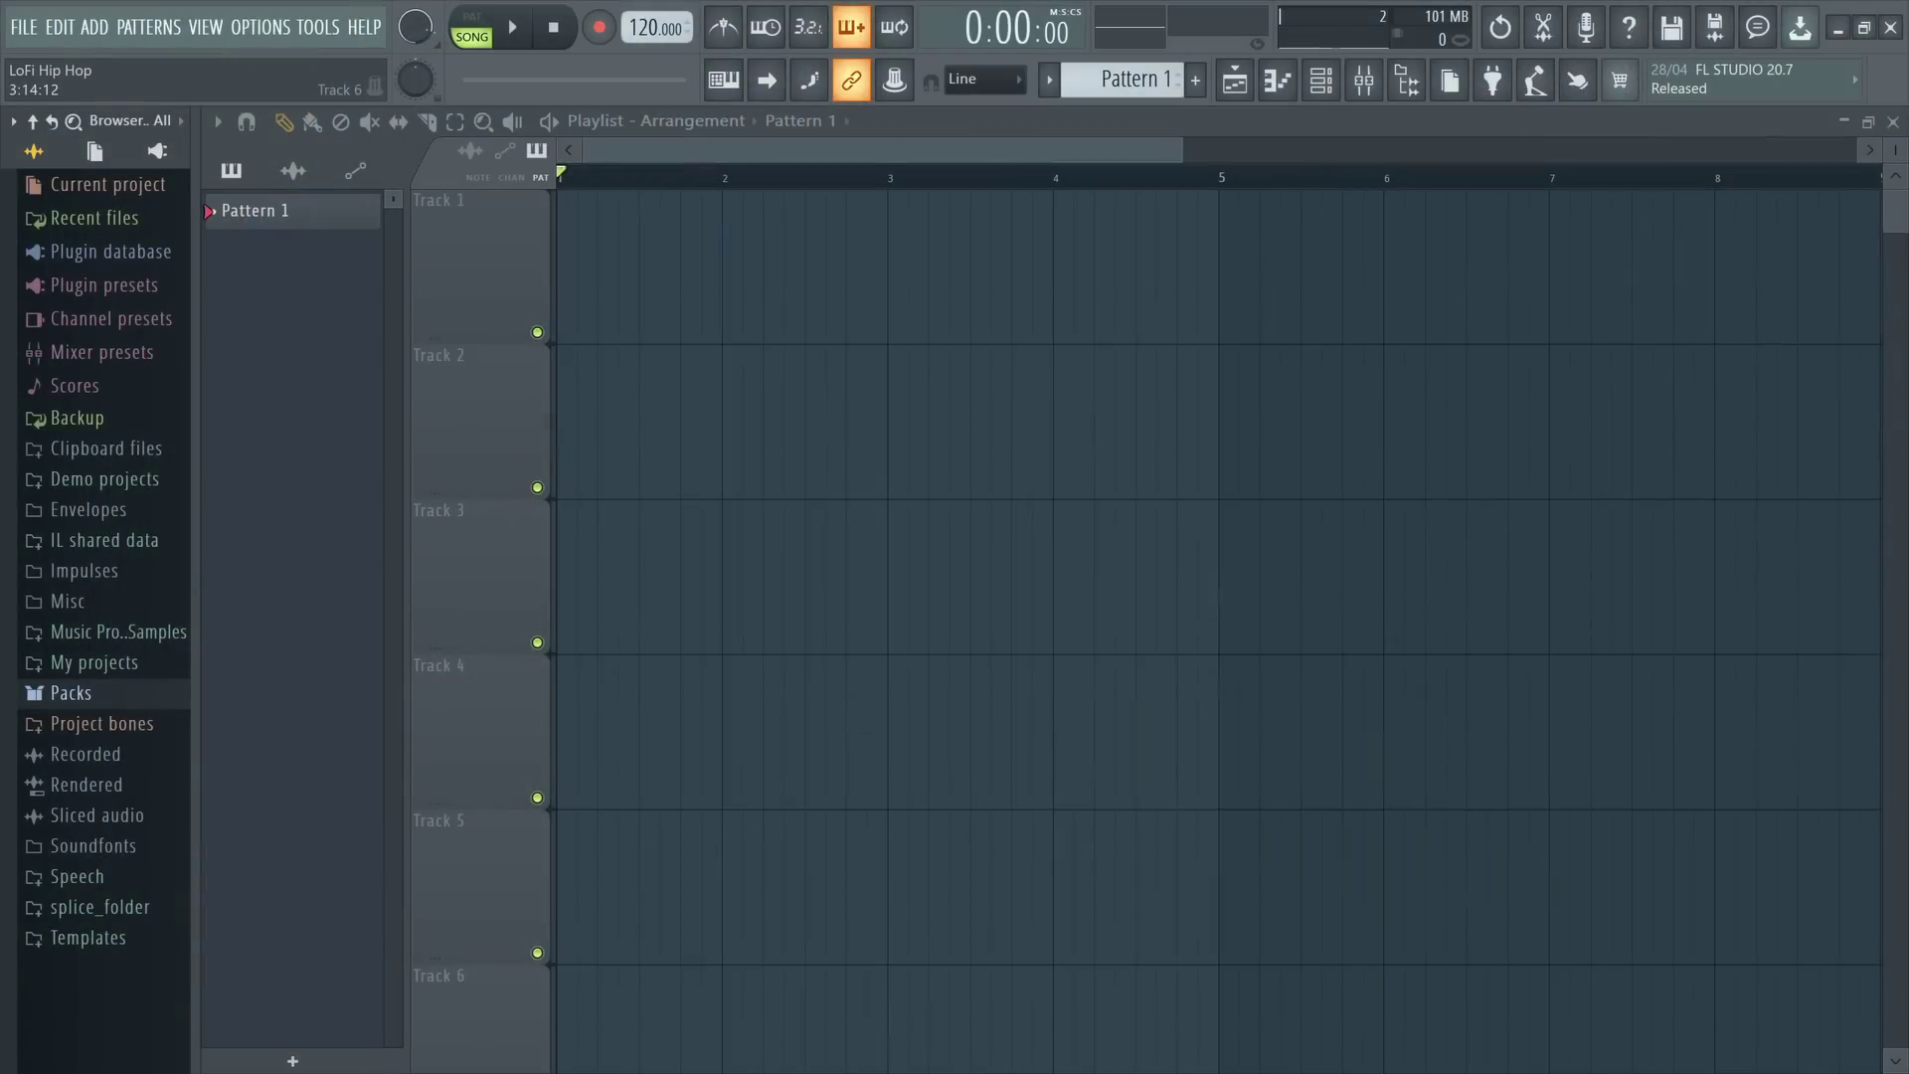
# - Create a new project from the Minimal > Empty template and show the channel rack
pyautogui.click(25, 27)
pyautogui.moveTo(308, 109)
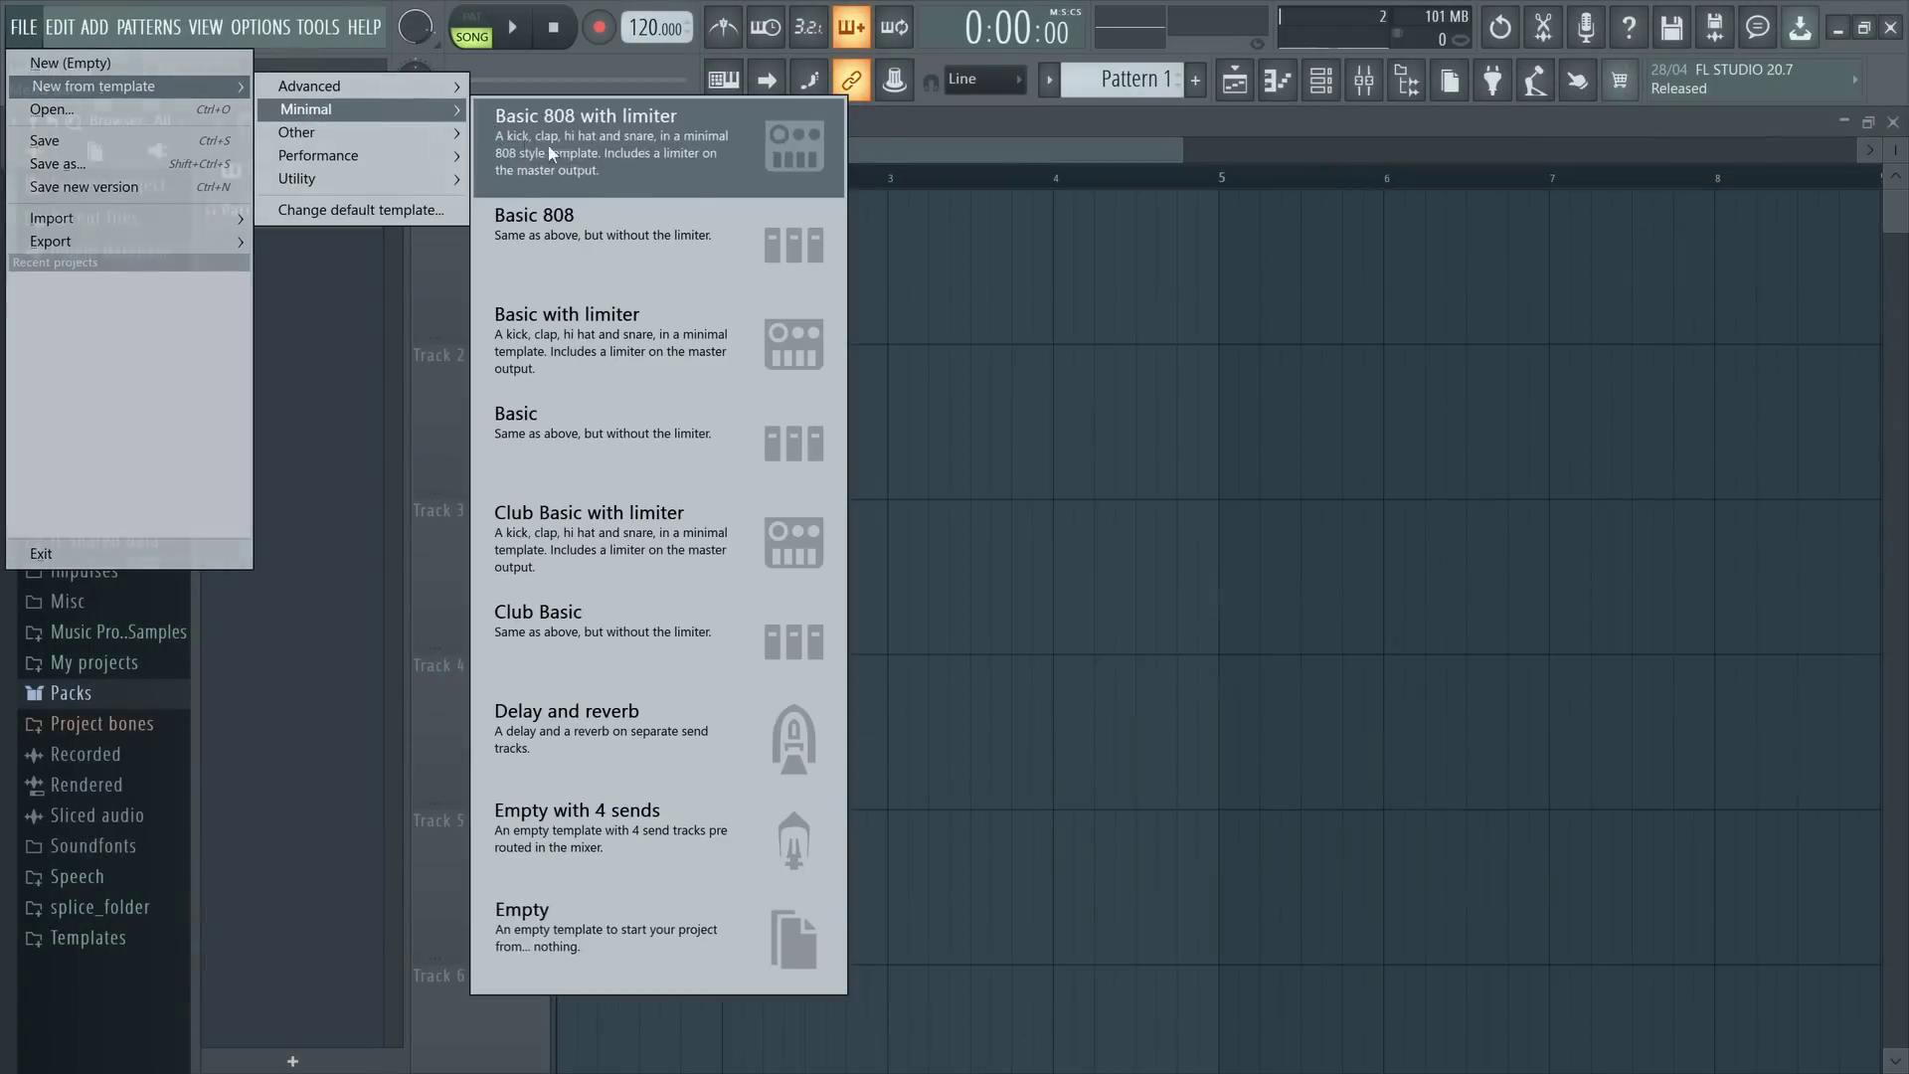
pyautogui.click(595, 940)
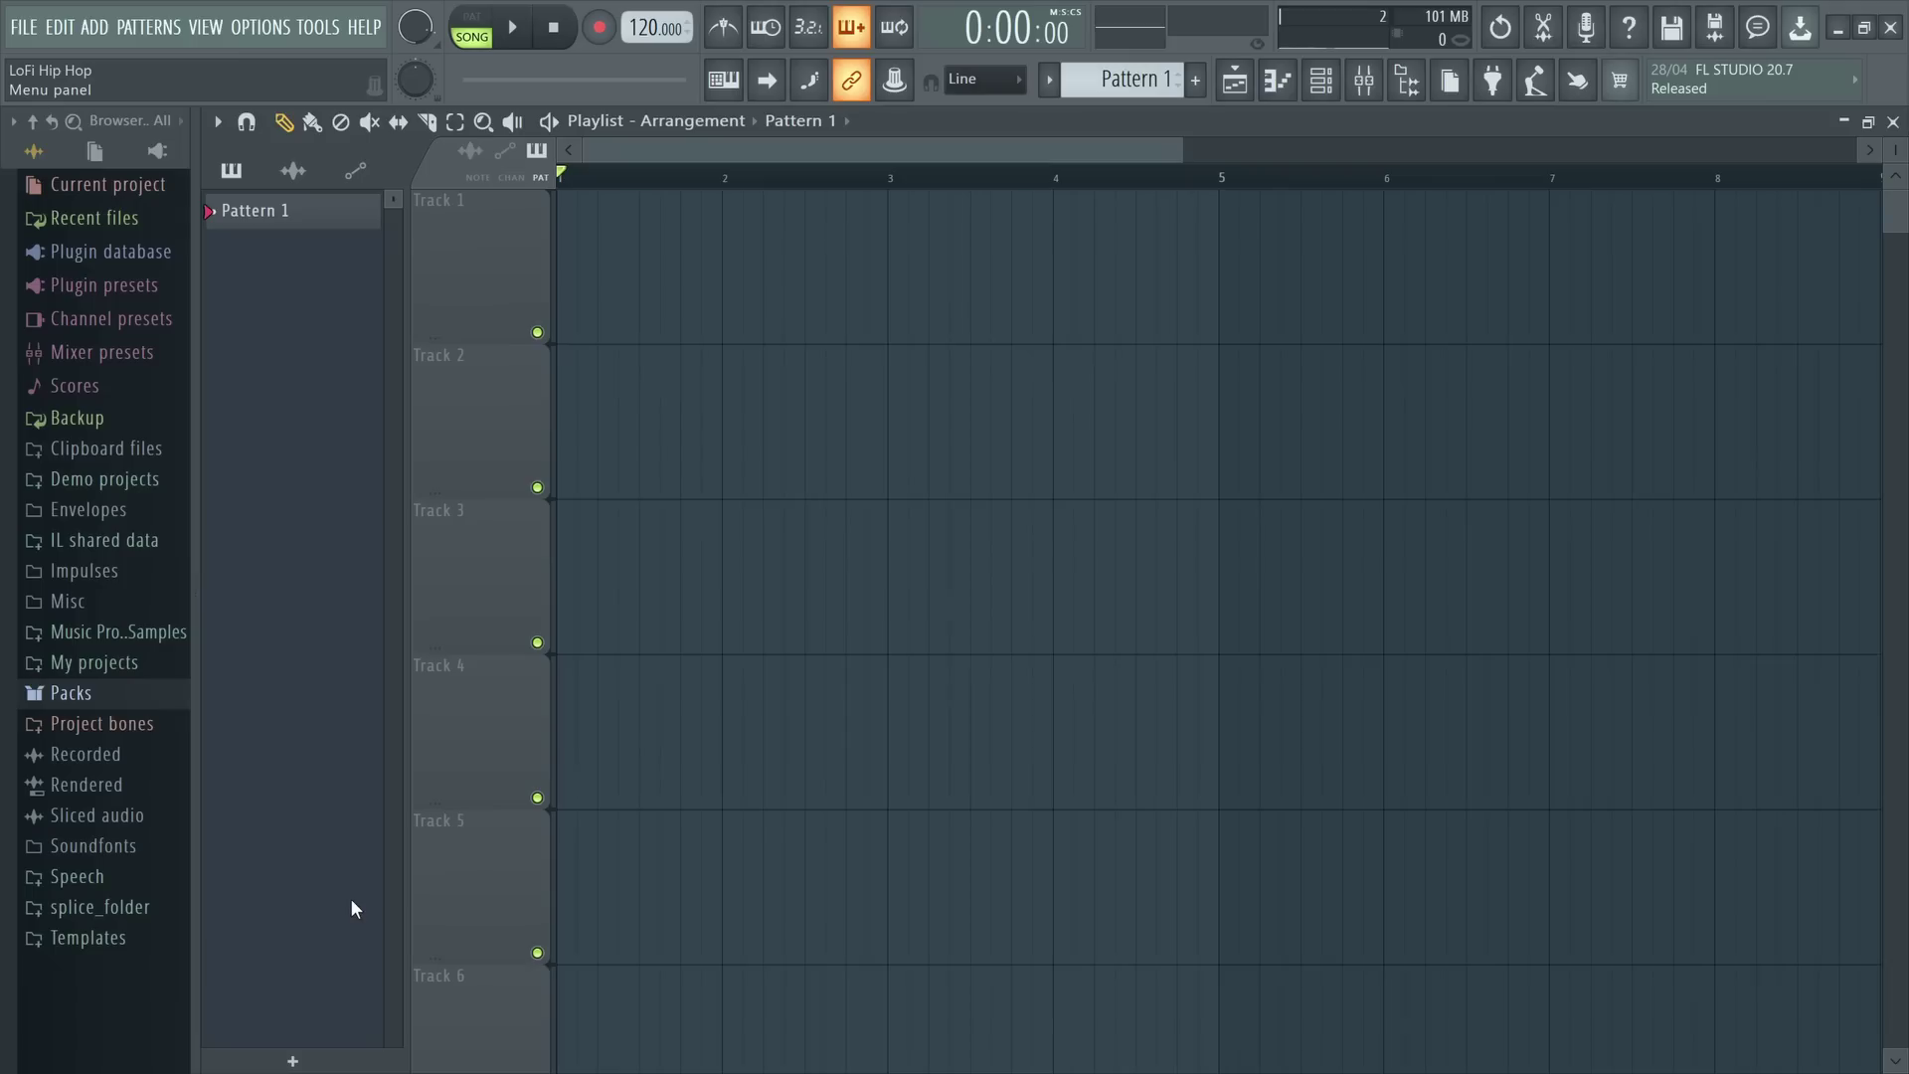
pyautogui.click(1323, 85)
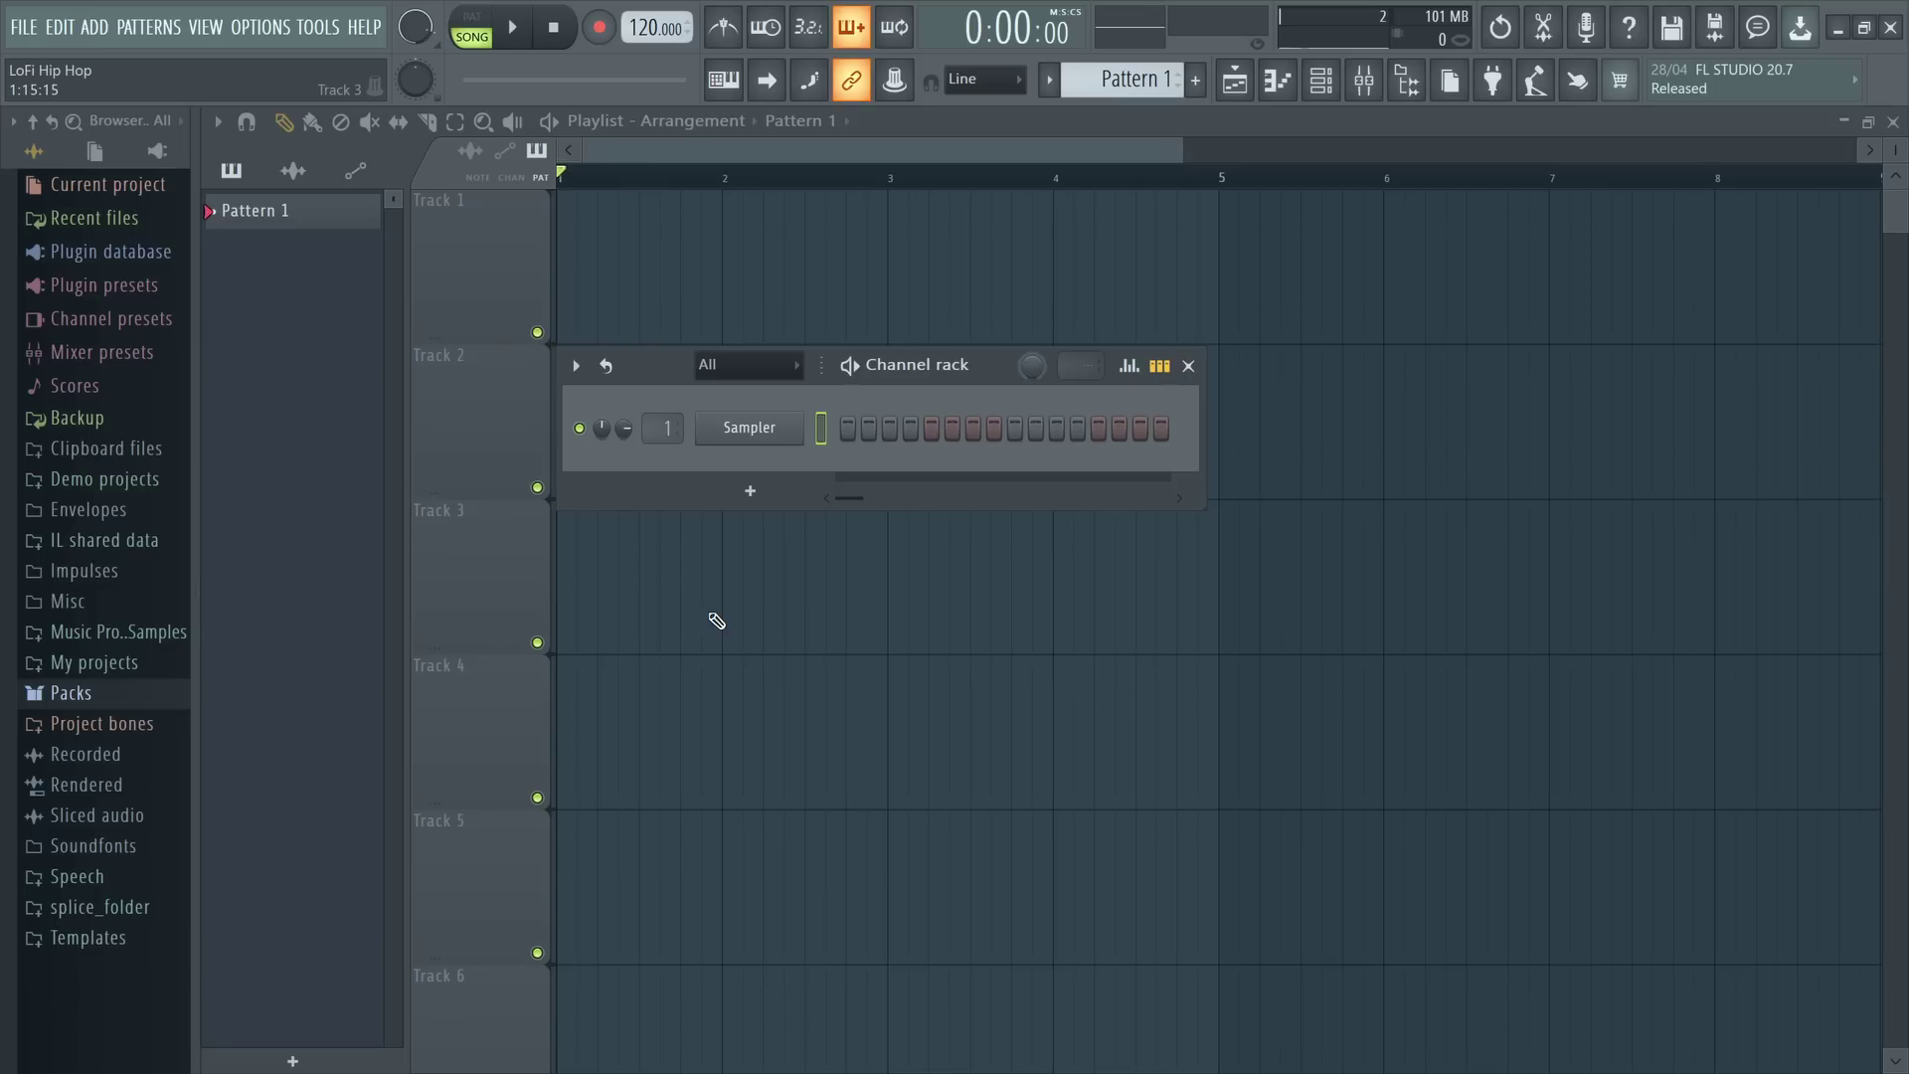
# - Browse to the Packs > Legacy > Drums > HipHop sample folder
pyautogui.click(118, 695)
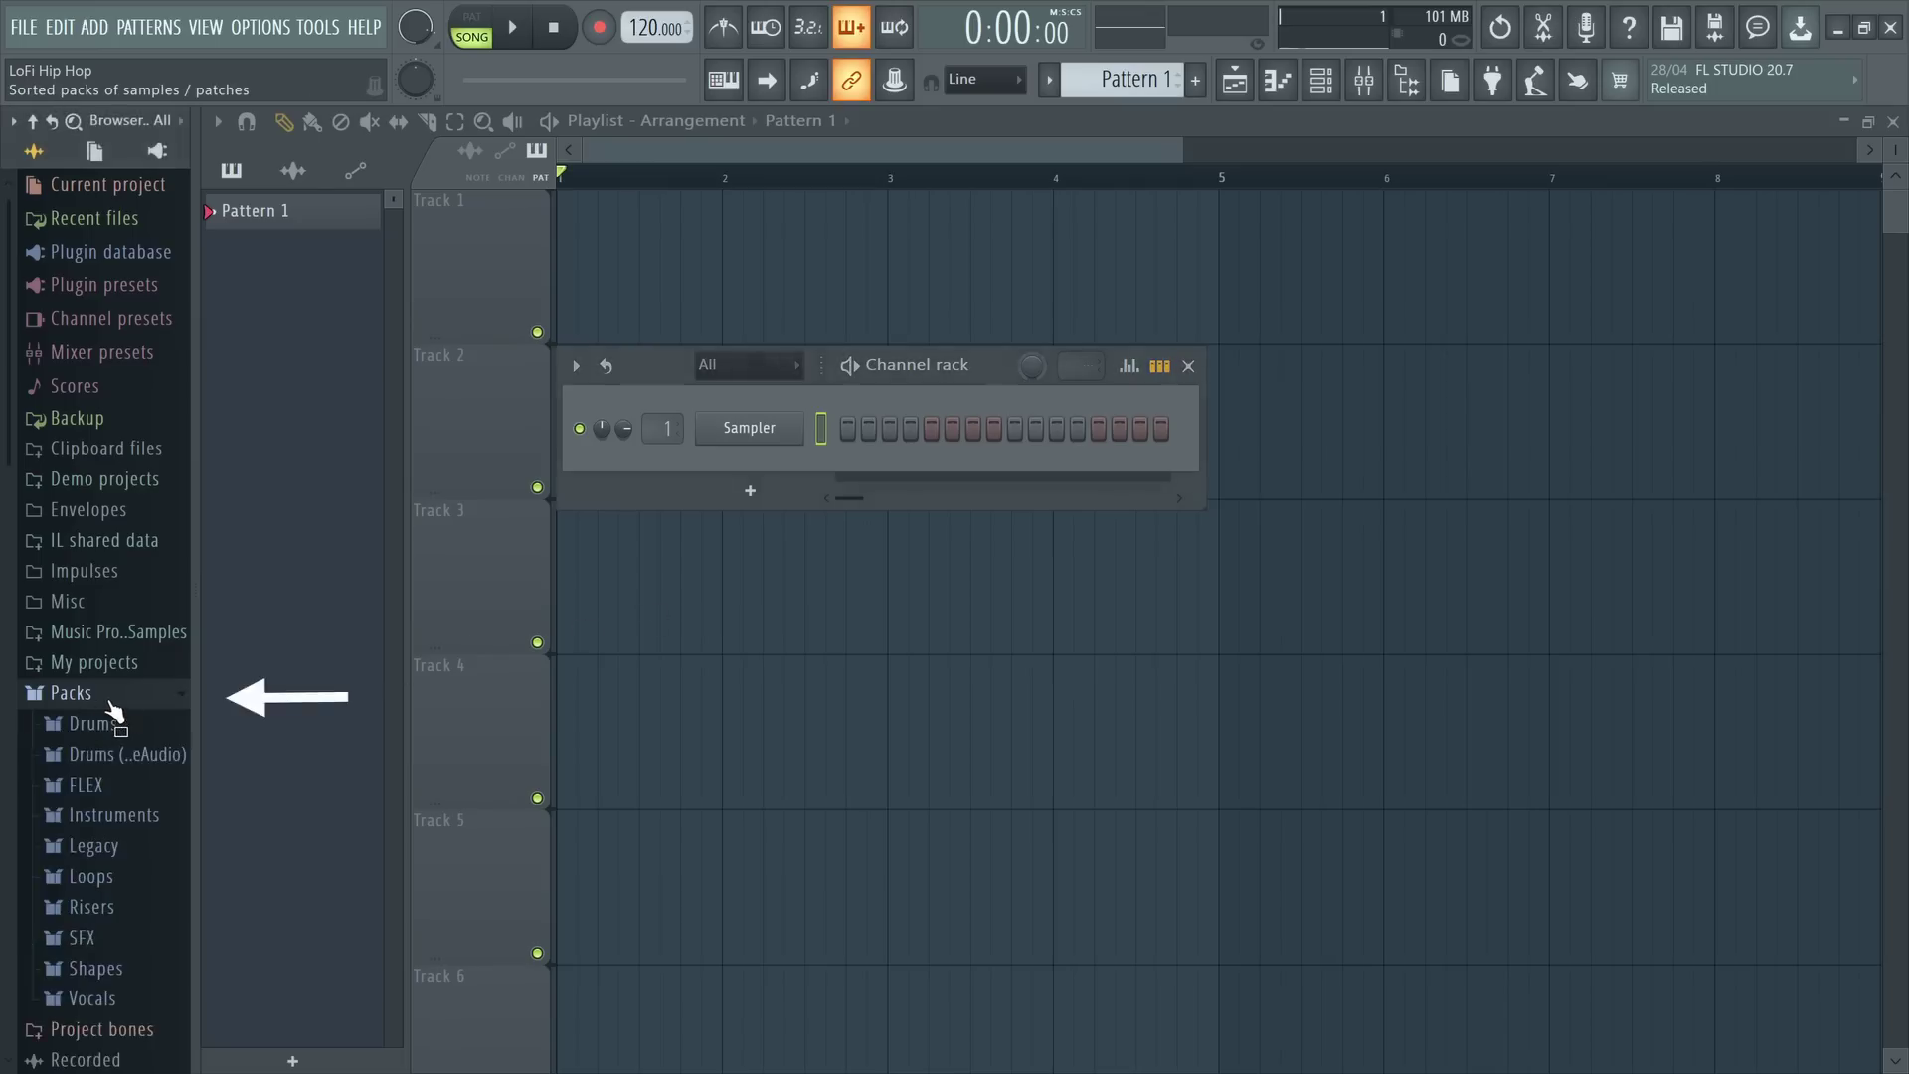
pyautogui.click(126, 665)
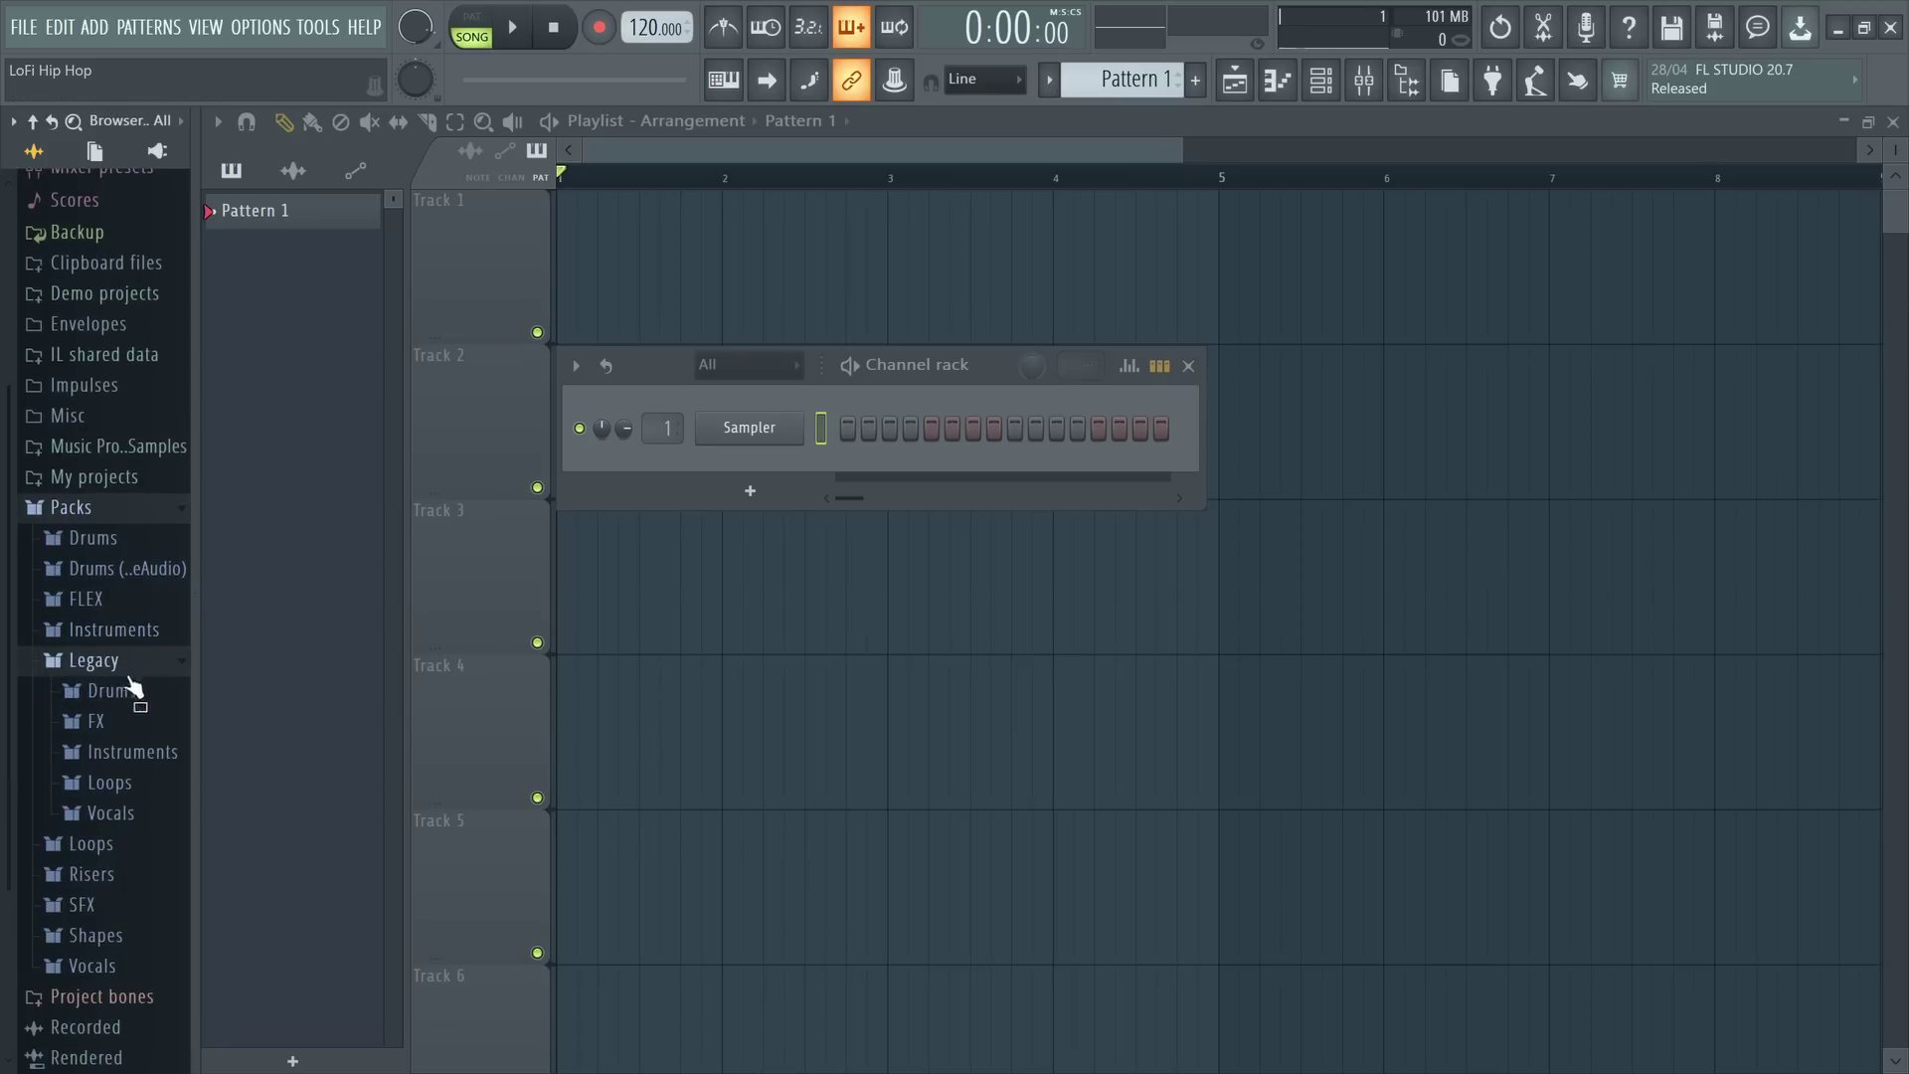
pyautogui.click(132, 694)
pyautogui.click(136, 783)
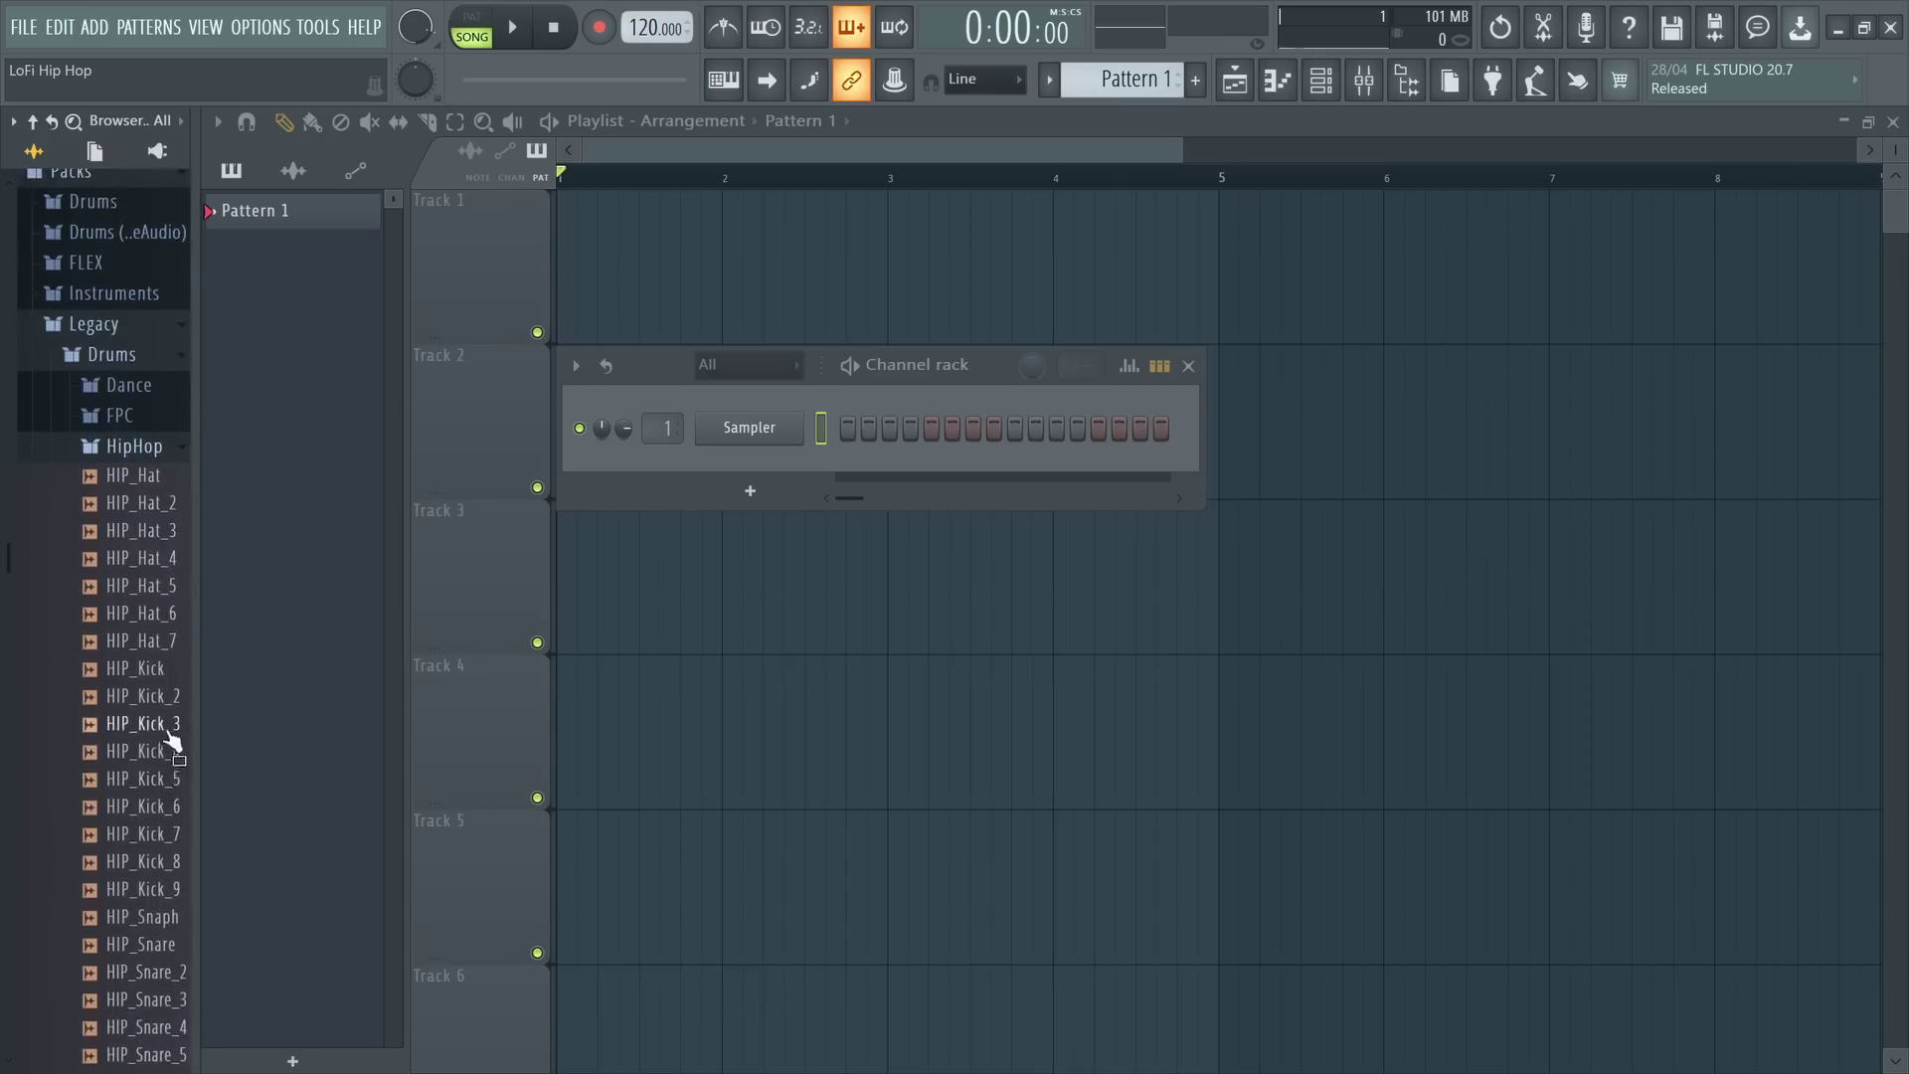
pyautogui.scroll(3, 189, 589)
pyautogui.scroll(-1, 191, 545)
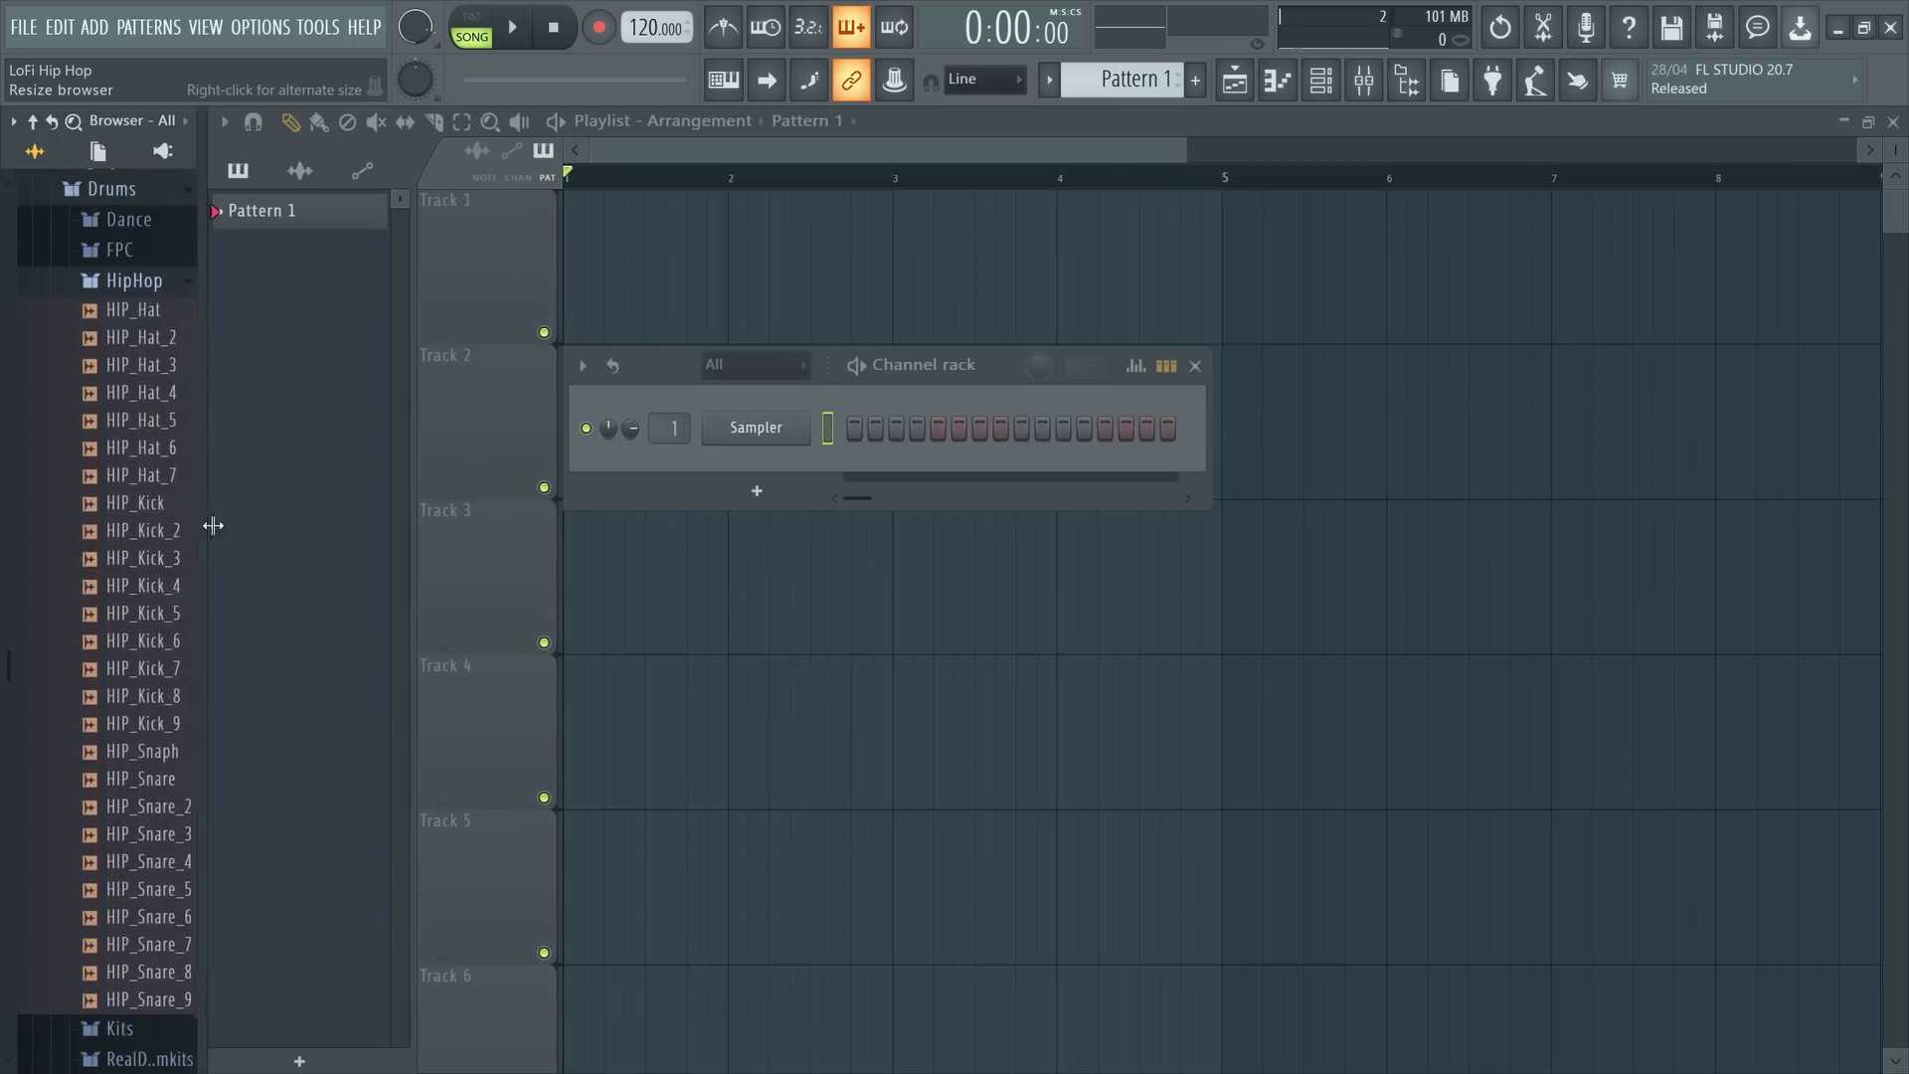
# - Audition the HipHop drums and add HIP_Kick_3 and HIP_Snare_2 as channels
pyautogui.click(182, 424)
pyautogui.click(189, 619)
pyautogui.click(196, 893)
pyautogui.click(188, 507)
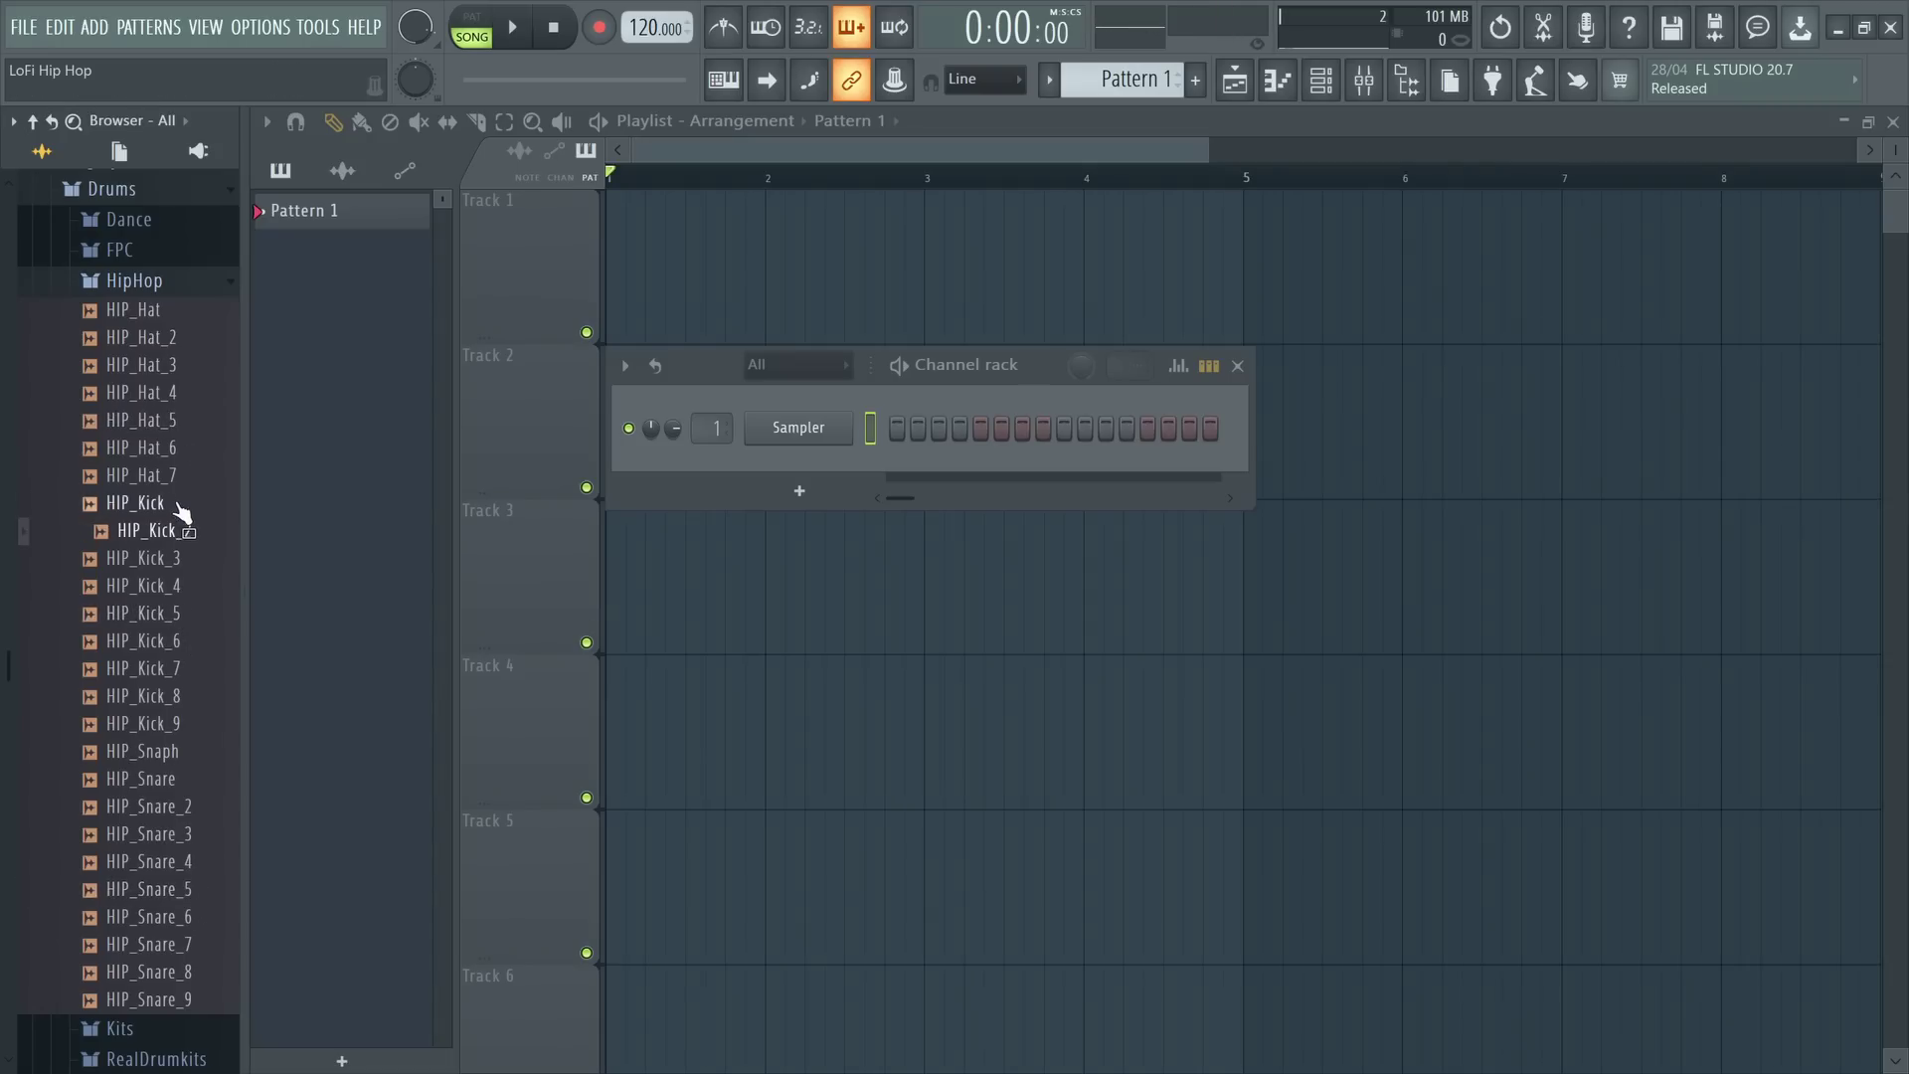
pyautogui.click(184, 562)
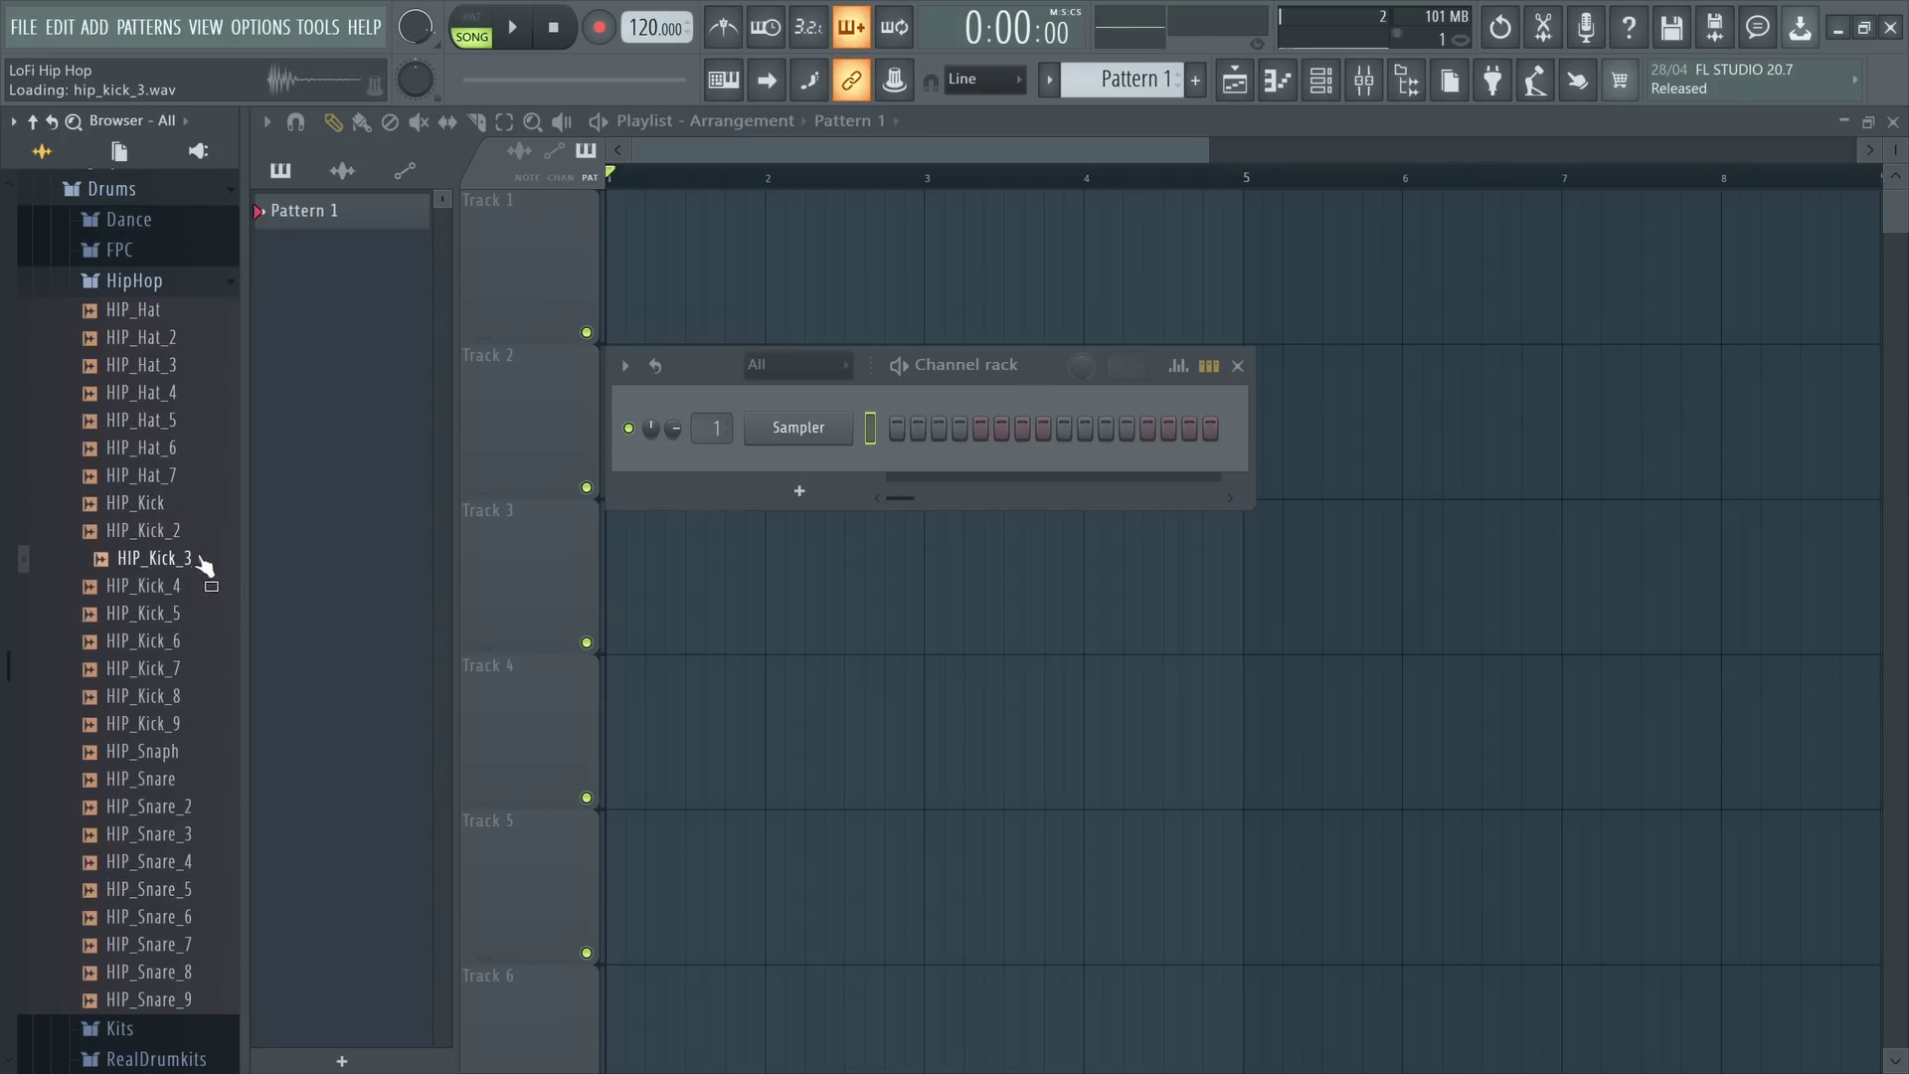
pyautogui.moveTo(204, 568); pyautogui.dragTo(796, 498)
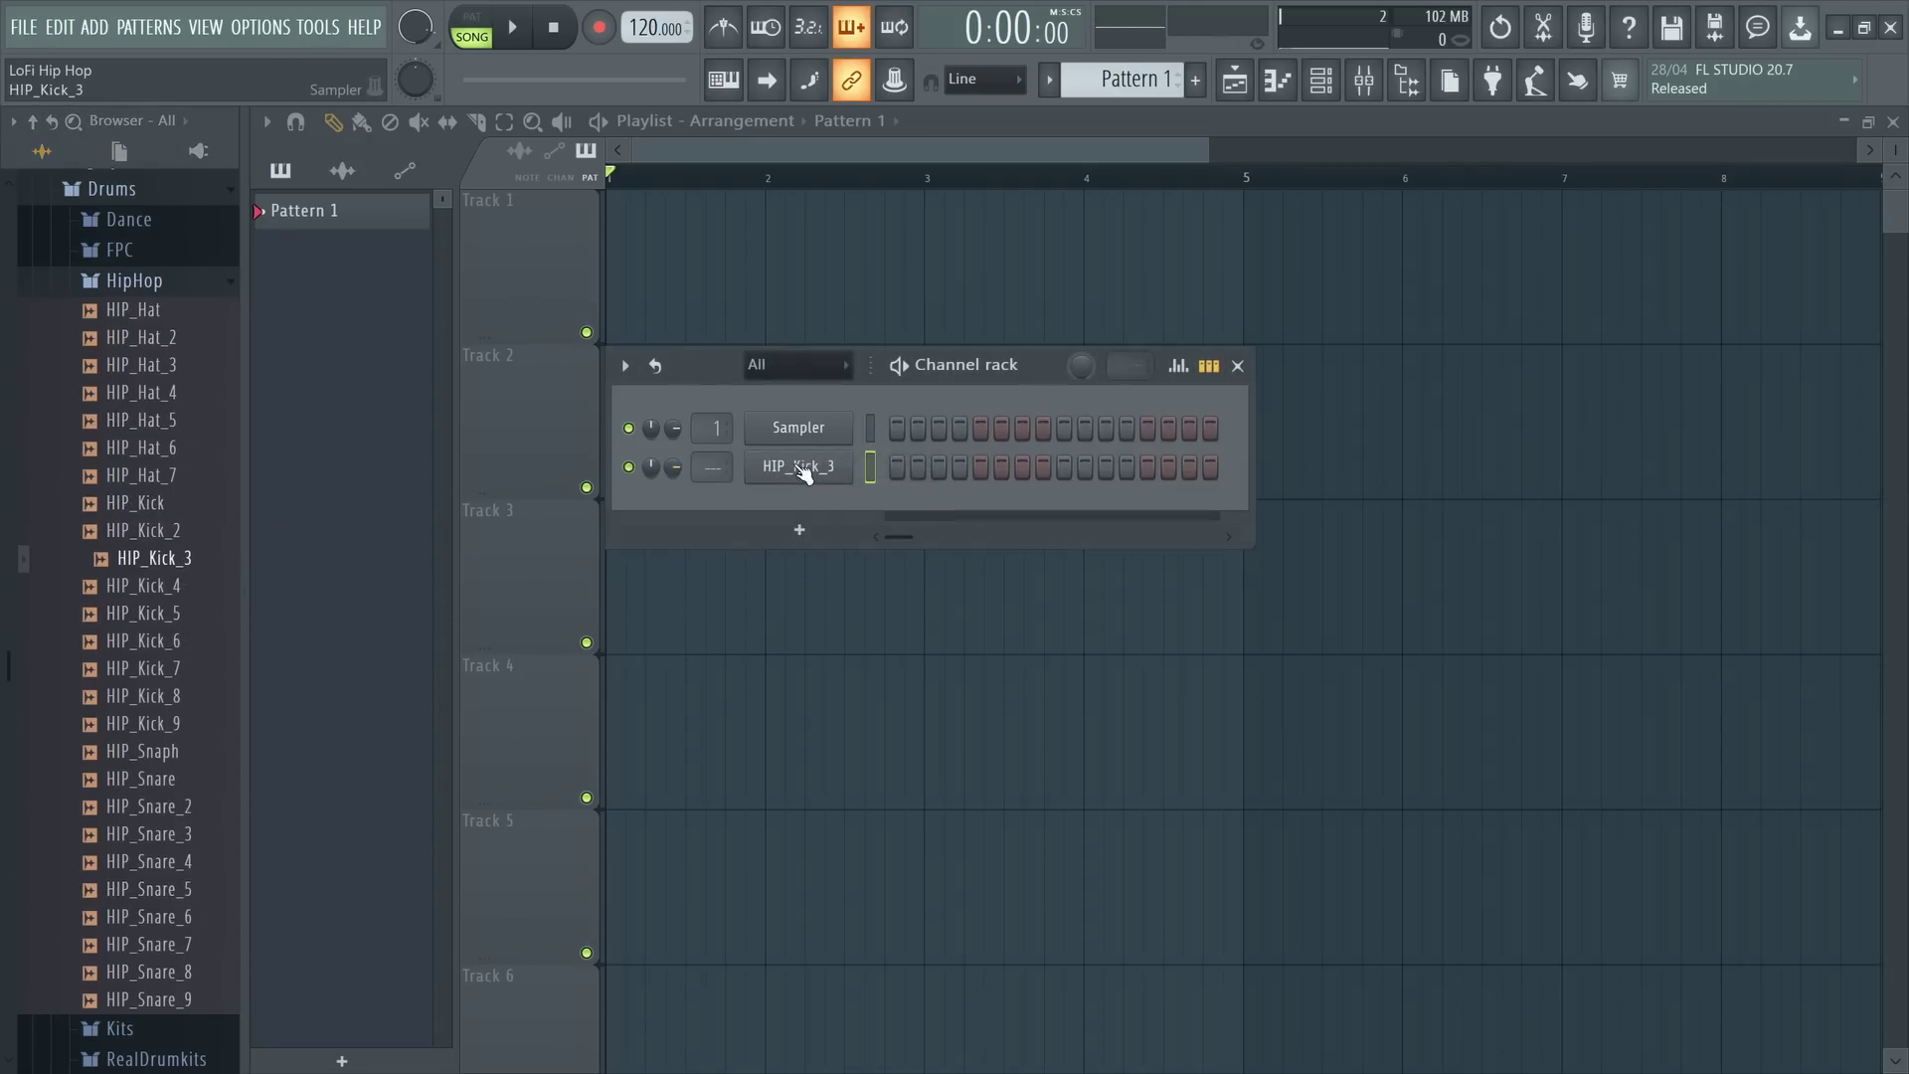
pyautogui.click(173, 786)
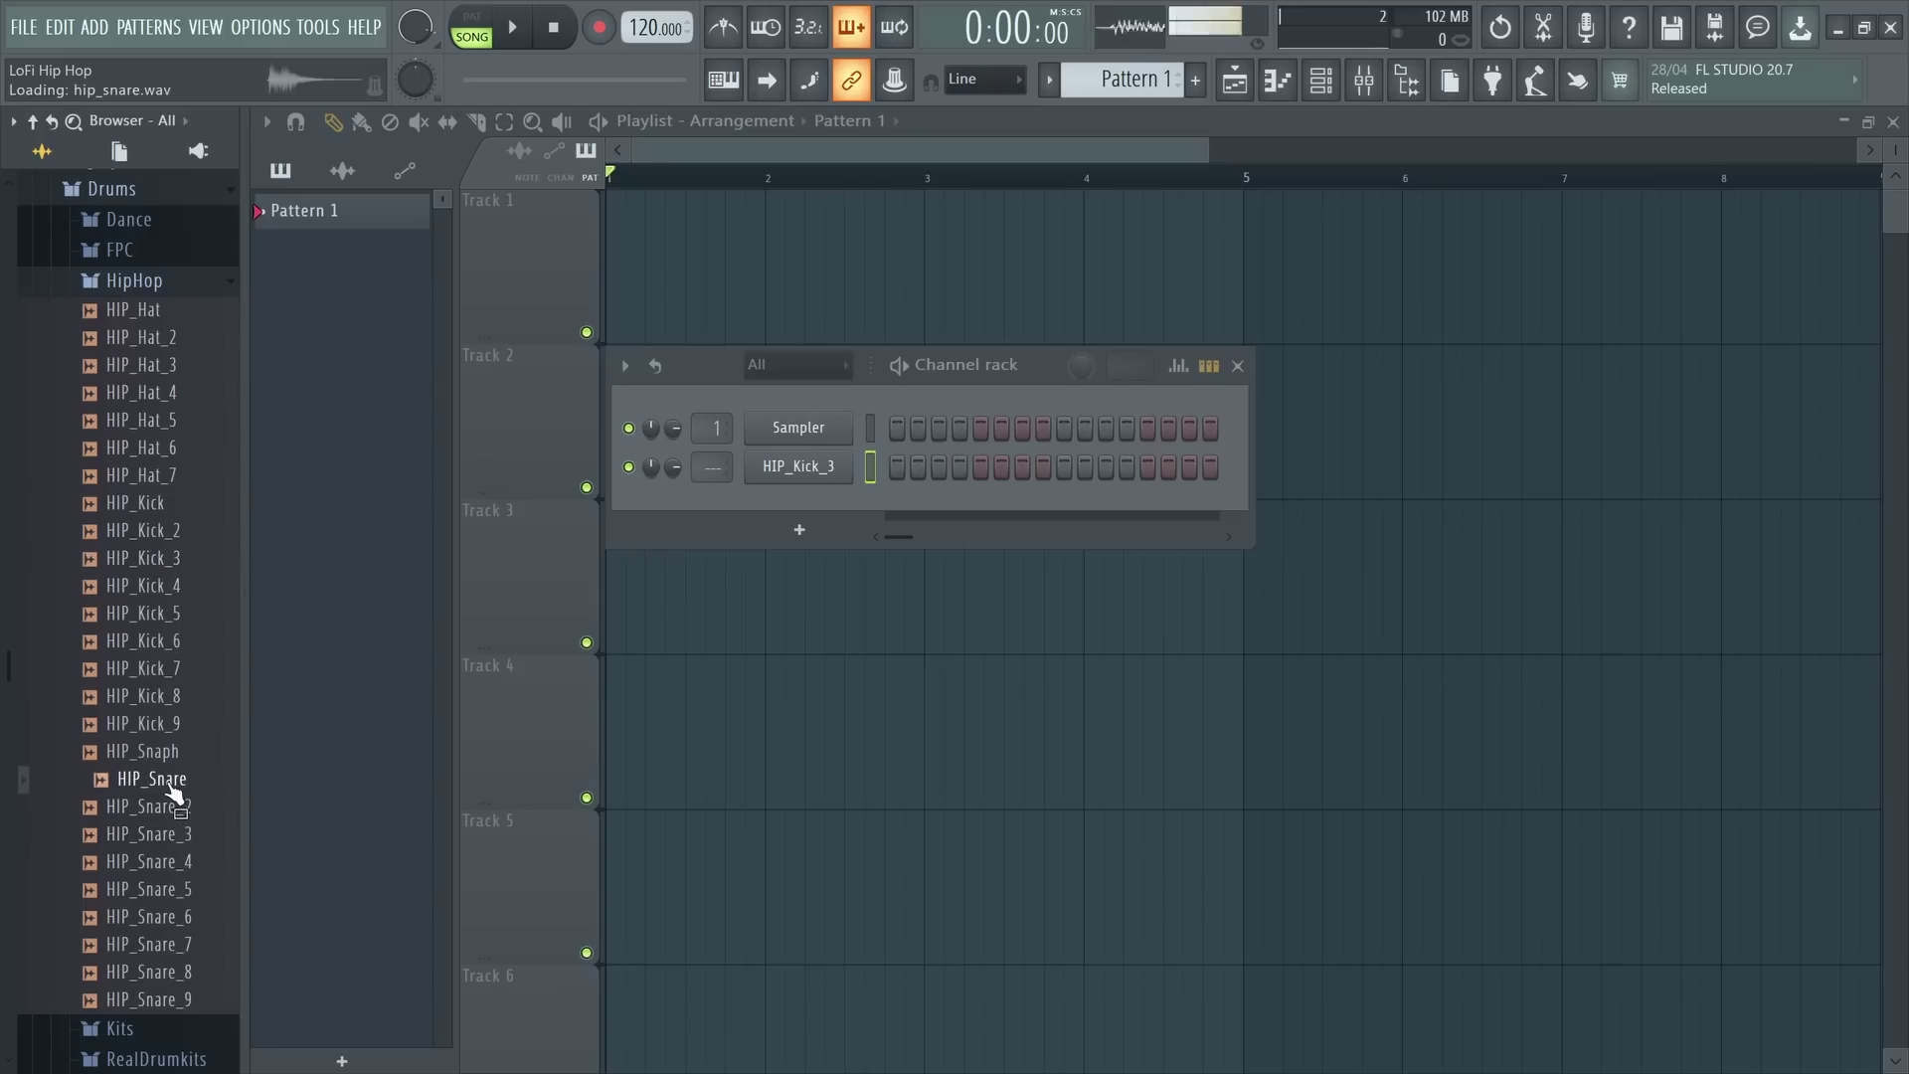
pyautogui.click(182, 809)
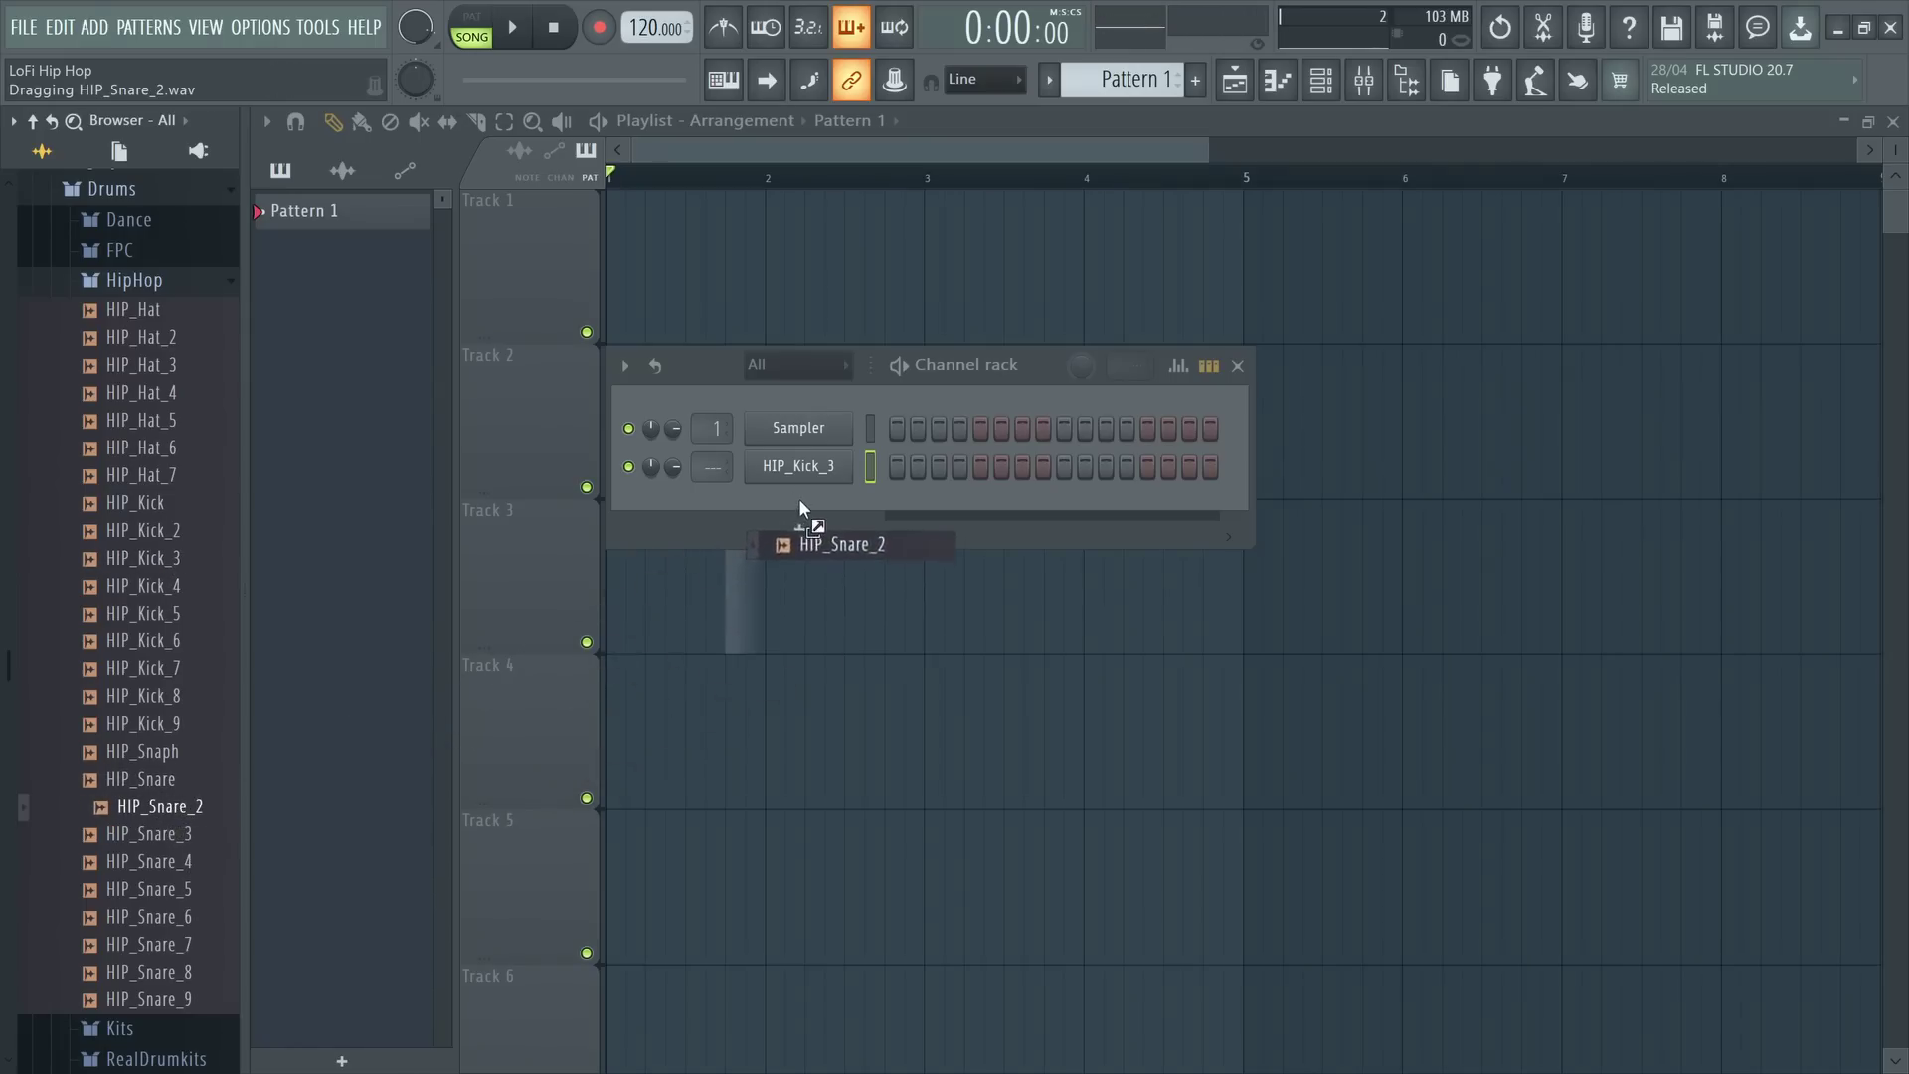
pyautogui.moveTo(169, 813); pyautogui.dragTo(817, 553)
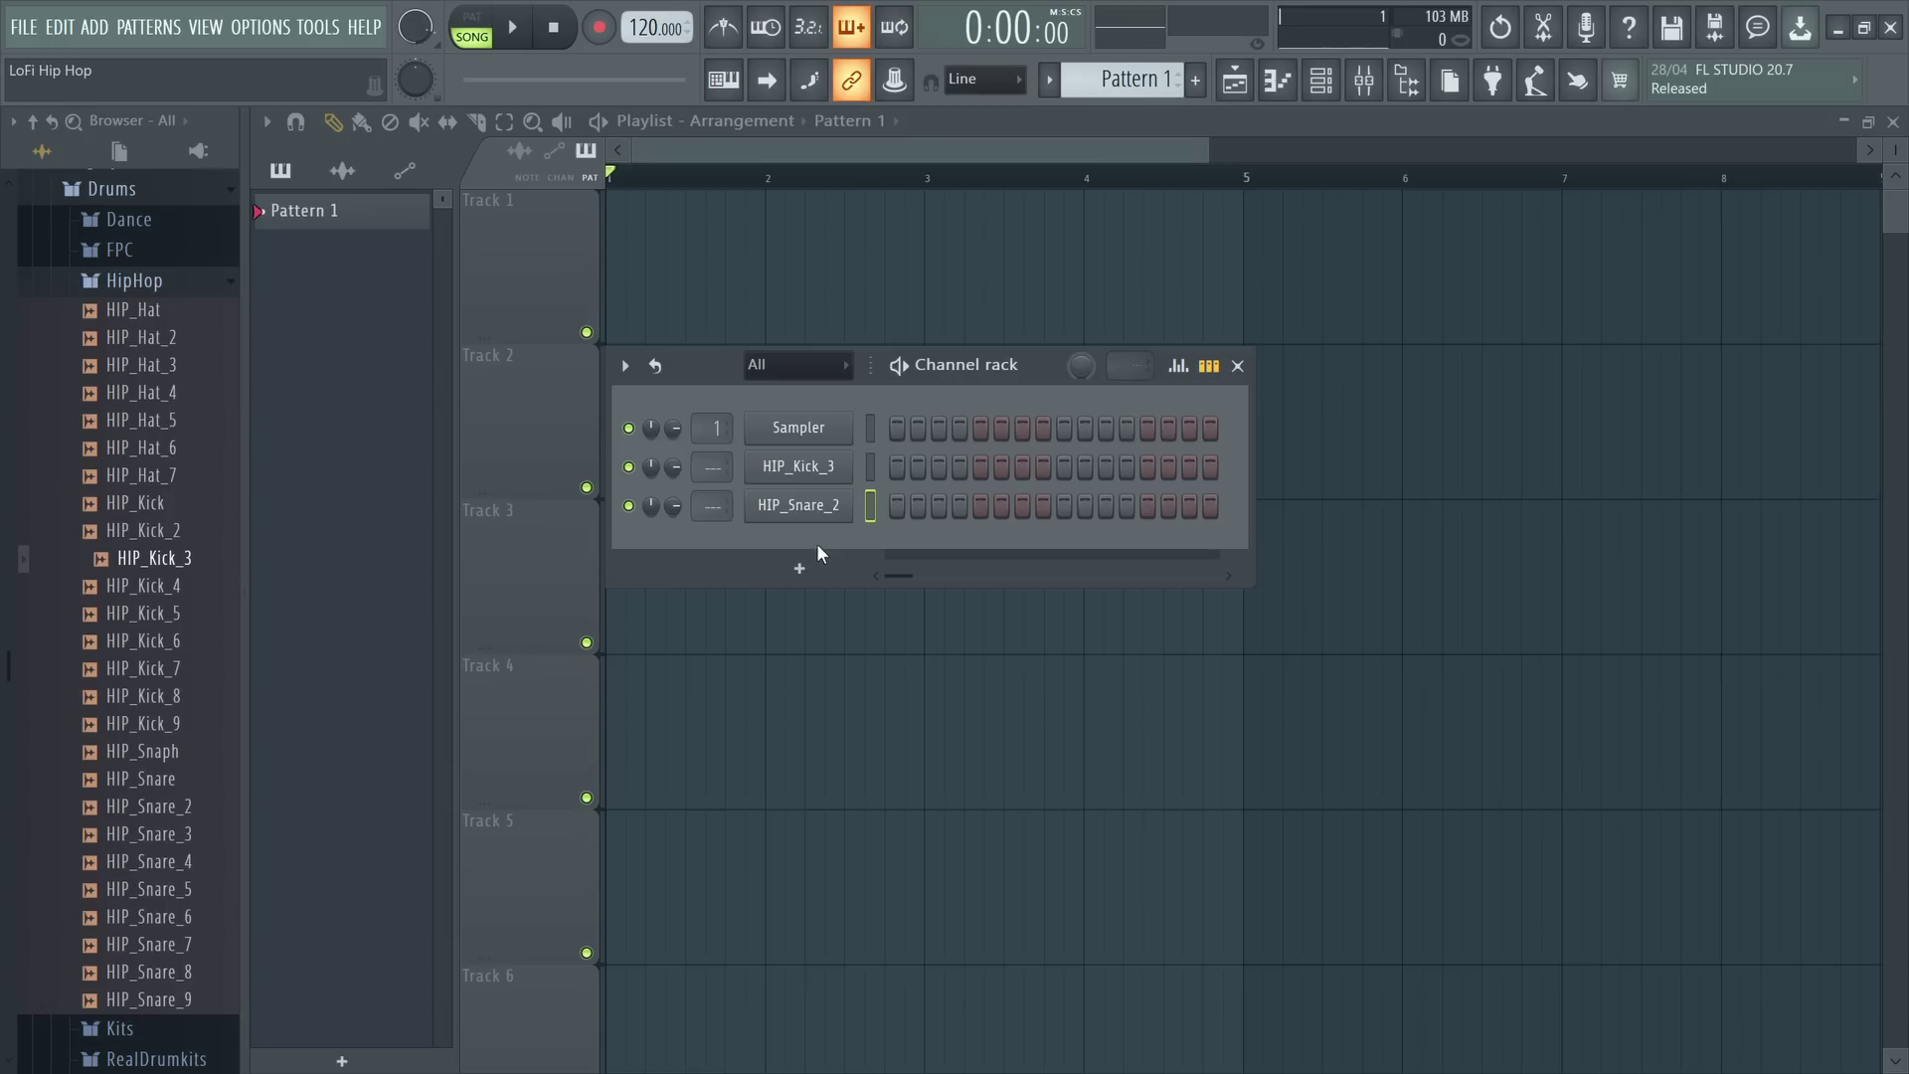
# - Rename the drum channels Kick and Snare and colour them dark blue
pyautogui.keyDown('shift'); pyautogui.click(807, 475); pyautogui.keyUp('shift')
pyautogui.write('Kick')
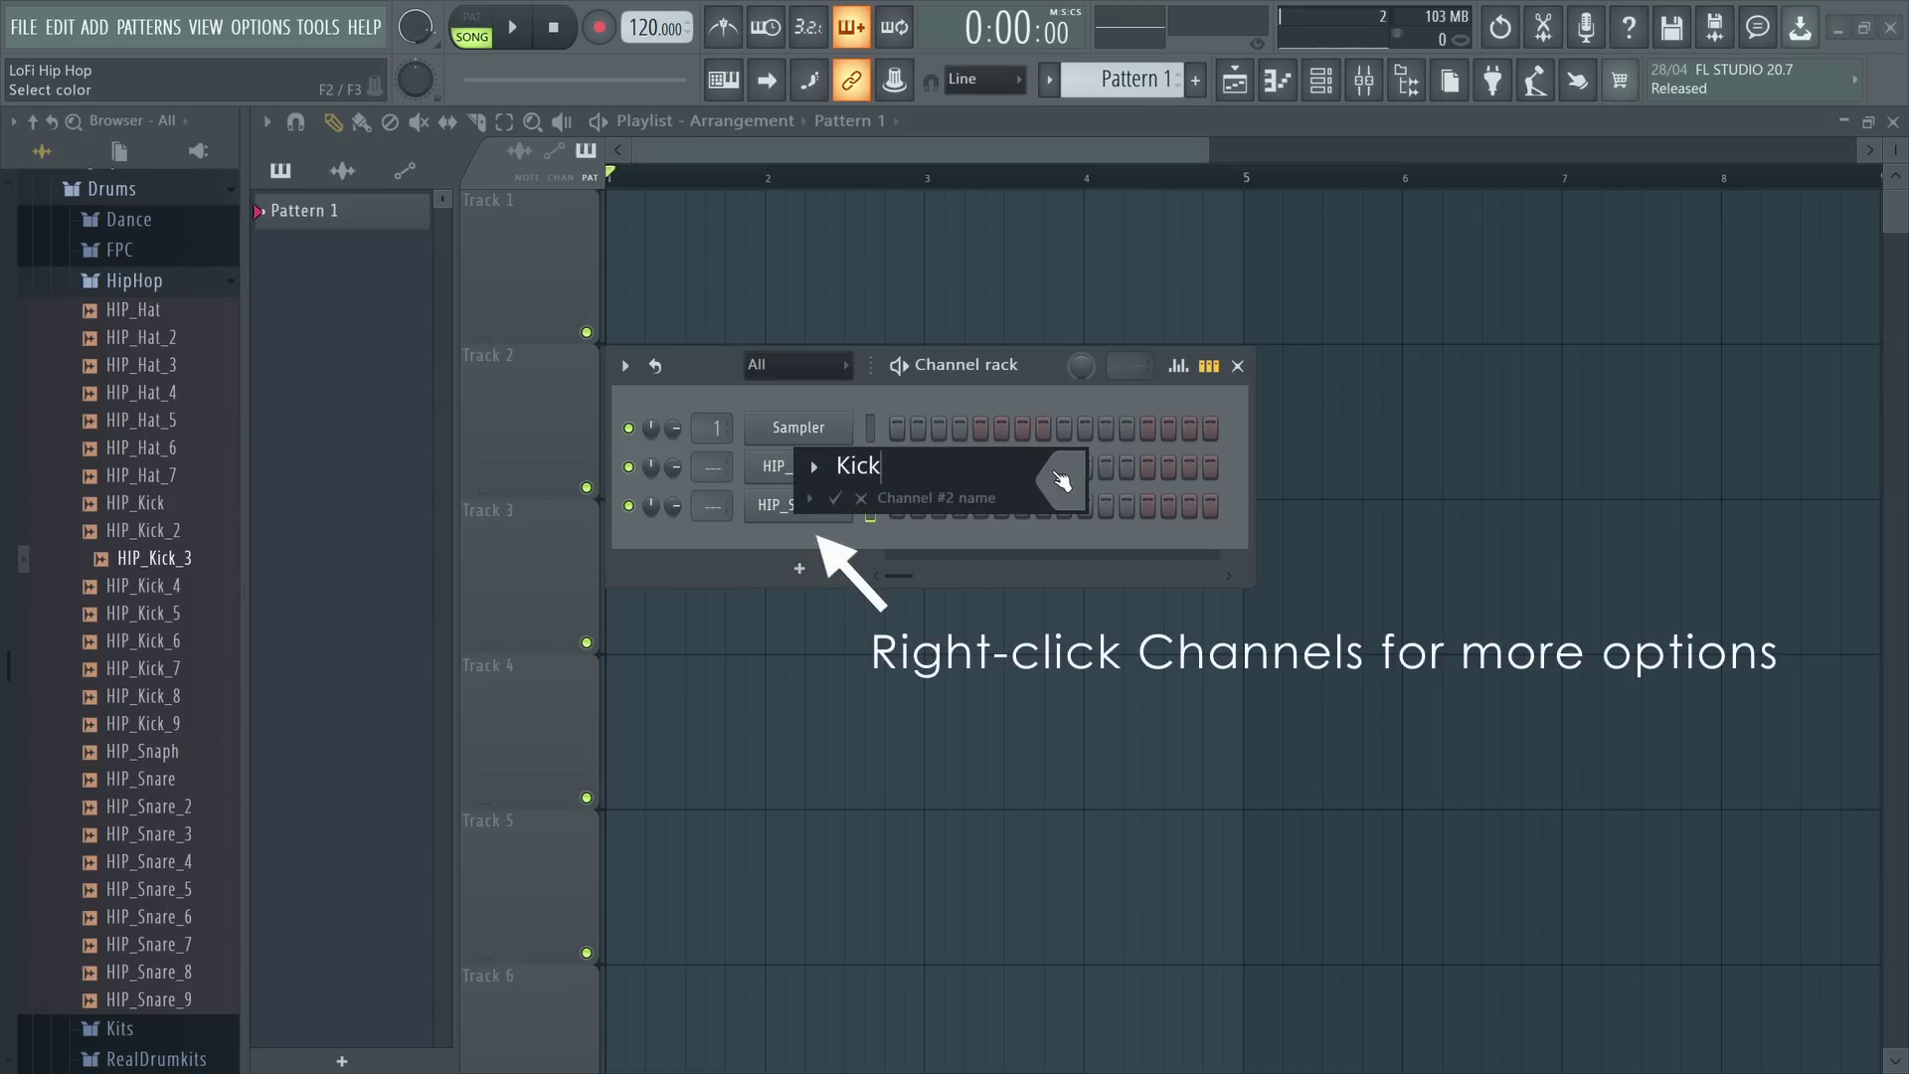
pyautogui.click(1069, 487)
pyautogui.click(1219, 686)
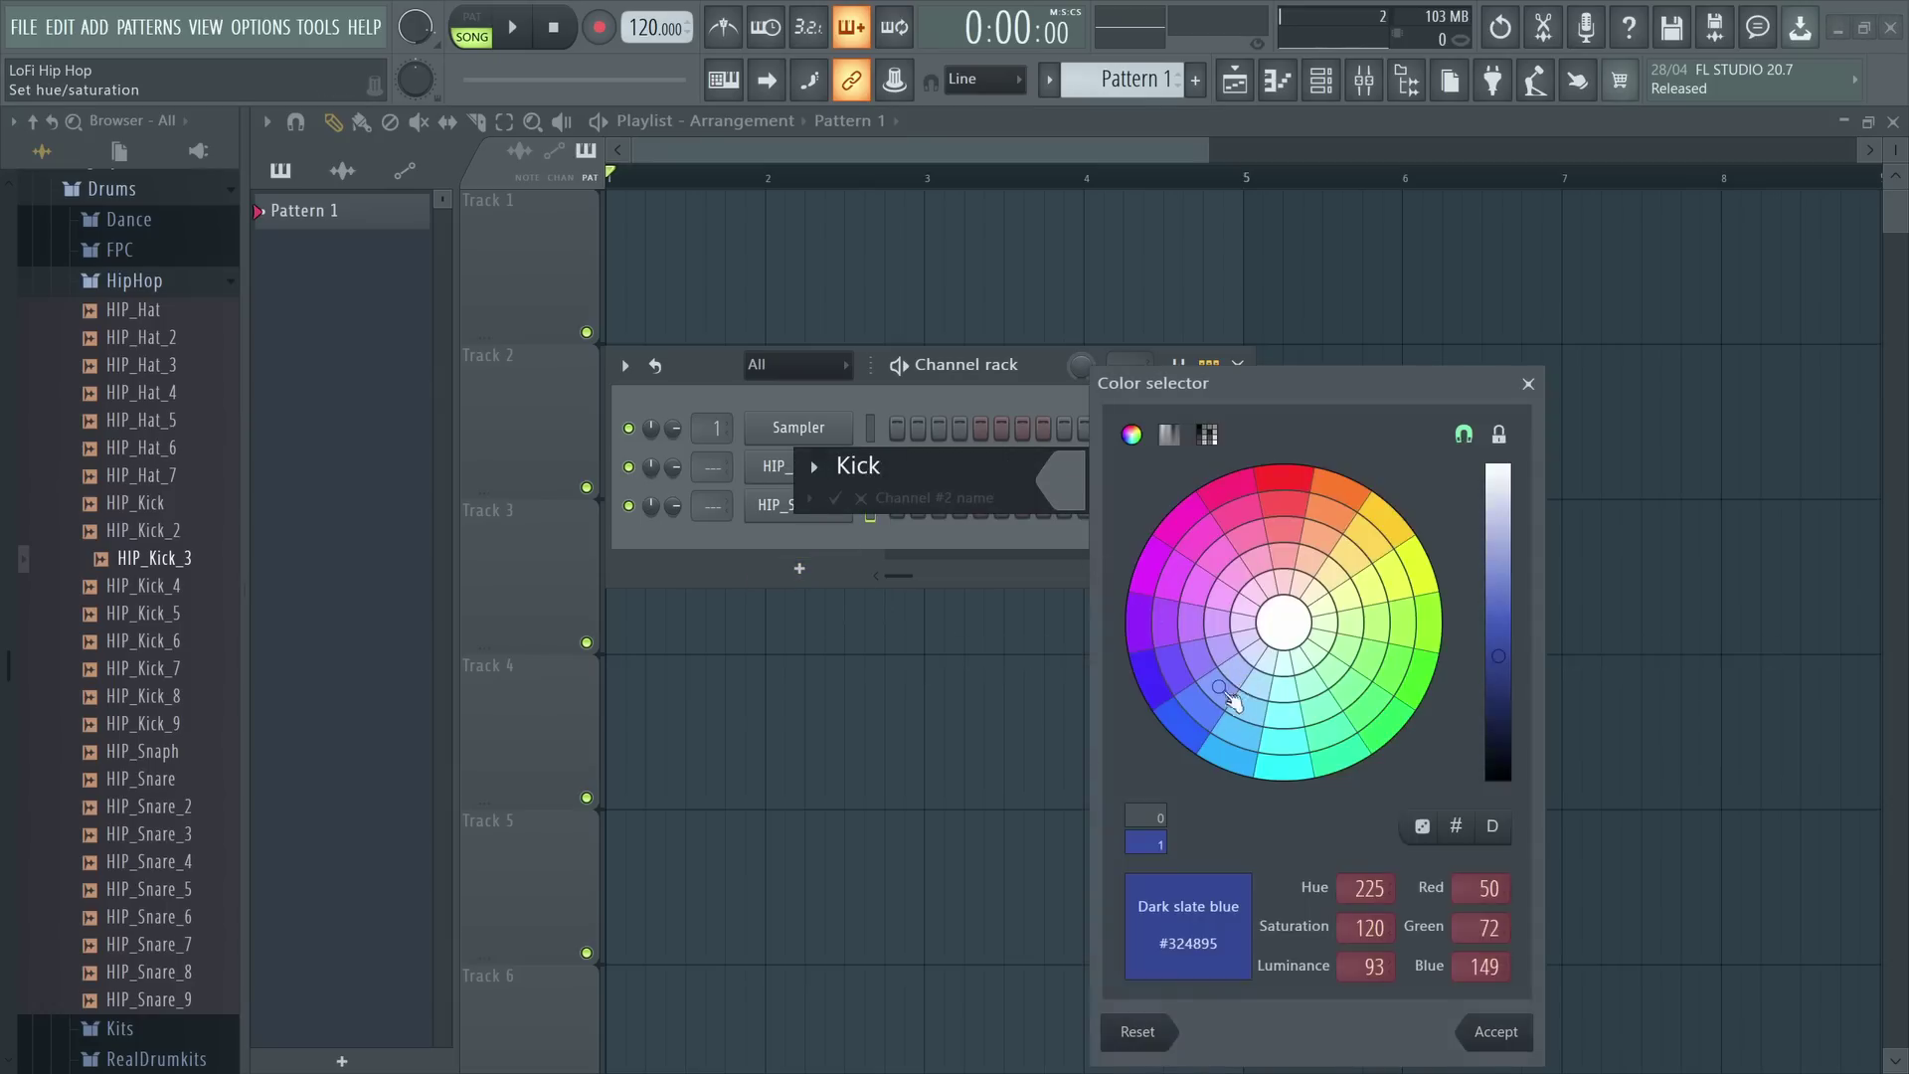
pyautogui.moveTo(1511, 671); pyautogui.dragTo(1512, 717)
pyautogui.press('Return')
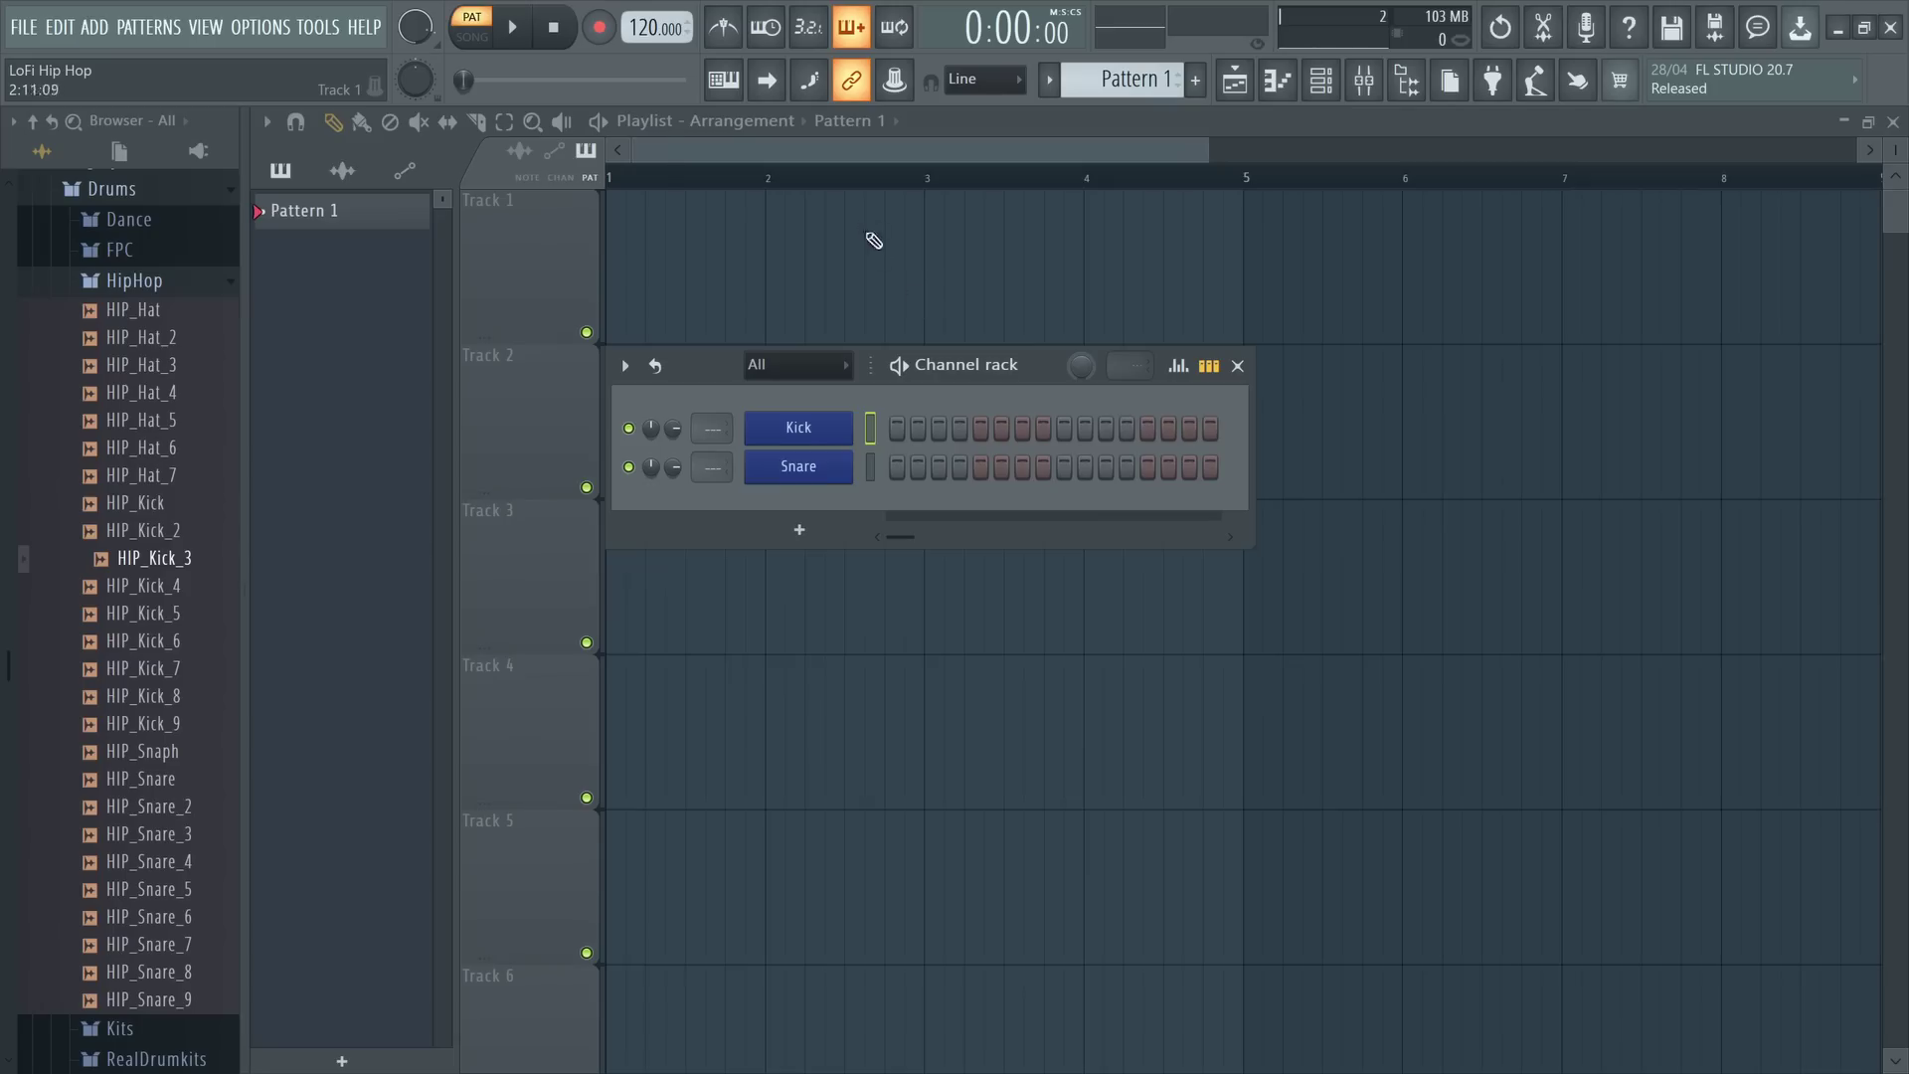
# - Lower the tempo to 90 BPM during playback and open Pattern 1's name and colour field
pyautogui.press('space')
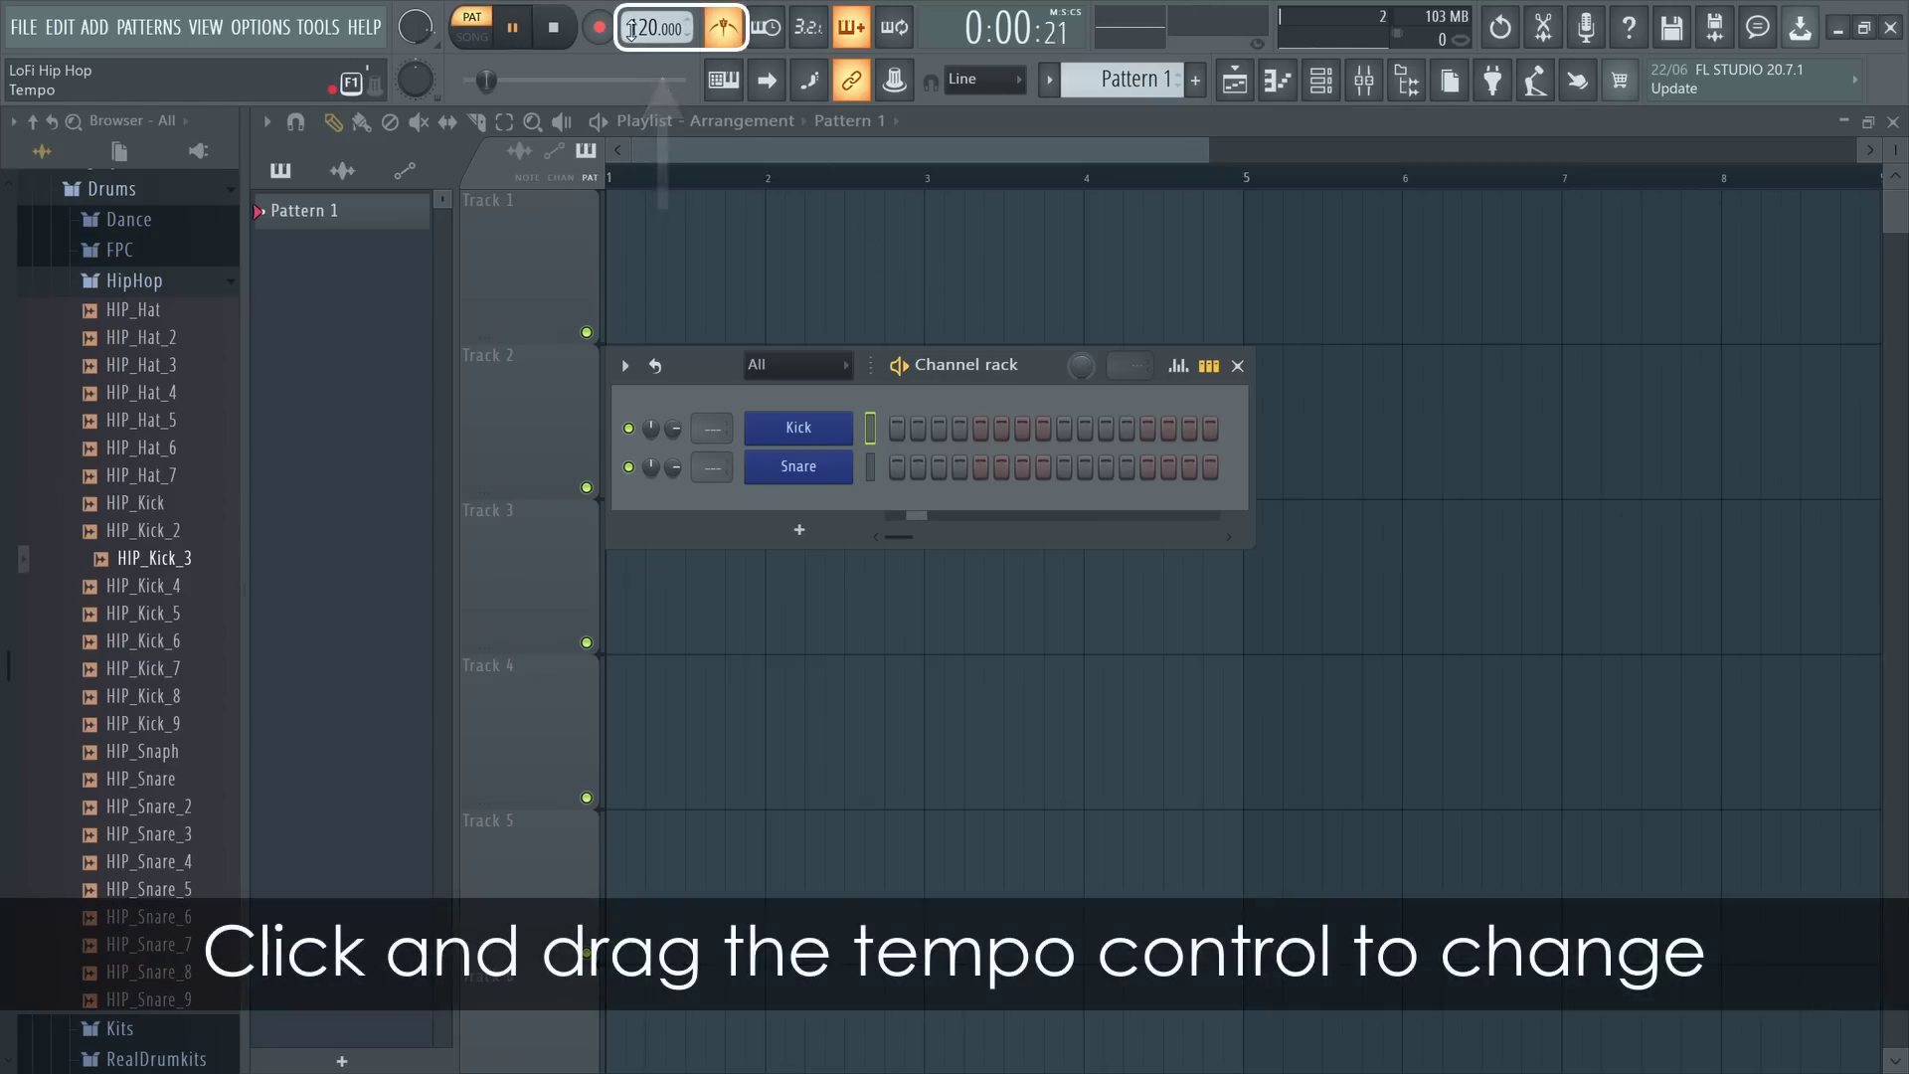
pyautogui.moveTo(656, 26); pyautogui.dragTo(656, 59)
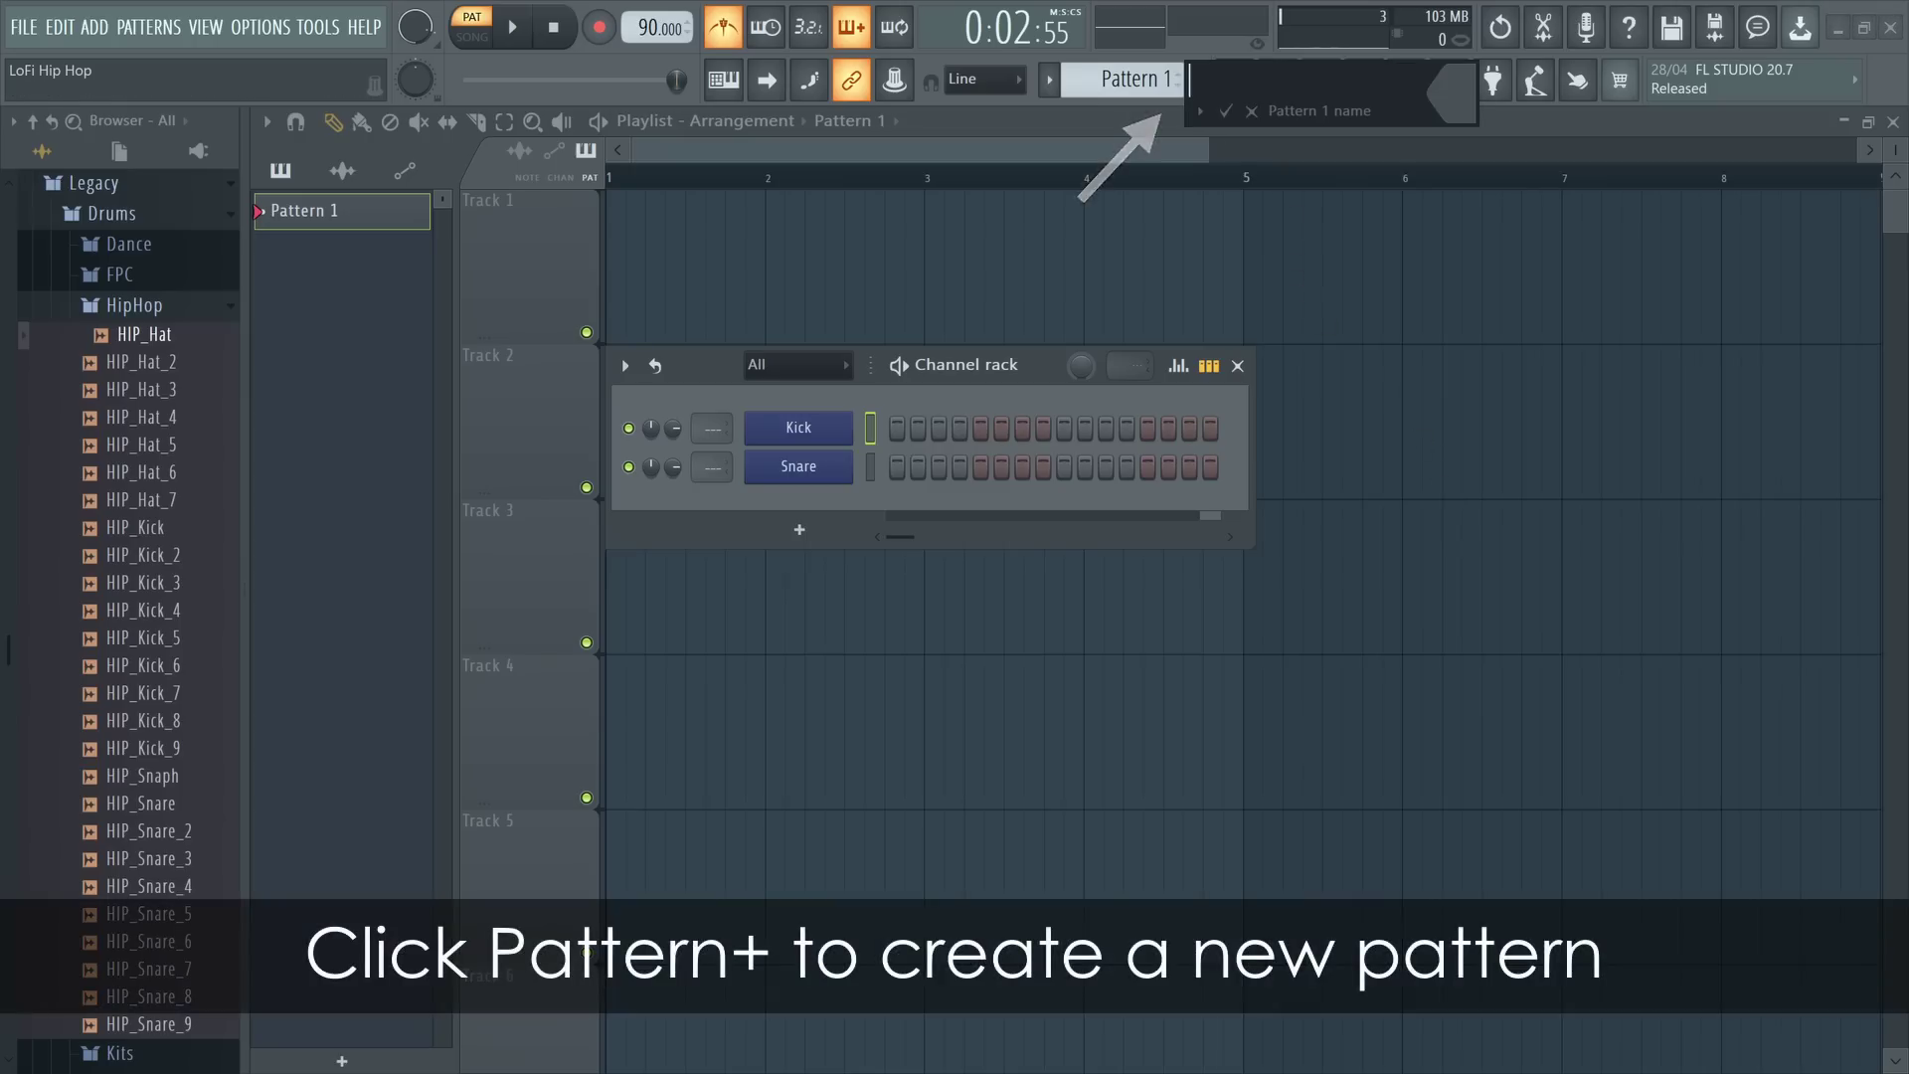
pyautogui.write('Drums')
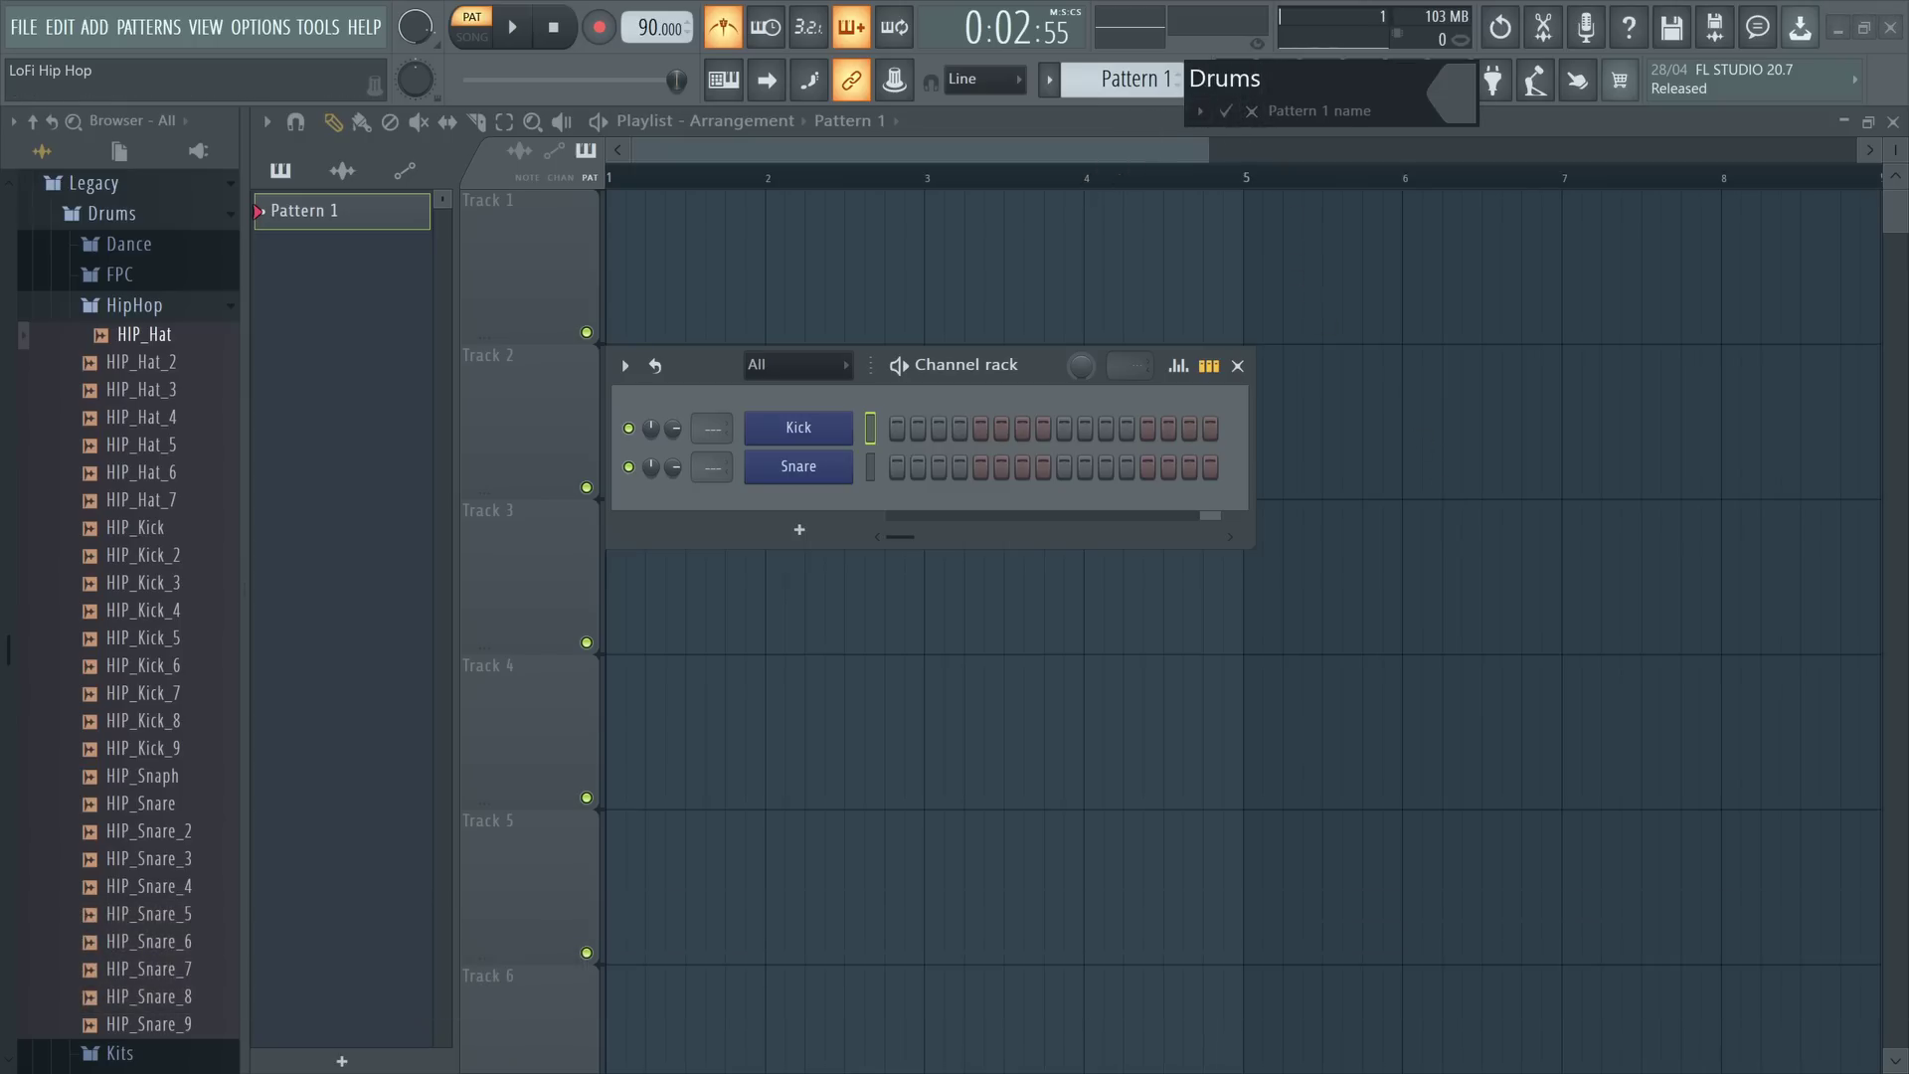
pyautogui.click(1455, 113)
# - Confirm the Drums name, put kicks on steps 1, 9, 11 and snares on 5, 13, then audition
pyautogui.press('Return')
pyautogui.click(896, 429)
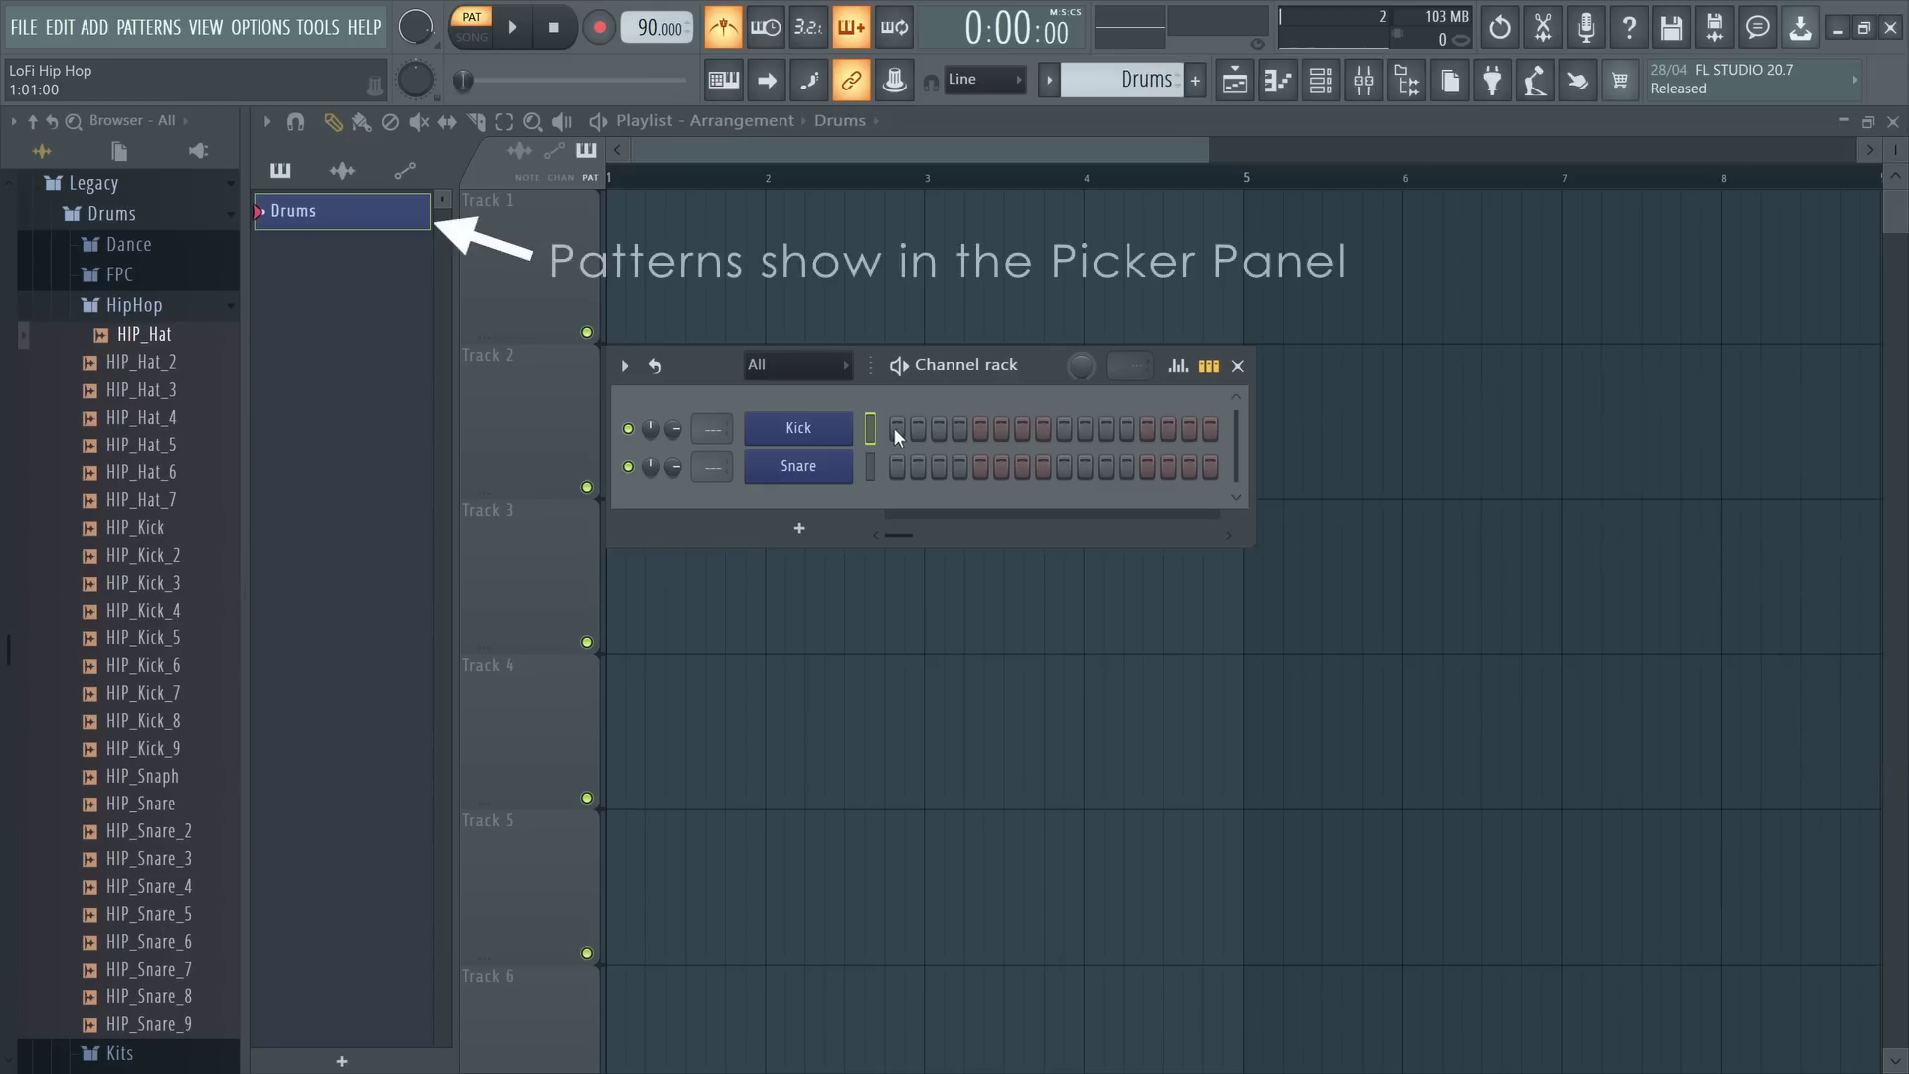
pyautogui.click(980, 466)
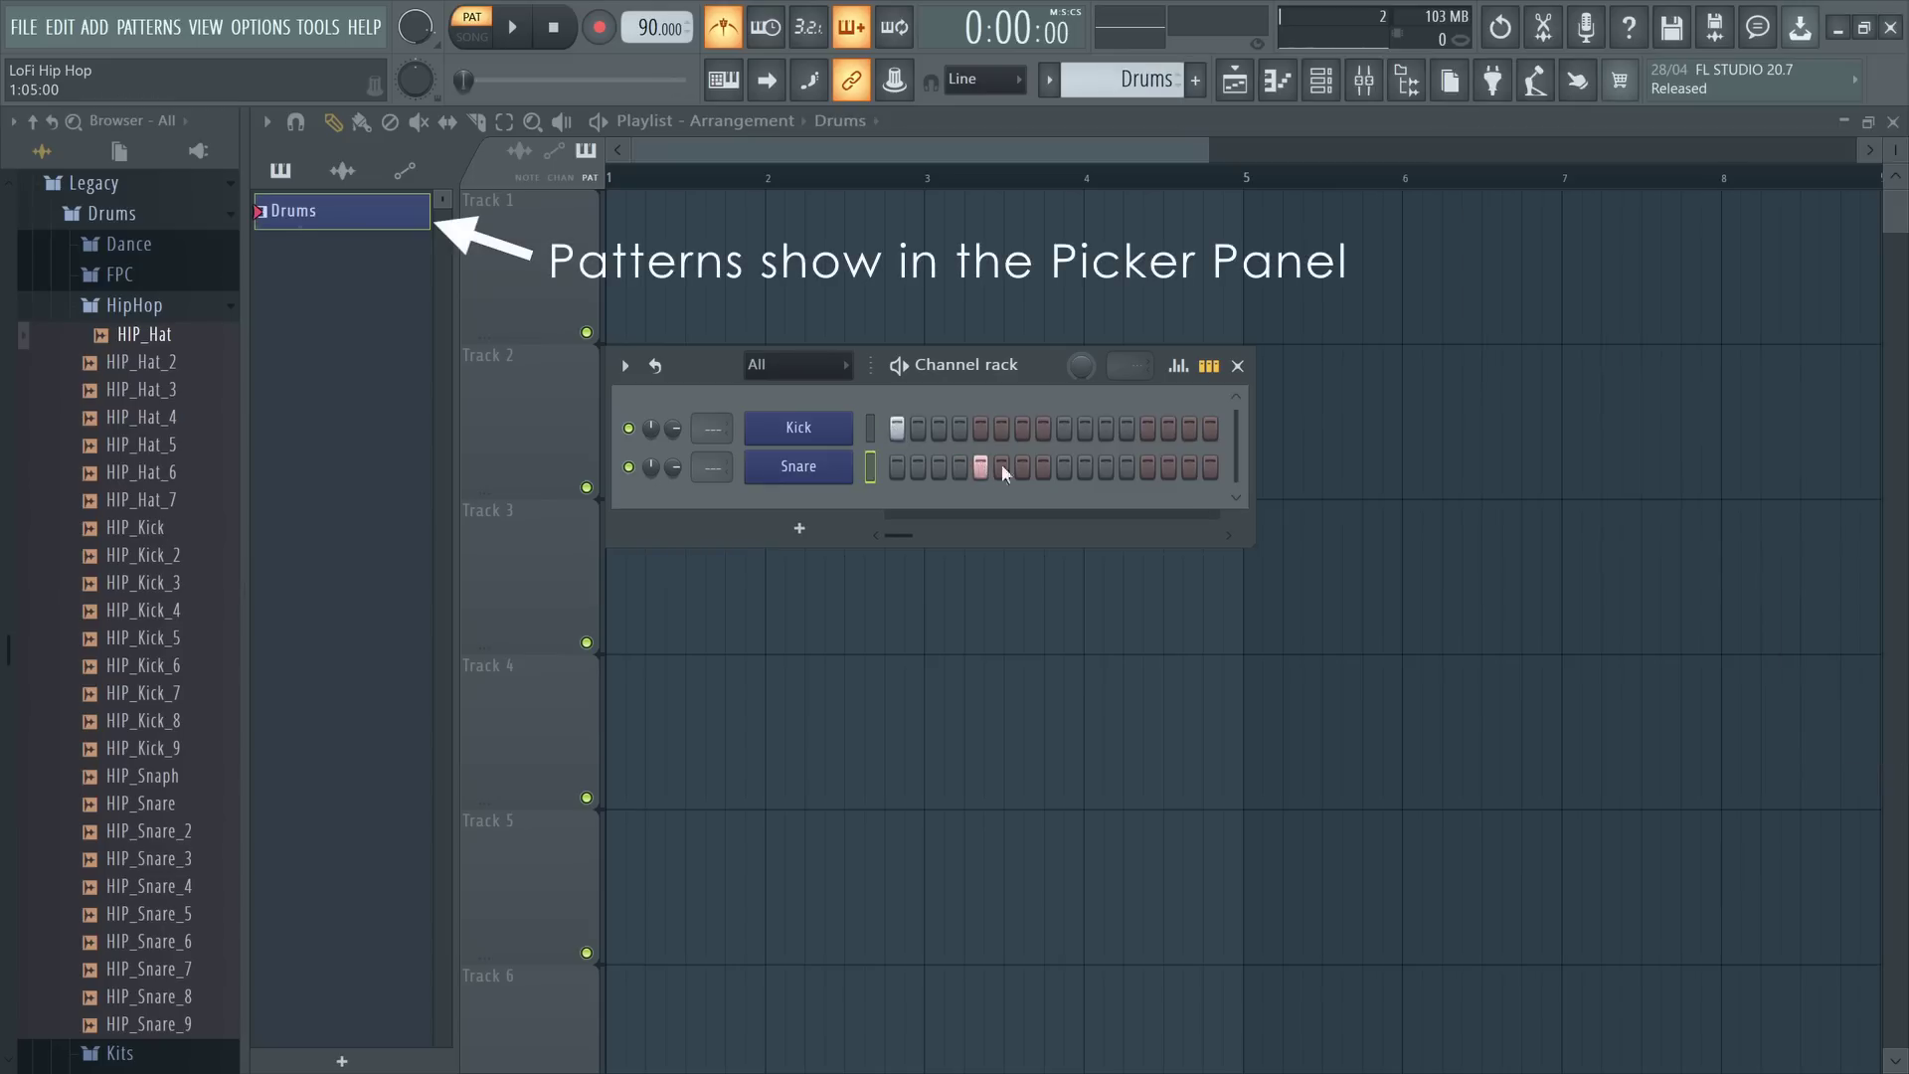
pyautogui.click(1064, 428)
pyautogui.click(1144, 467)
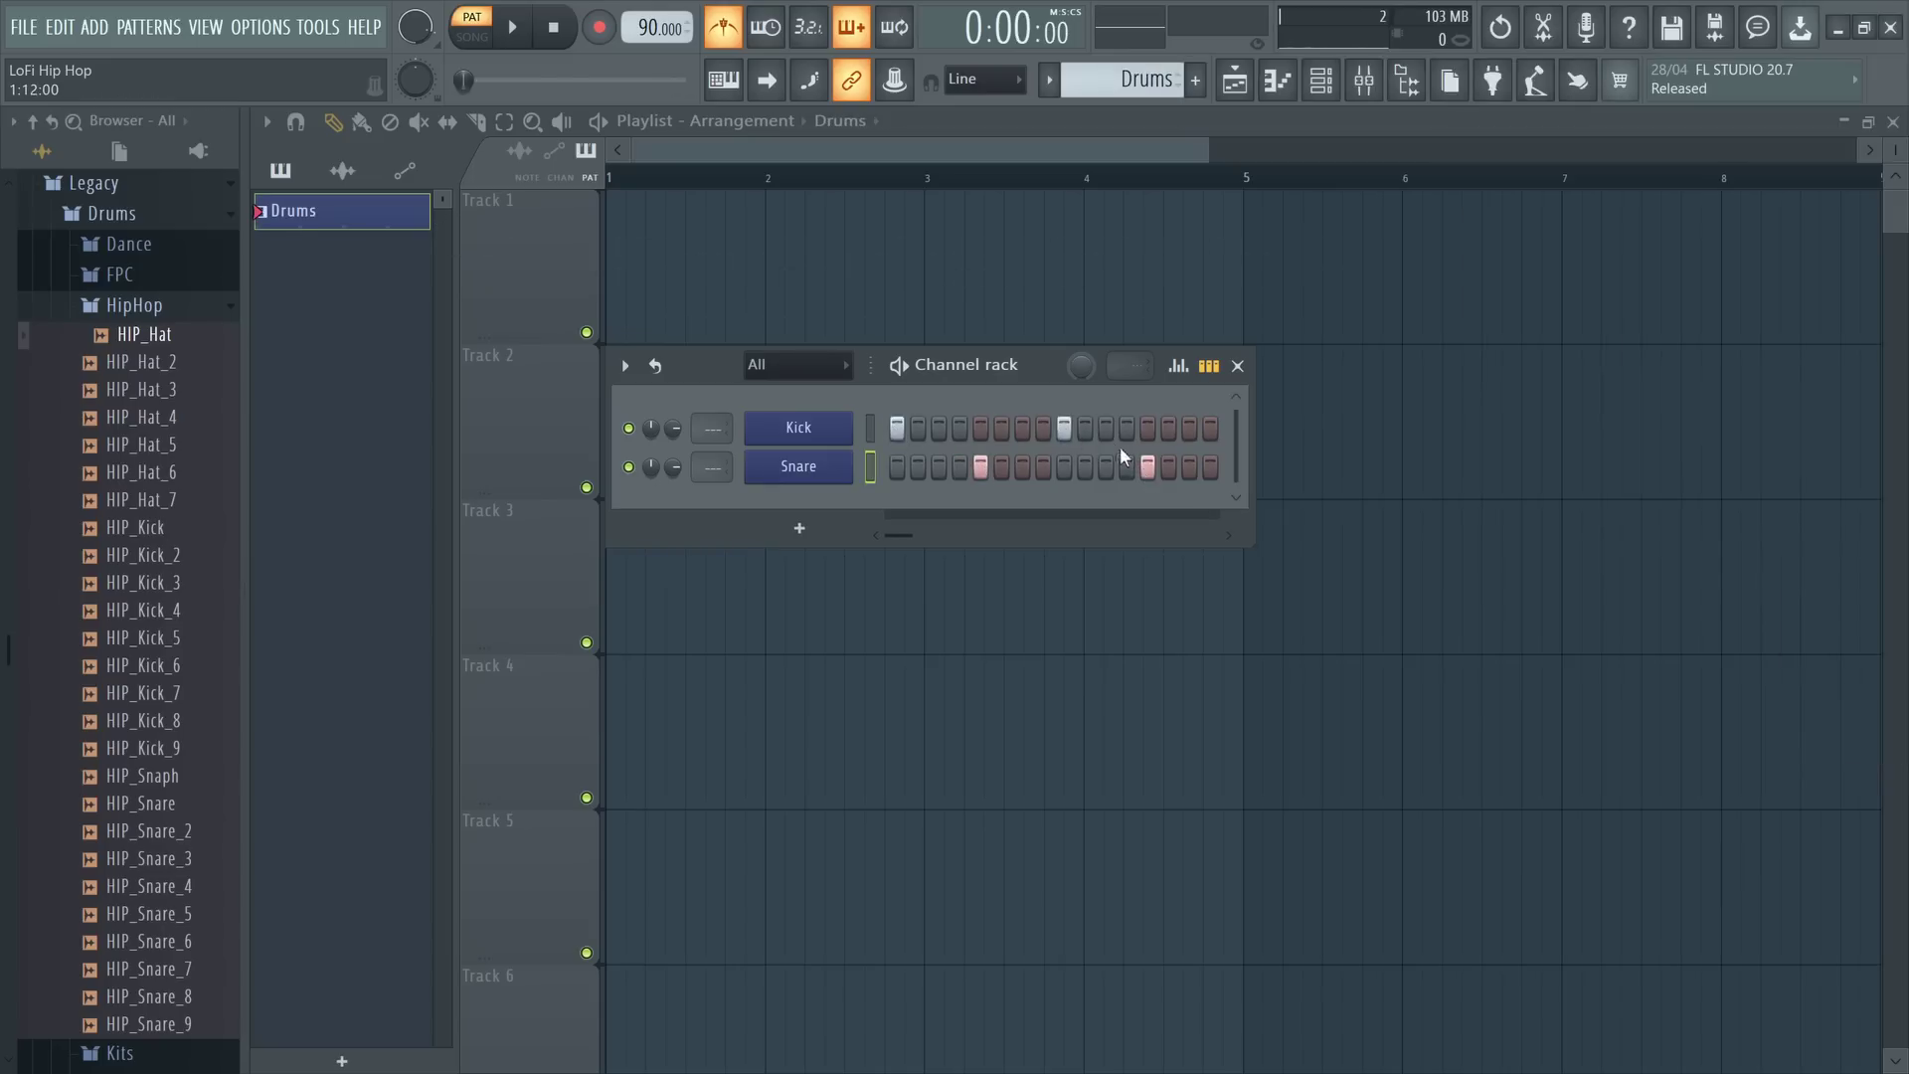
pyautogui.click(1103, 429)
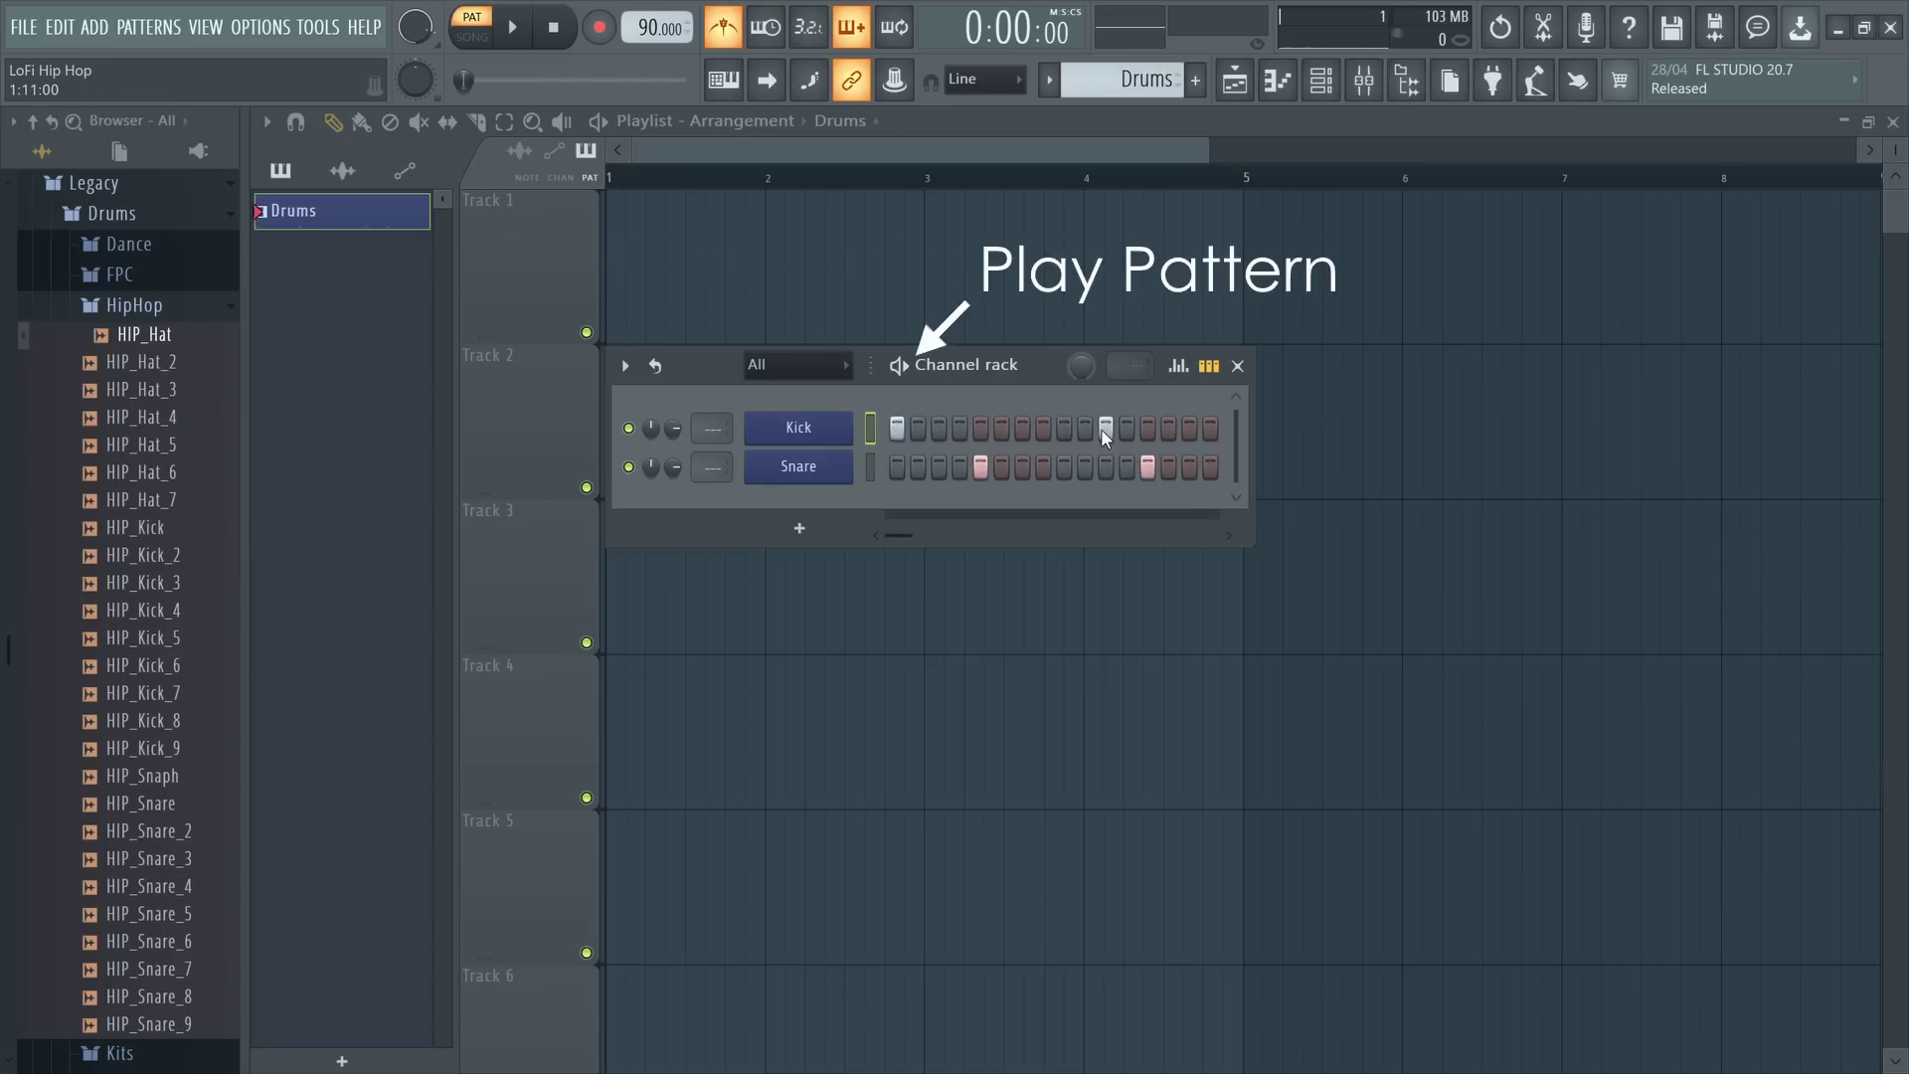
pyautogui.click(900, 366)
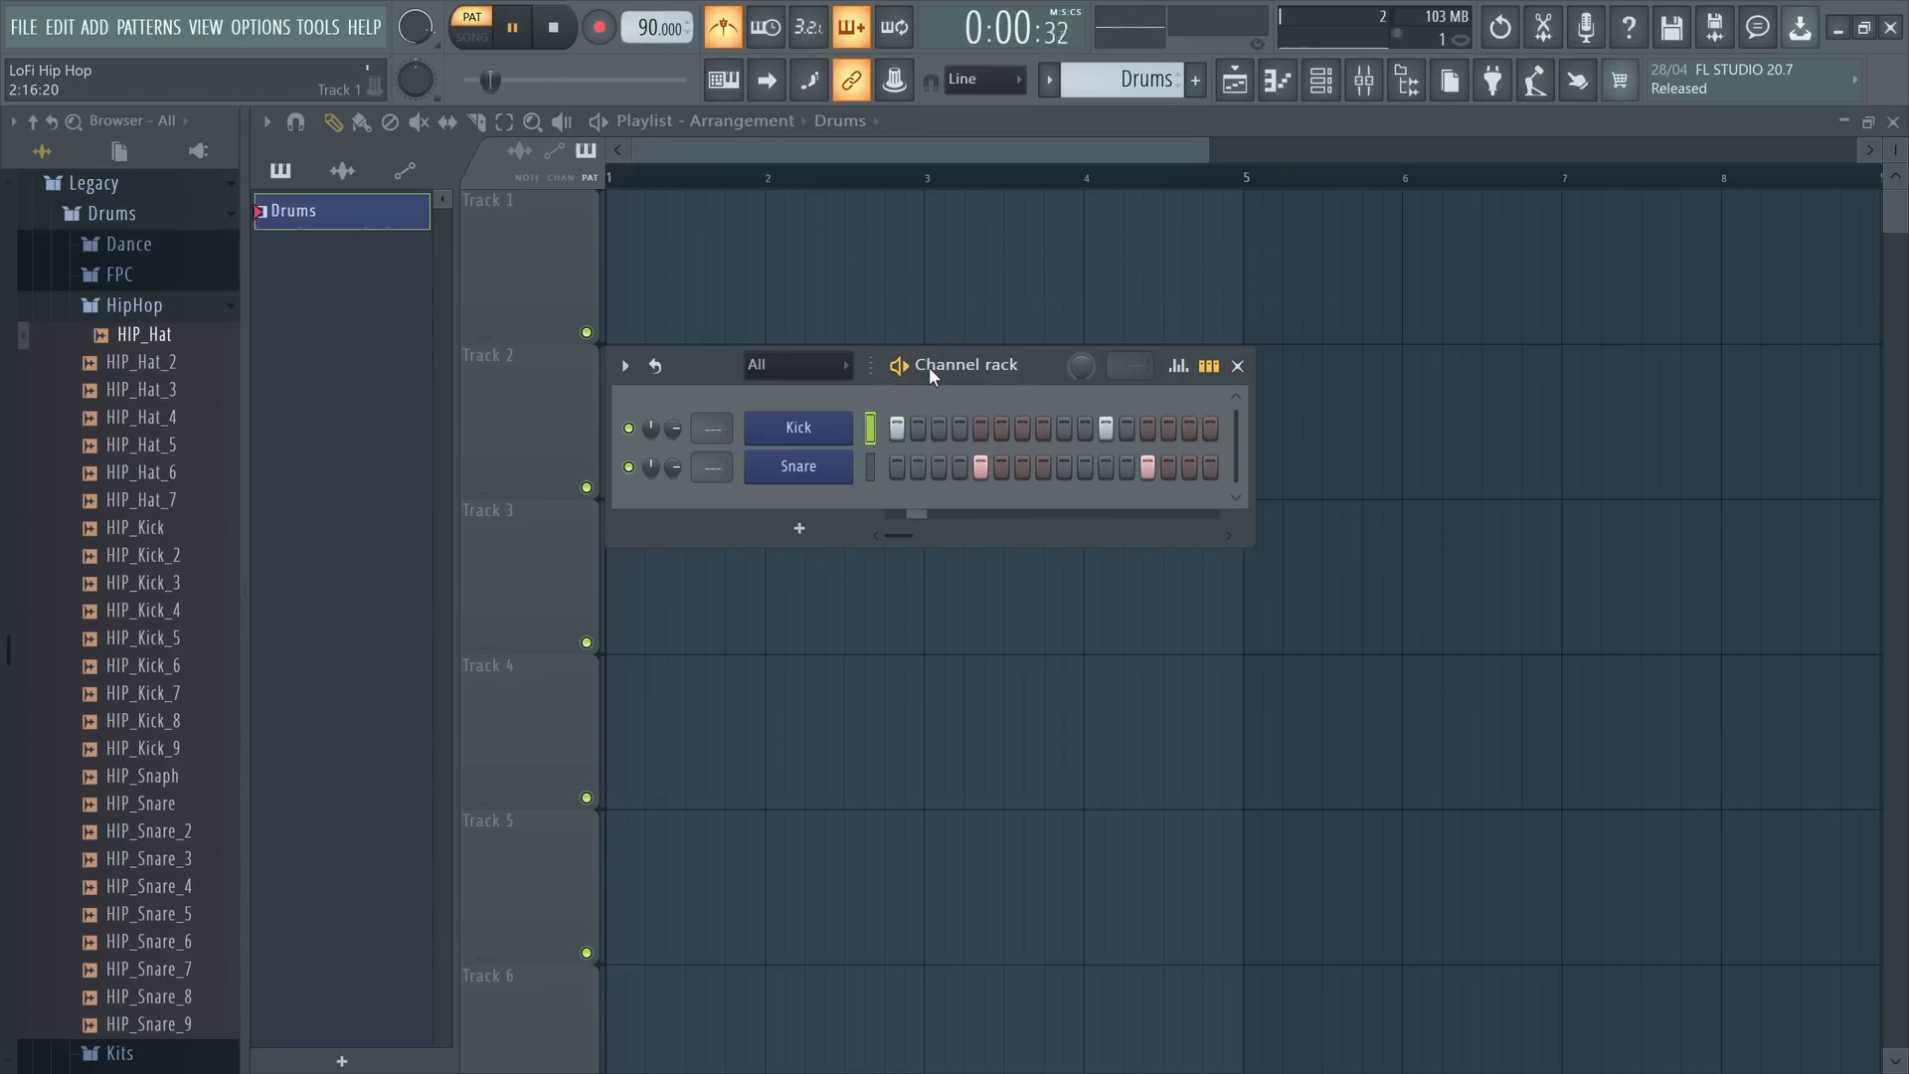
pyautogui.press('space')
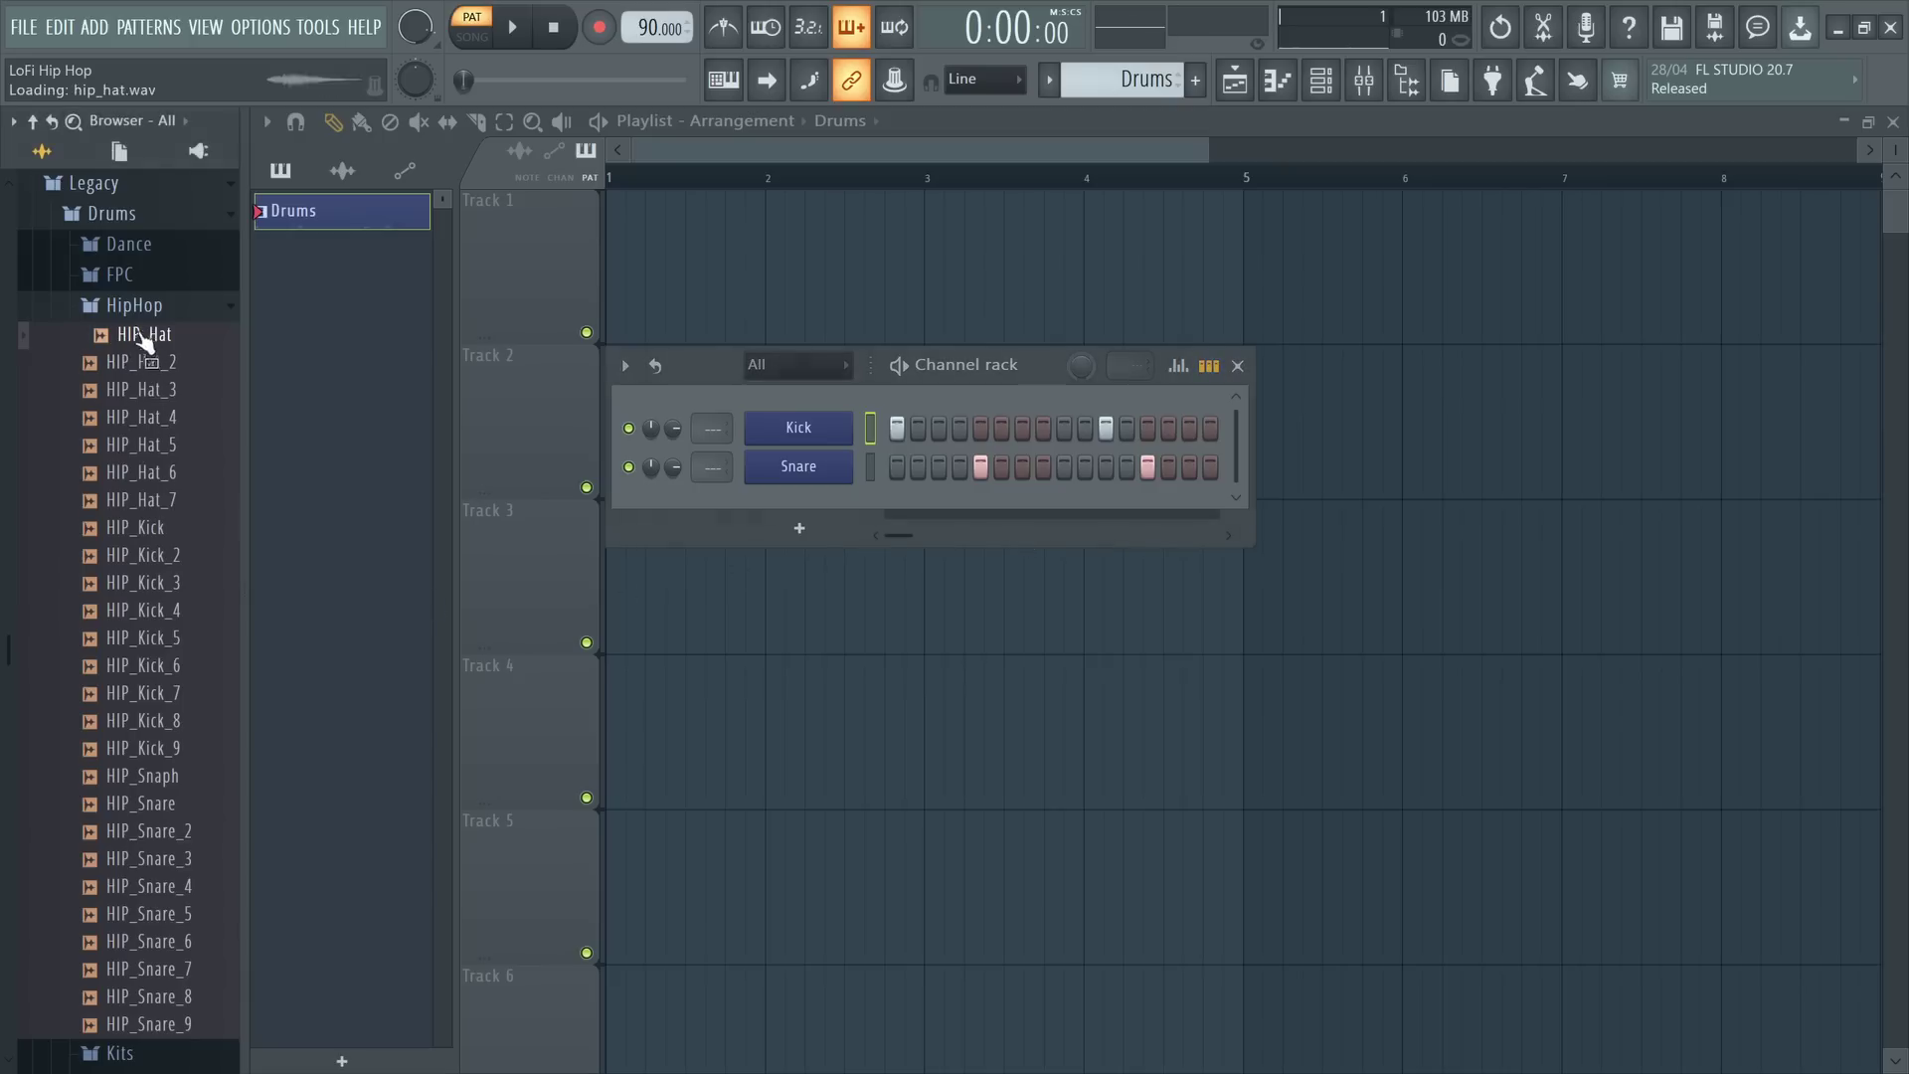
# - Add HIP_Hat_5 as a channel named Hat and switch on all its steps
pyautogui.click(149, 363)
pyautogui.click(167, 419)
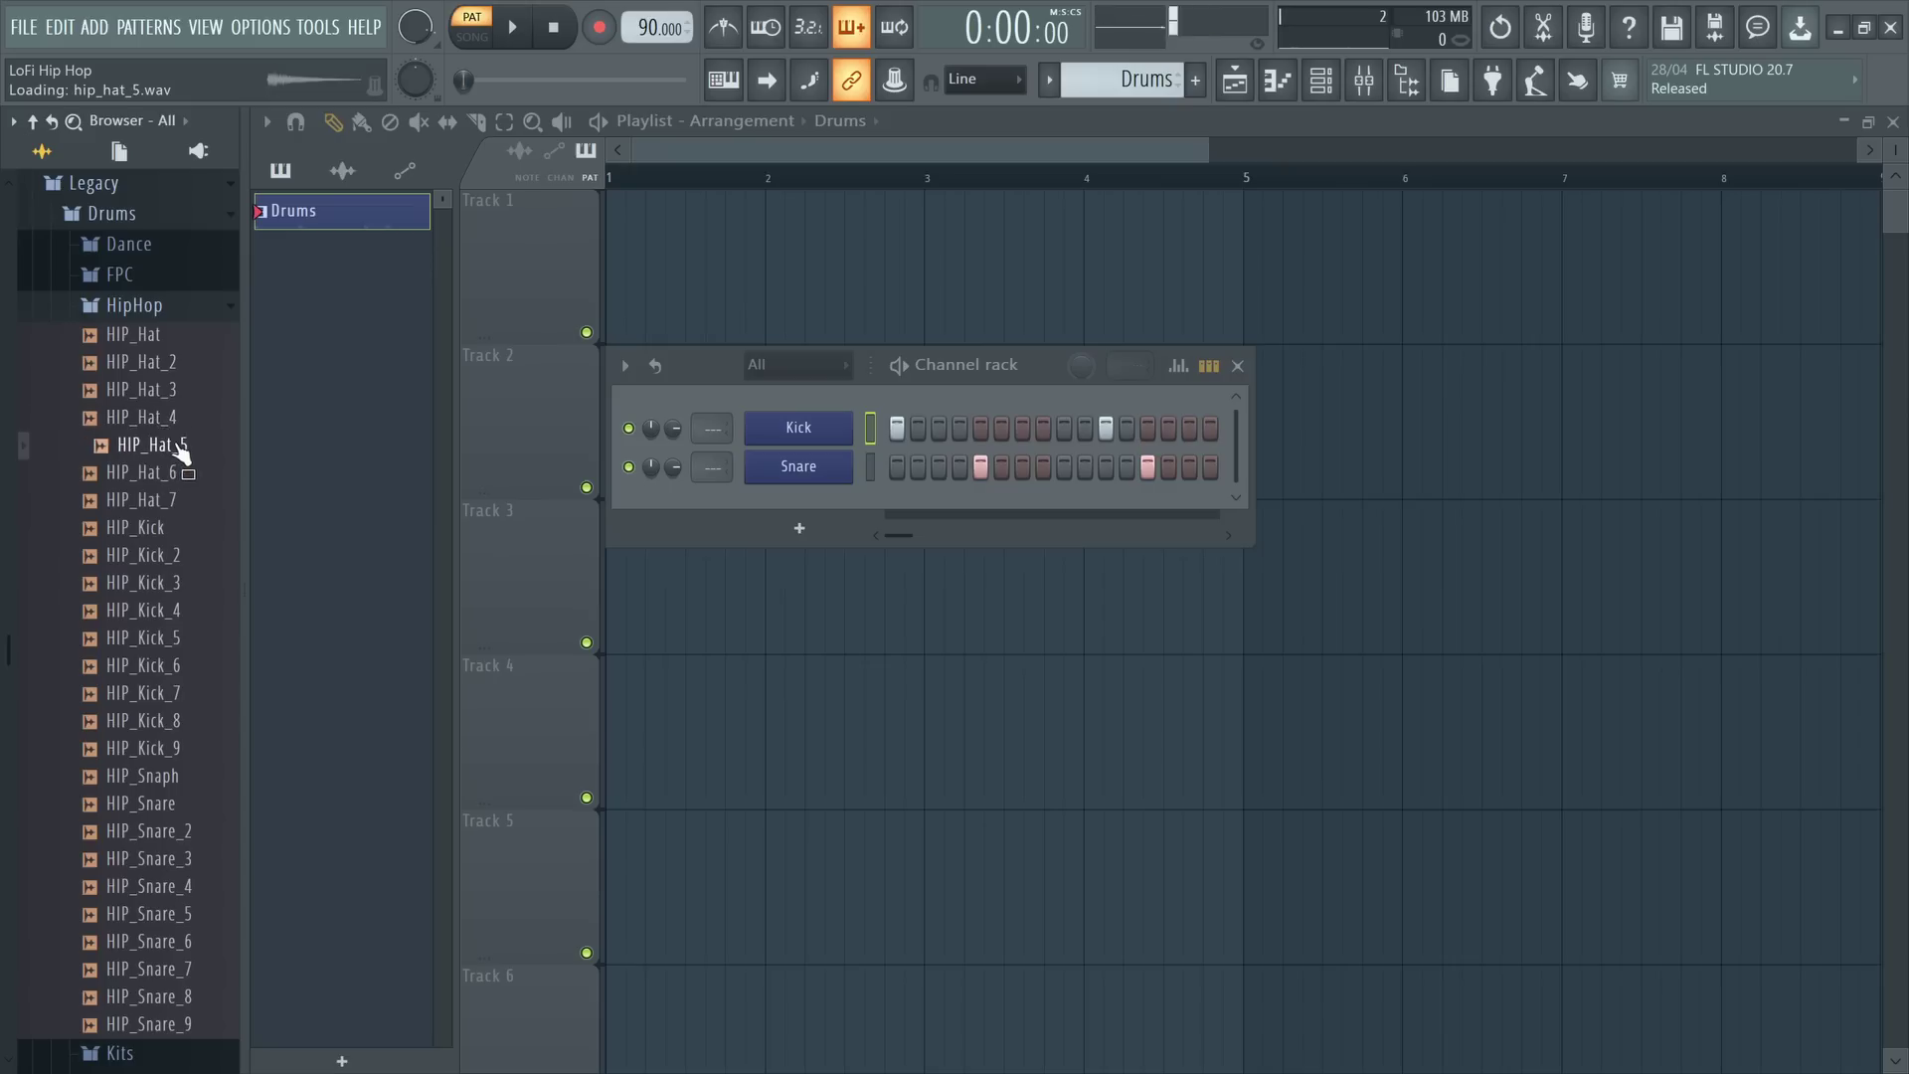
pyautogui.moveTo(179, 452); pyautogui.dragTo(815, 501)
pyautogui.keyDown('shift'); pyautogui.click(825, 511); pyautogui.keyUp('shift')
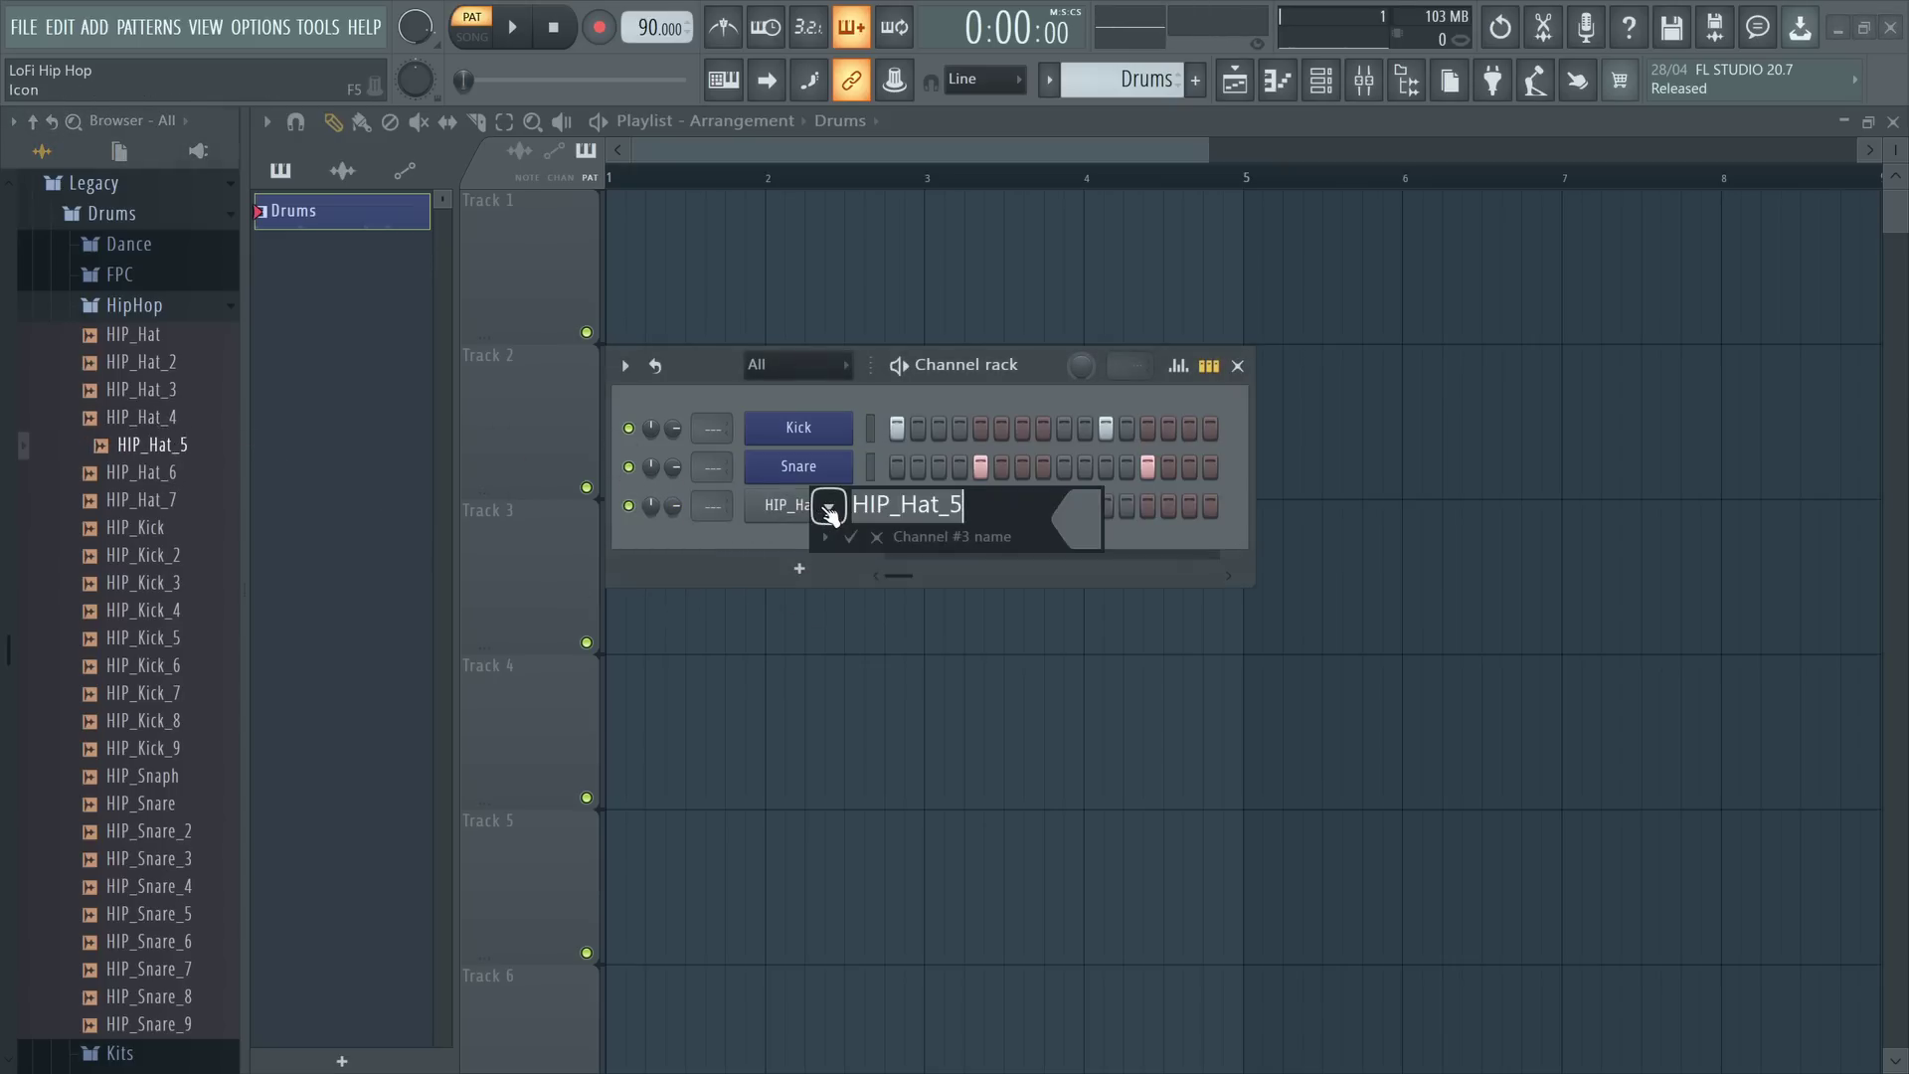
pyautogui.write('Hat')
pyautogui.press('Return')
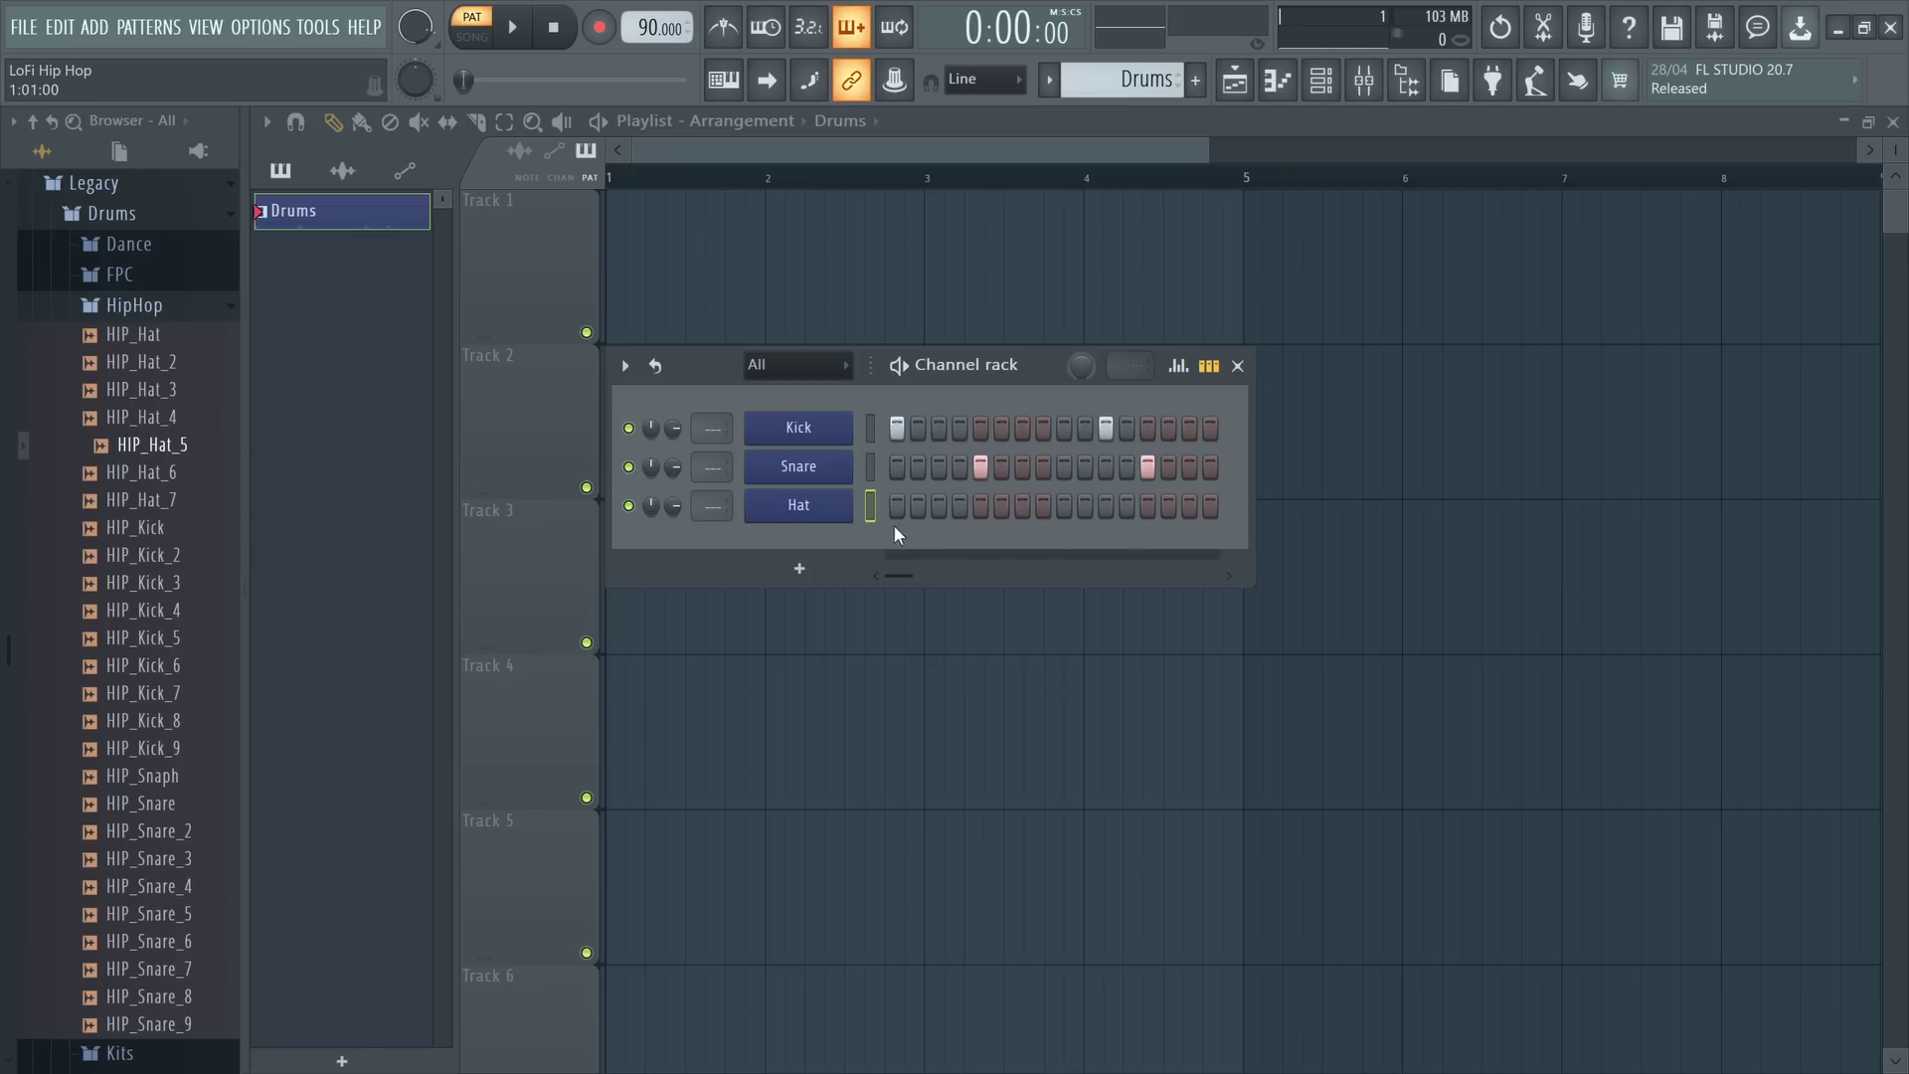
pyautogui.moveTo(897, 504); pyautogui.dragTo(1221, 518)
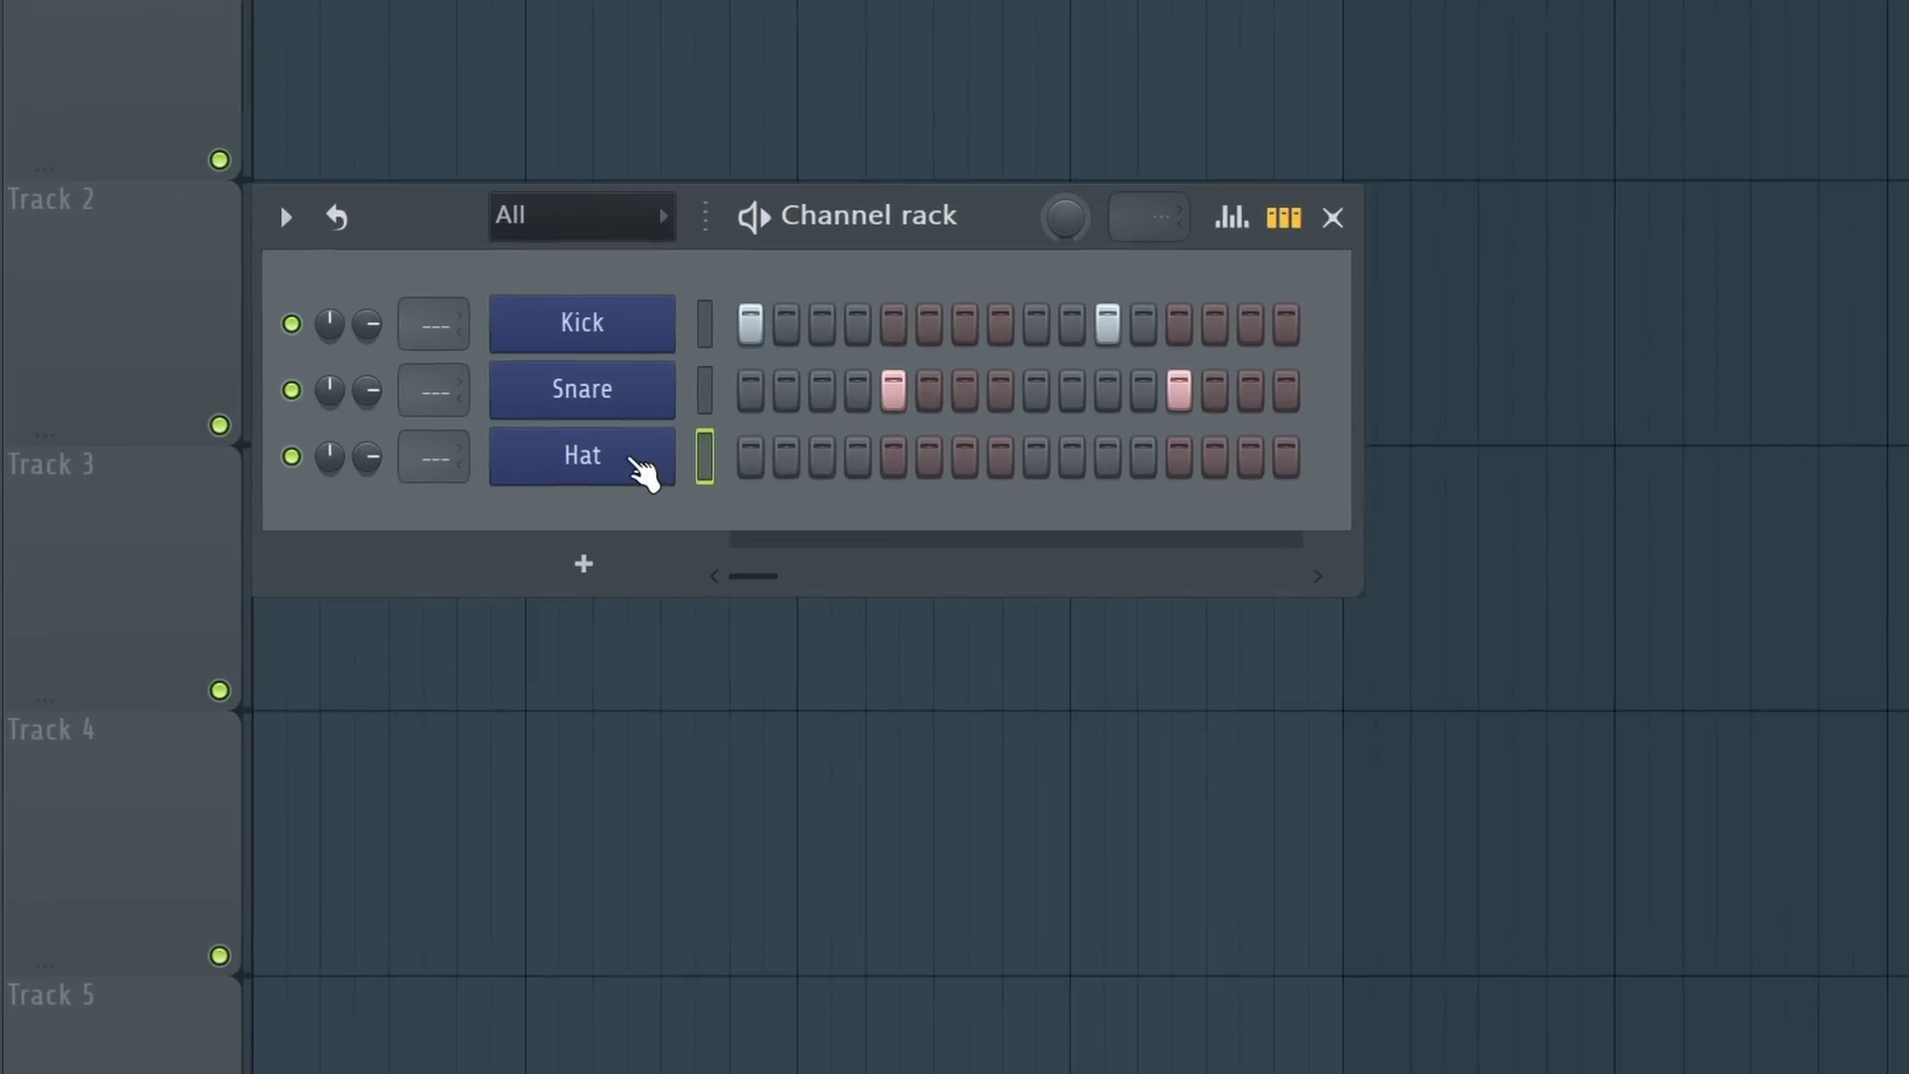
# - Fill the Hat row every 2 steps, pause playback, and pan the hi-hat slightly right
pyautogui.rightClick(825, 503)
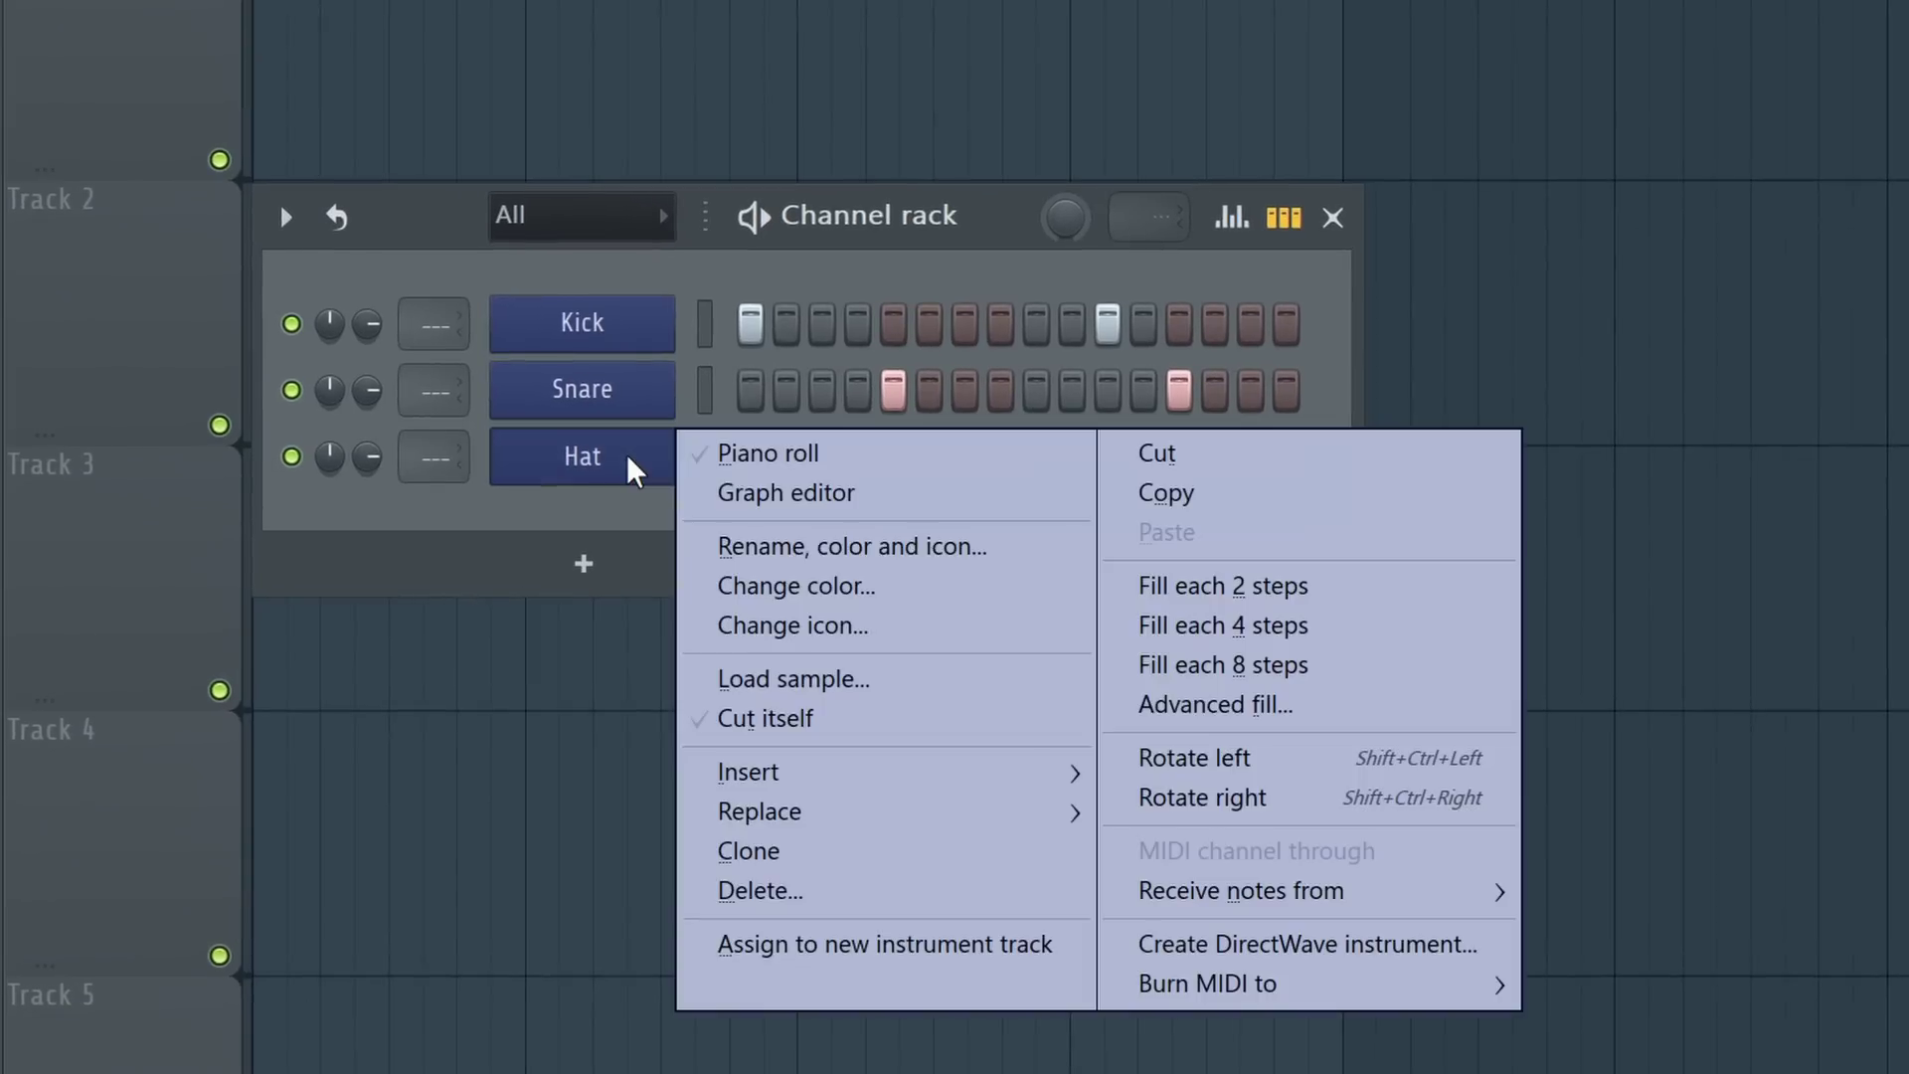
pyautogui.click(1177, 590)
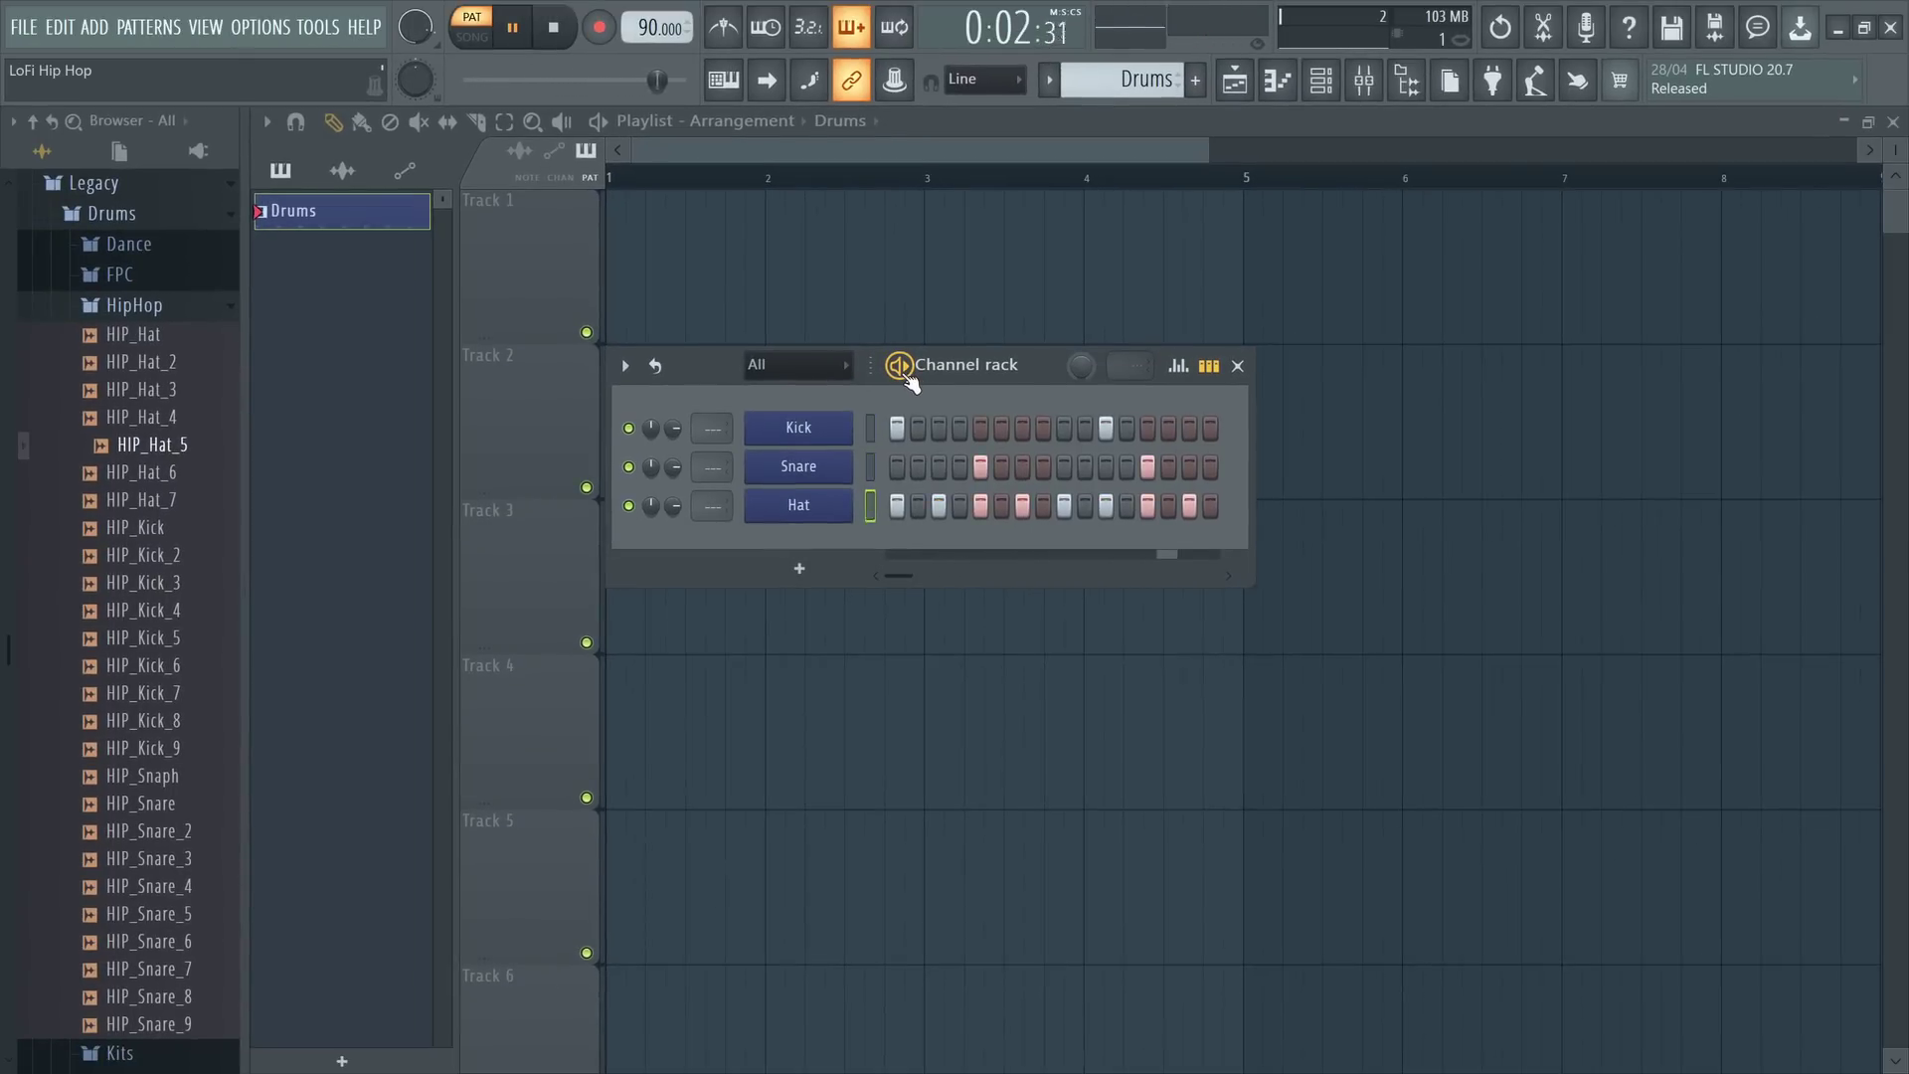
pyautogui.hotkey('ctrl', 'space')
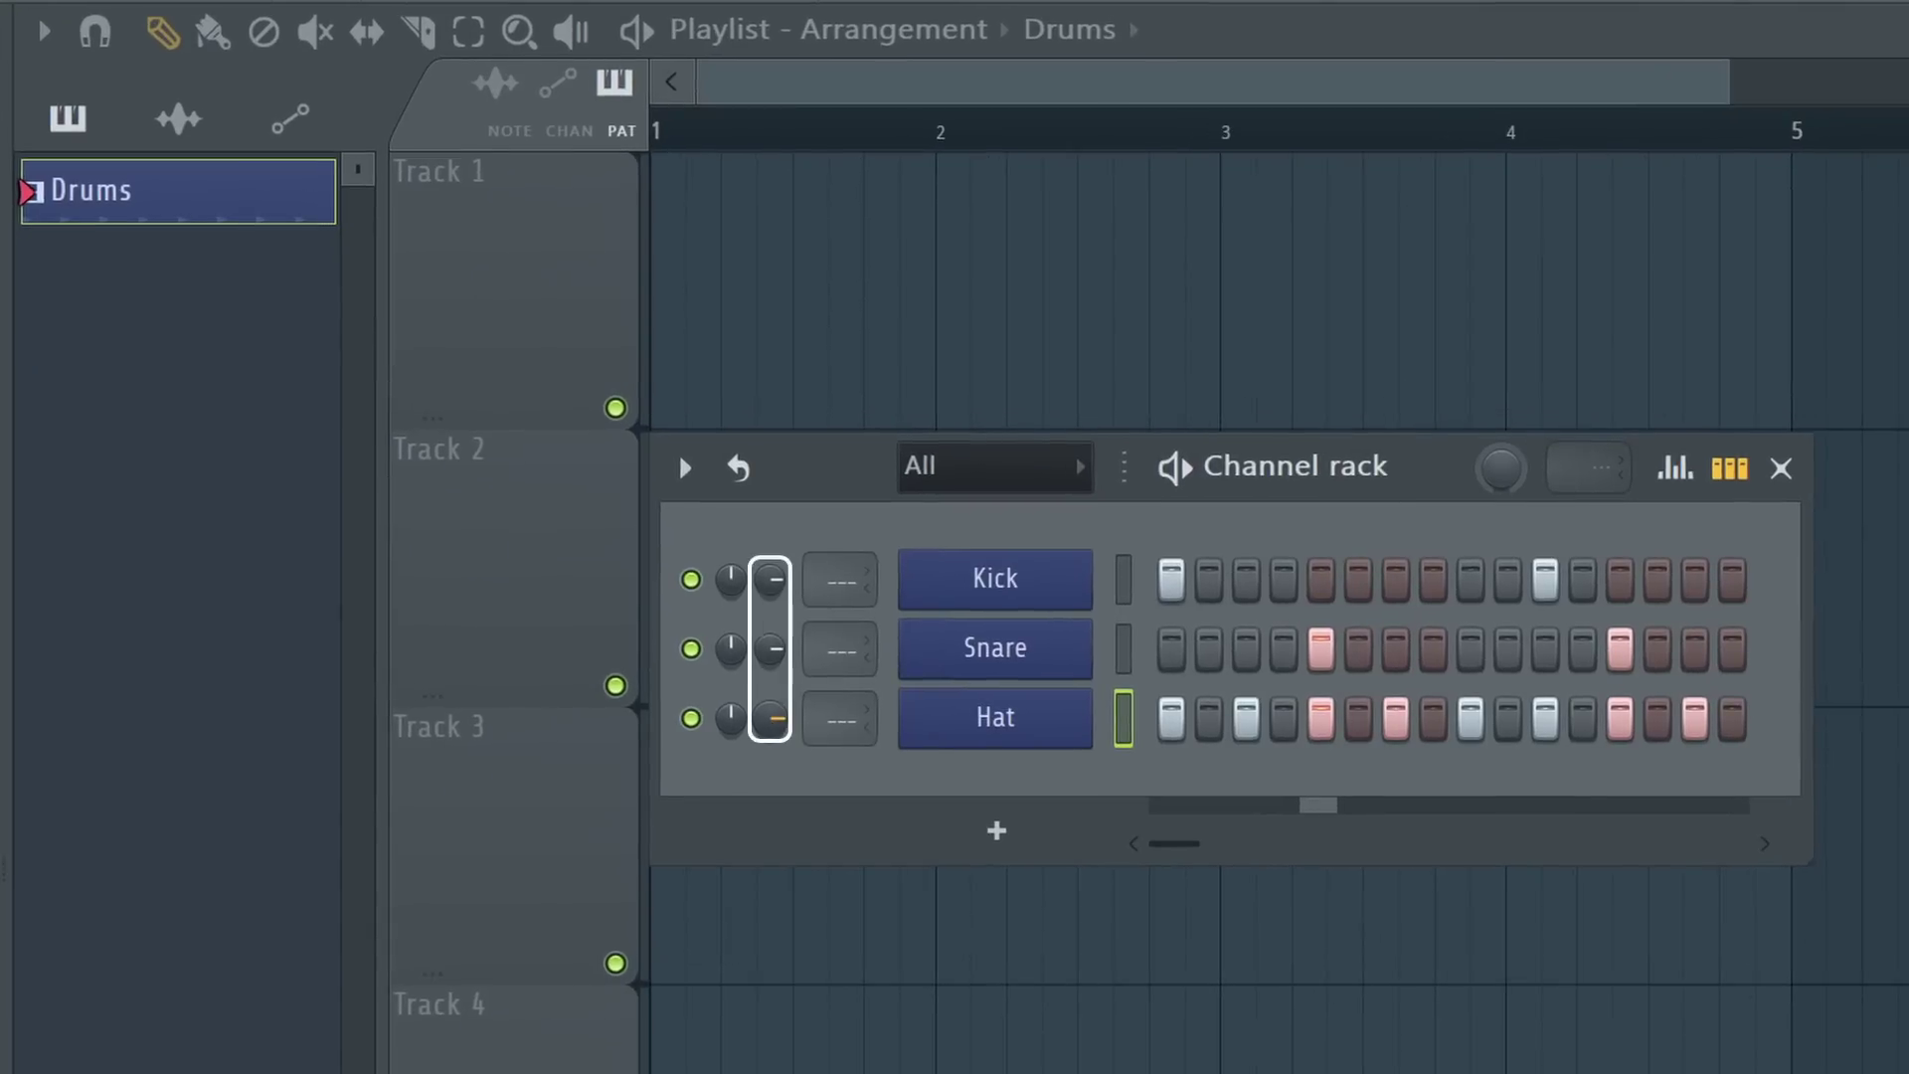
pyautogui.moveTo(673, 504); pyautogui.dragTo(673, 495)
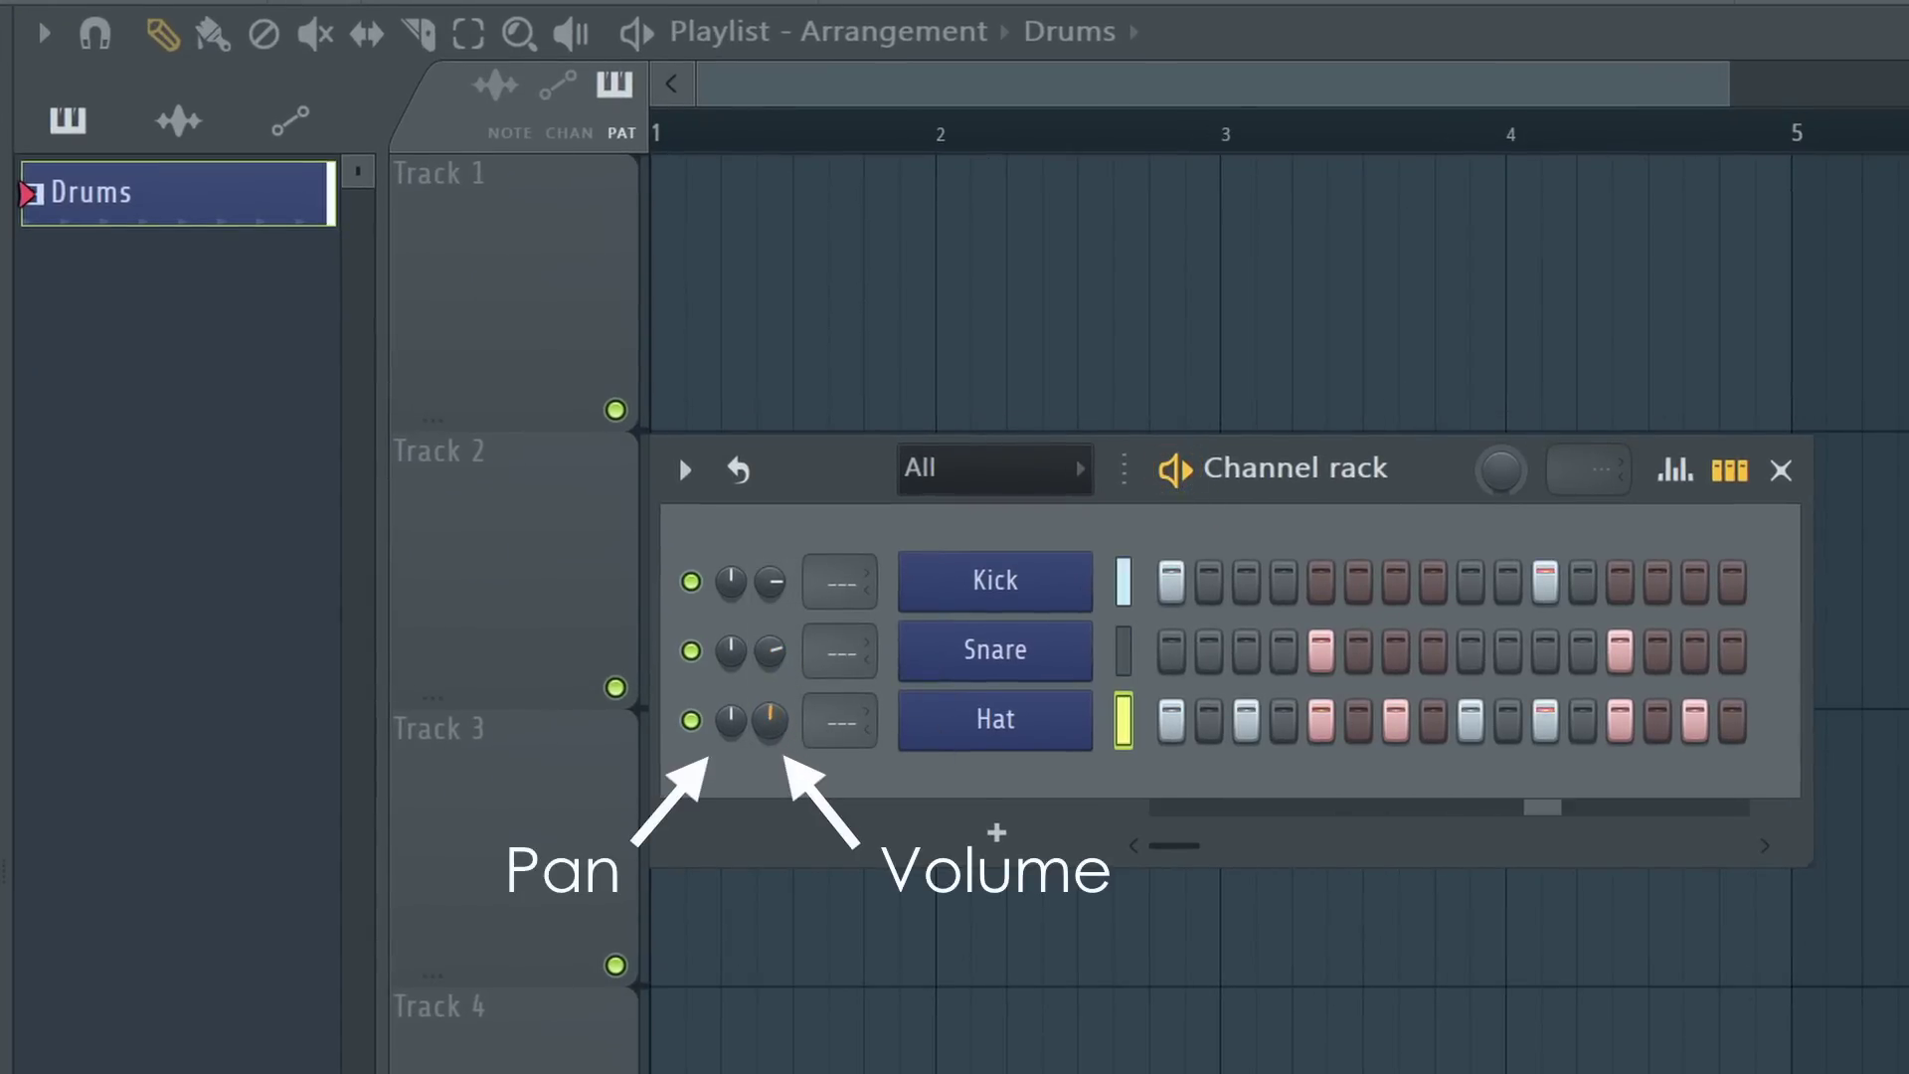
pyautogui.moveTo(770, 720); pyautogui.dragTo(770, 713)
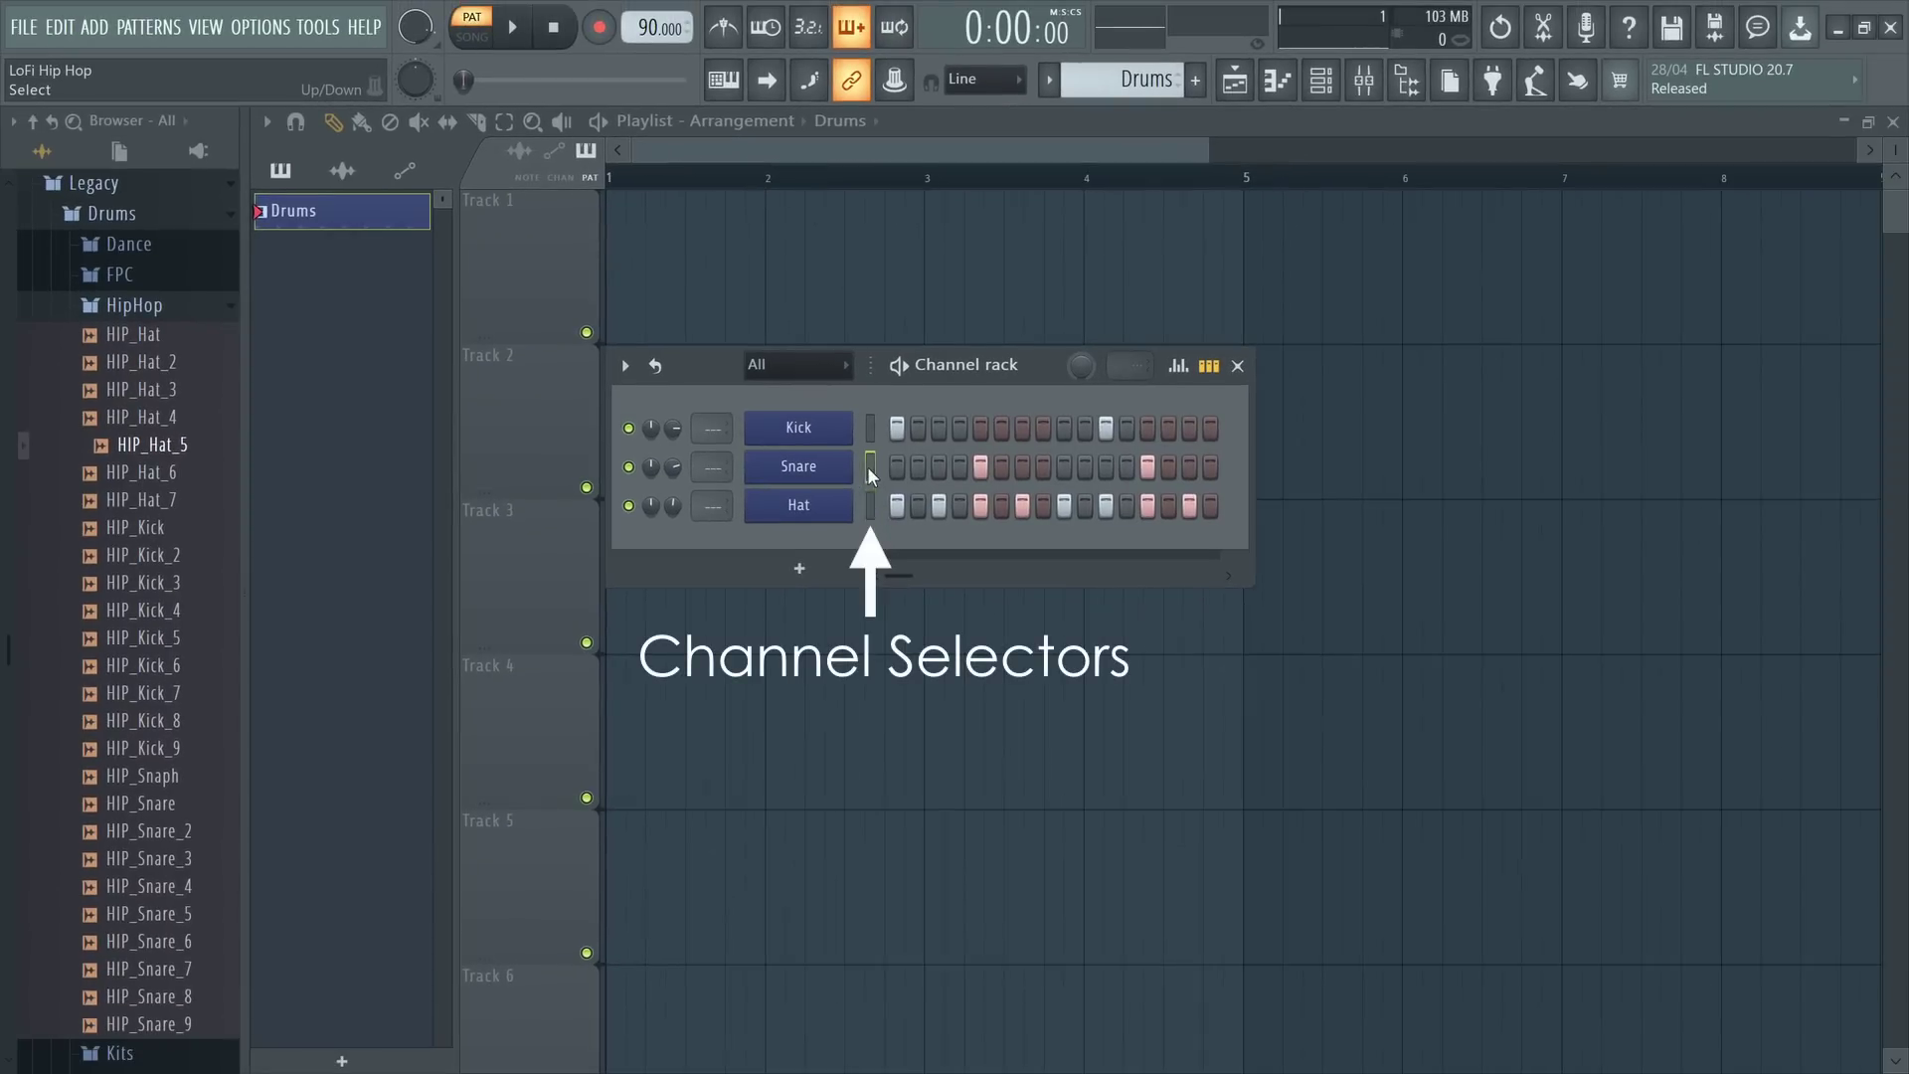
# - Show the Hat channel's step velocities in the Graph editor
pyautogui.click(872, 506)
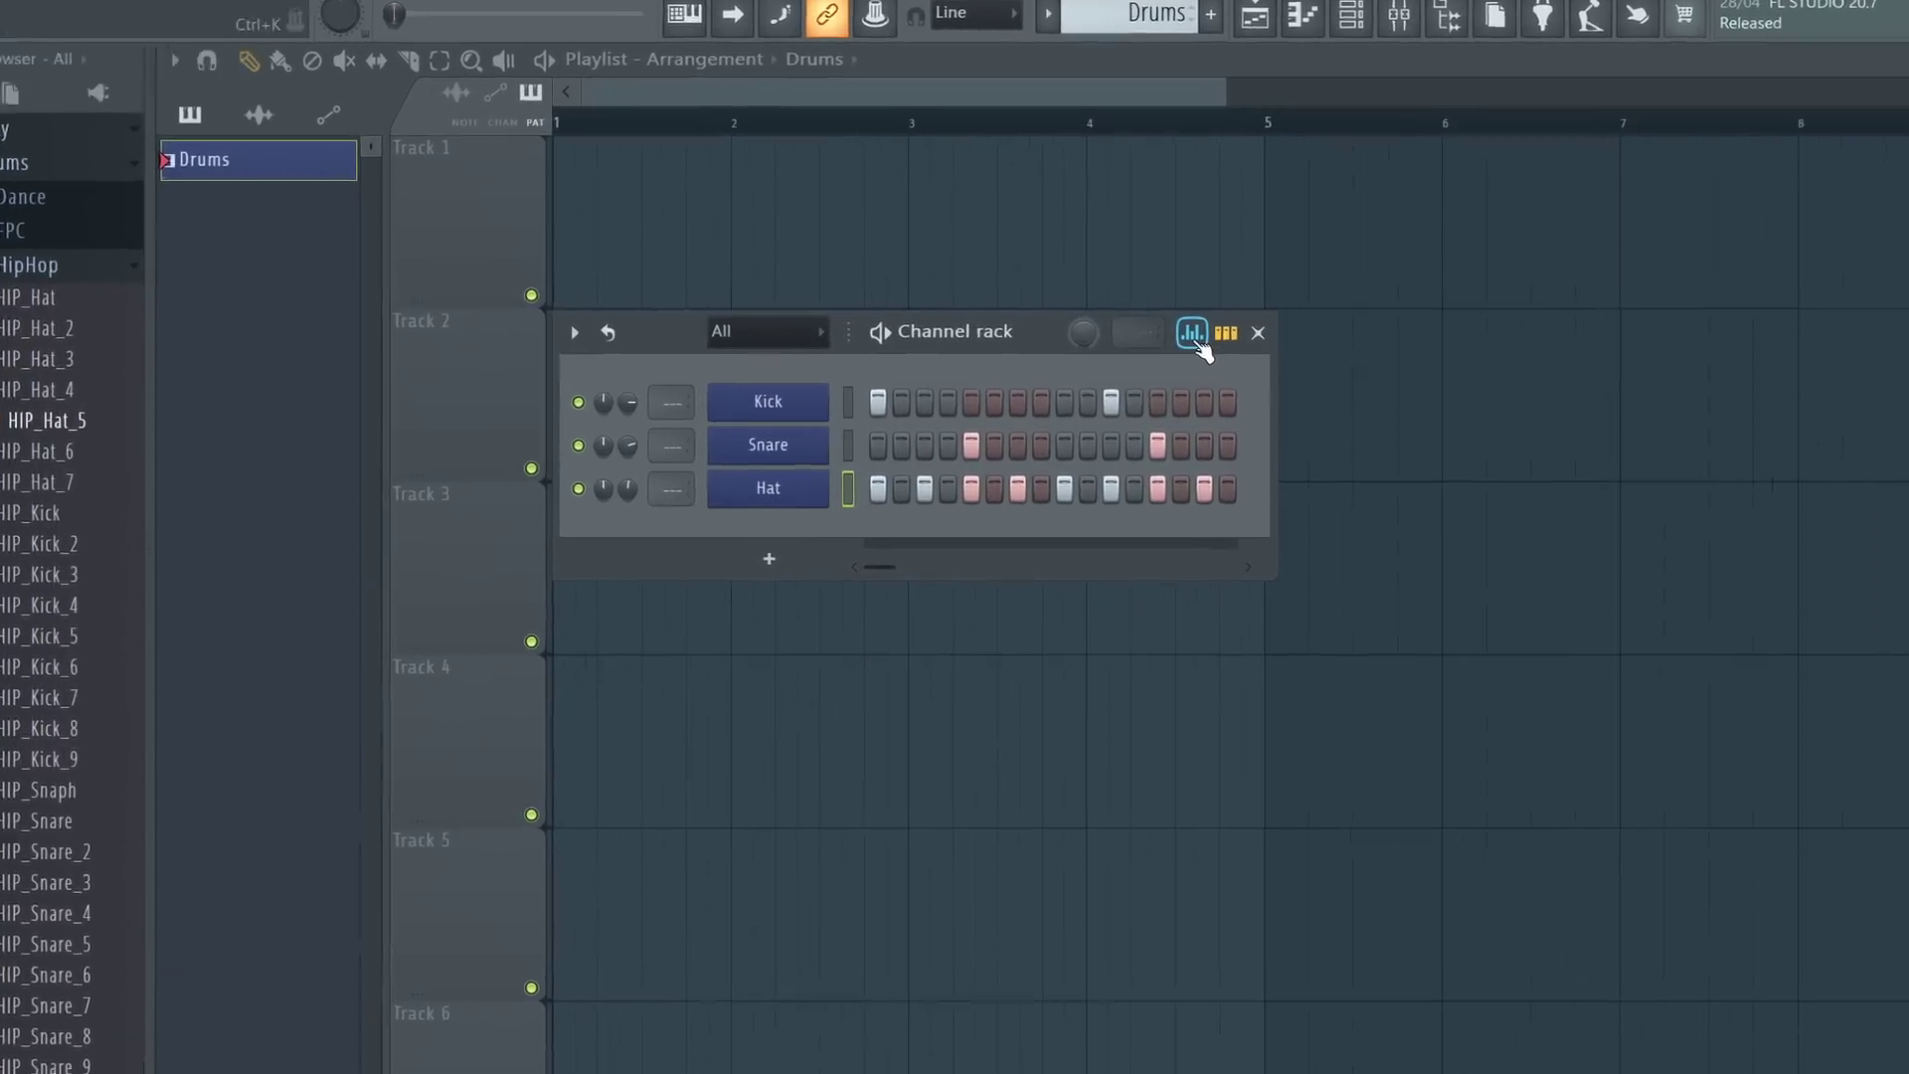
pyautogui.click(1179, 372)
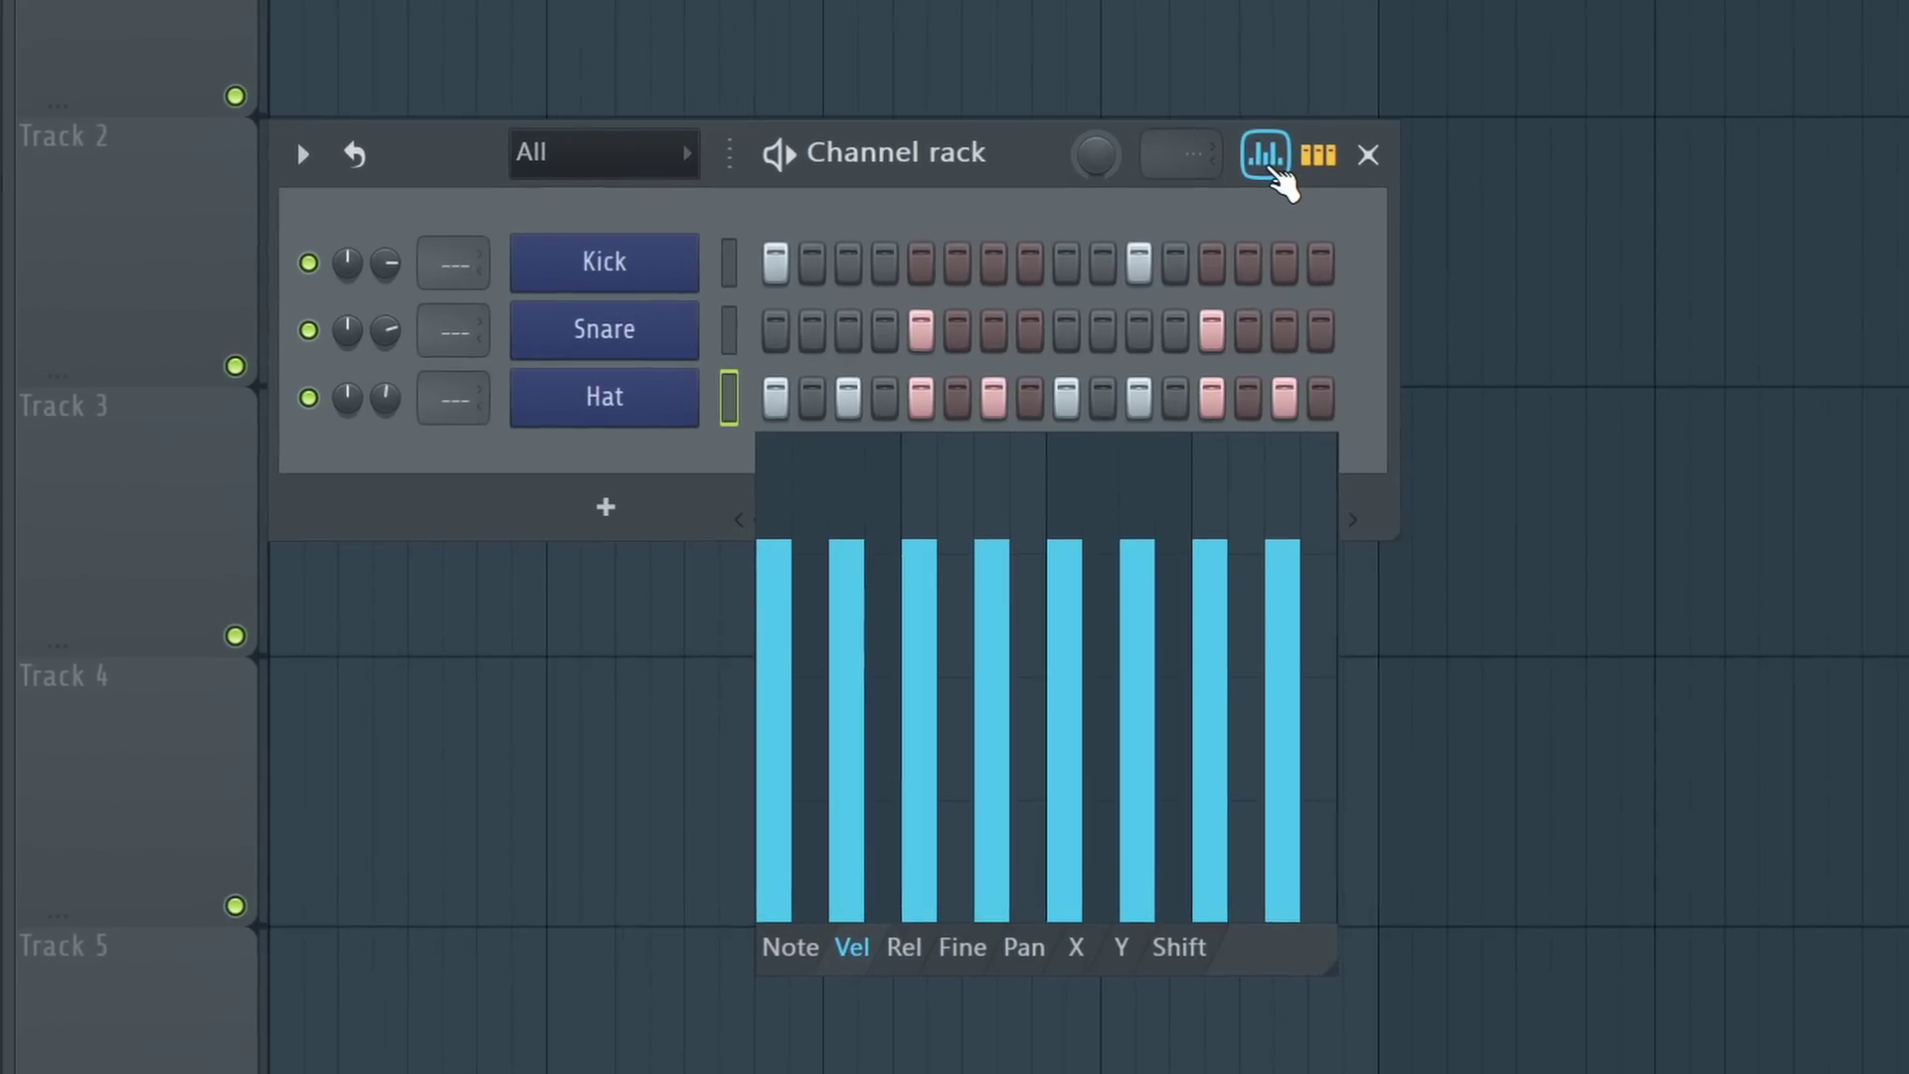
pyautogui.click(792, 949)
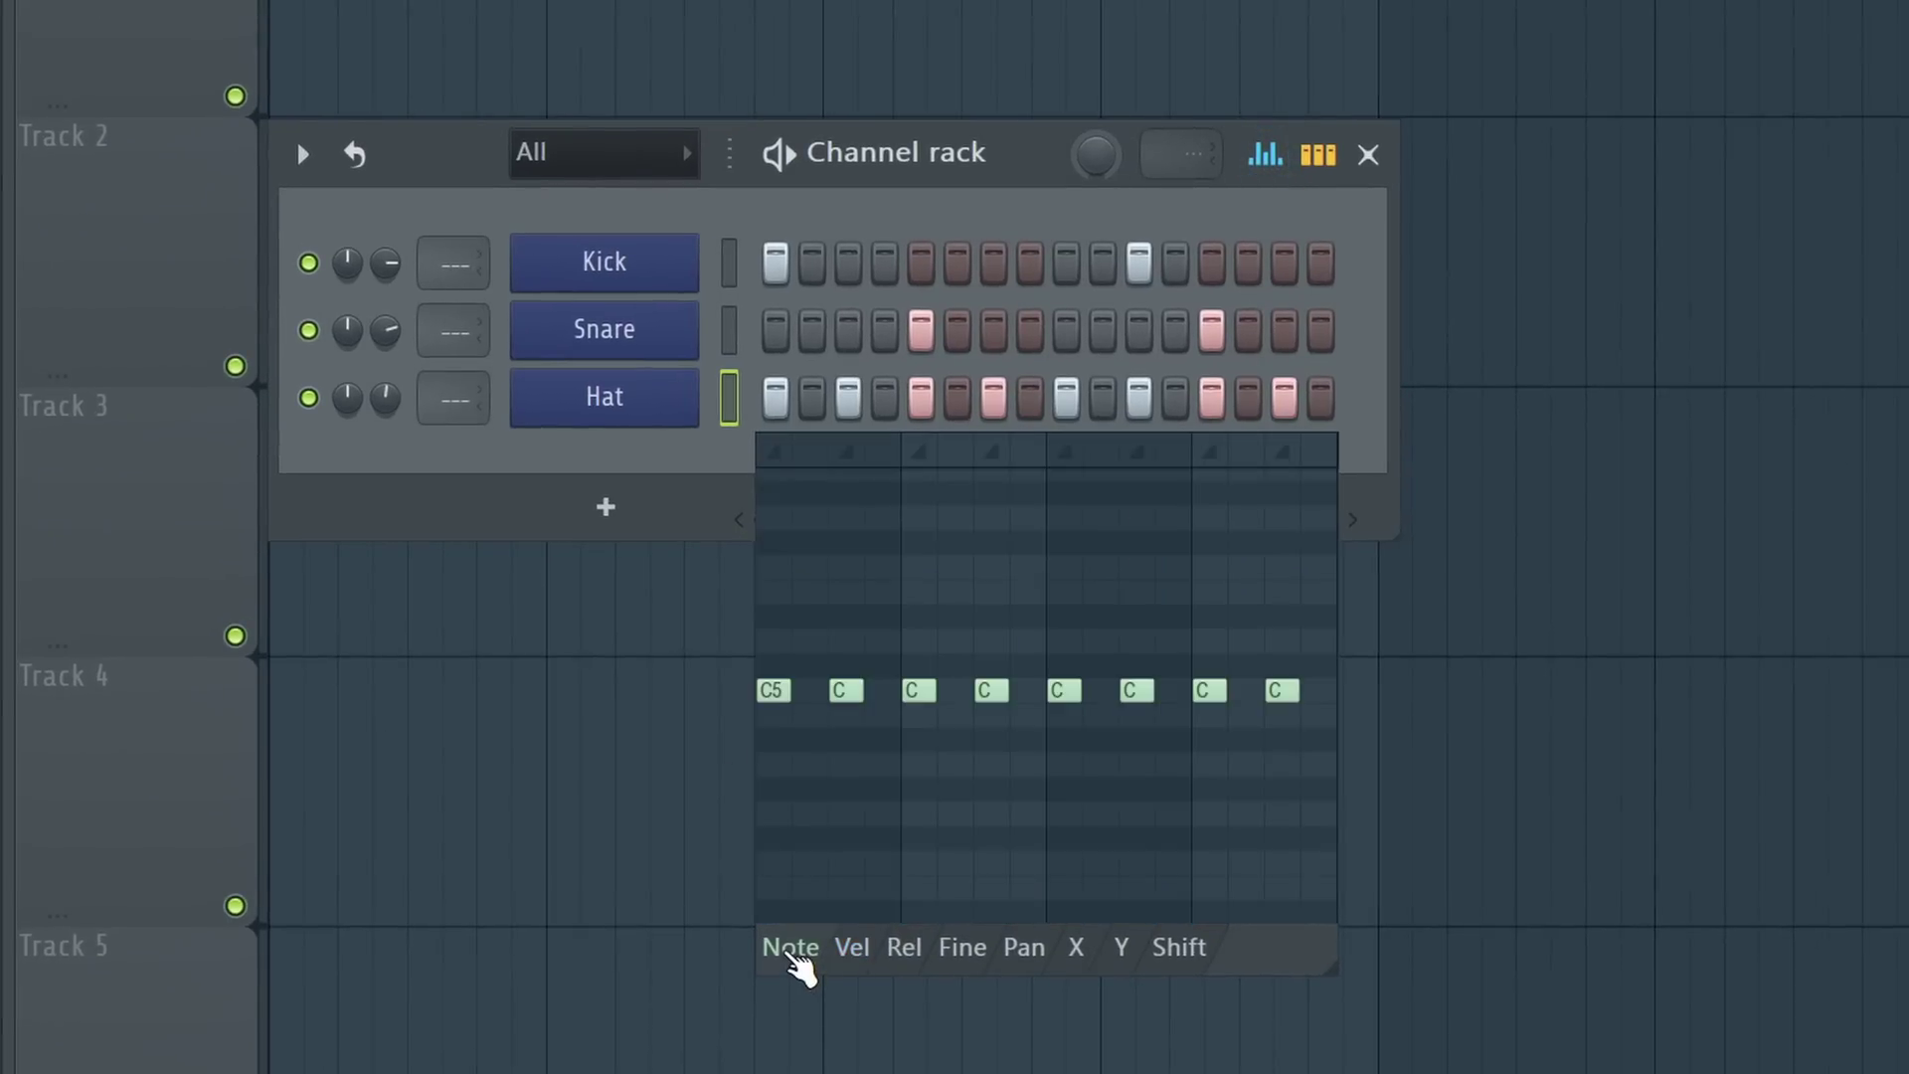
pyautogui.click(851, 949)
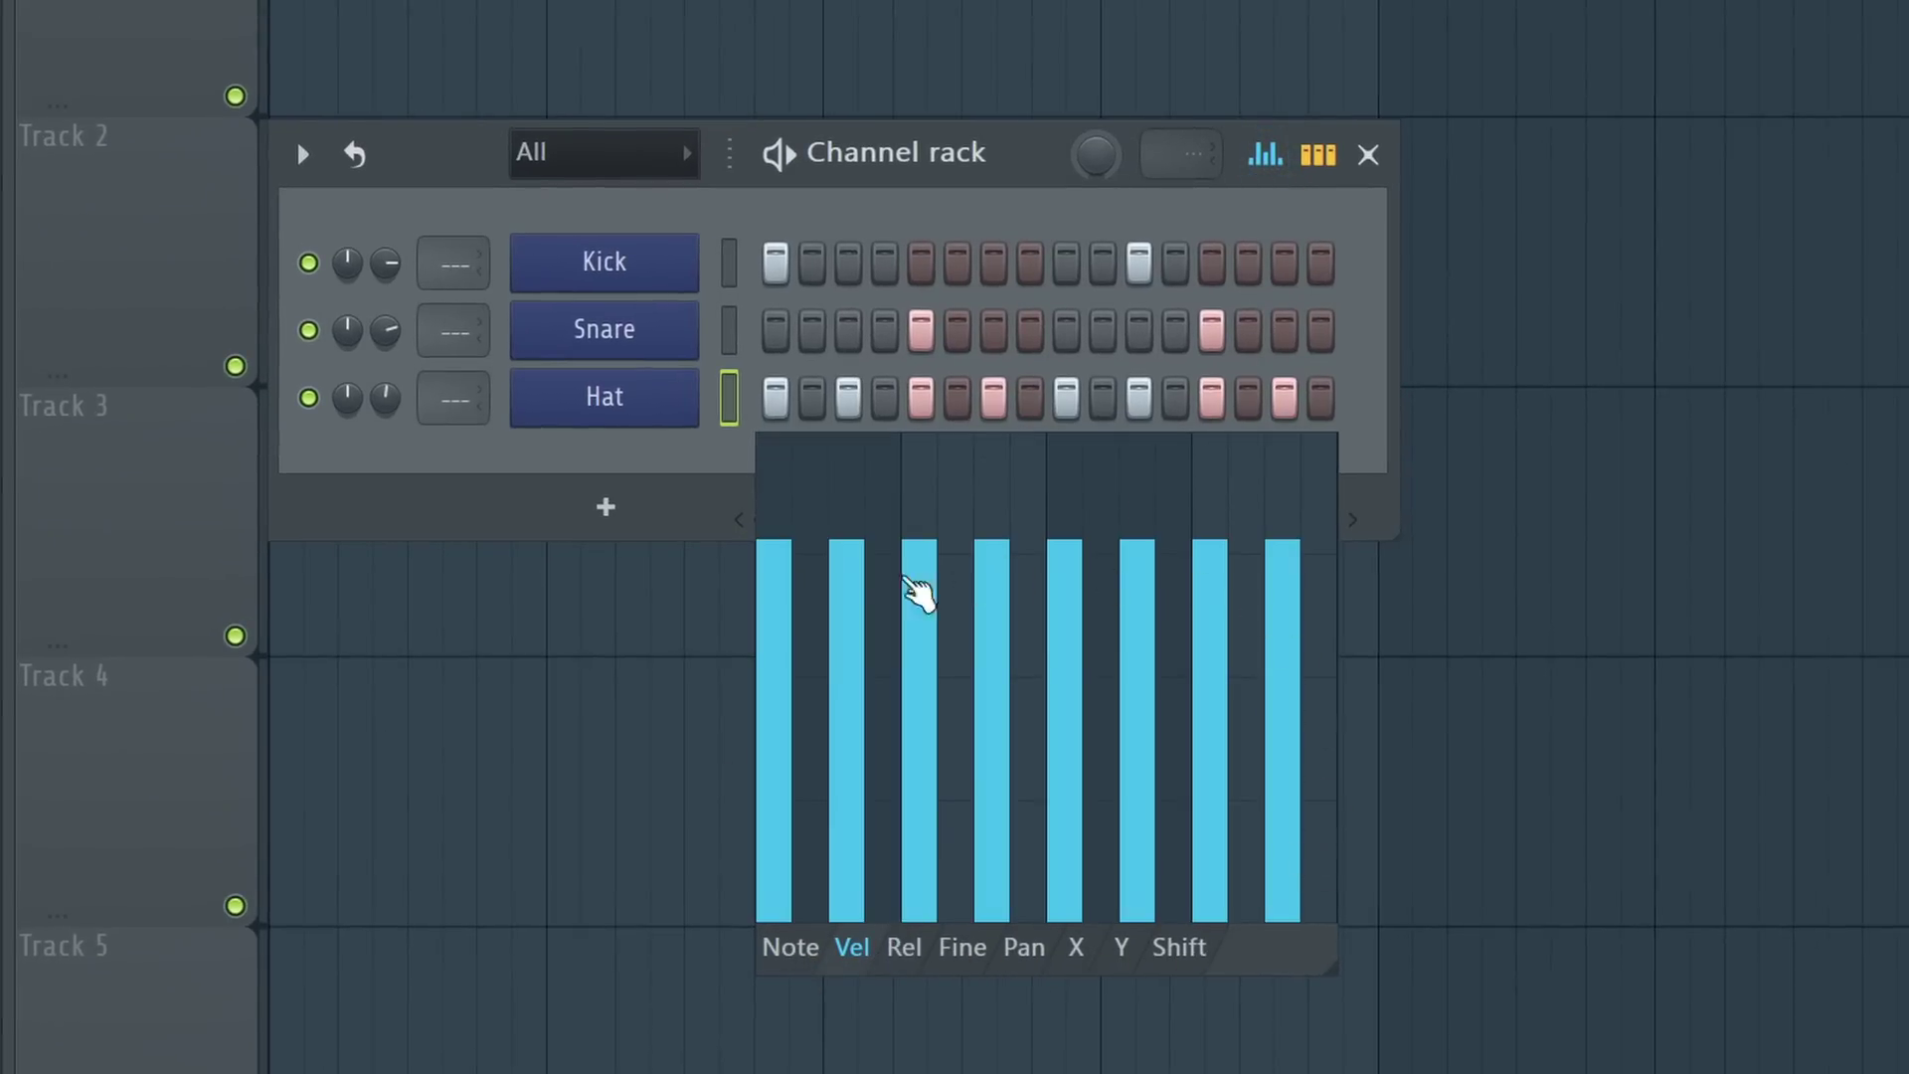
# - Lower velocity on hat hits 2, 4, 6 and 8, then fine-tune hits 3 and 7 during playback
pyautogui.click(847, 690)
pyautogui.click(991, 659)
pyautogui.click(1138, 664)
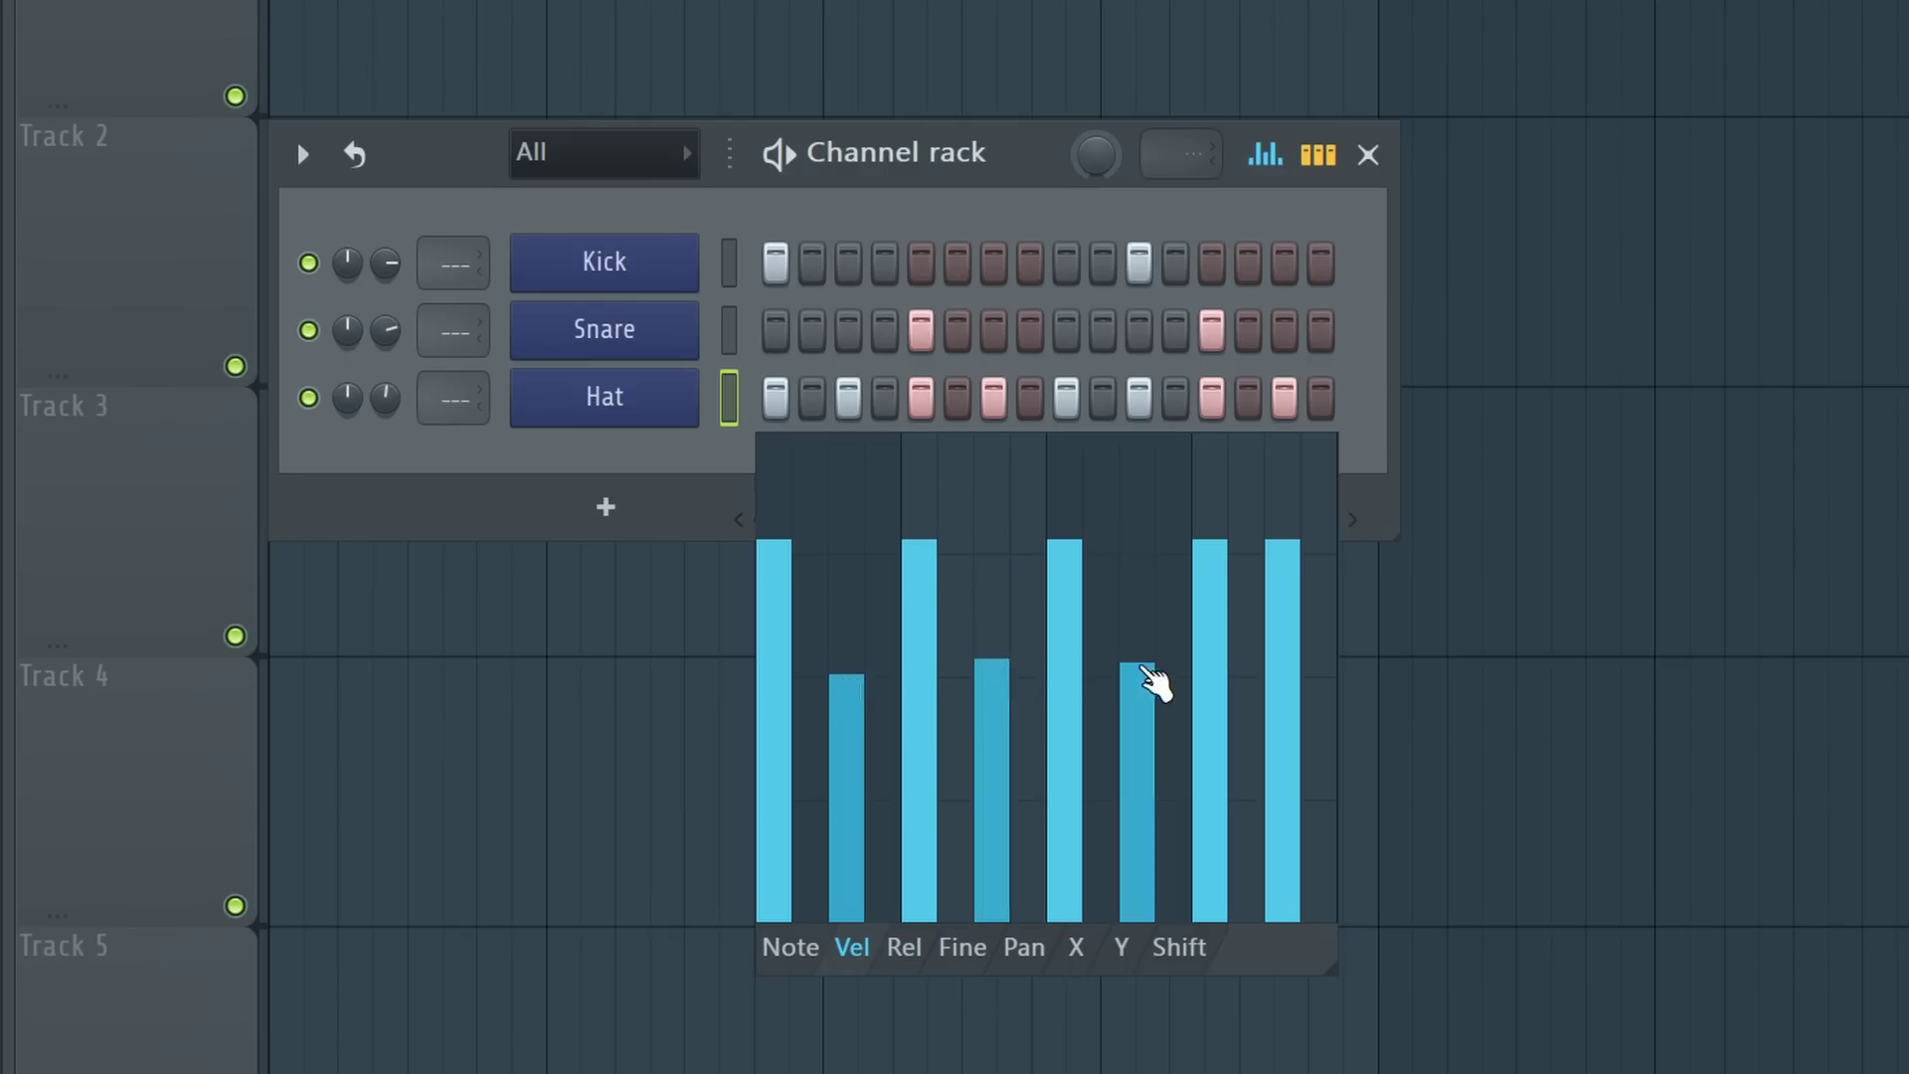
pyautogui.click(1282, 661)
pyautogui.press('space')
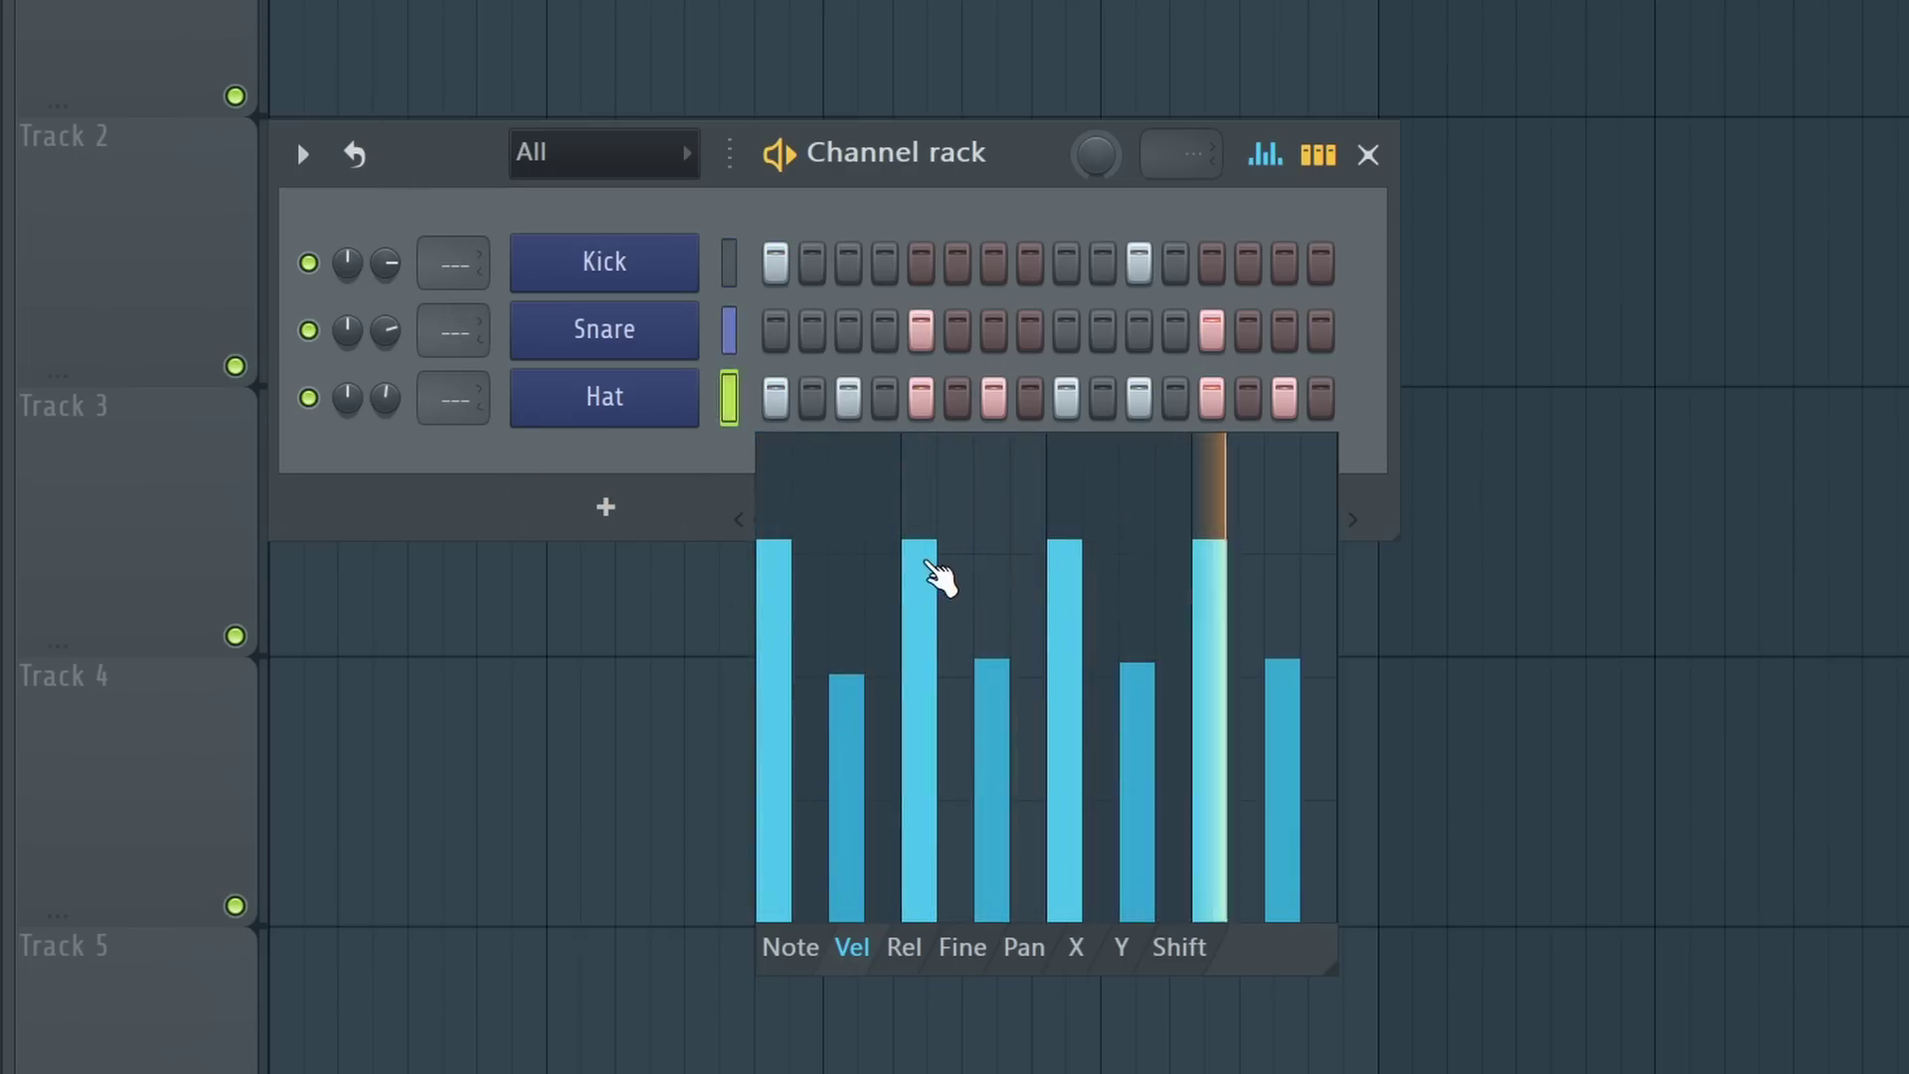
pyautogui.click(917, 551)
pyautogui.click(1208, 532)
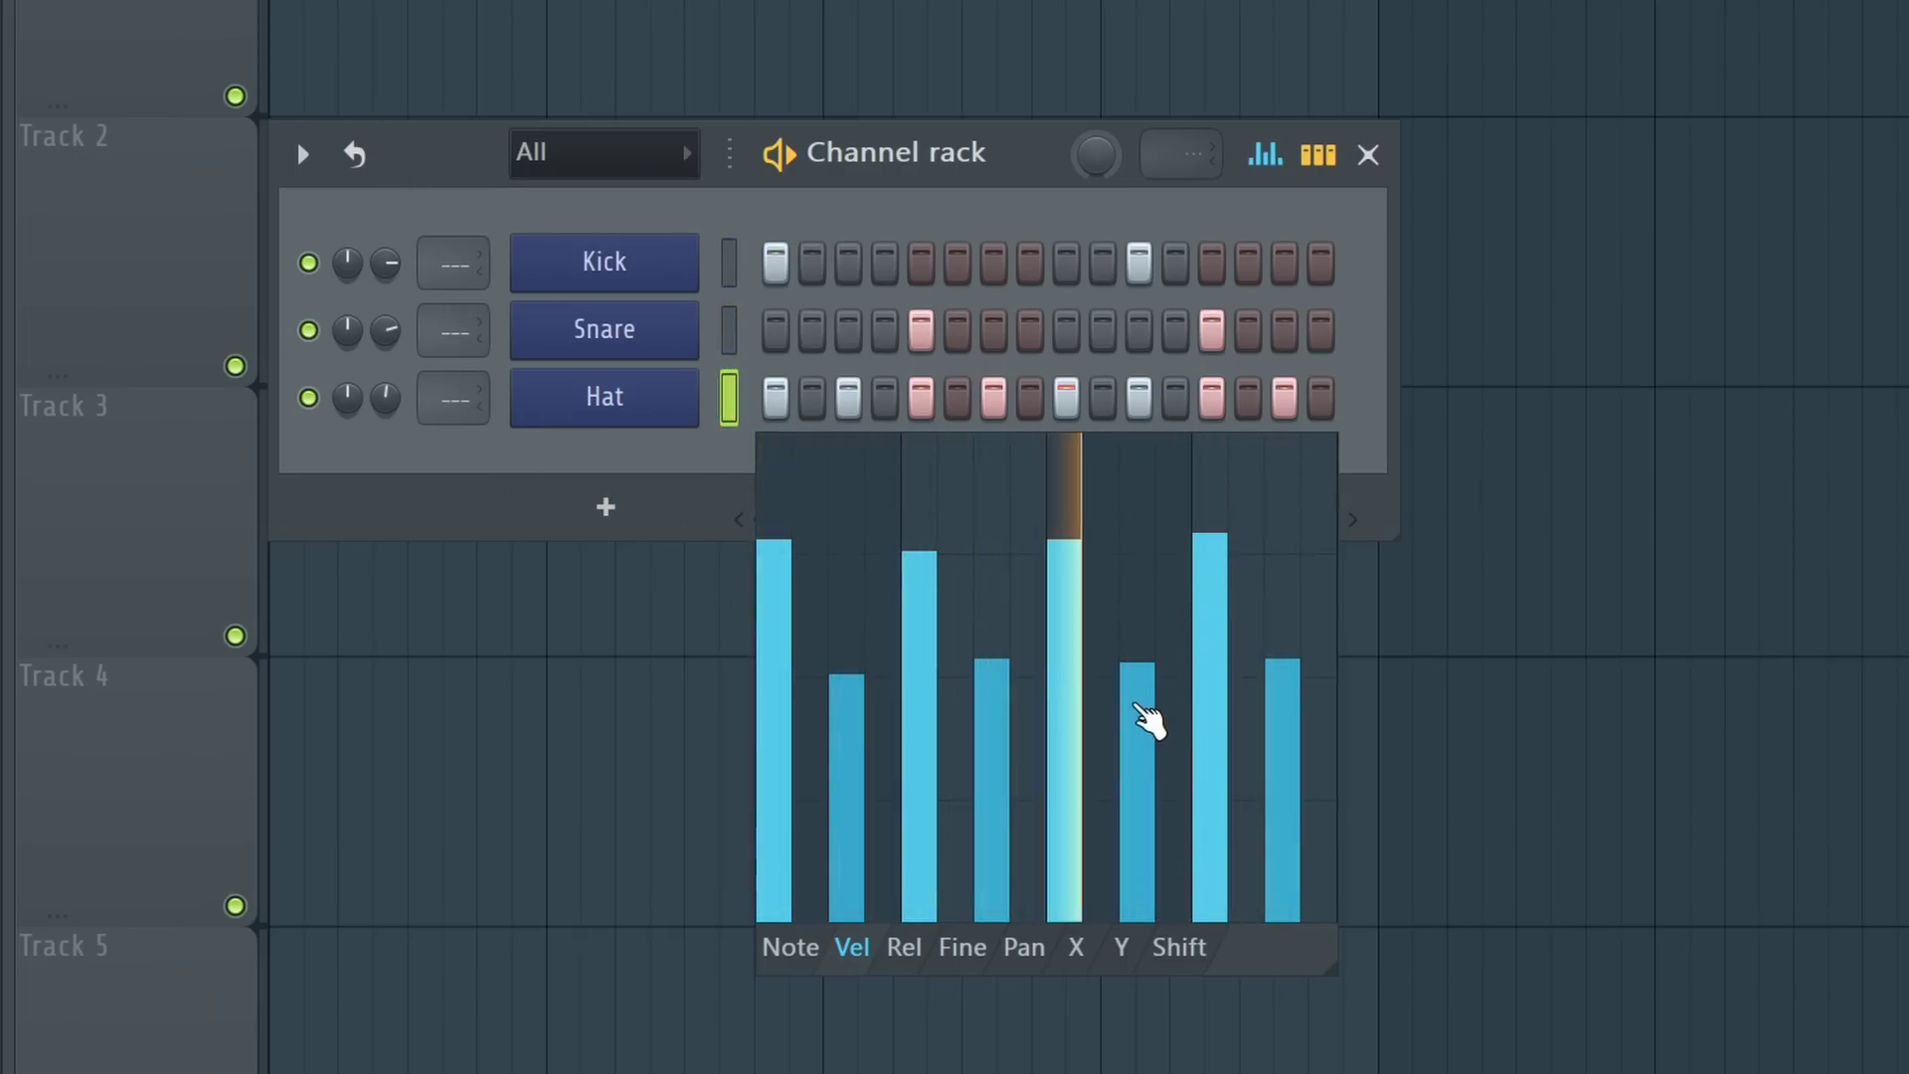
pyautogui.click(1264, 154)
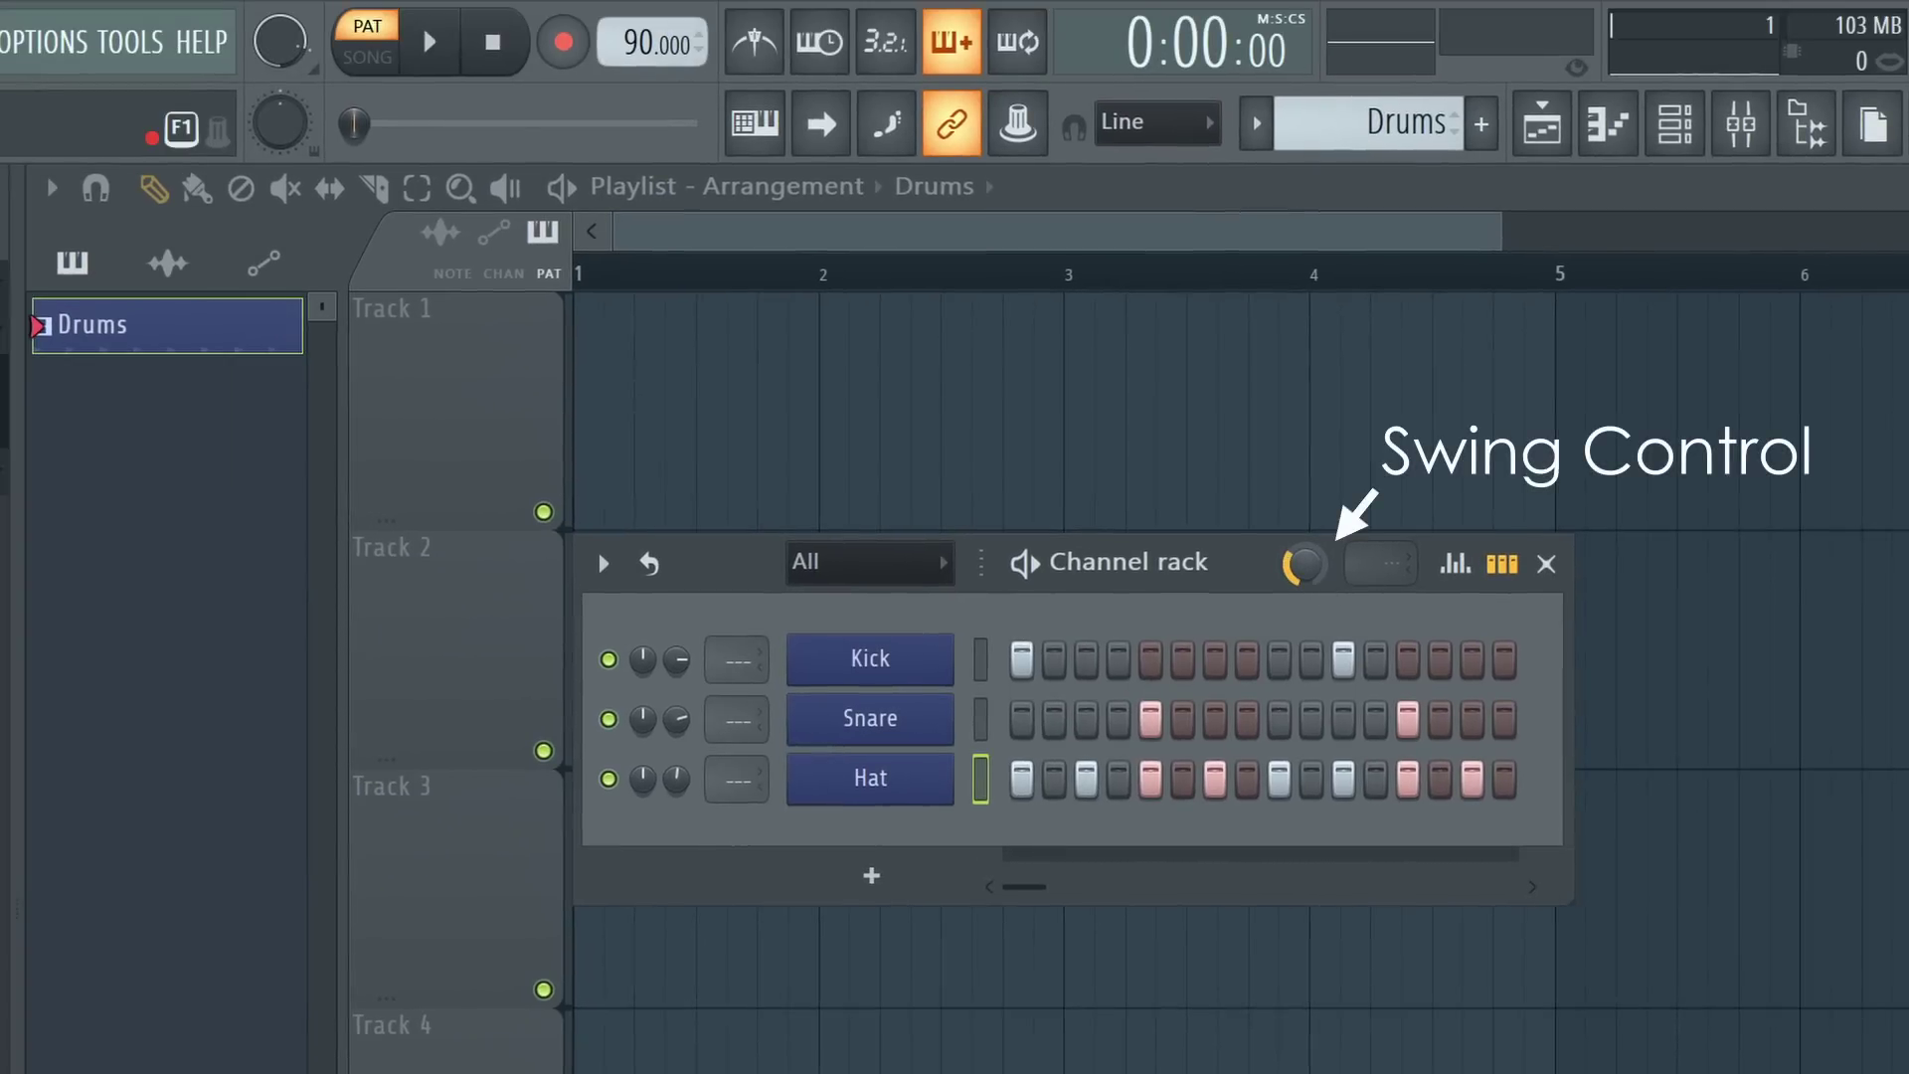
# - Play the drum pattern and turn up the Swing knob
pyautogui.press('space')
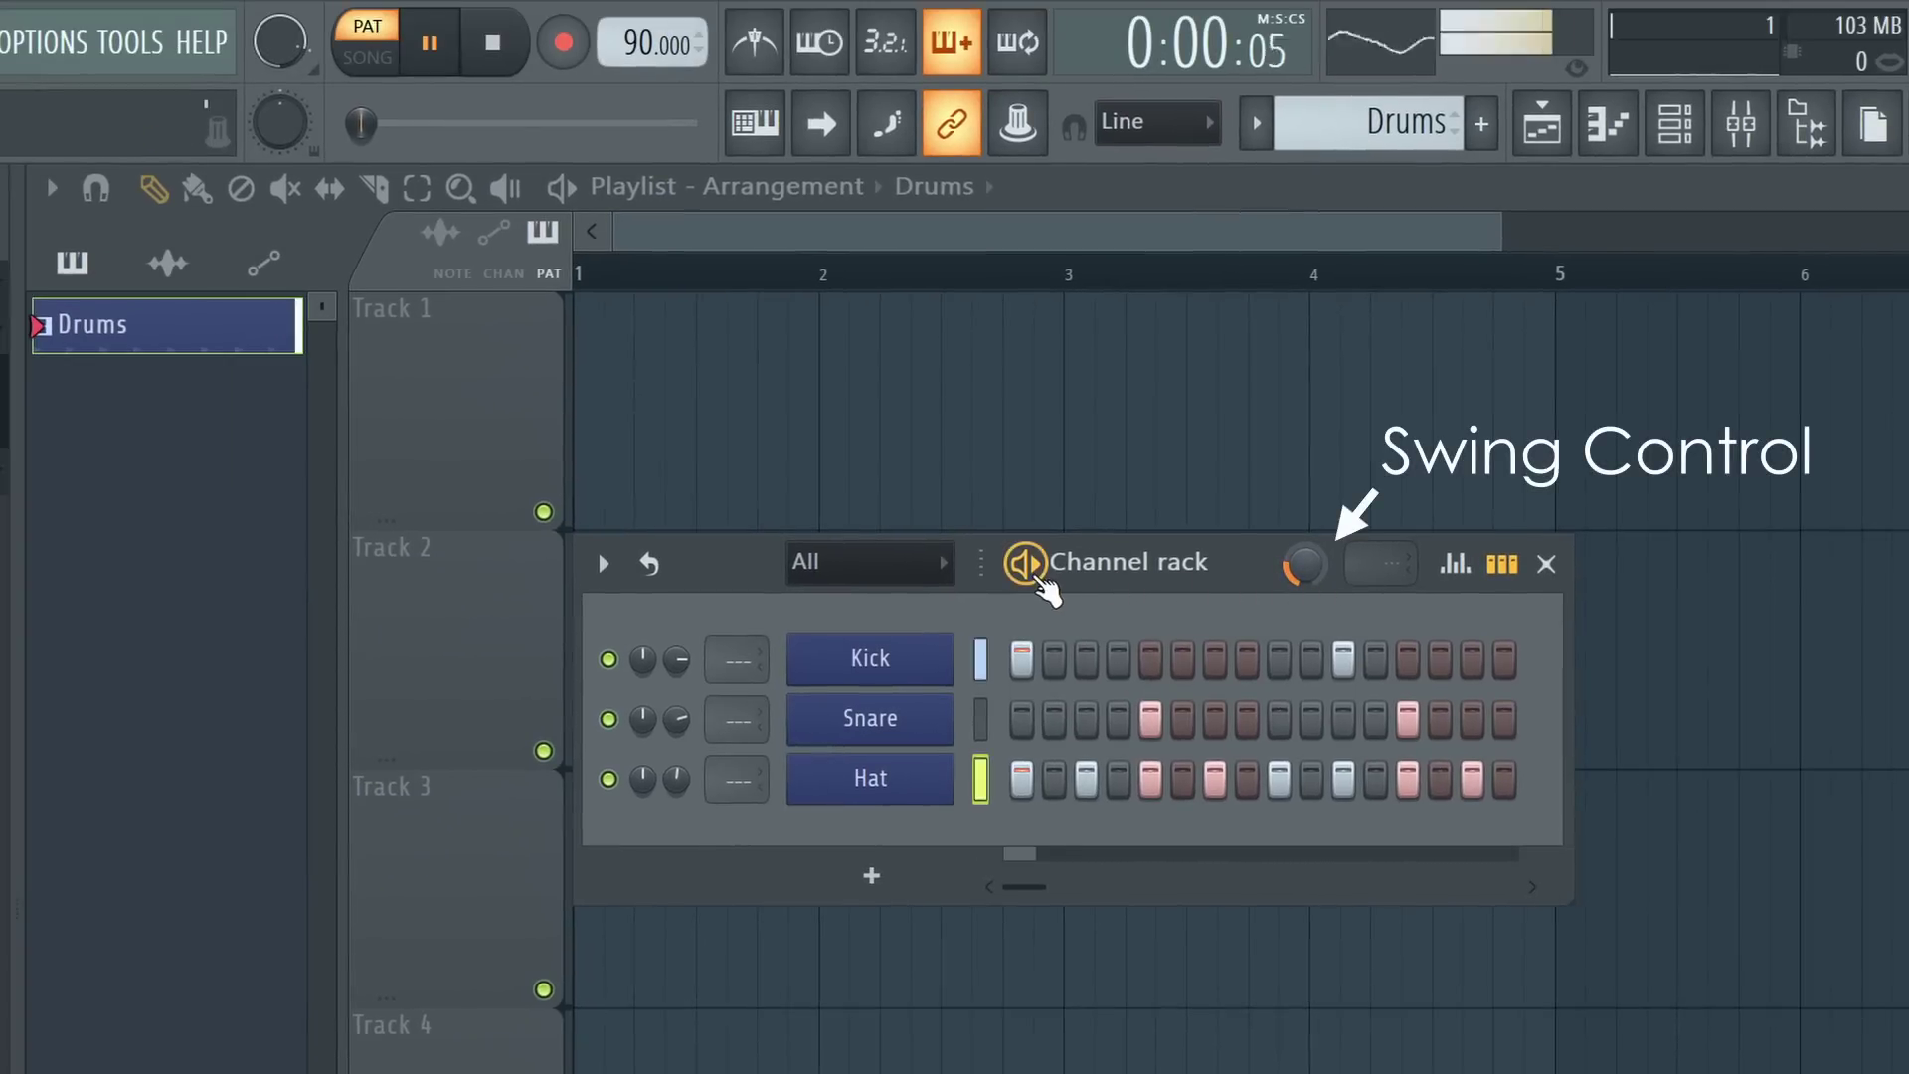
pyautogui.moveTo(1319, 581); pyautogui.dragTo(1304, 580)
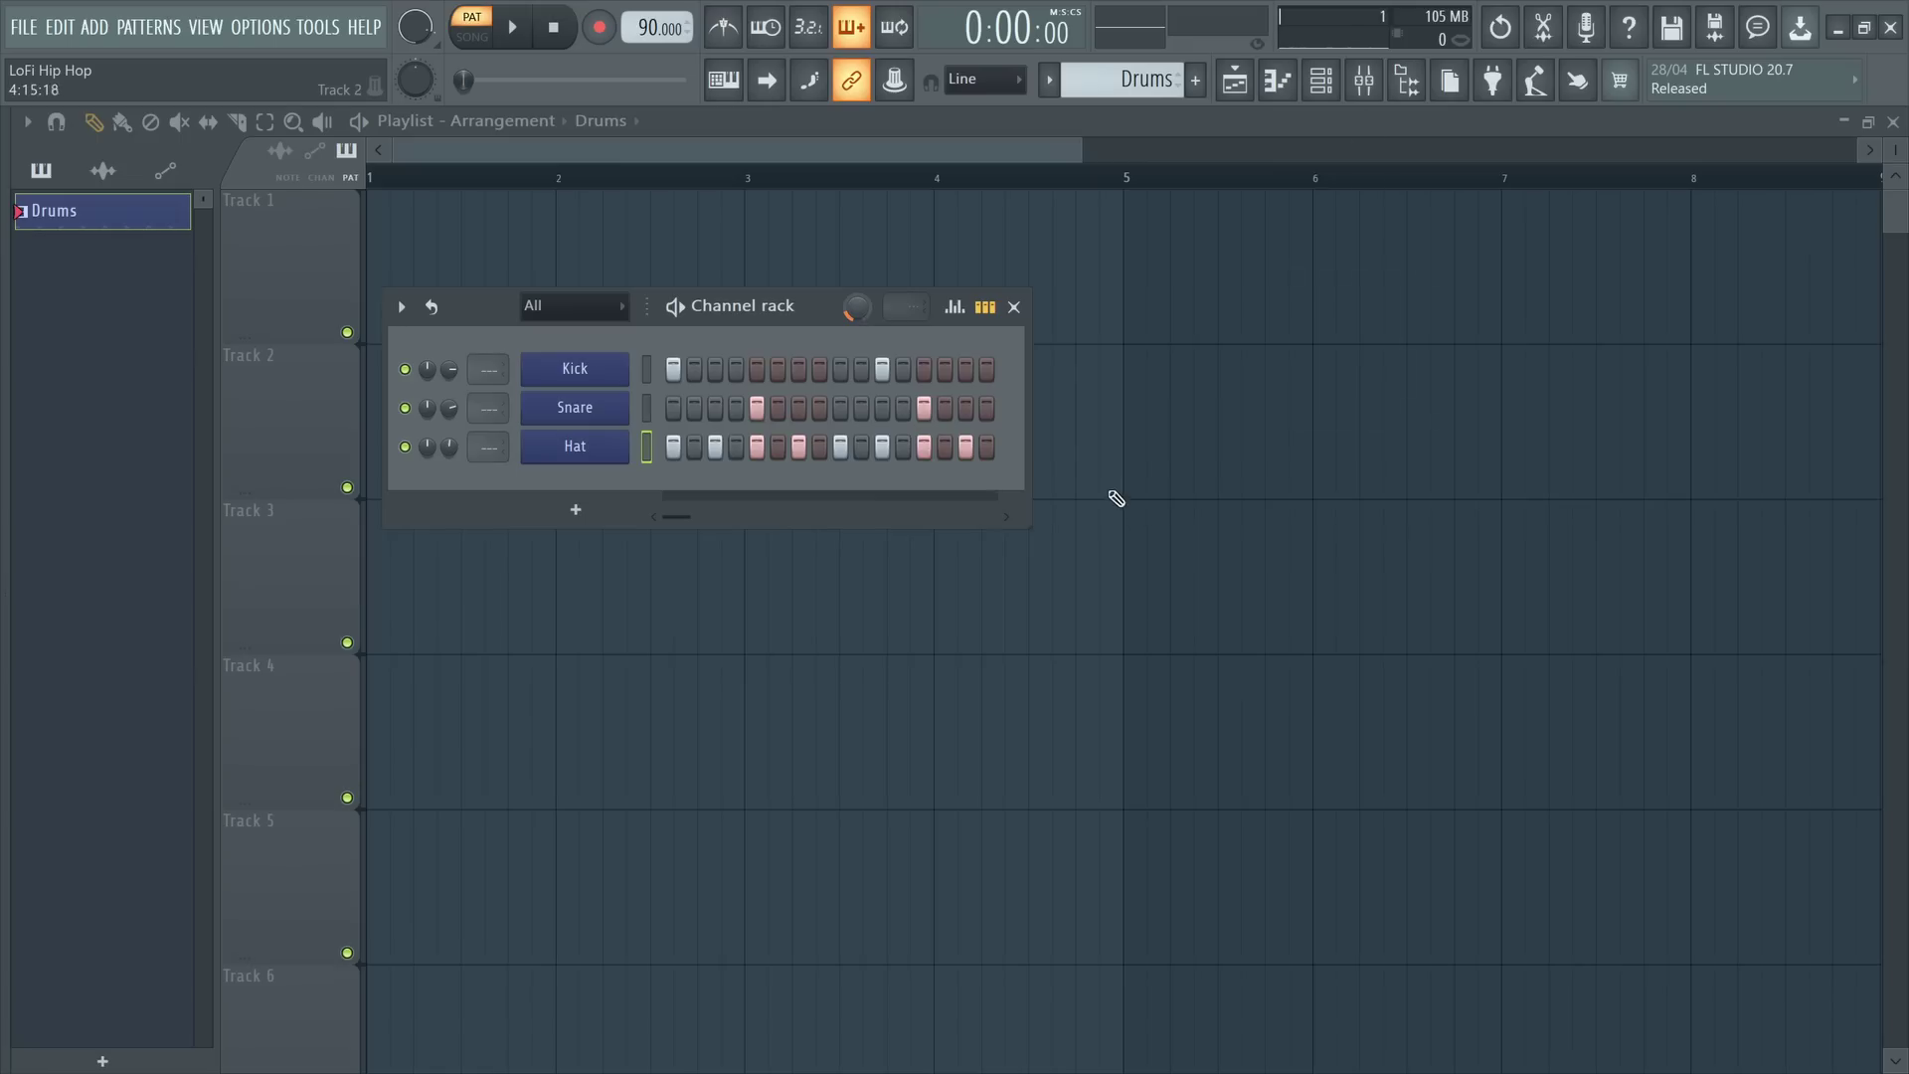
# - Route the Kick, Snare and Hat channels to mixer Insert 1
pyautogui.press('F9')
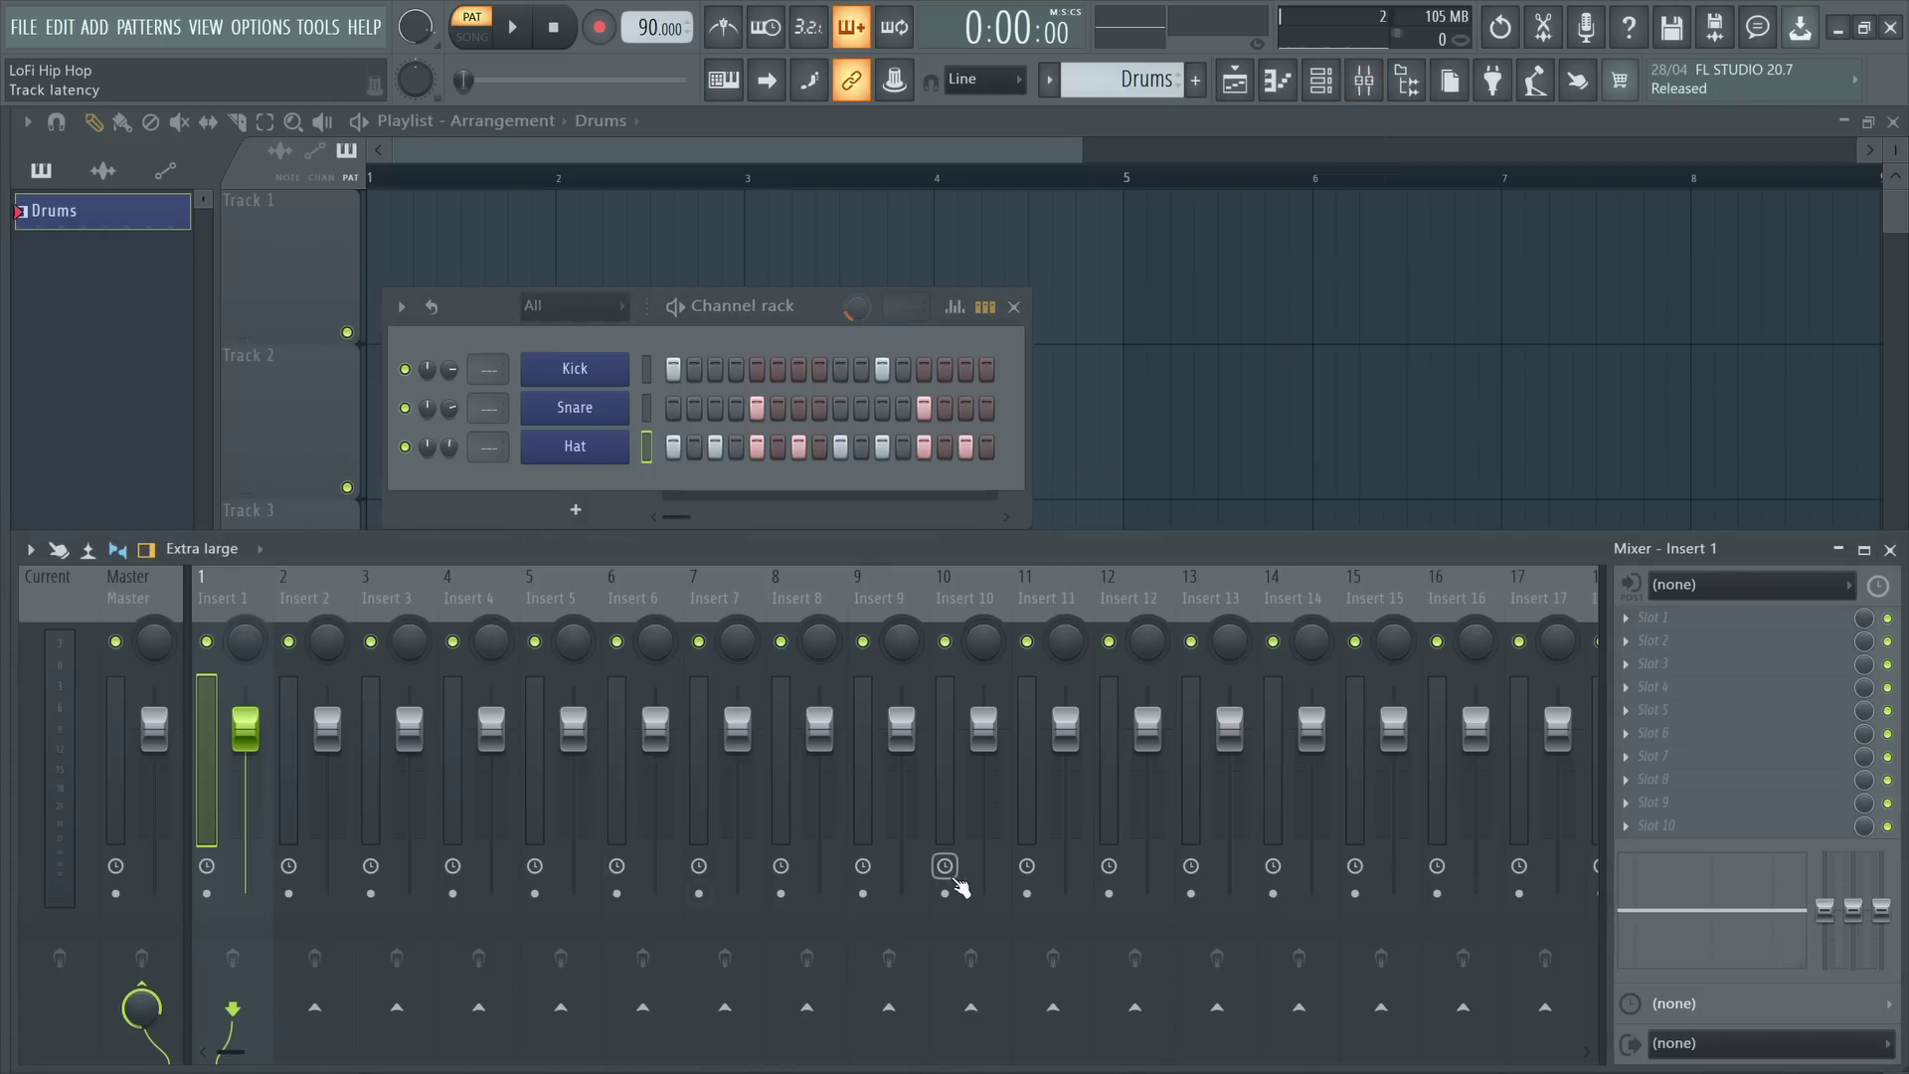
pyautogui.click(649, 371)
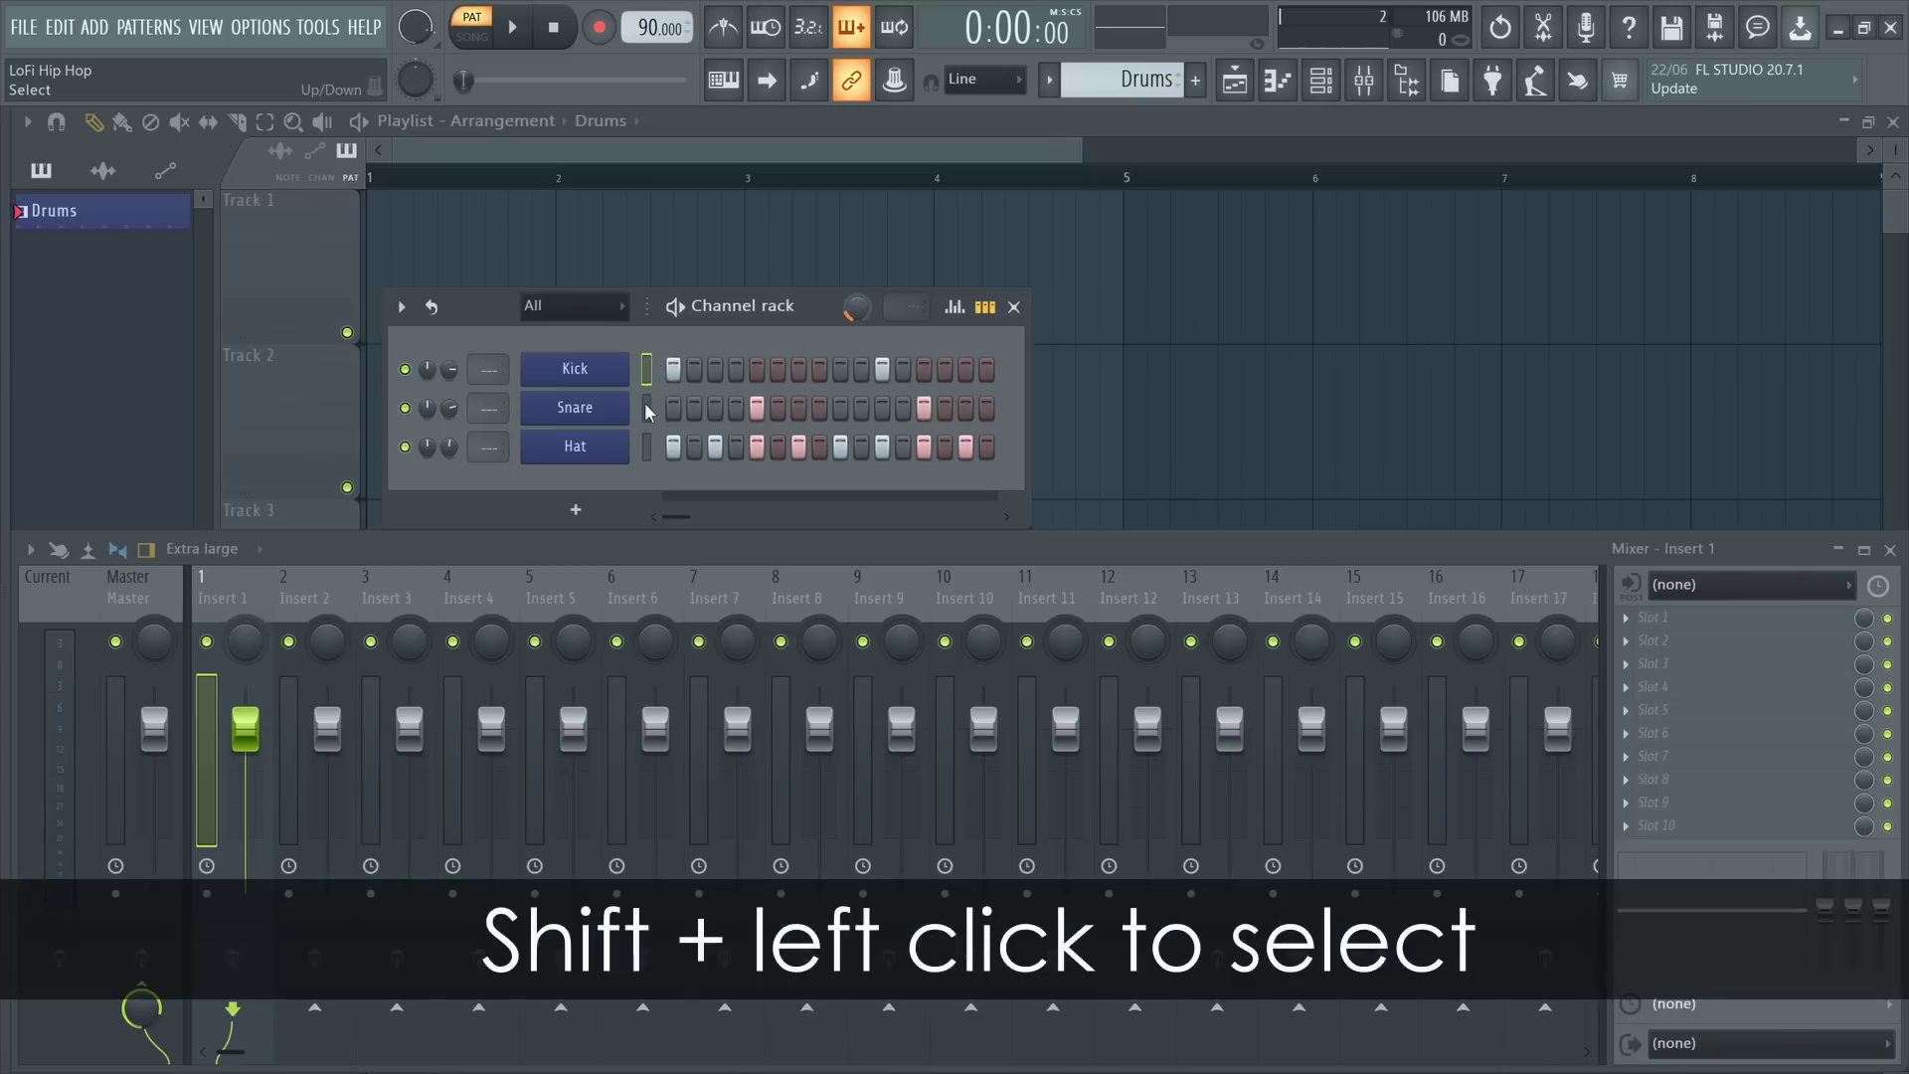
pyautogui.click(247, 600)
pyautogui.hotkey('ctrl', 'l')
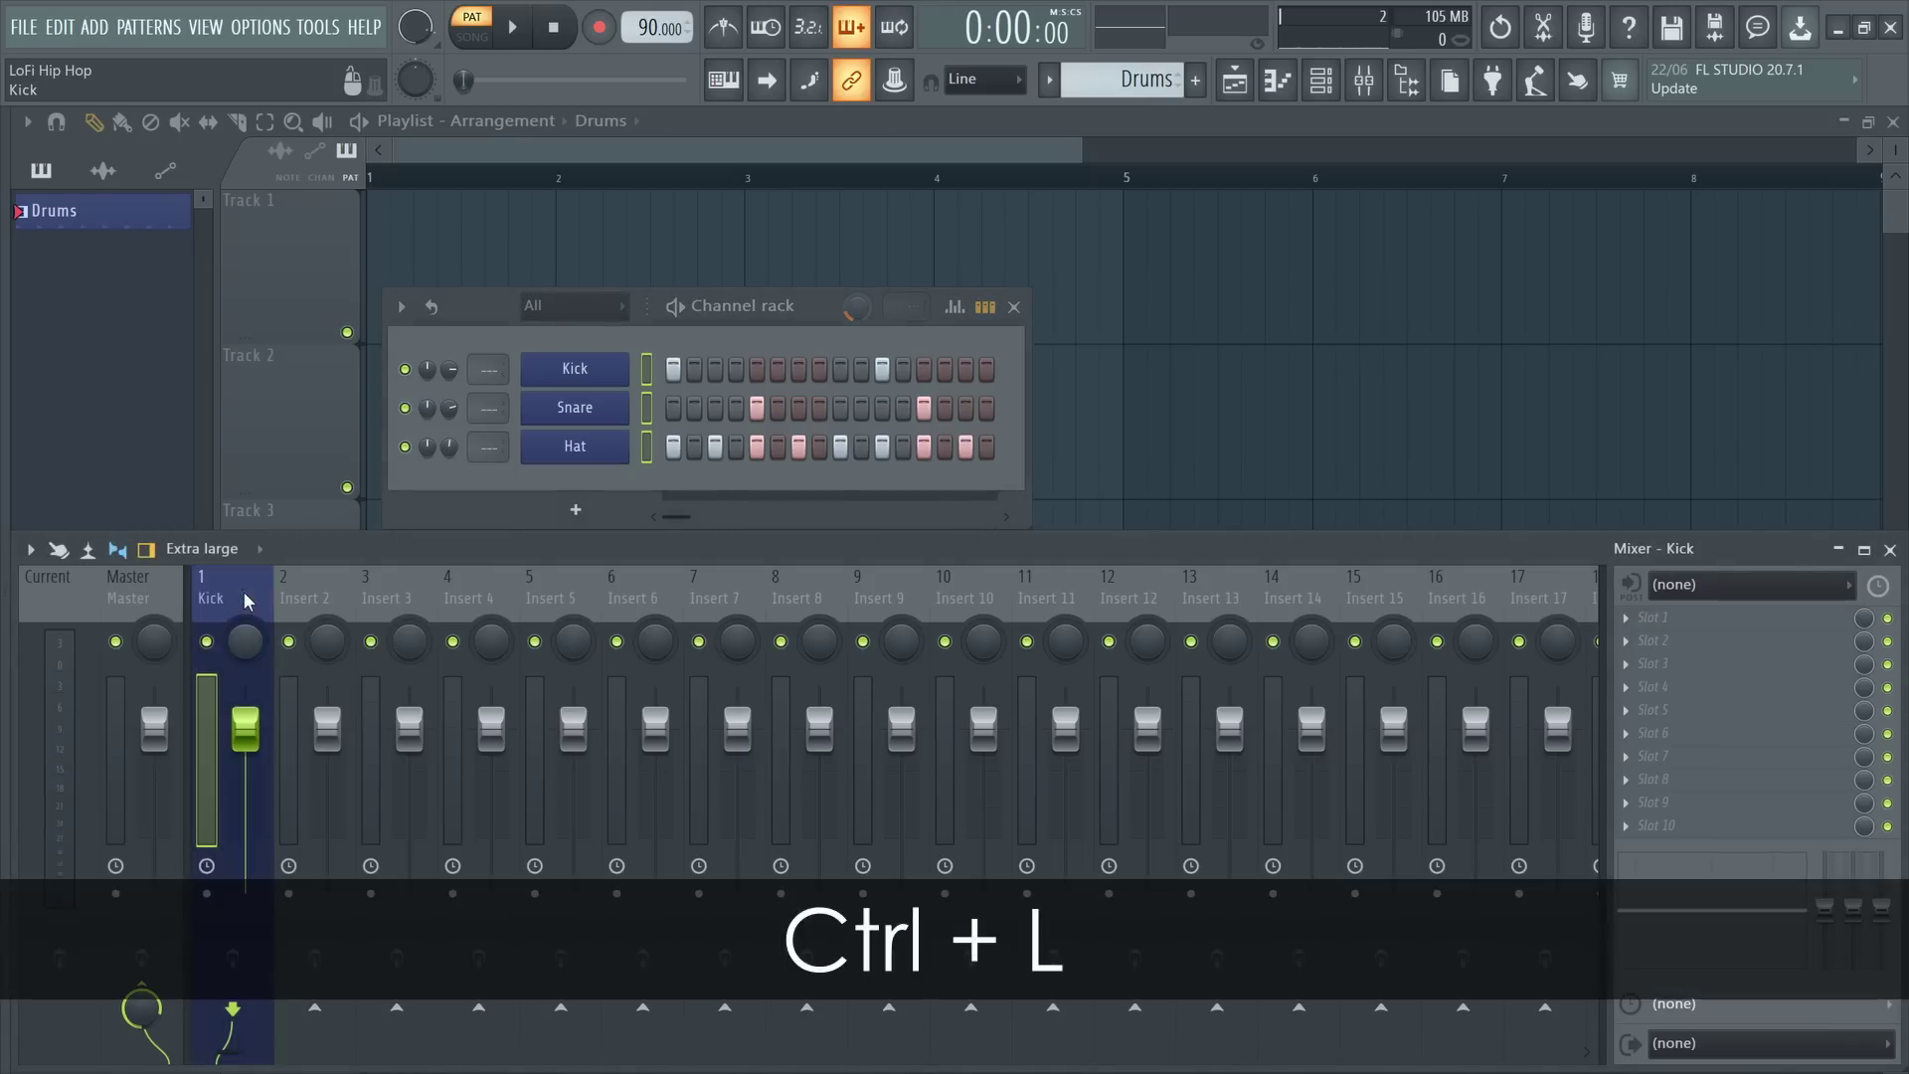
# - Name Insert 1 Drums and lower its fader to about 49% while the drums play
pyautogui.doubleClick(237, 599)
pyautogui.write('Drums')
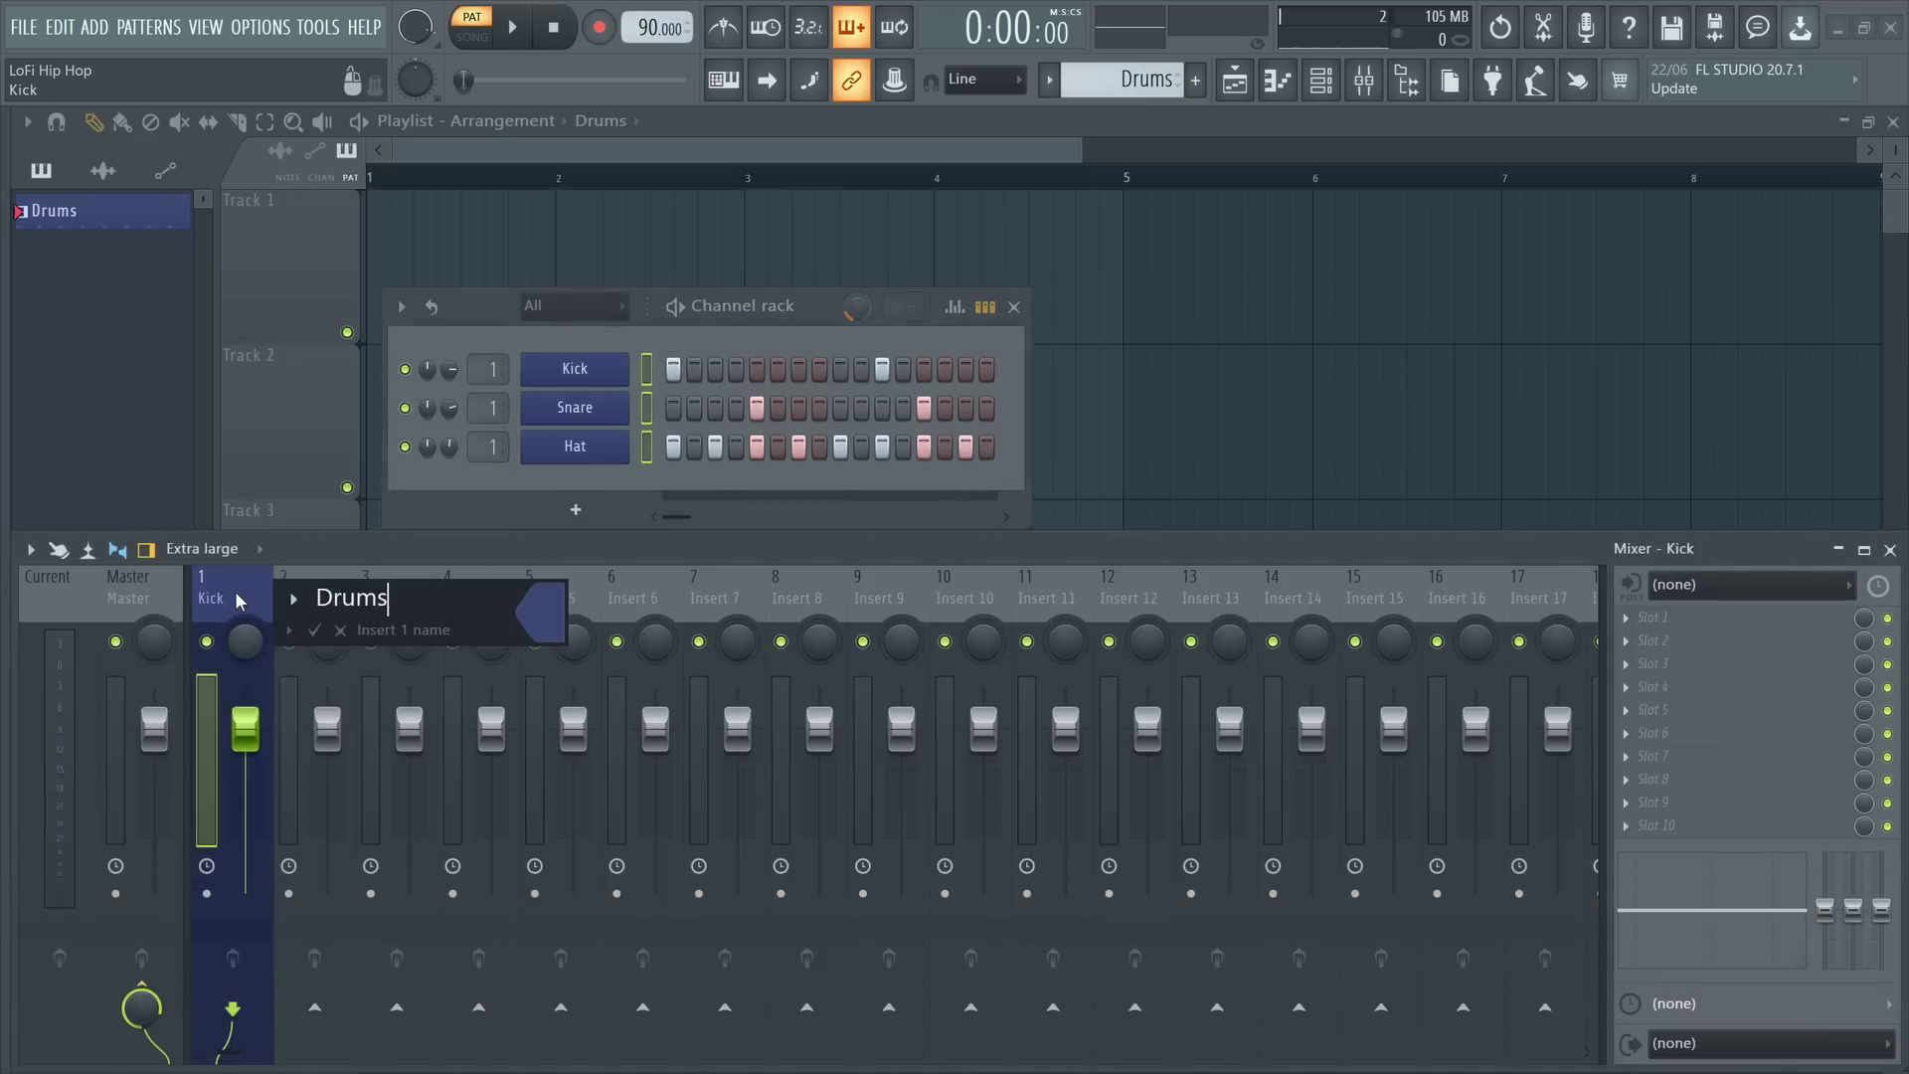
pyautogui.press('Return')
pyautogui.press('space')
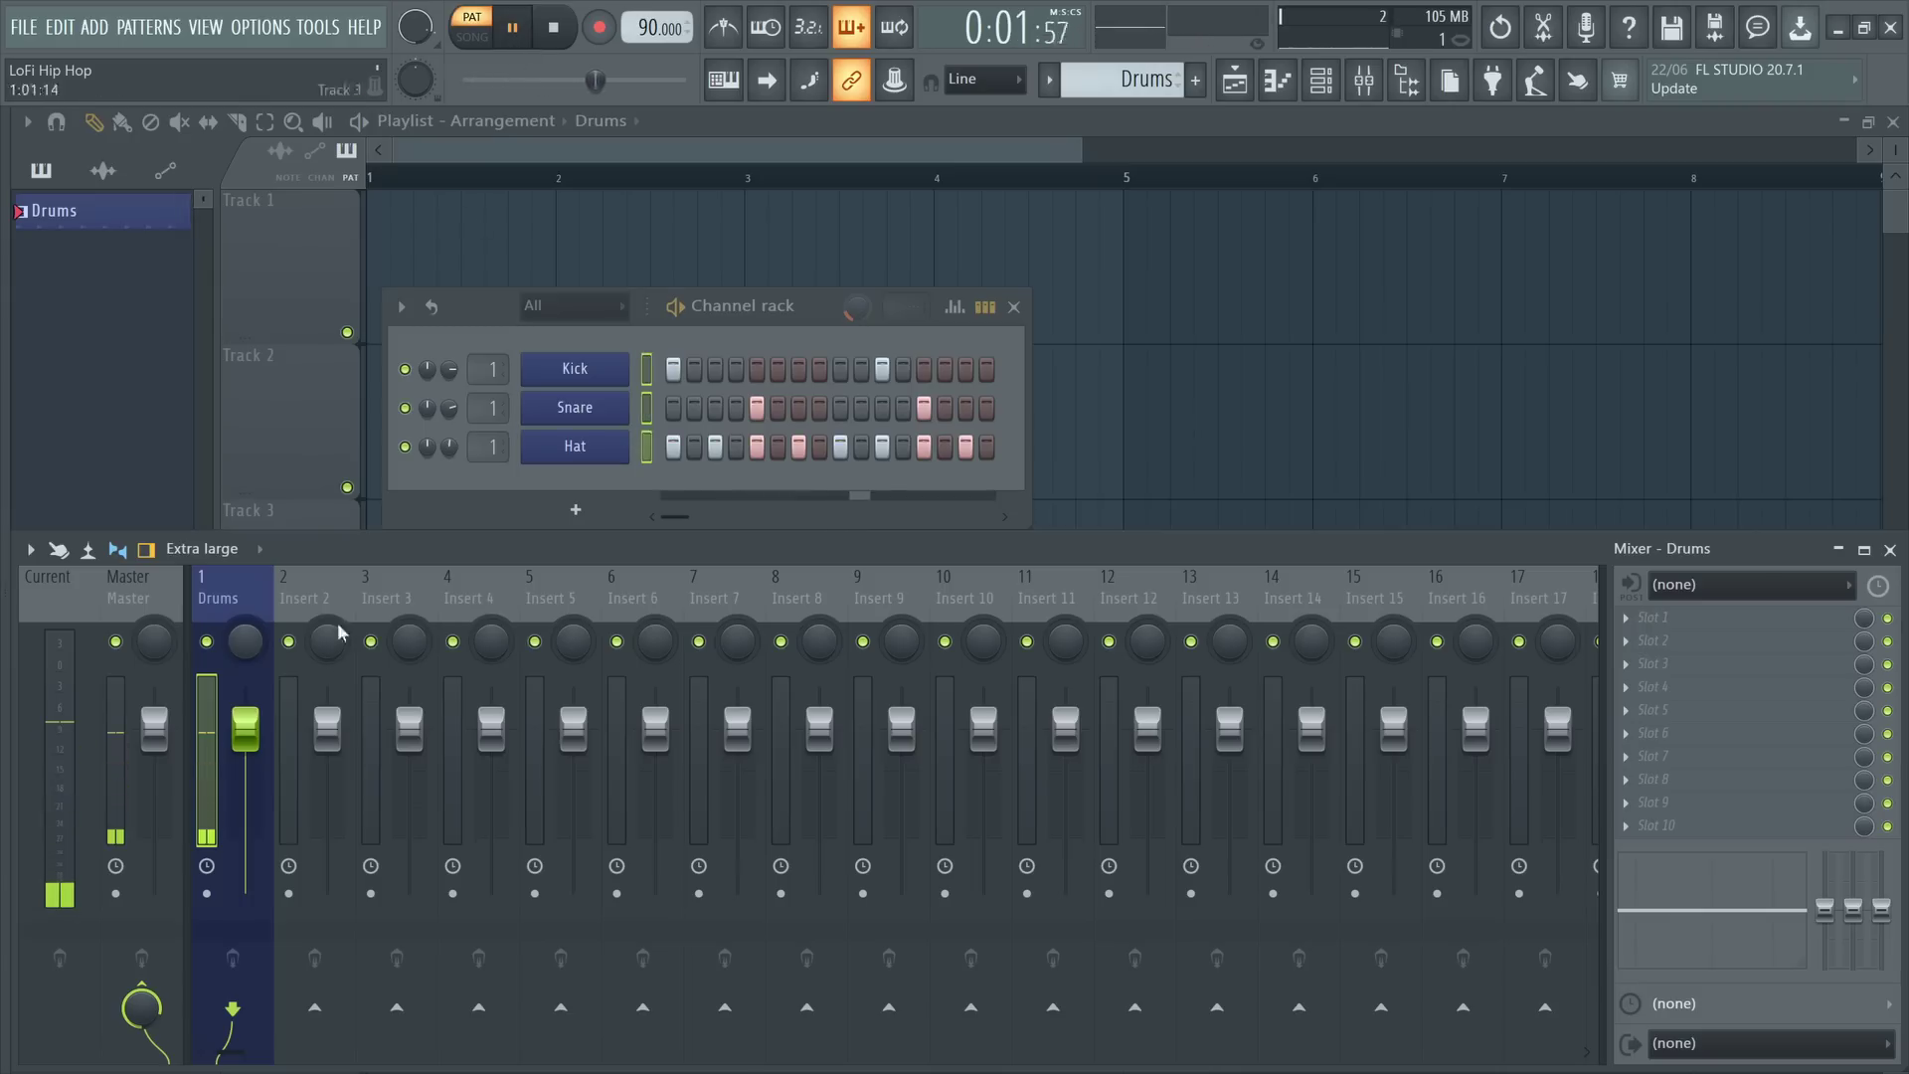
pyautogui.moveTo(245, 727)
pyautogui.mouseDown()
pyautogui.moveTo(245, 812)
pyautogui.moveTo(245, 729)
pyautogui.mouseUp()
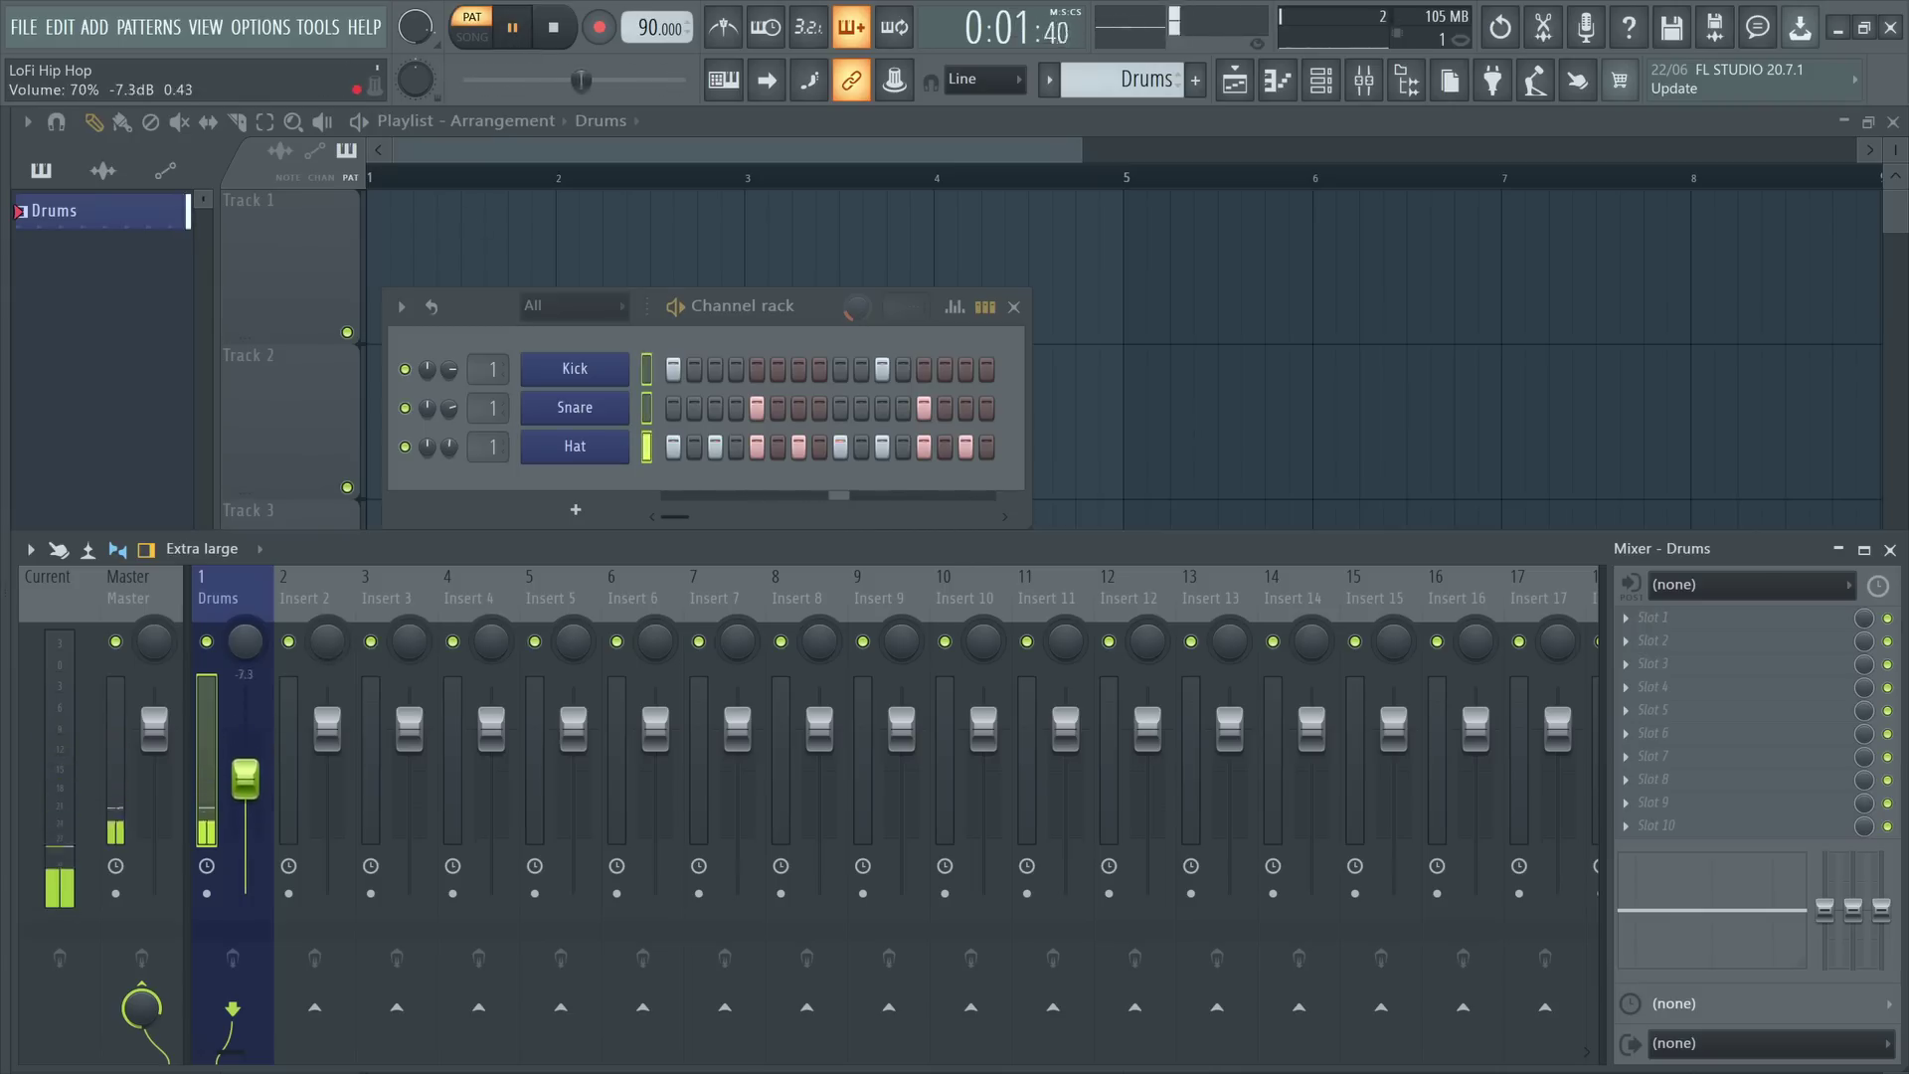
pyautogui.click(554, 27)
pyautogui.press('F9')
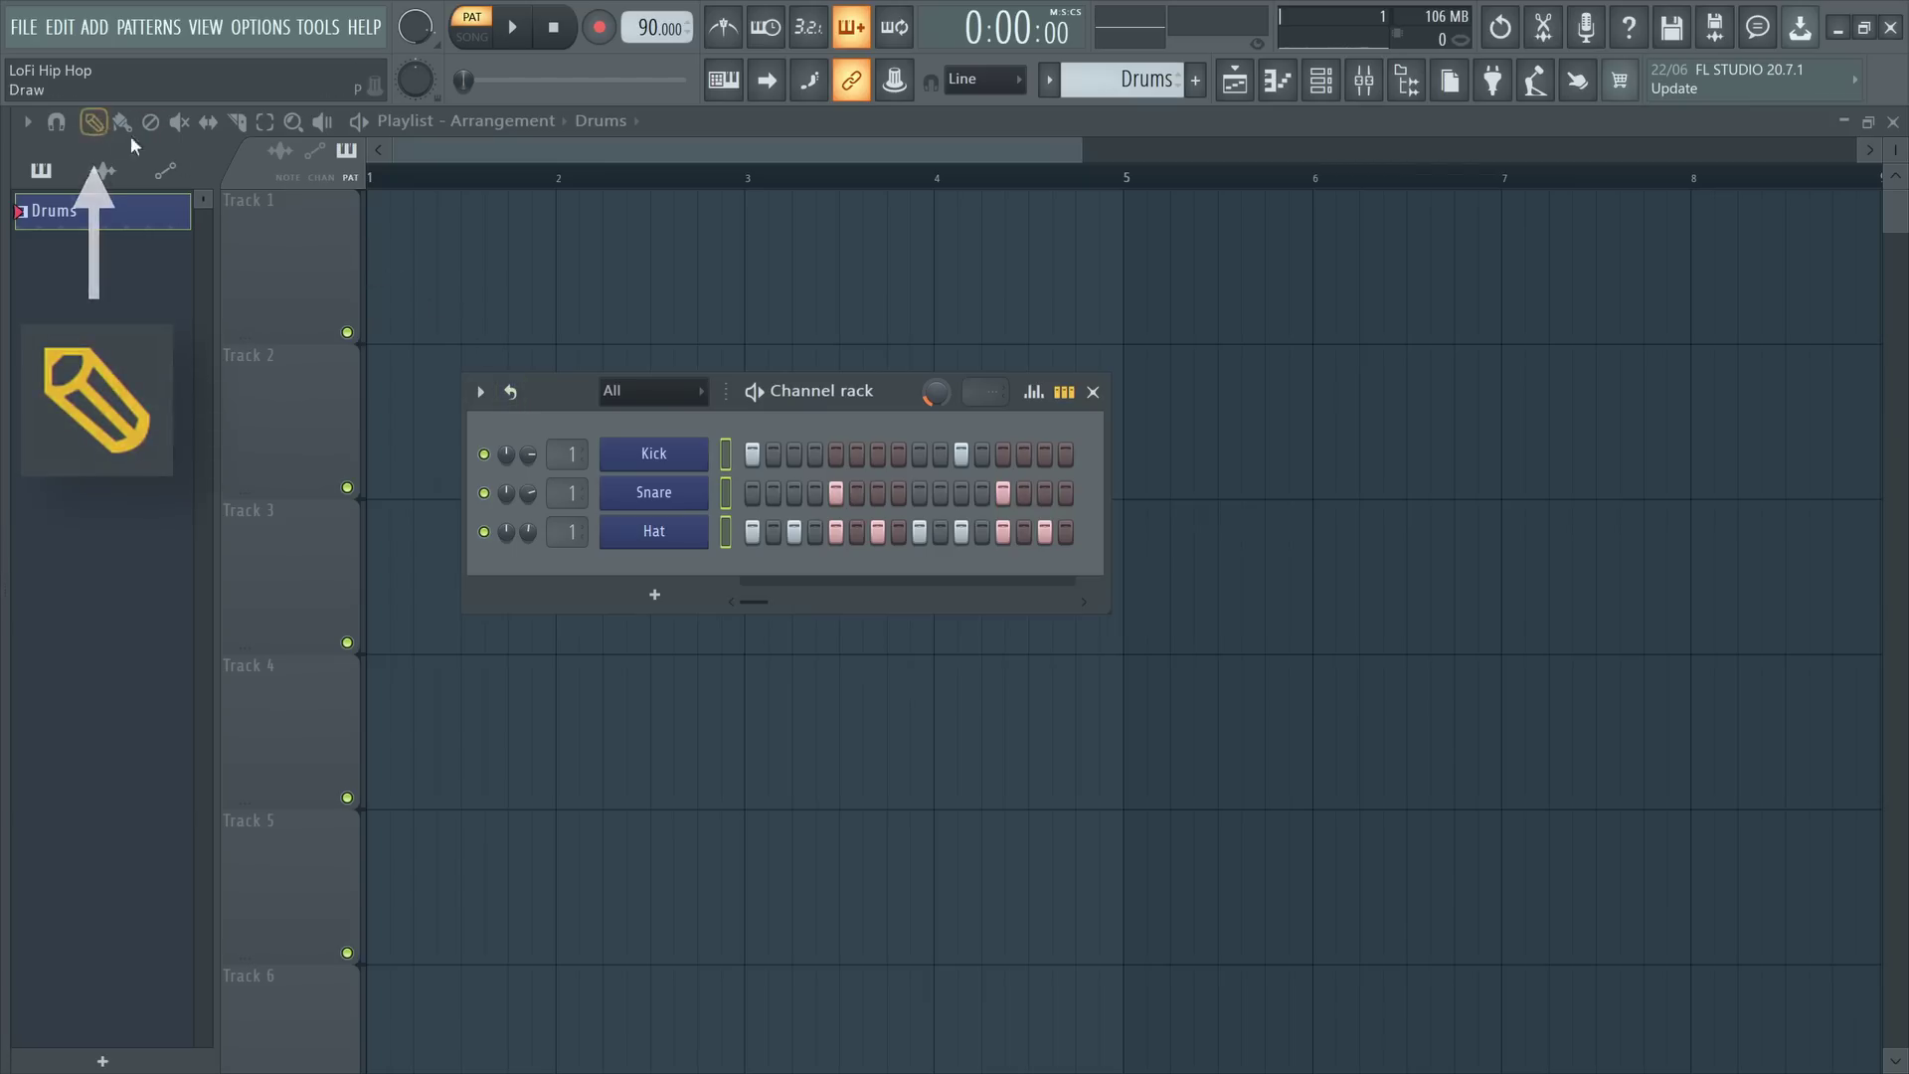
# - Paint Drums clips at bars 1, 2, 3 and 4 of Track 1 and zoom the playlist out
pyautogui.click(375, 253)
pyautogui.click(564, 263)
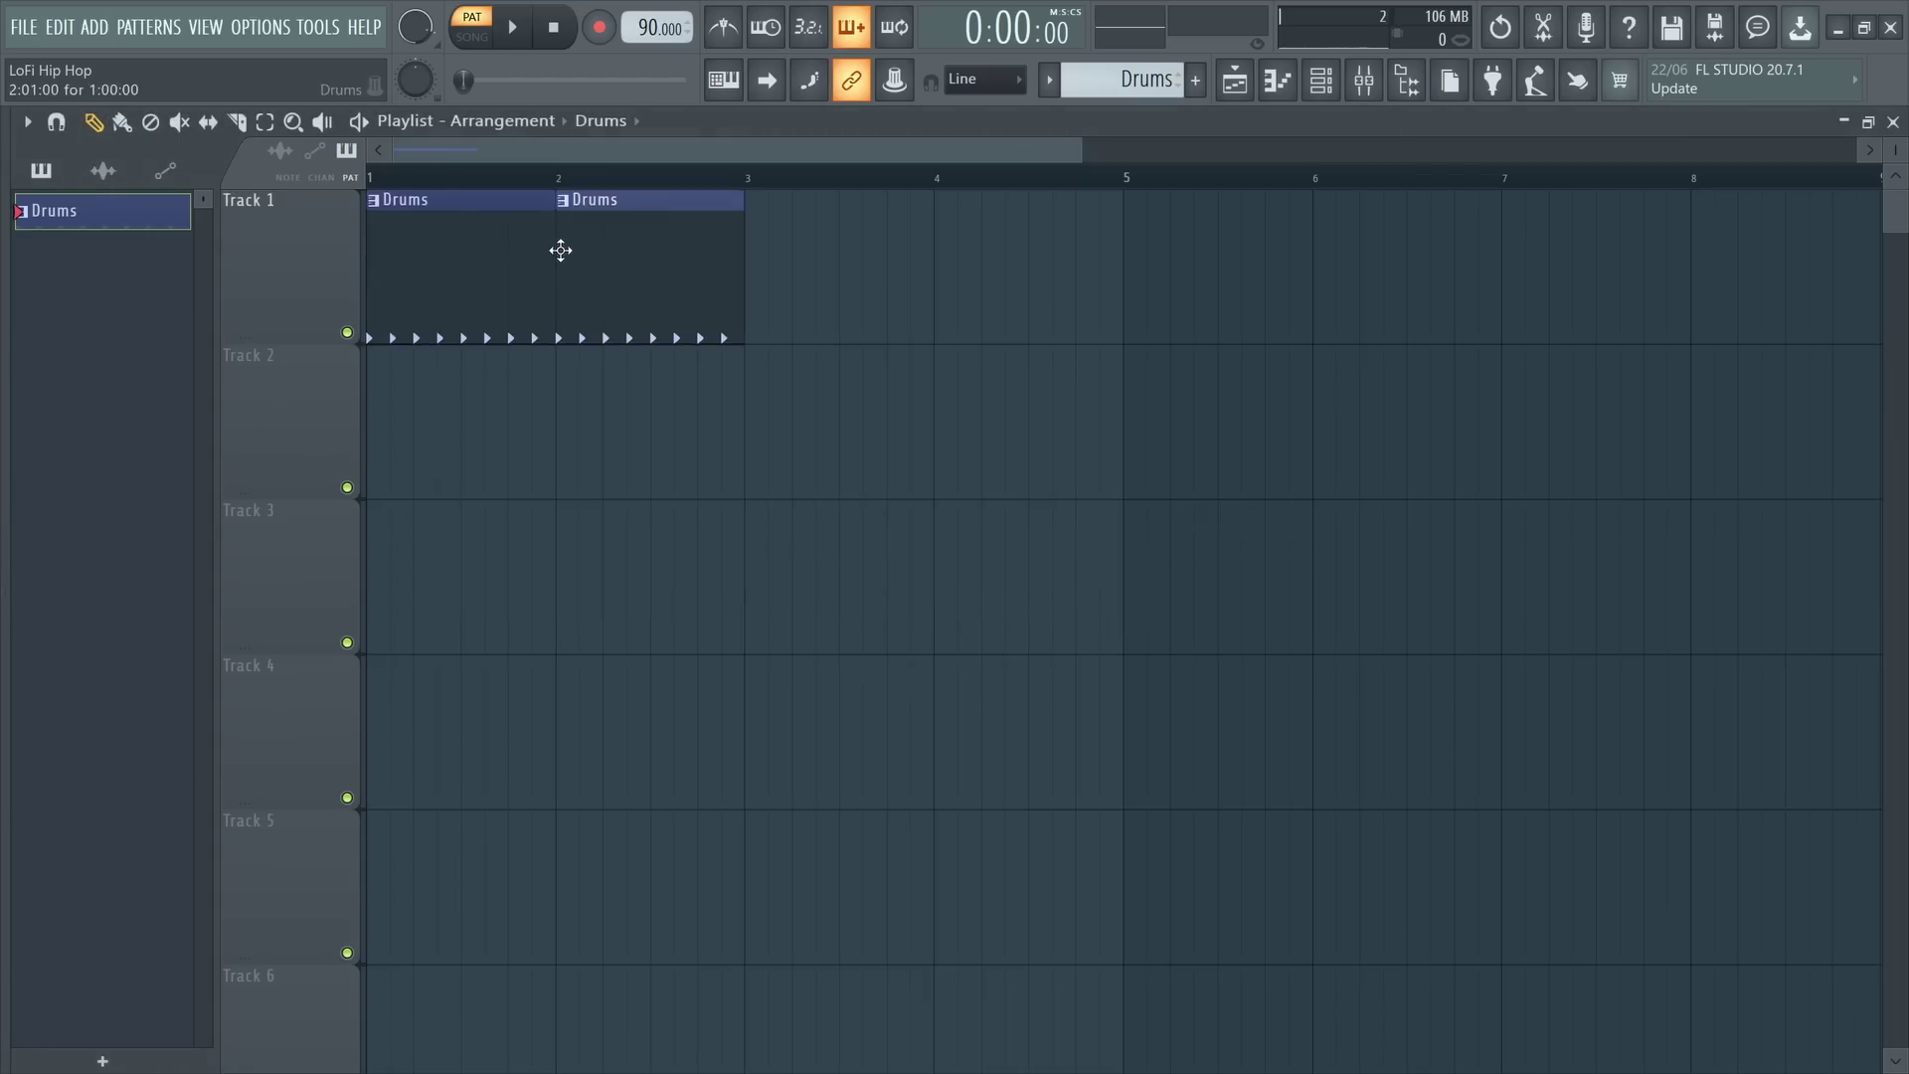
pyautogui.click(764, 264)
pyautogui.click(953, 267)
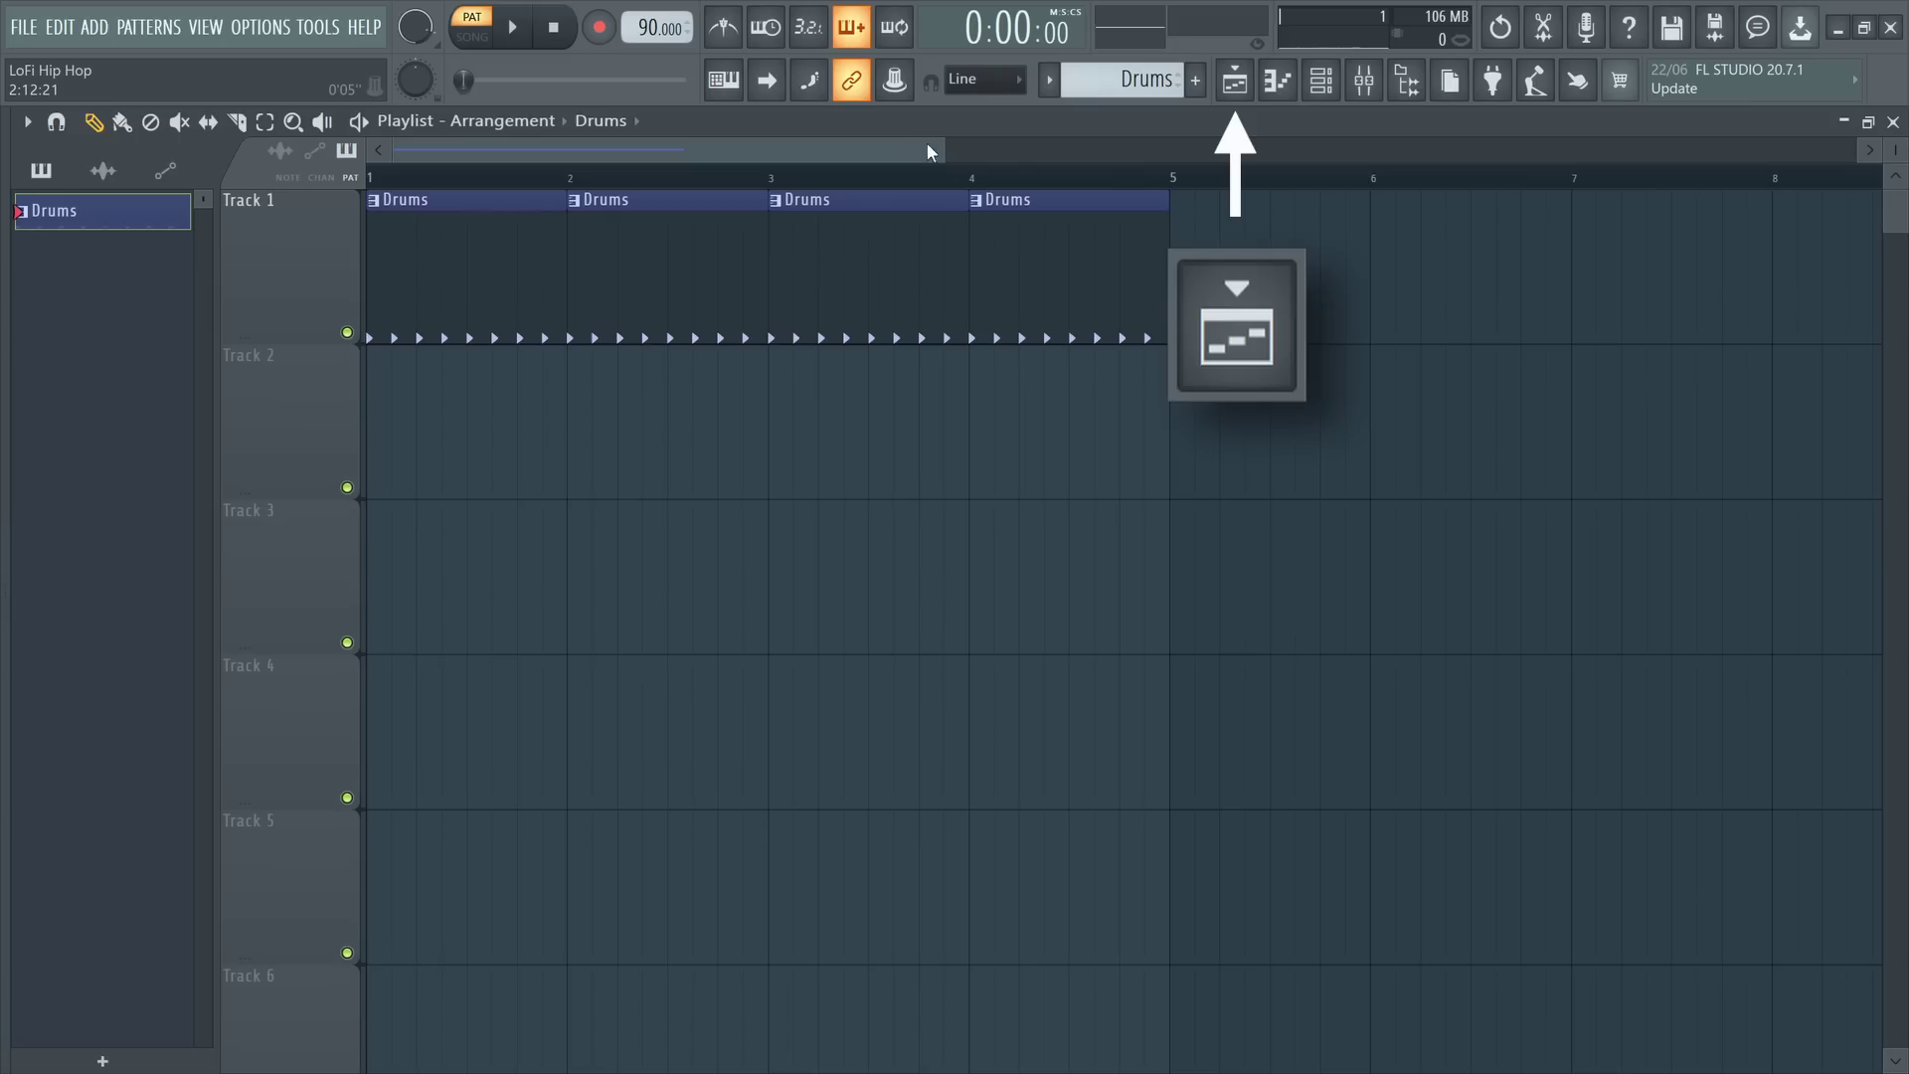
pyautogui.moveTo(1008, 150)
pyautogui.mouseDown()
pyautogui.moveTo(1491, 143)
pyautogui.moveTo(977, 150)
pyautogui.mouseUp()
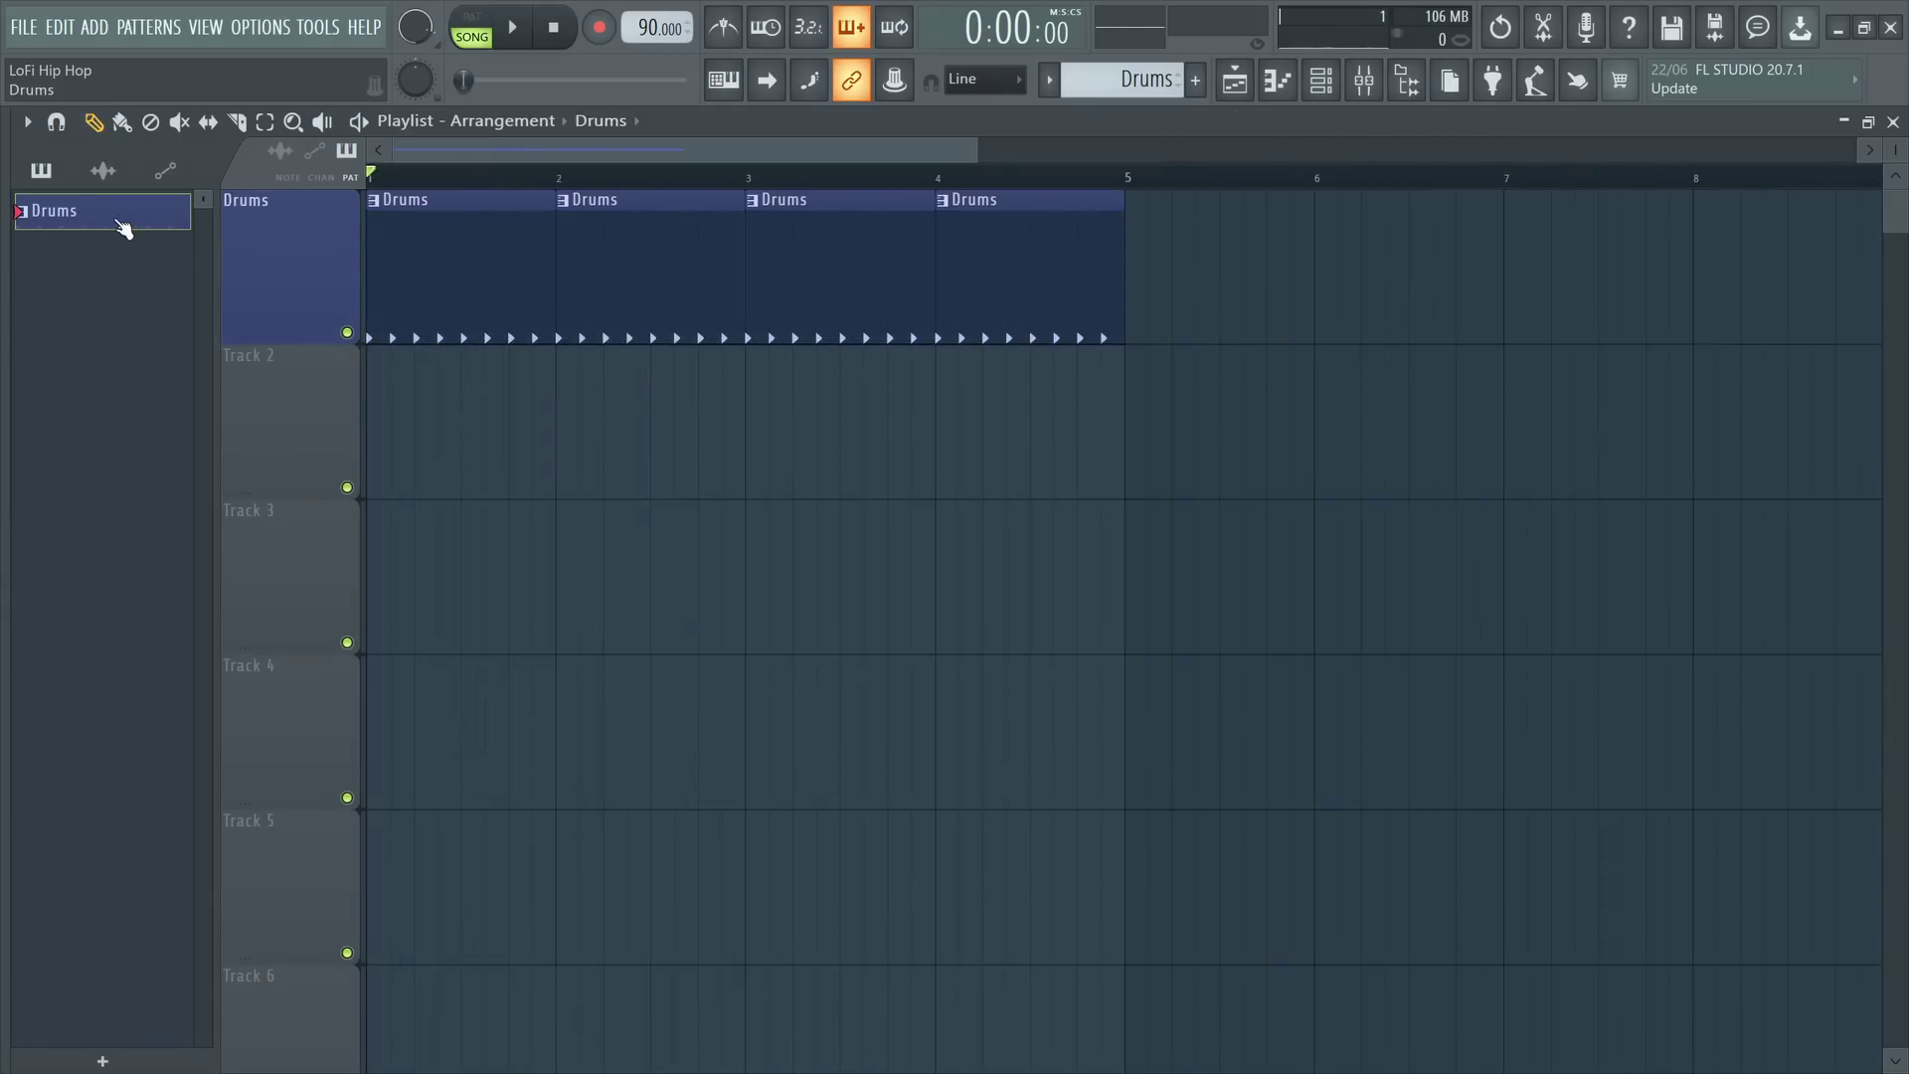
# - Clone the Drums pattern into a new pattern named Drums #2
pyautogui.rightClick(125, 228)
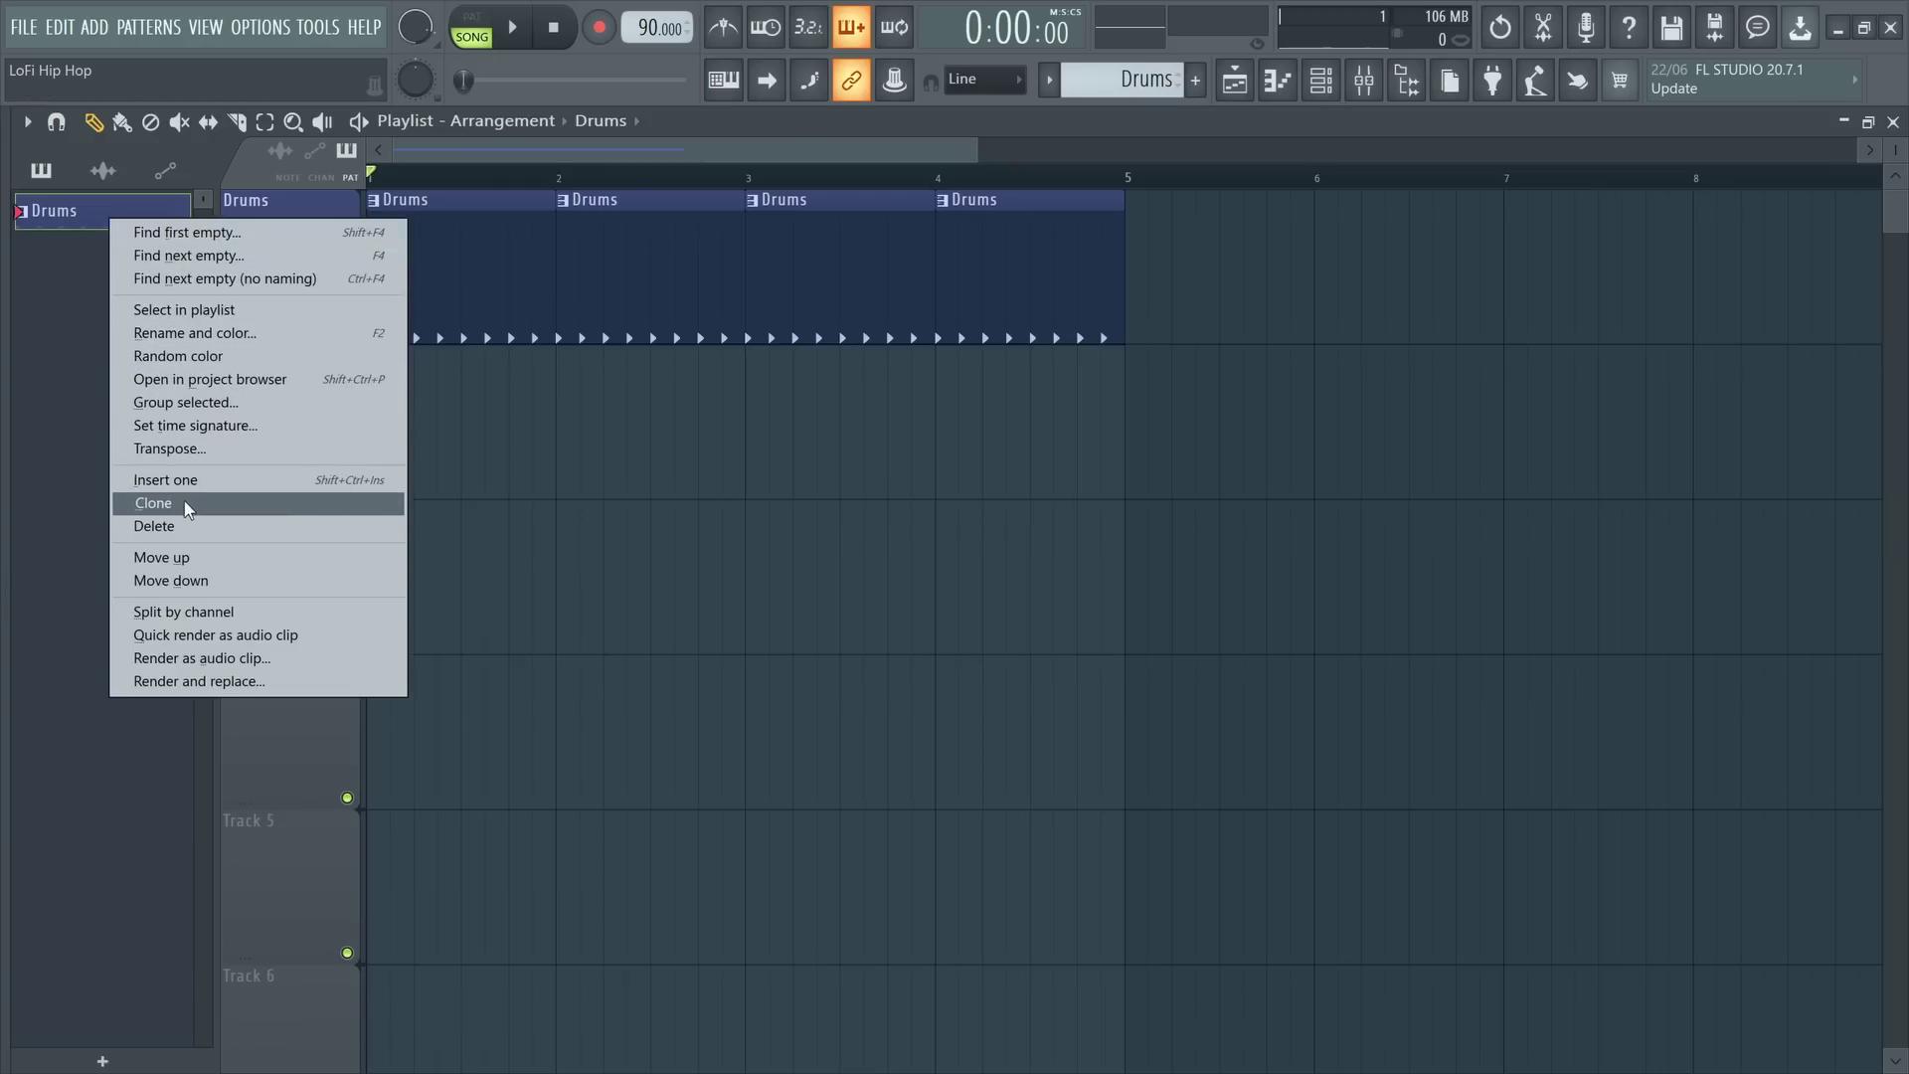
pyautogui.click(185, 509)
pyautogui.click(129, 259)
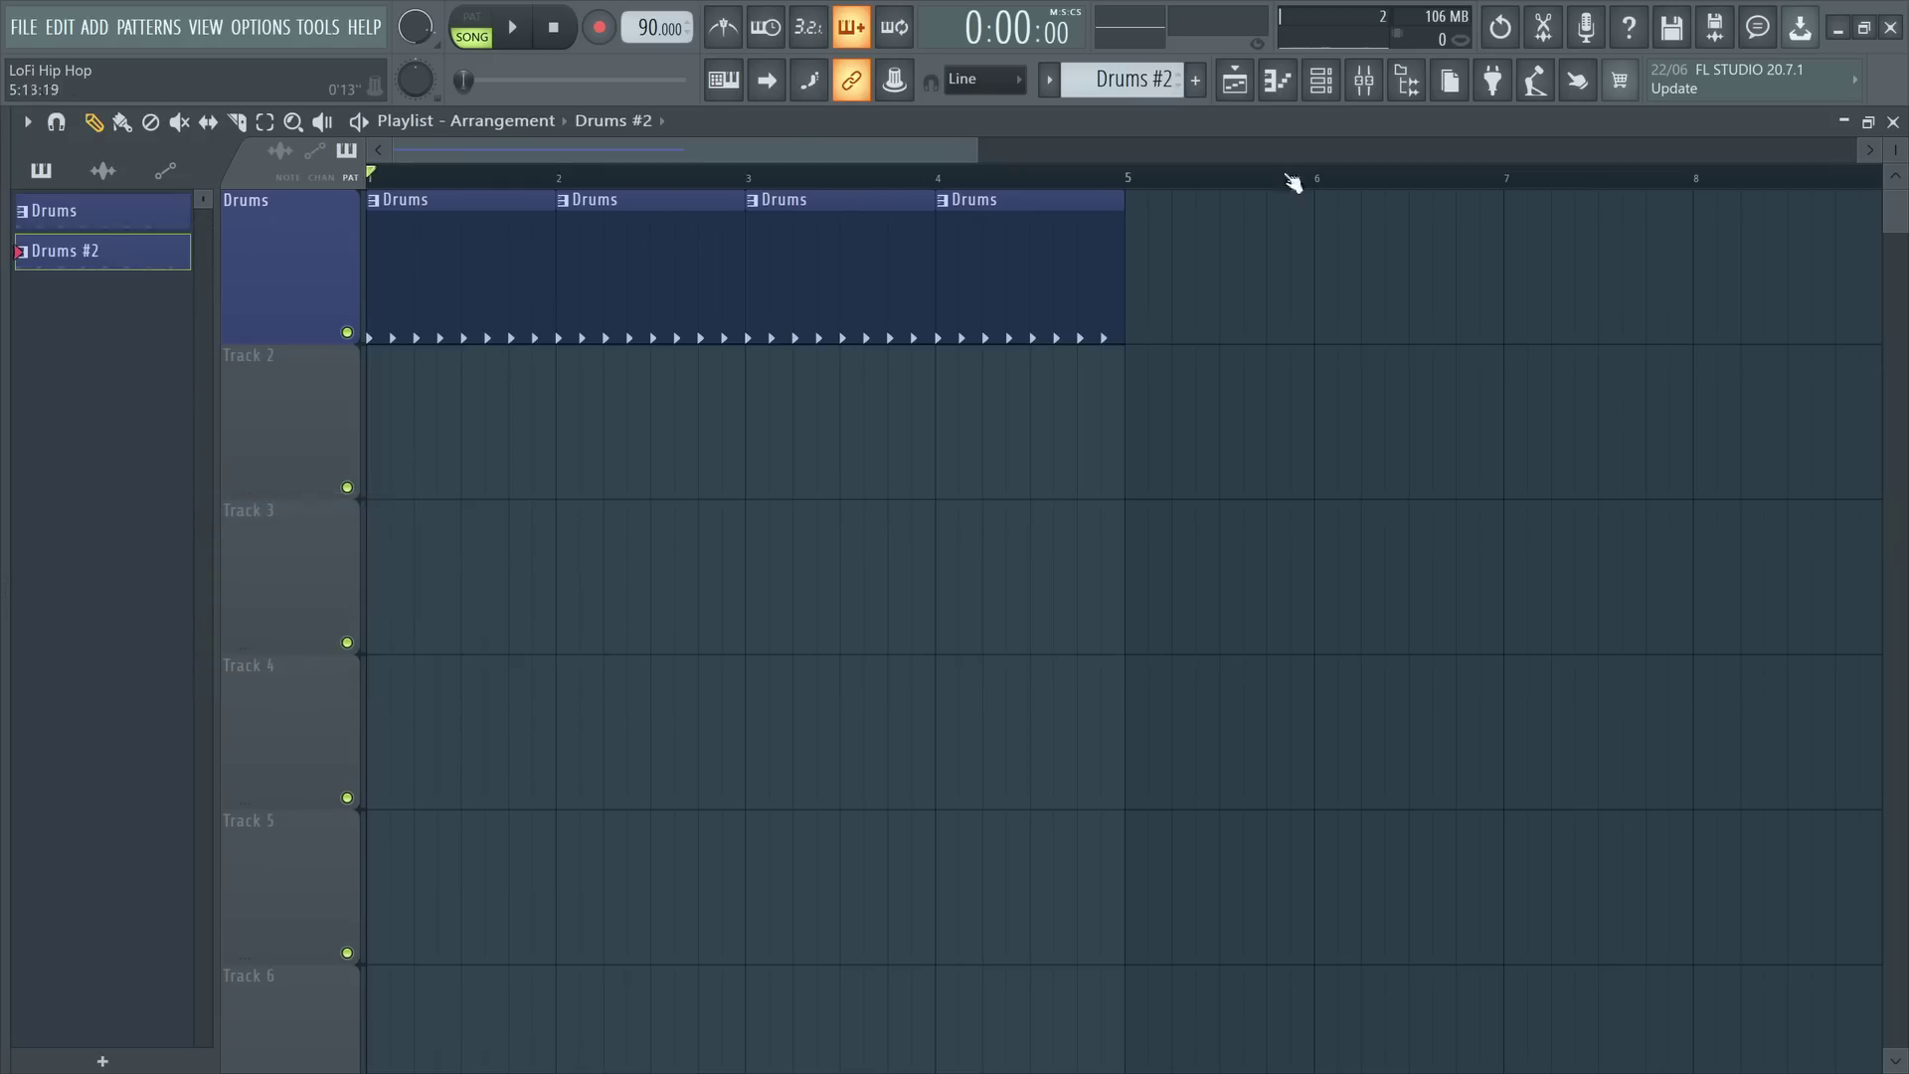
# - Loop Drums #2 in the Channel rack, toggle a hi-hat step, then stop playback
pyautogui.click(1320, 79)
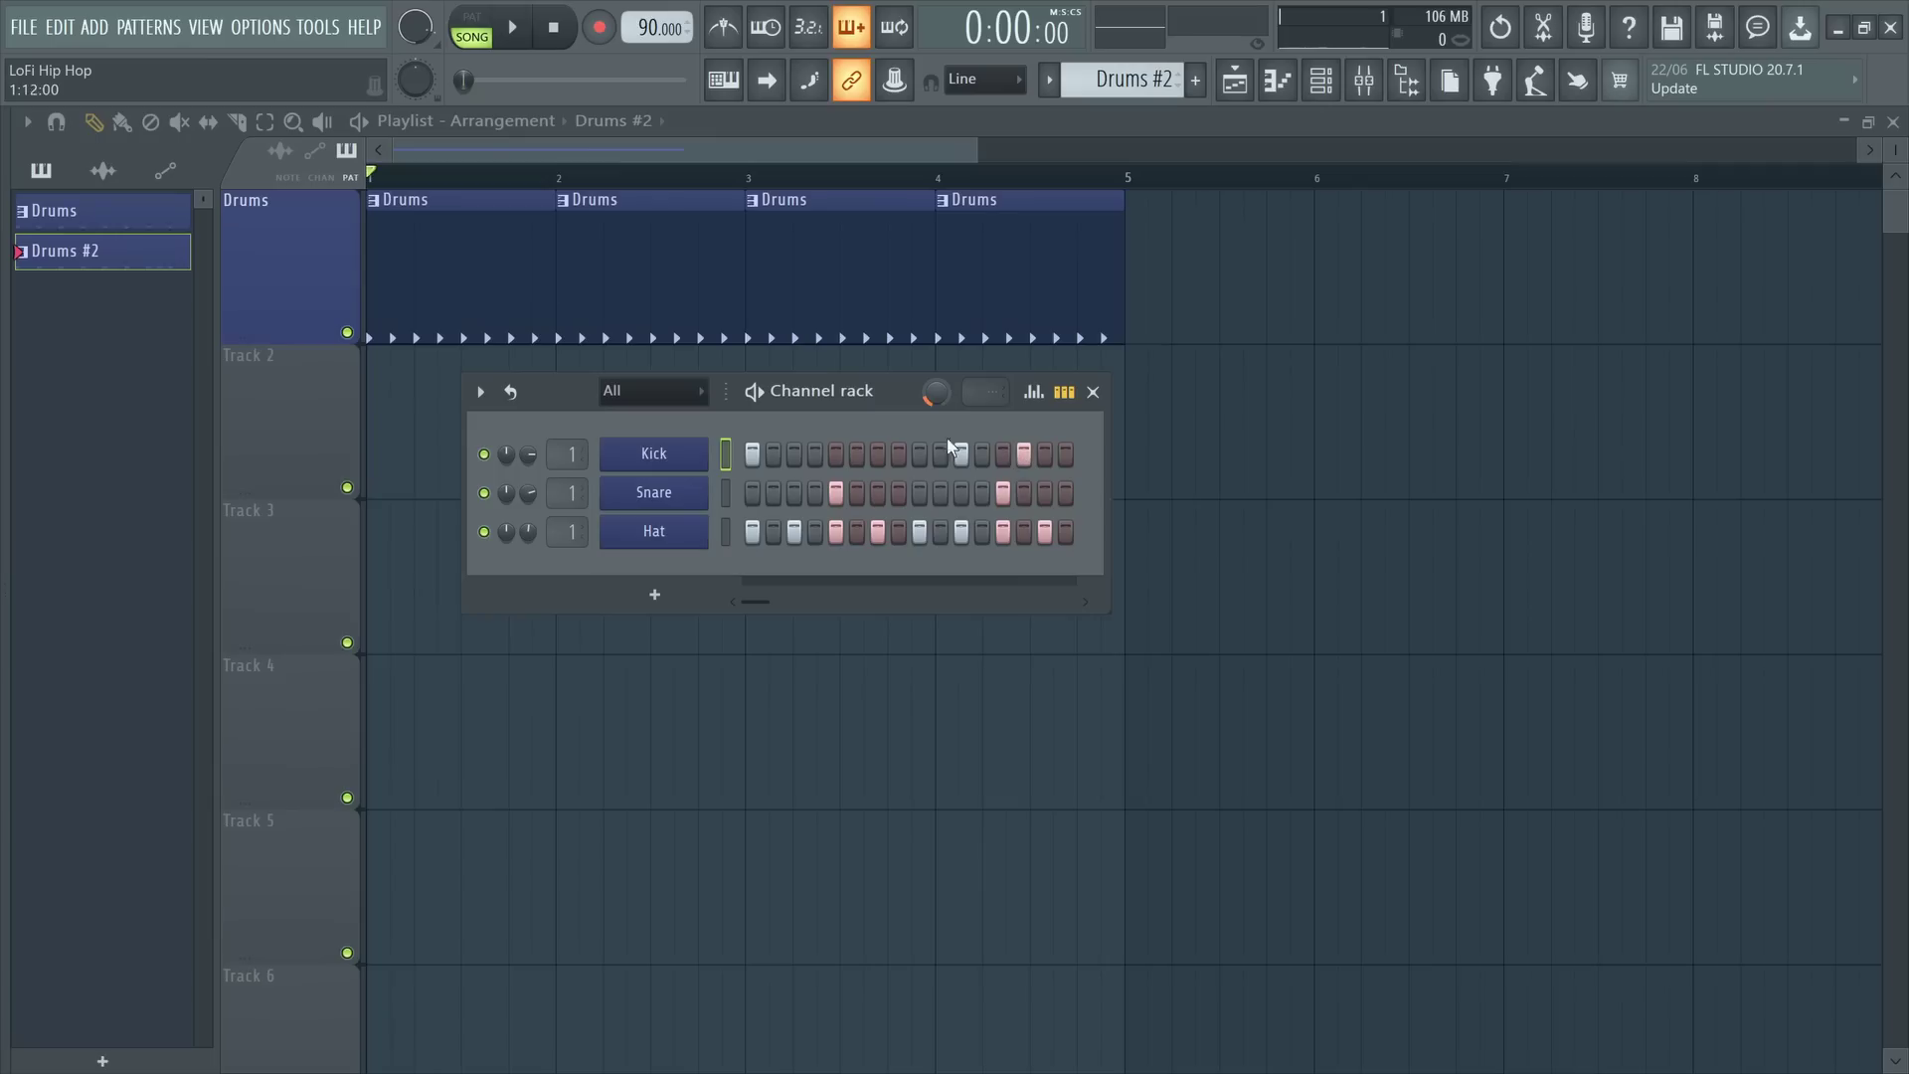
pyautogui.press('space')
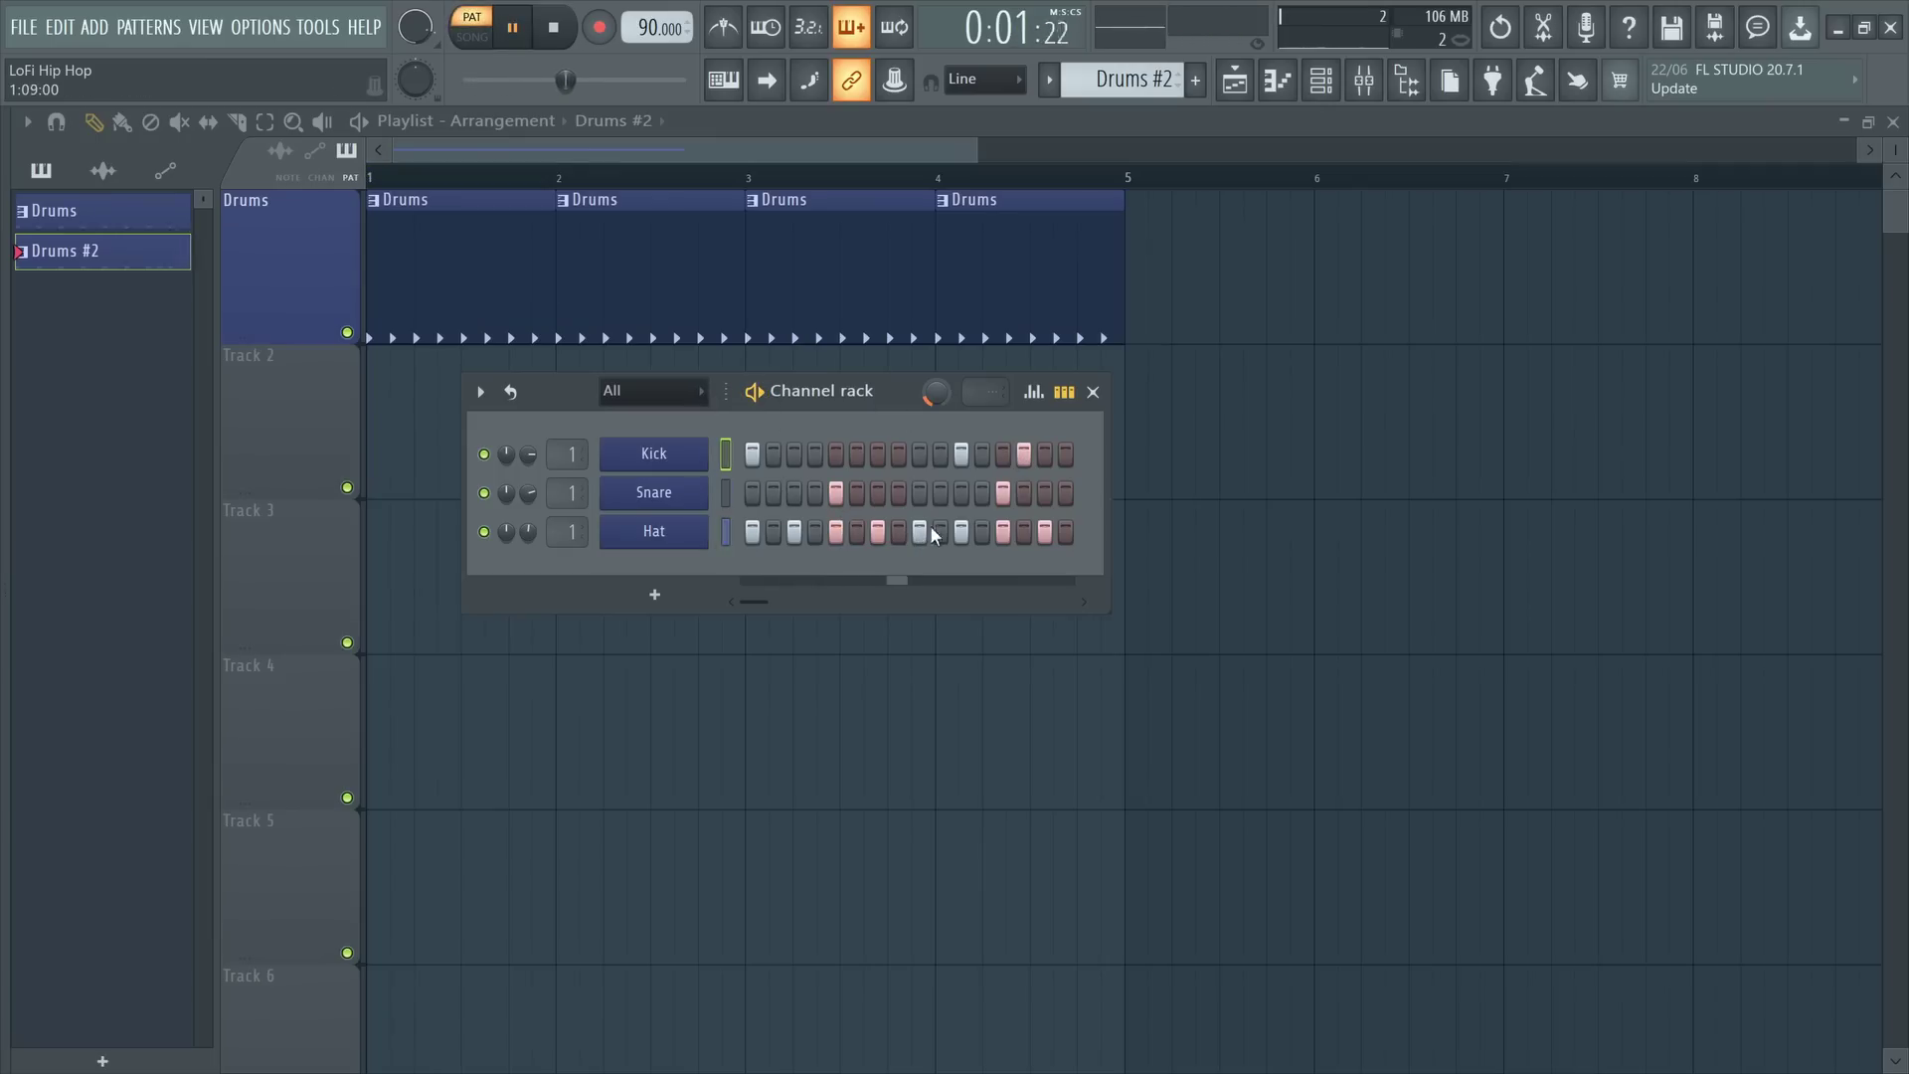
pyautogui.click(1002, 531)
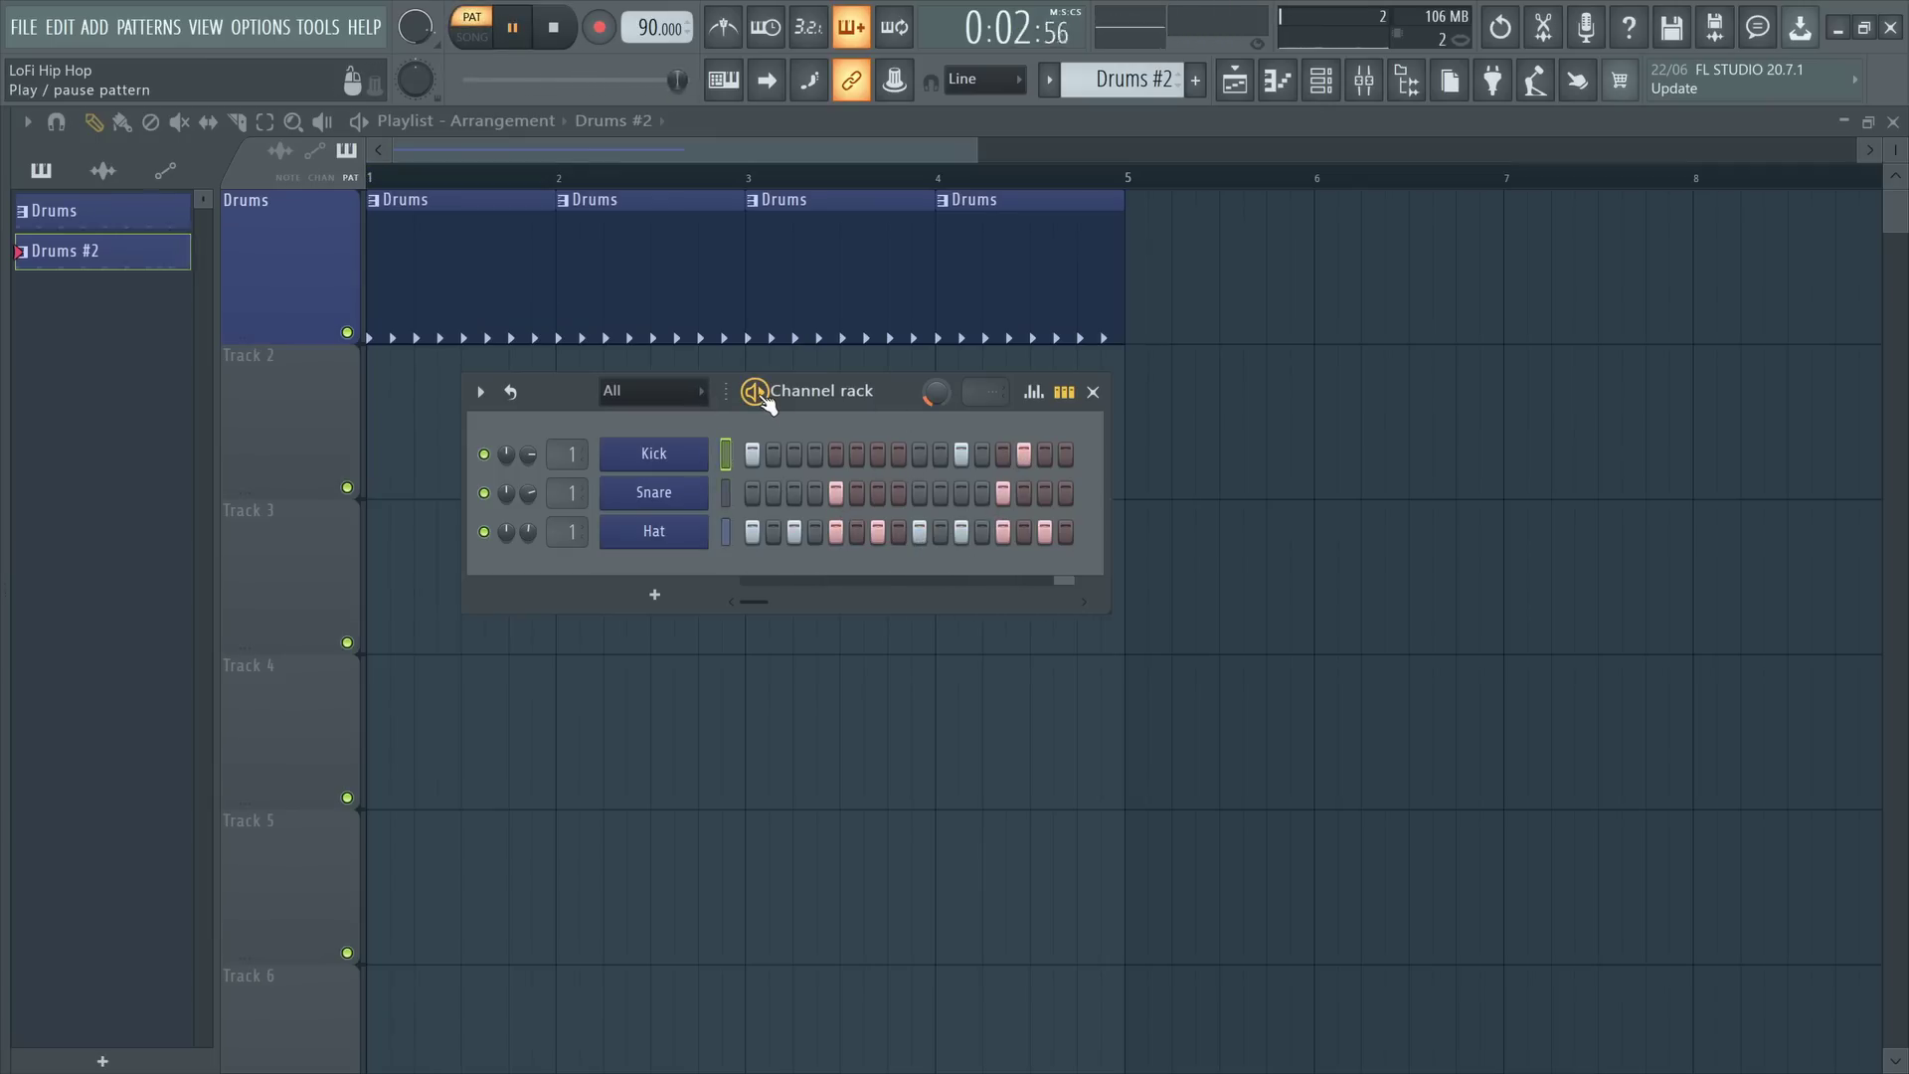
pyautogui.press('space')
pyautogui.click(1092, 391)
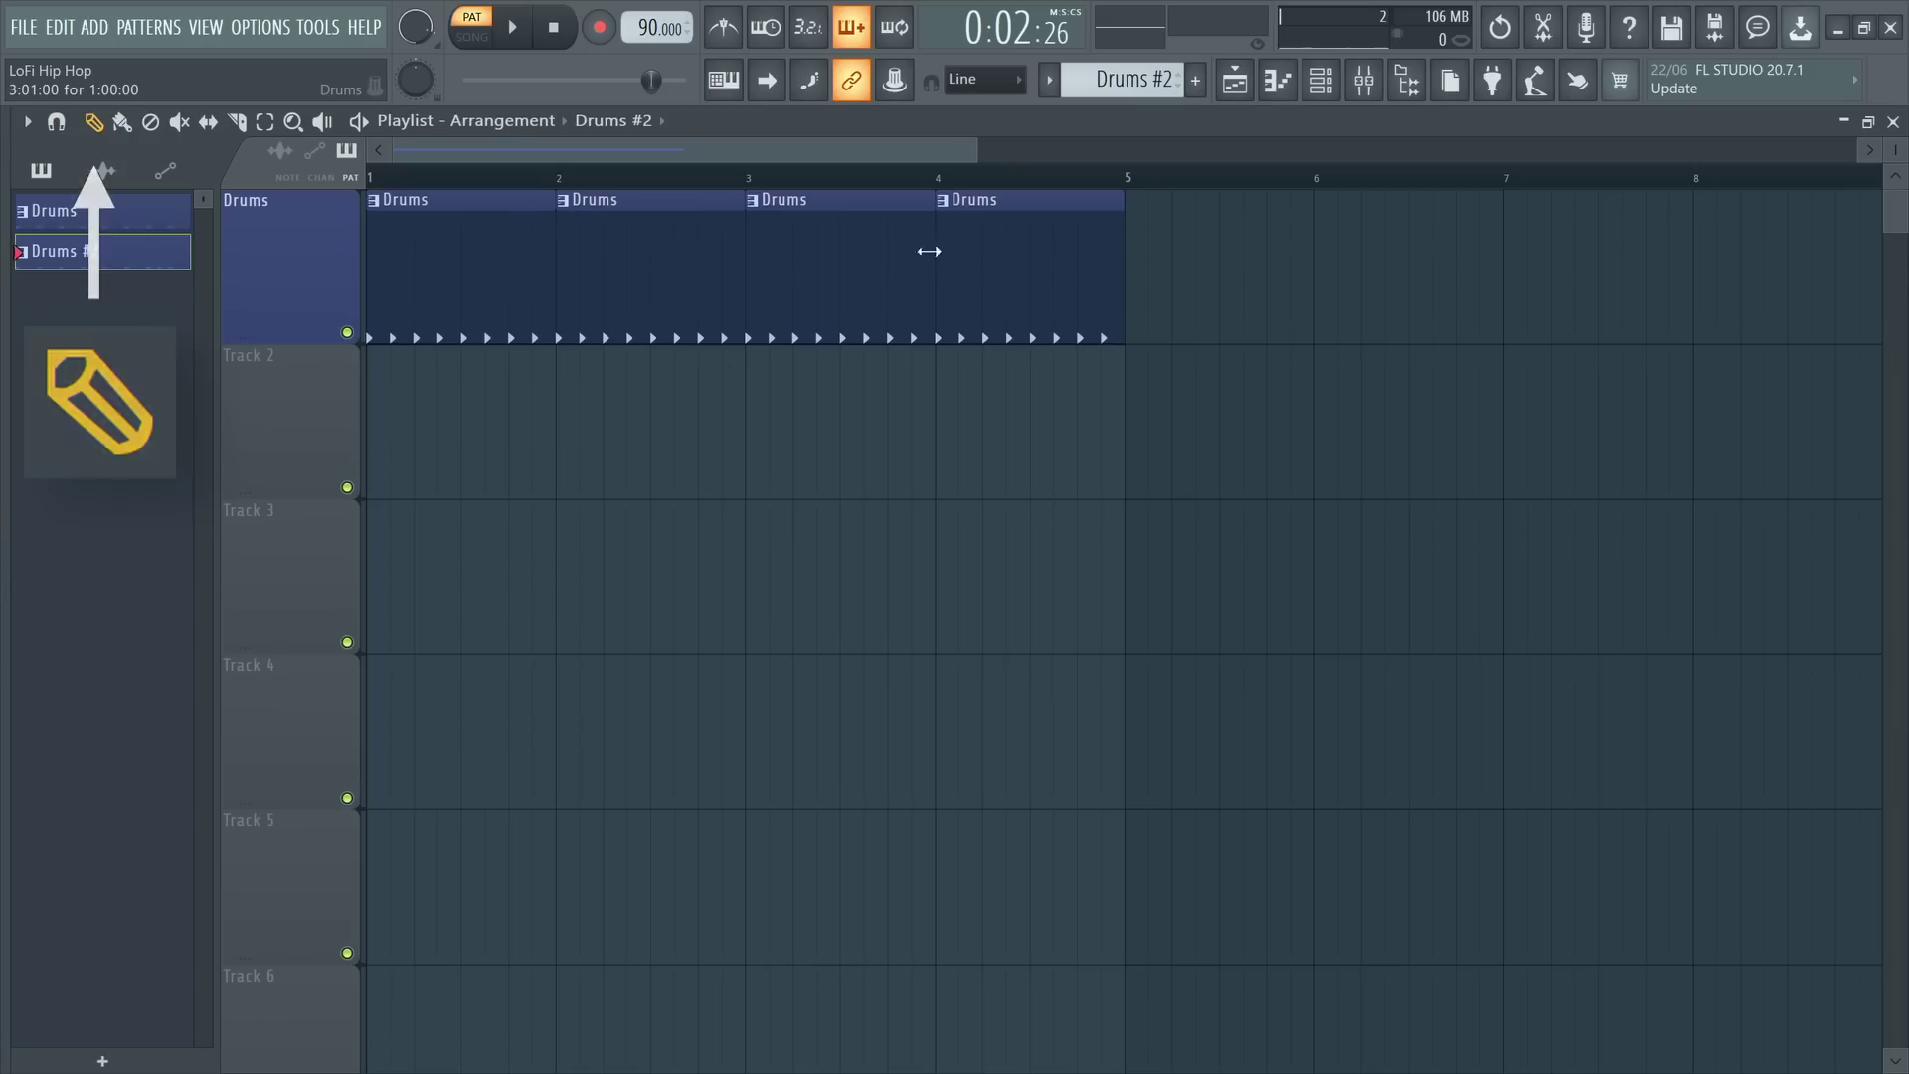
# - Swap the bar 2 and 4 Drums clips for Drums #2, then duplicate all four after bar 5
pyautogui.rightClick(613, 254)
pyautogui.rightClick(1032, 238)
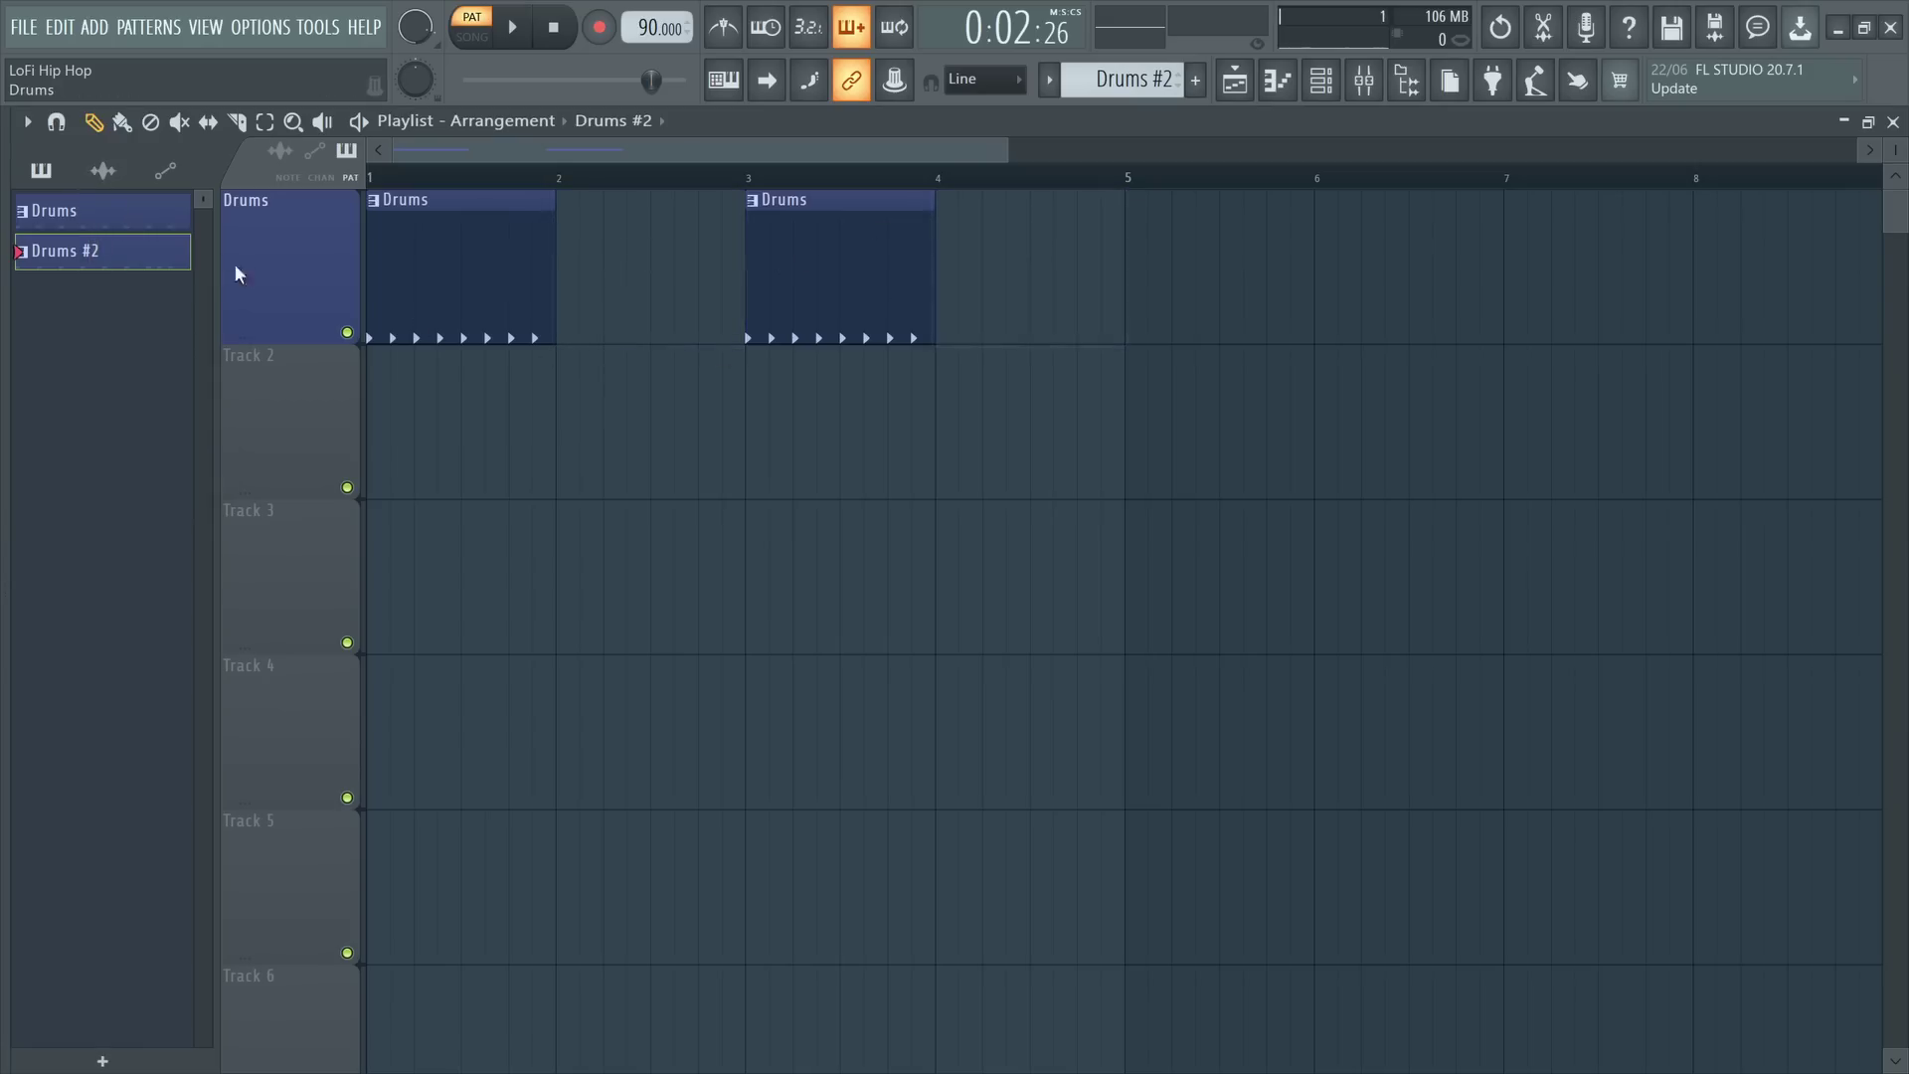
pyautogui.click(564, 333)
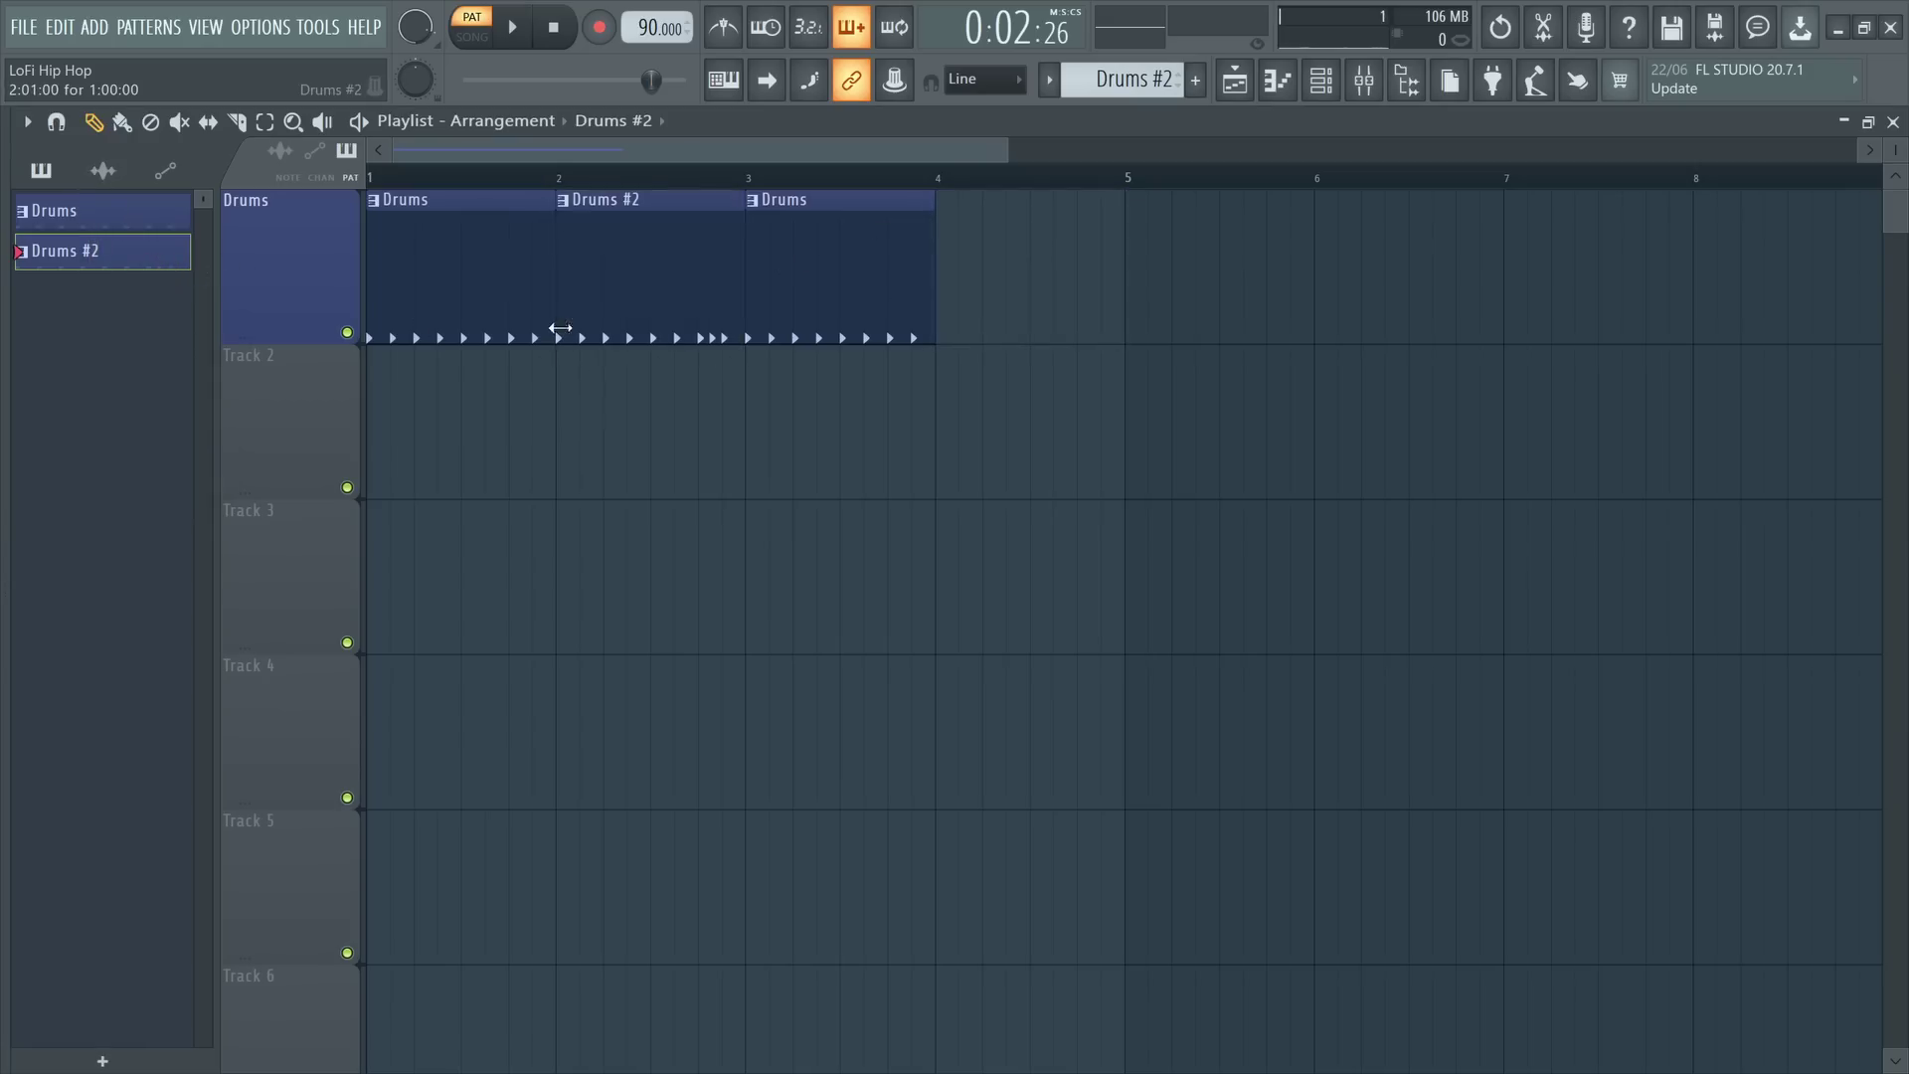
pyautogui.click(945, 326)
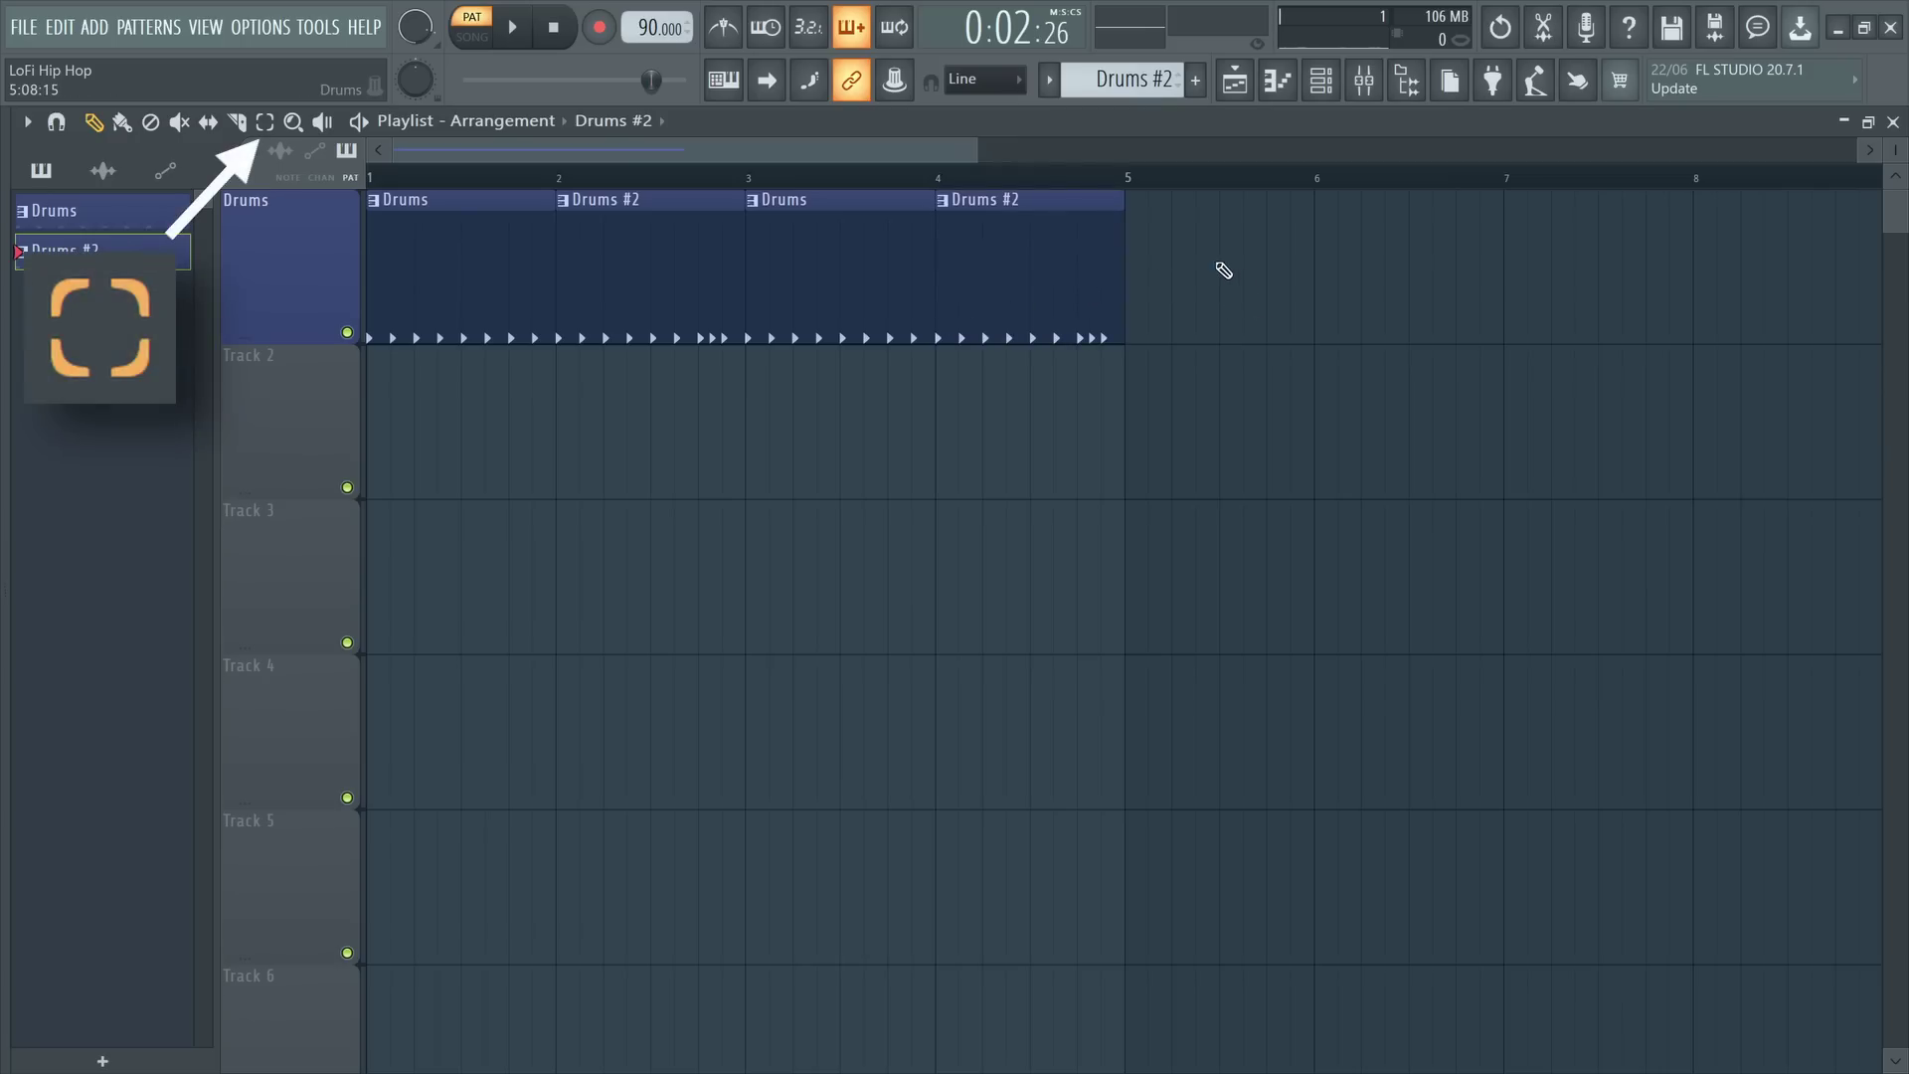
pyautogui.moveTo(1219, 269); pyautogui.dragTo(388, 283)
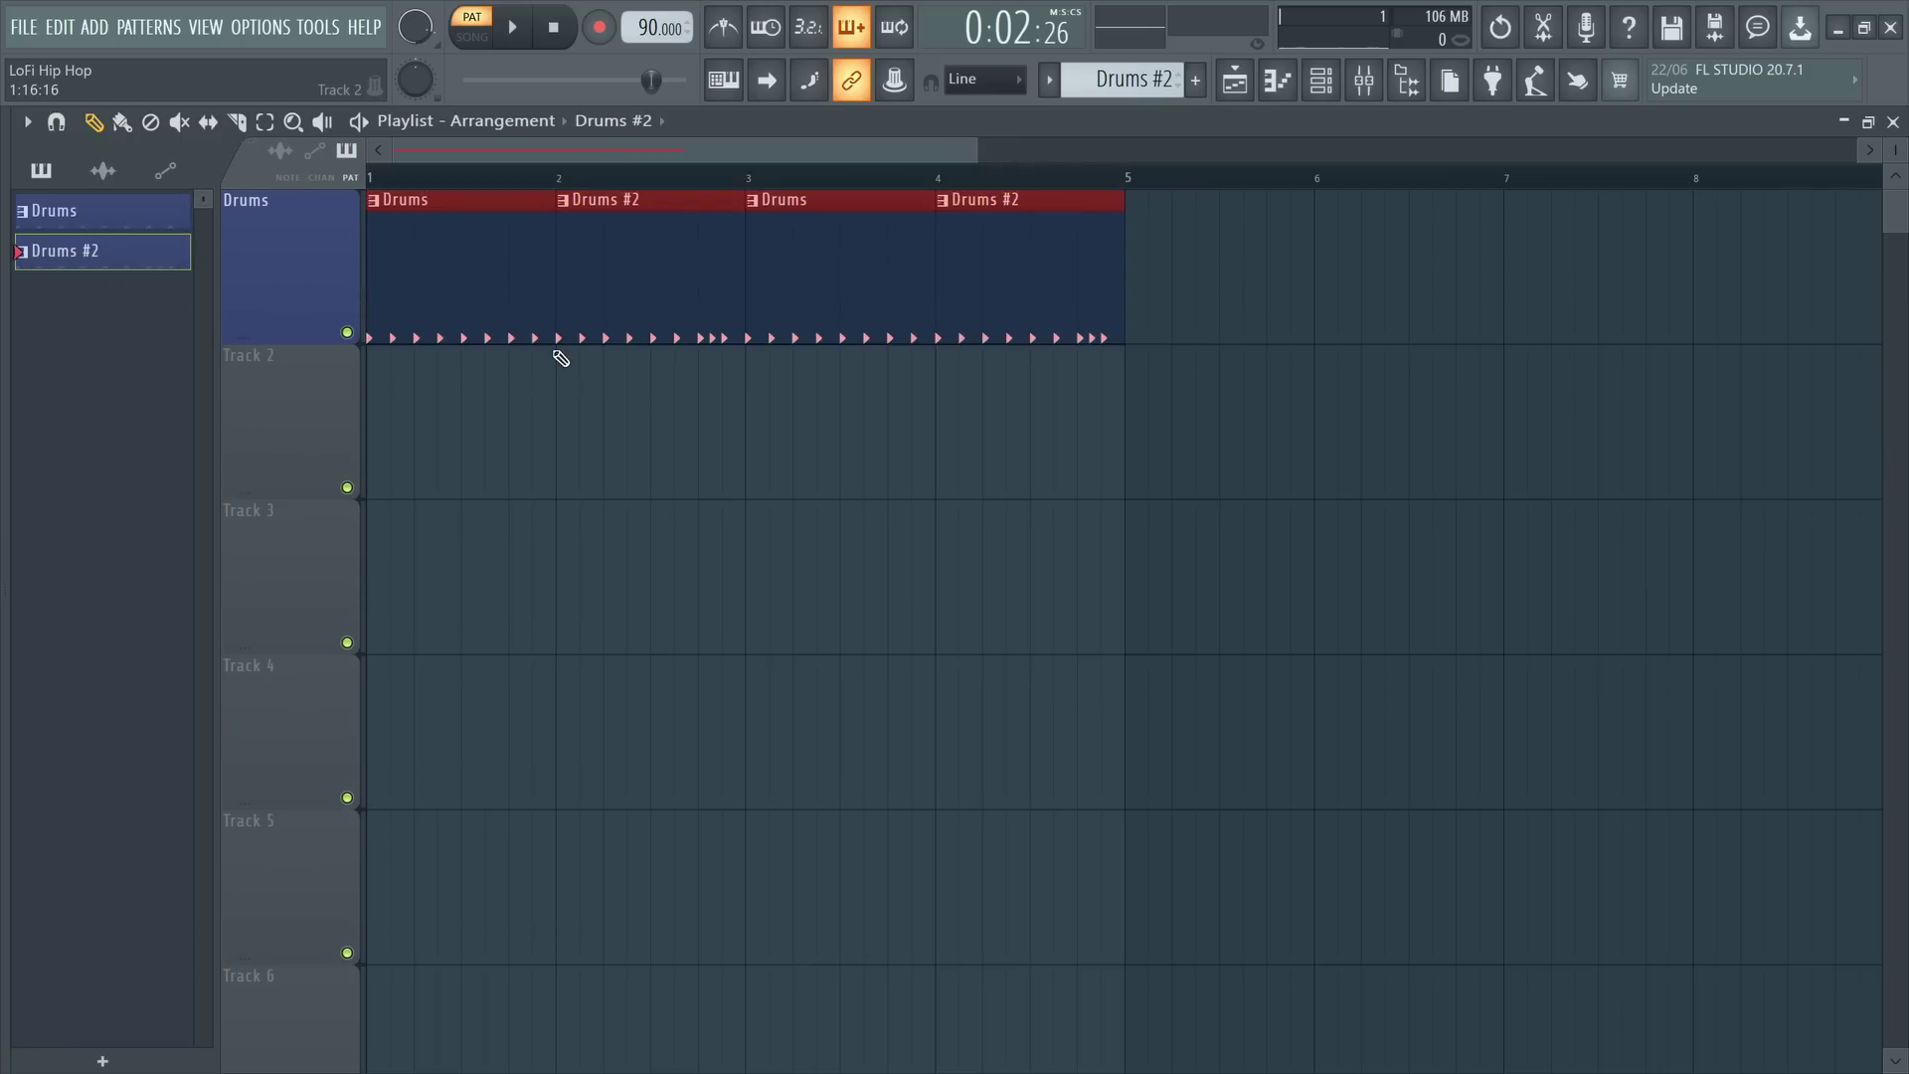
pyautogui.hotkey('ctrl', 'v')
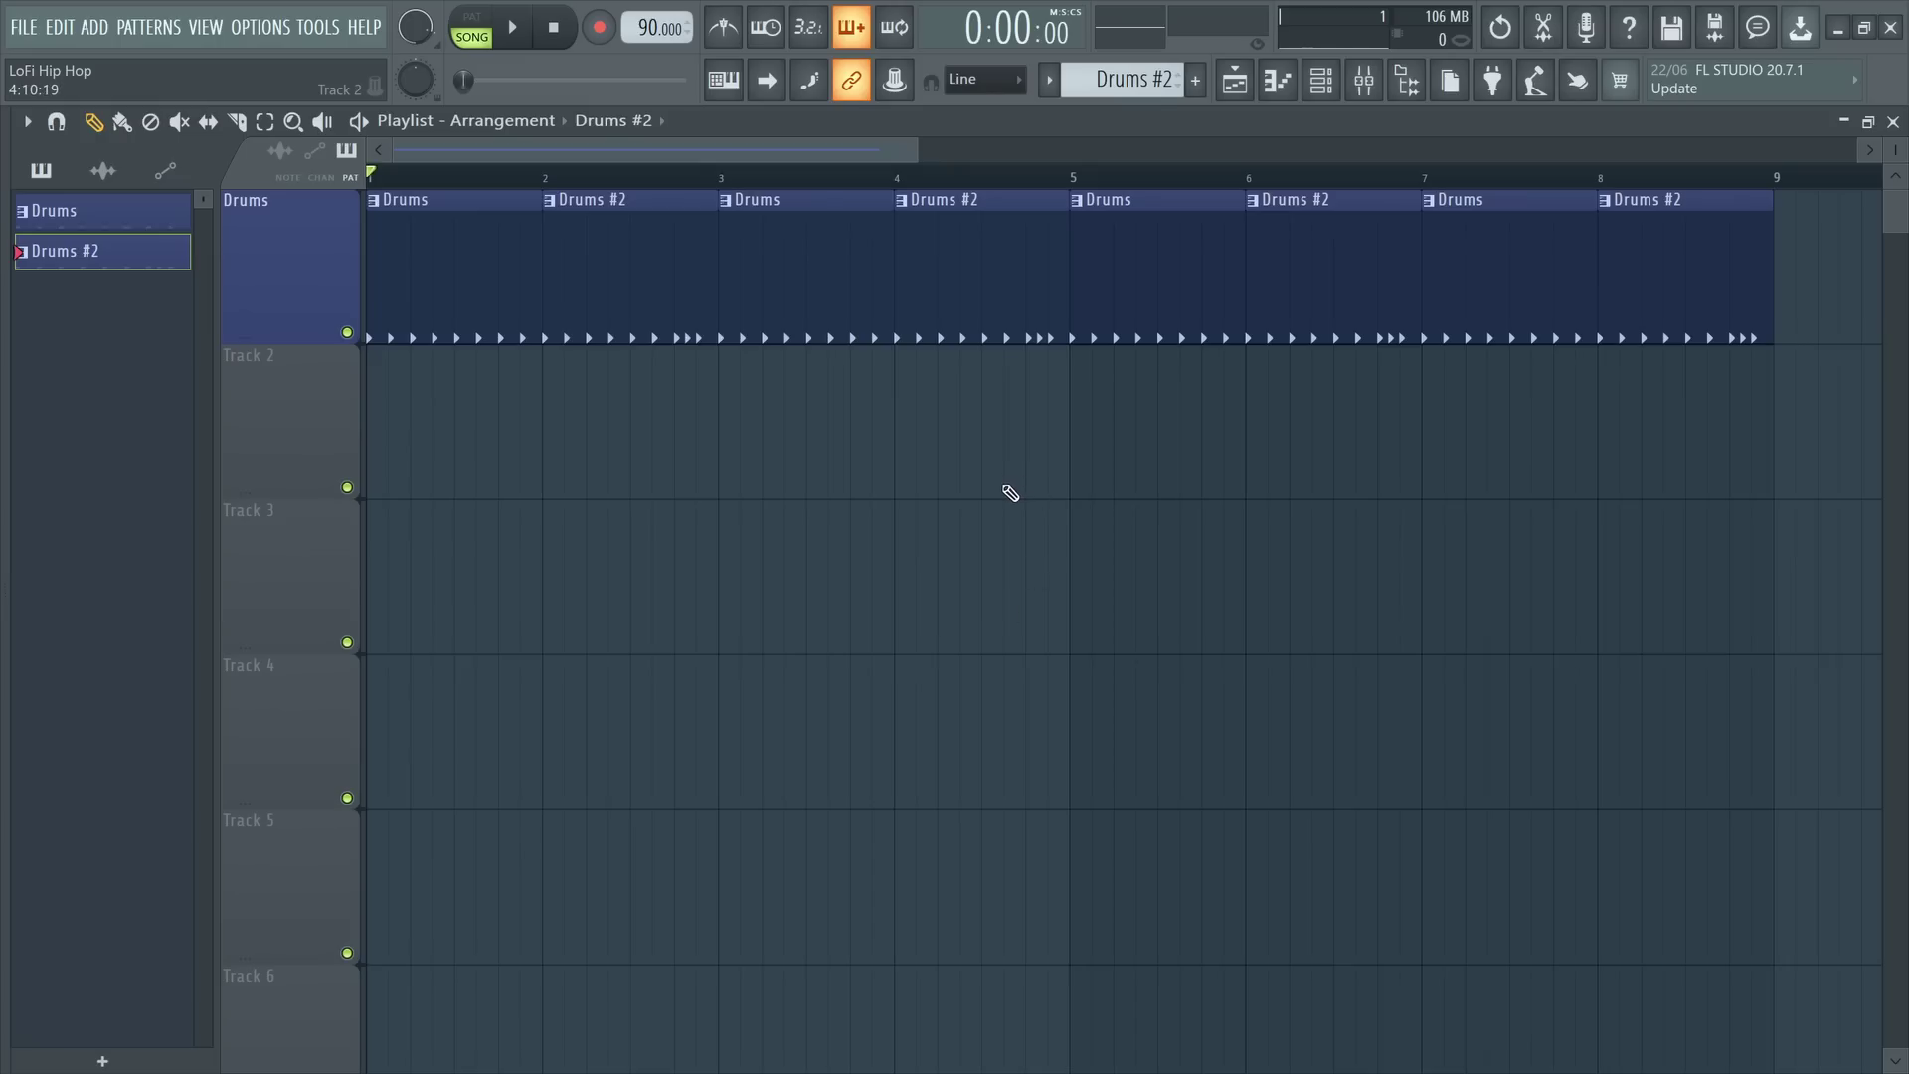
pyautogui.press('F8')
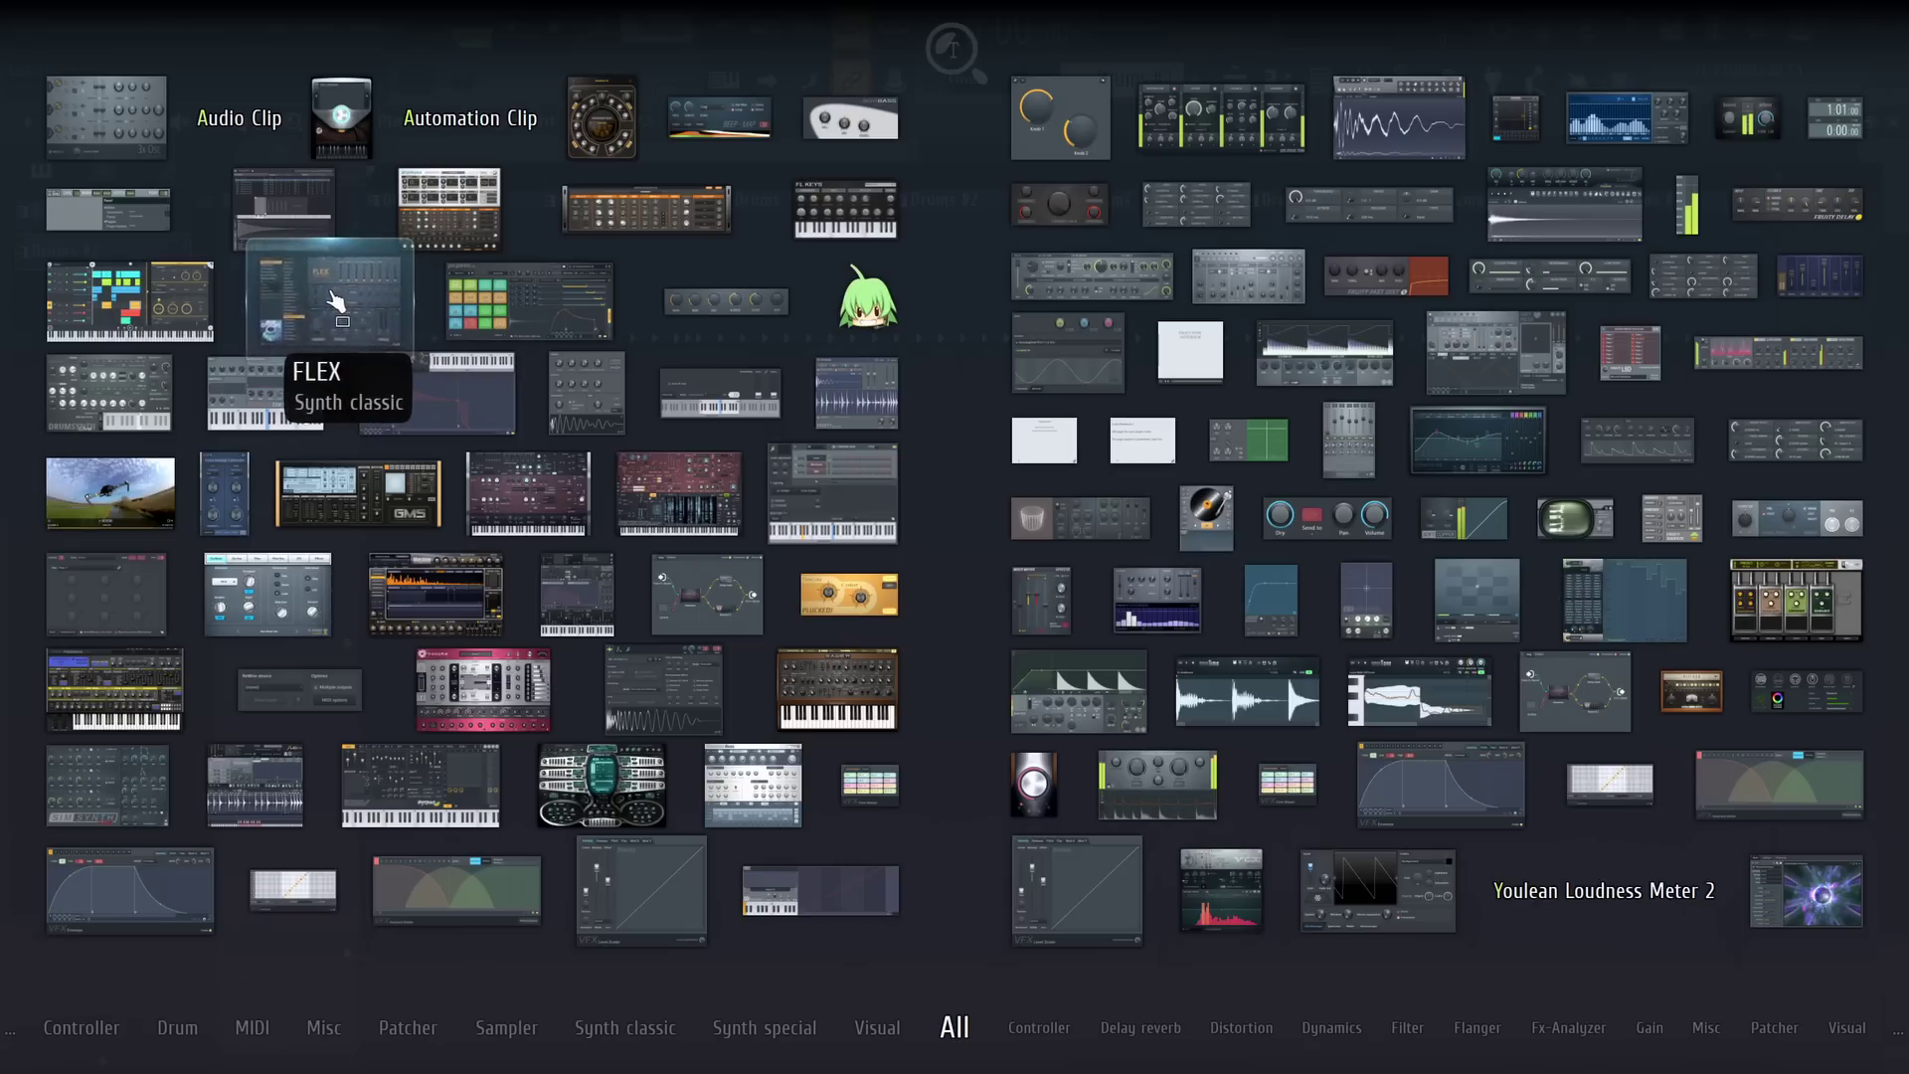
# - Drop the FLEX synth thumbnail from the plugin picker into the playlist
pyautogui.moveTo(352, 304)
pyautogui.mouseDown()
pyautogui.moveTo(479, 461)
pyautogui.moveTo(289, 392)
pyautogui.mouseUp()
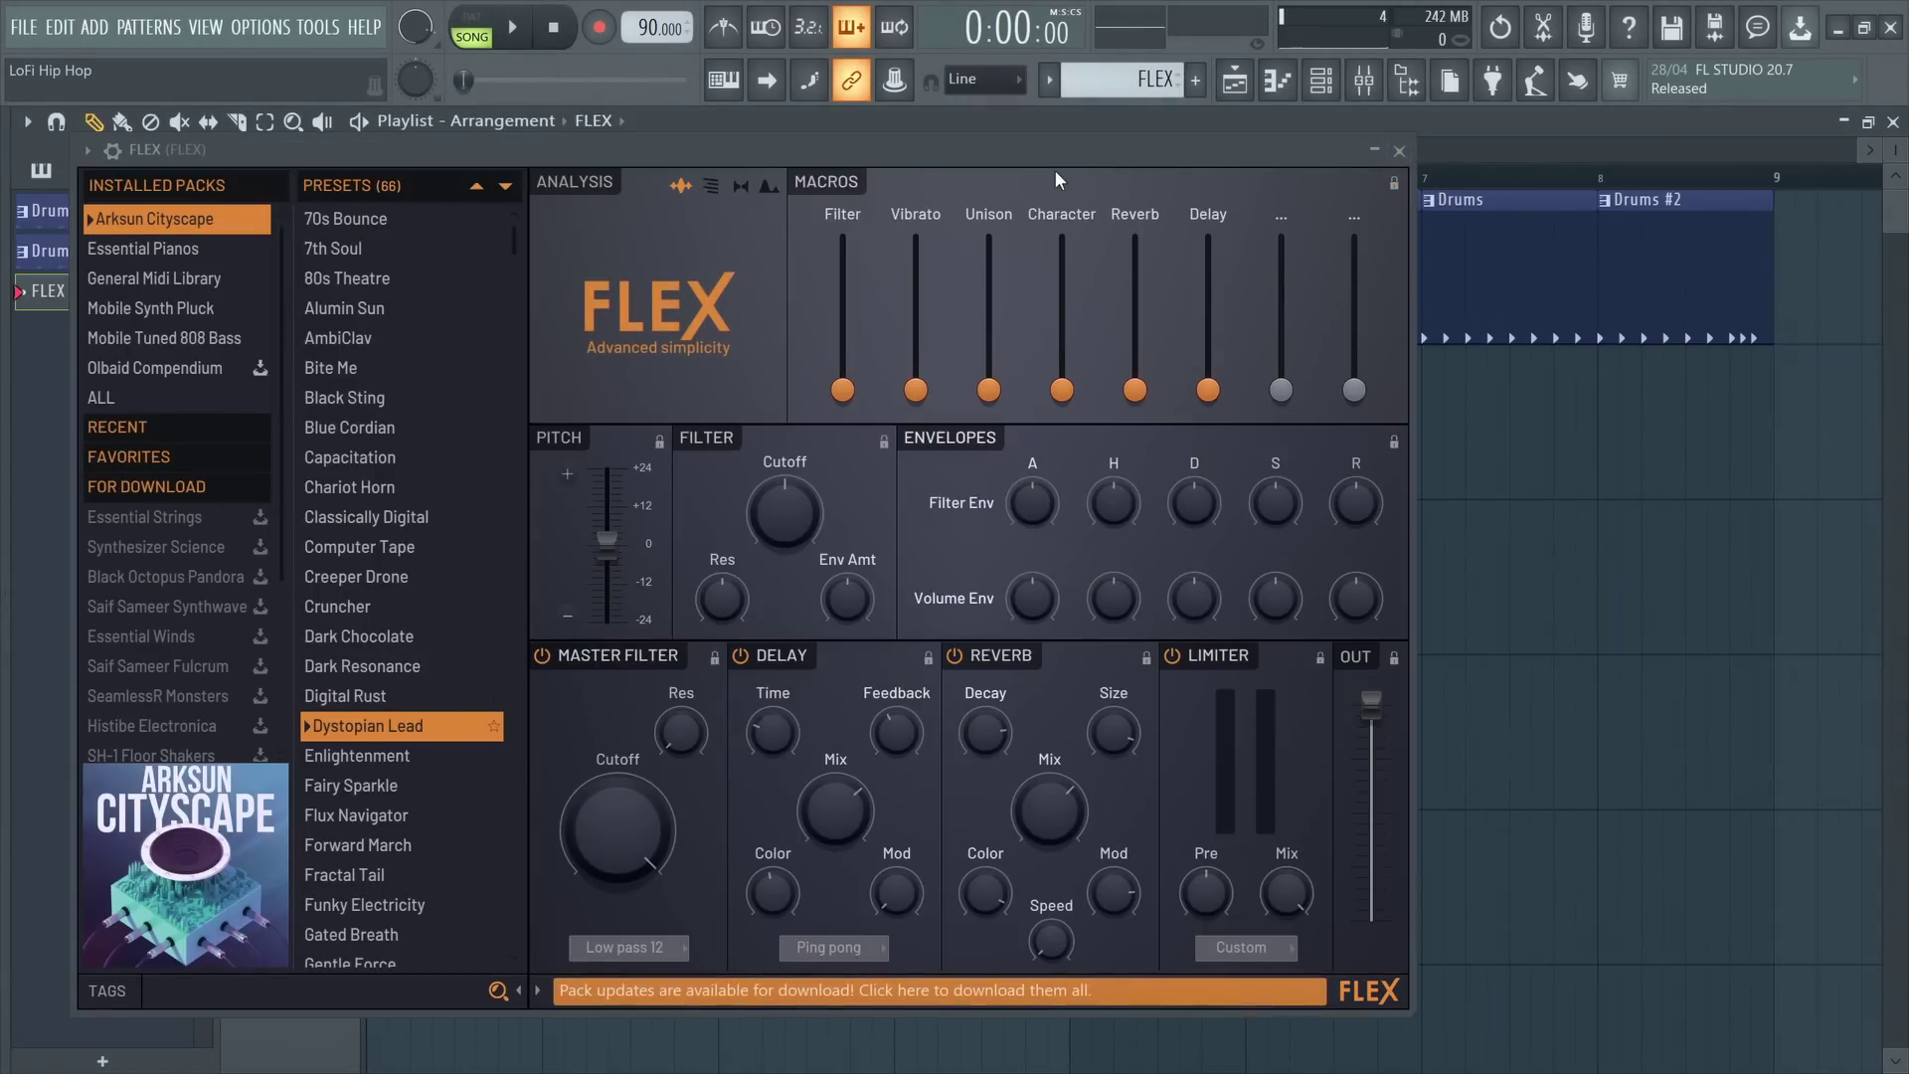
# - Load the Stage Grand preset from FLEX's Essential Pianos pack
pyautogui.click(149, 250)
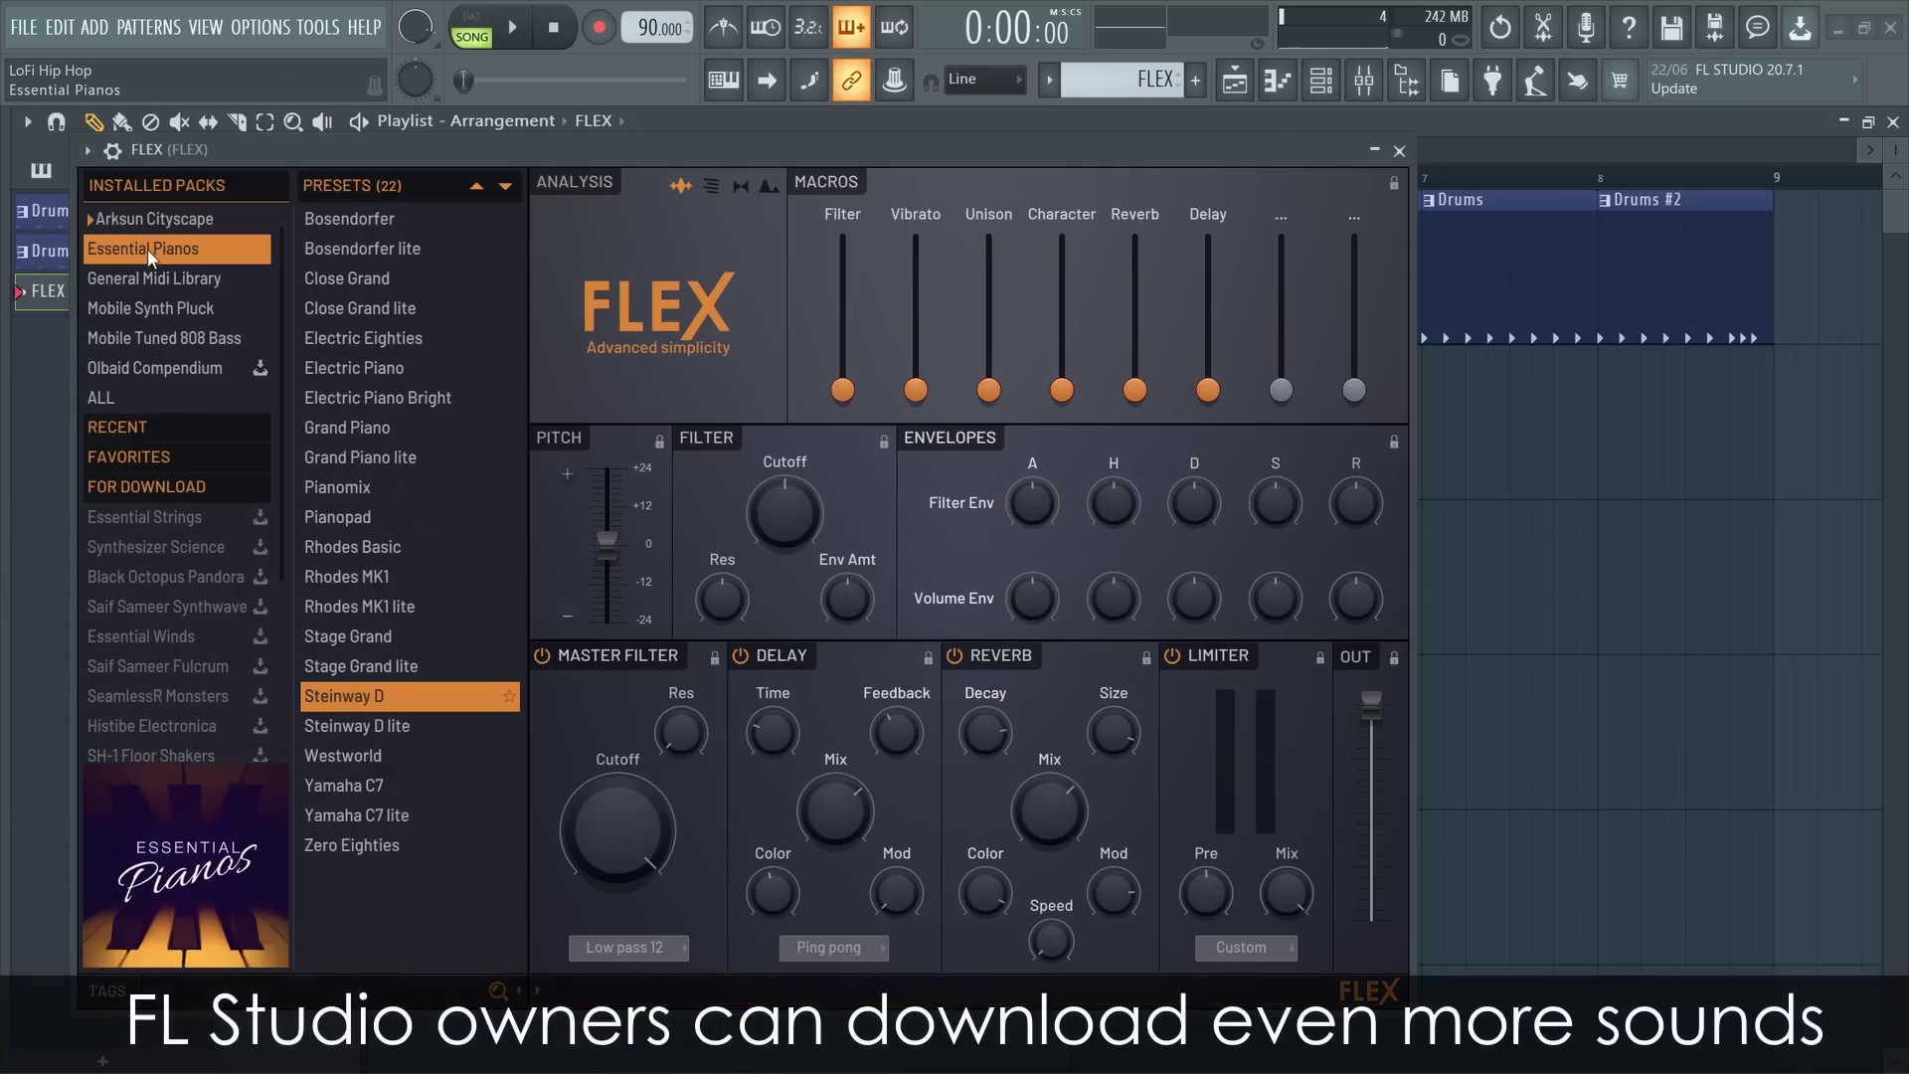
pyautogui.click(171, 308)
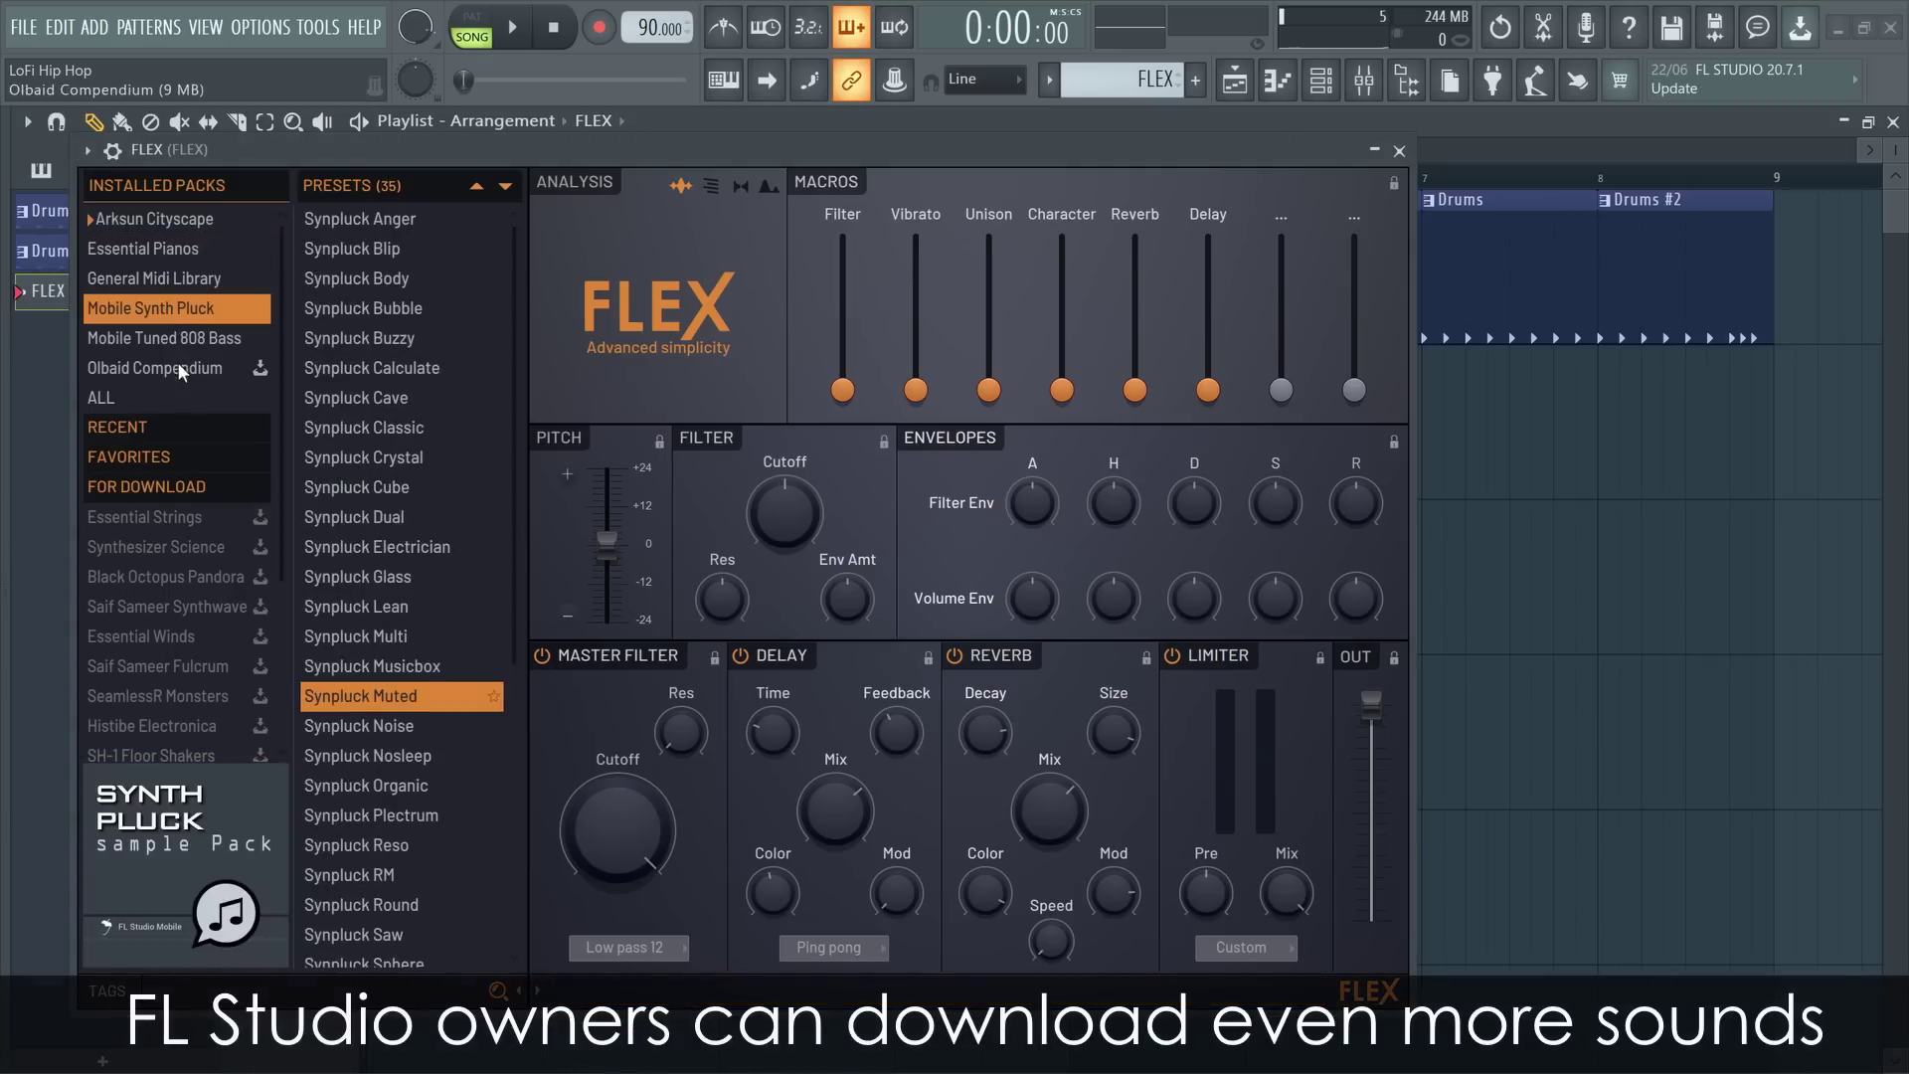
pyautogui.click(186, 246)
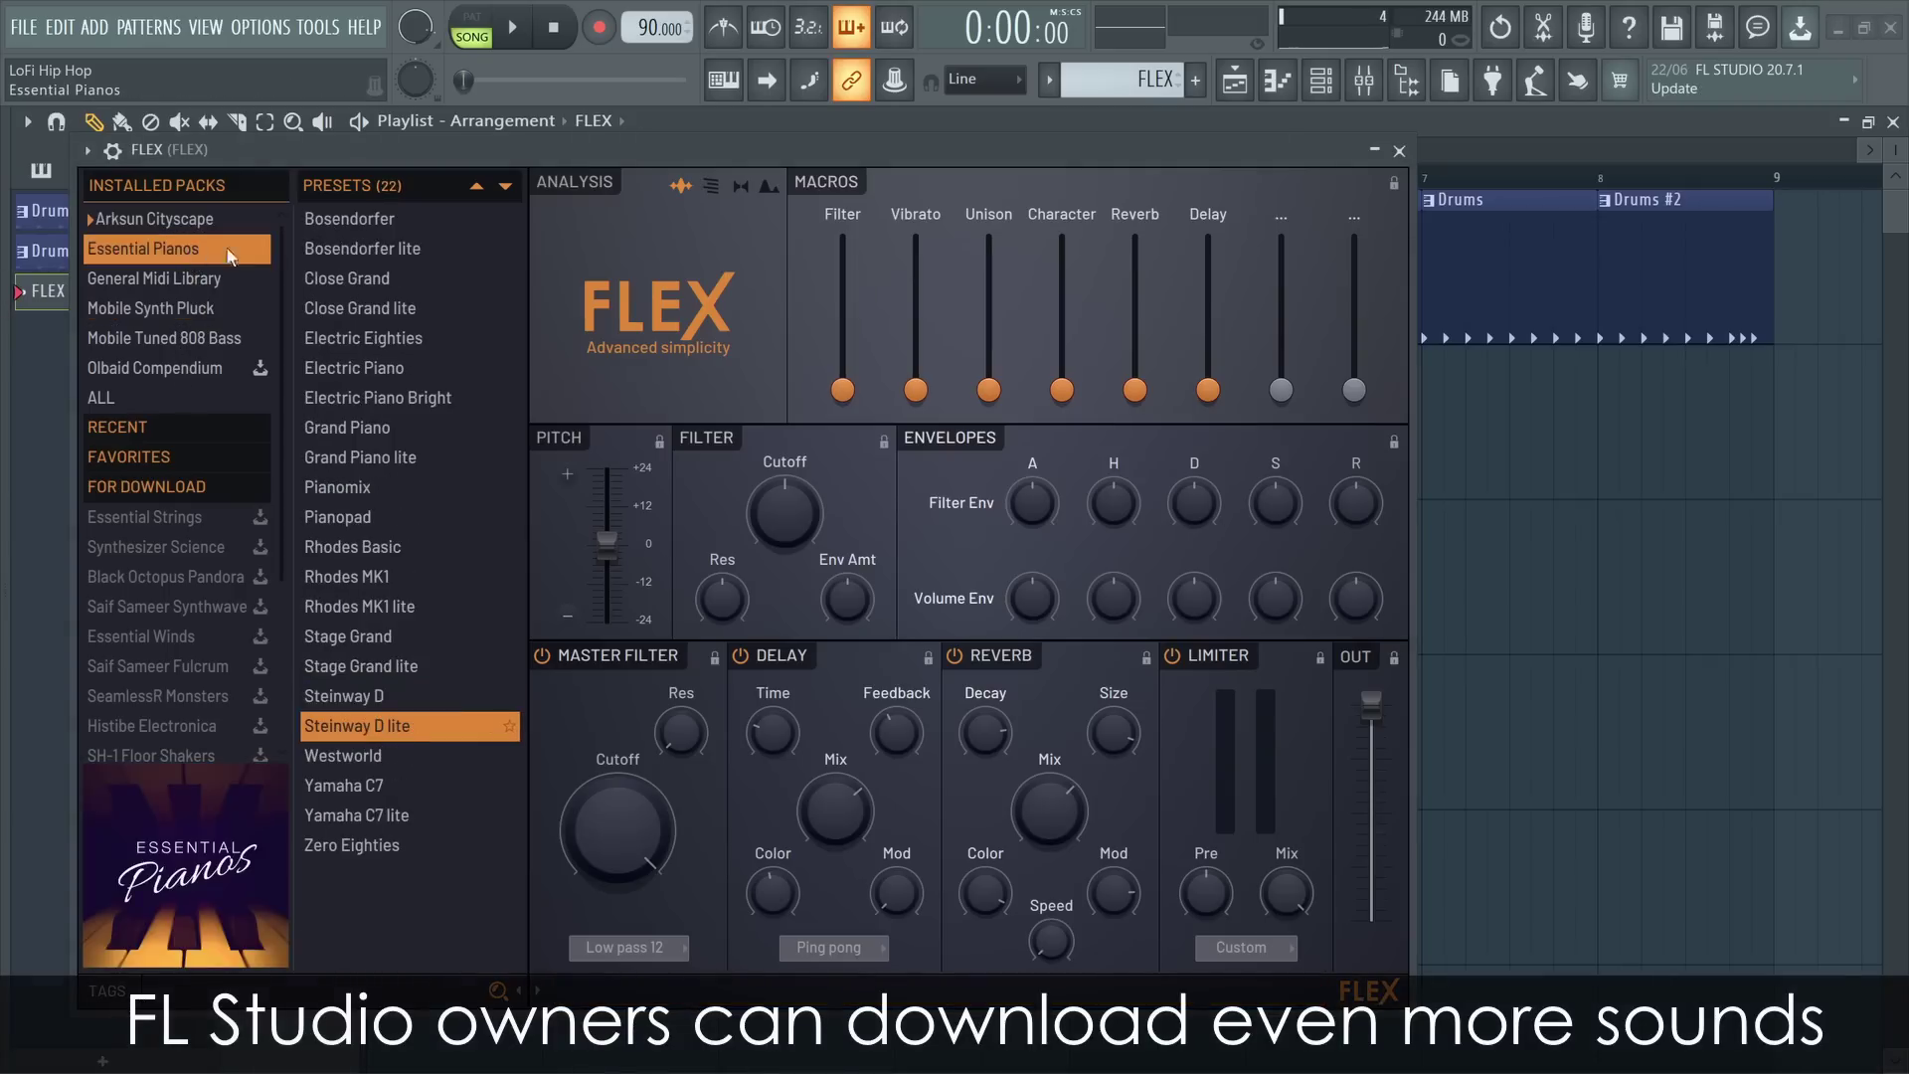
pyautogui.click(392, 638)
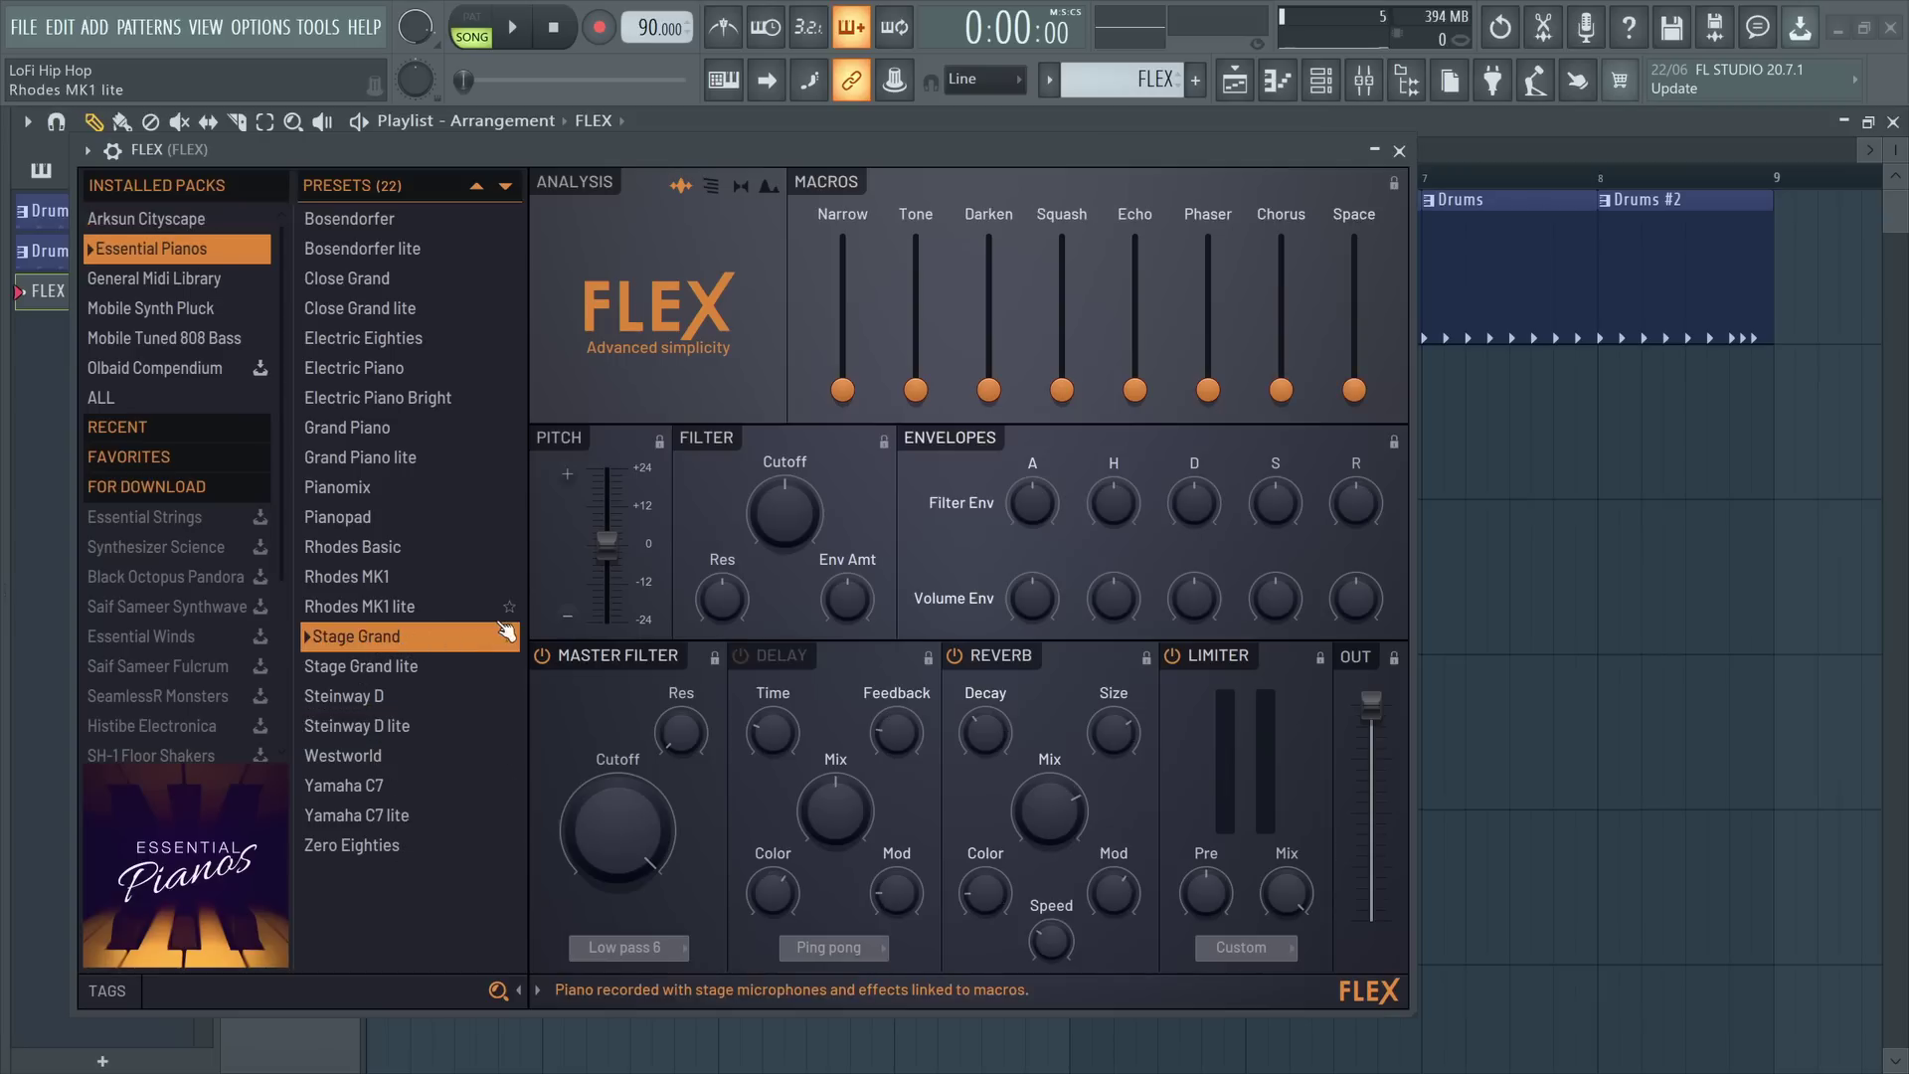
pyautogui.click(1399, 152)
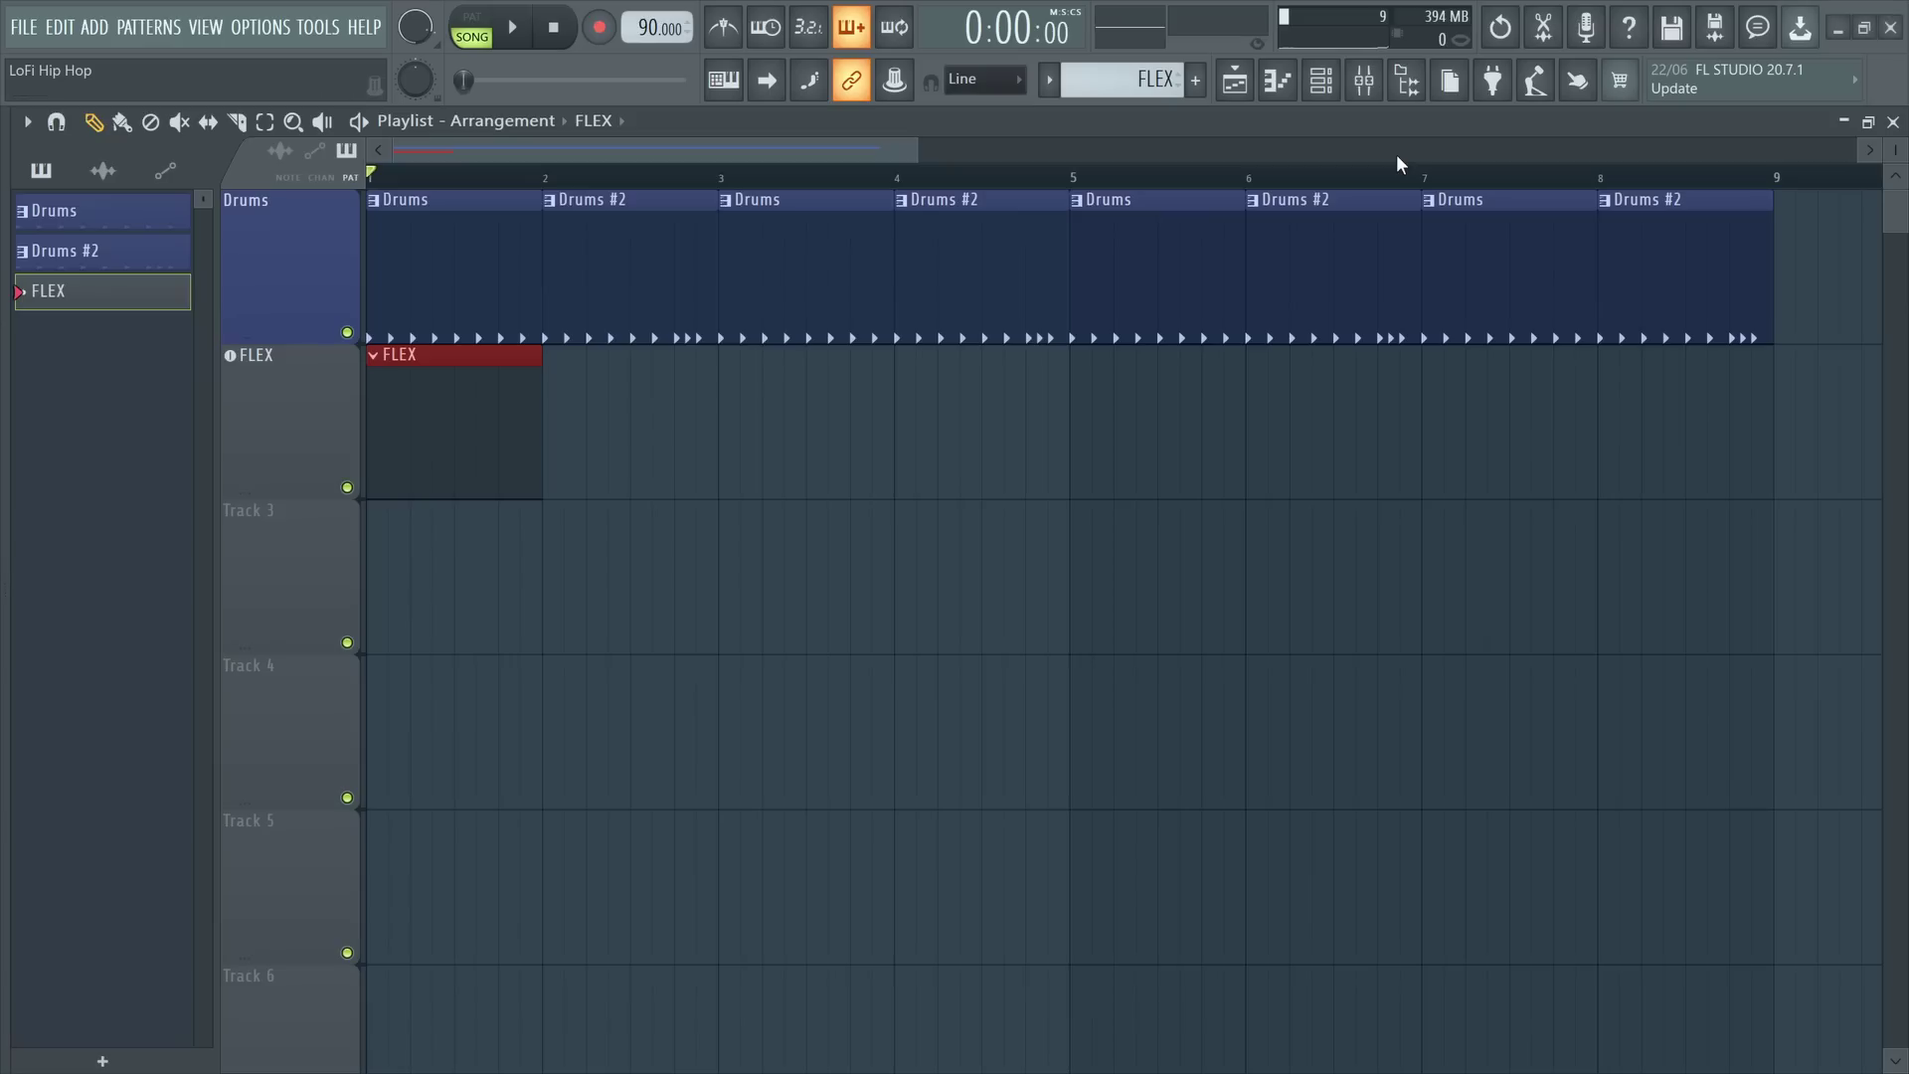
# - Start renaming the FLEX playlist track to Piano and pick its colour
pyautogui.click(282, 382)
pyautogui.click(294, 390)
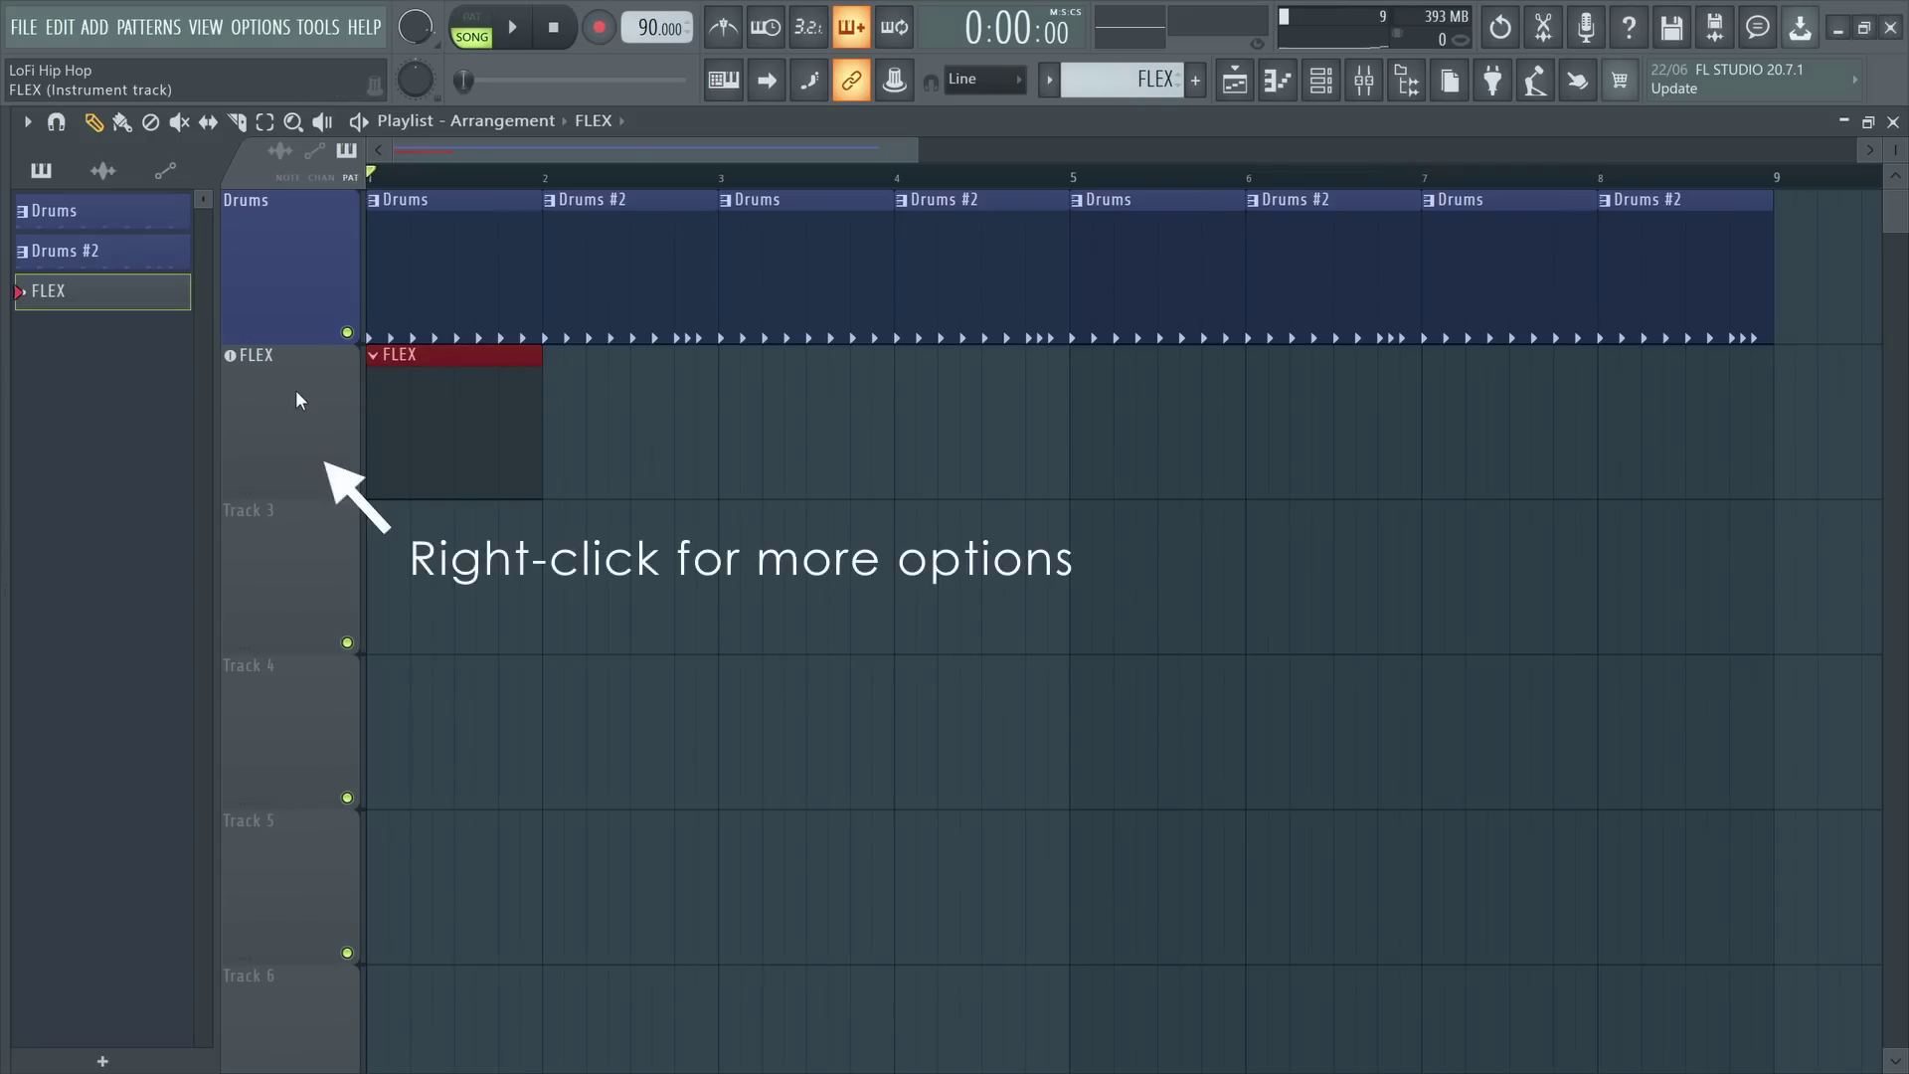
pyautogui.press('F2')
pyautogui.write('Piano')
pyautogui.click(559, 366)
# - Confirm the Piano track name, rename the FLEX clip's pattern Piano, and stretch it to bar 5
pyautogui.press('Return')
pyautogui.click(374, 360)
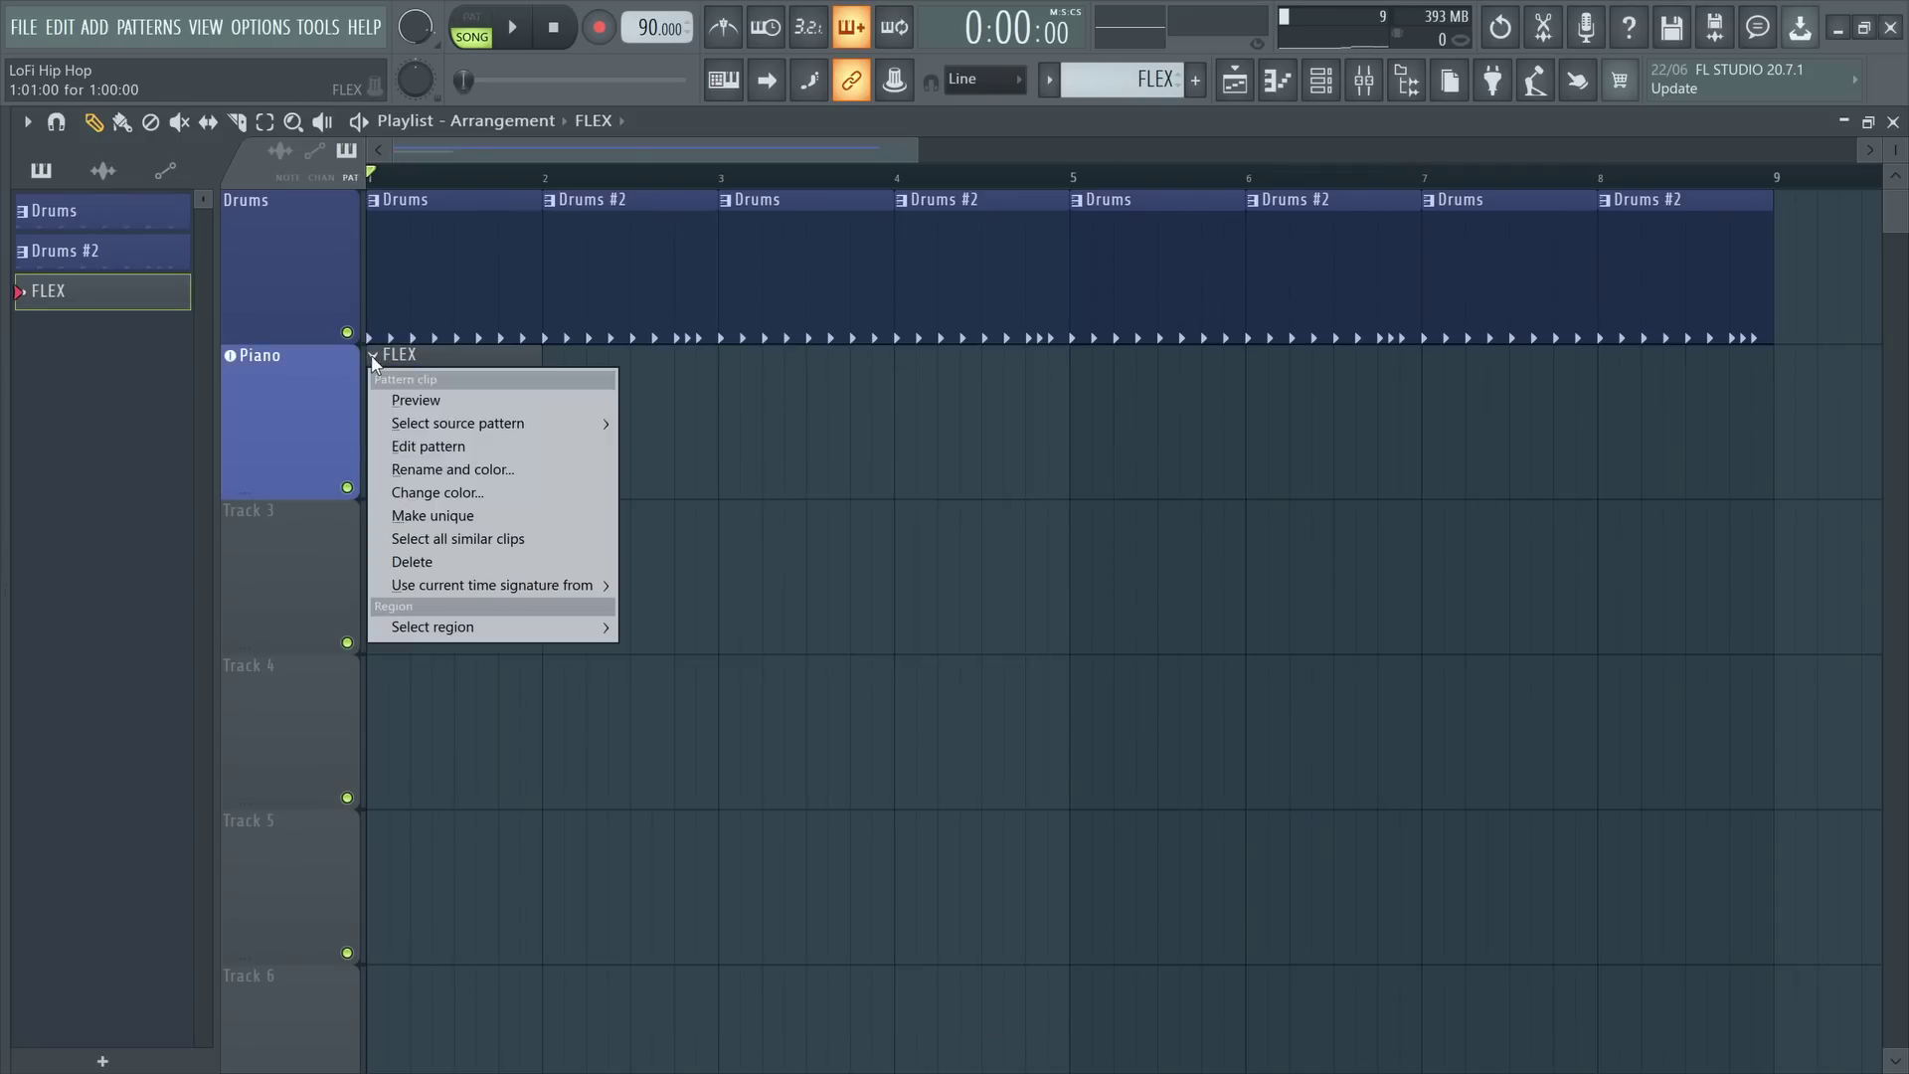
pyautogui.click(454, 471)
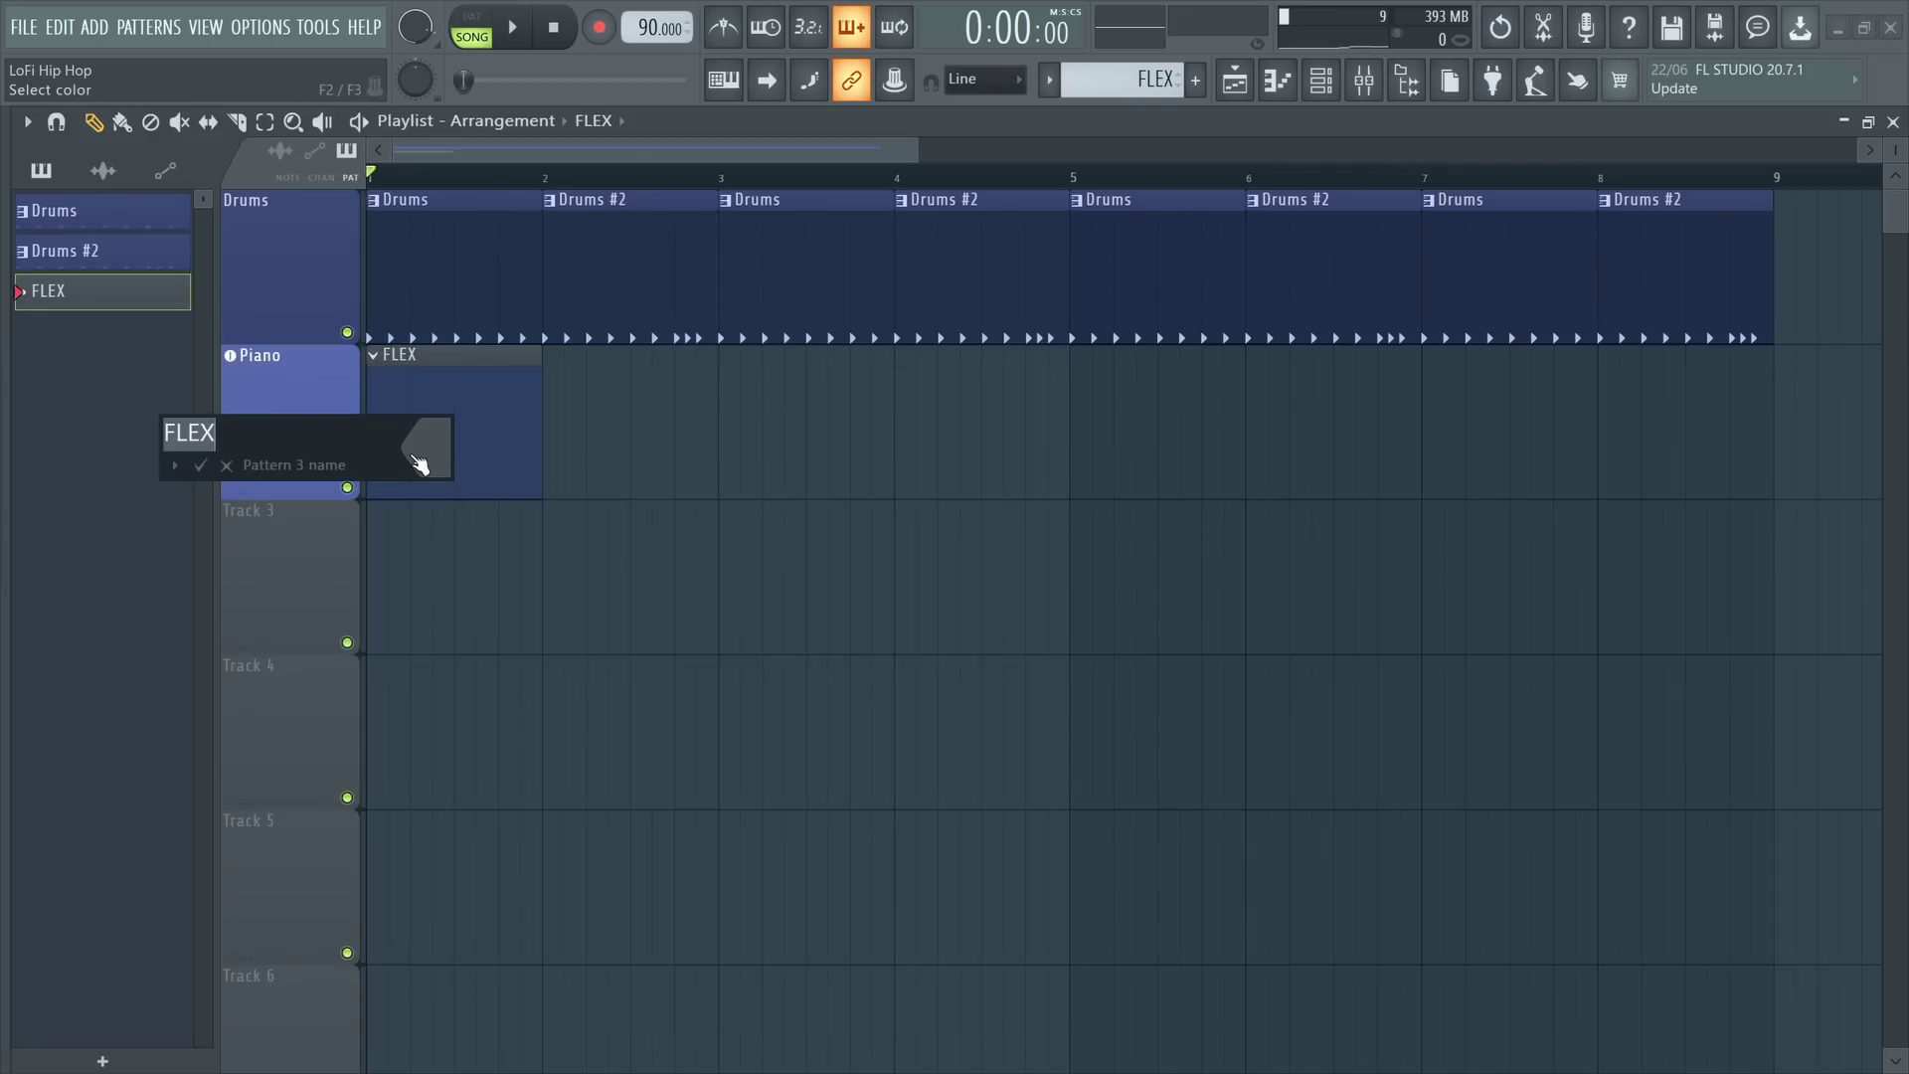
pyautogui.write('no')
pyautogui.press('Return')
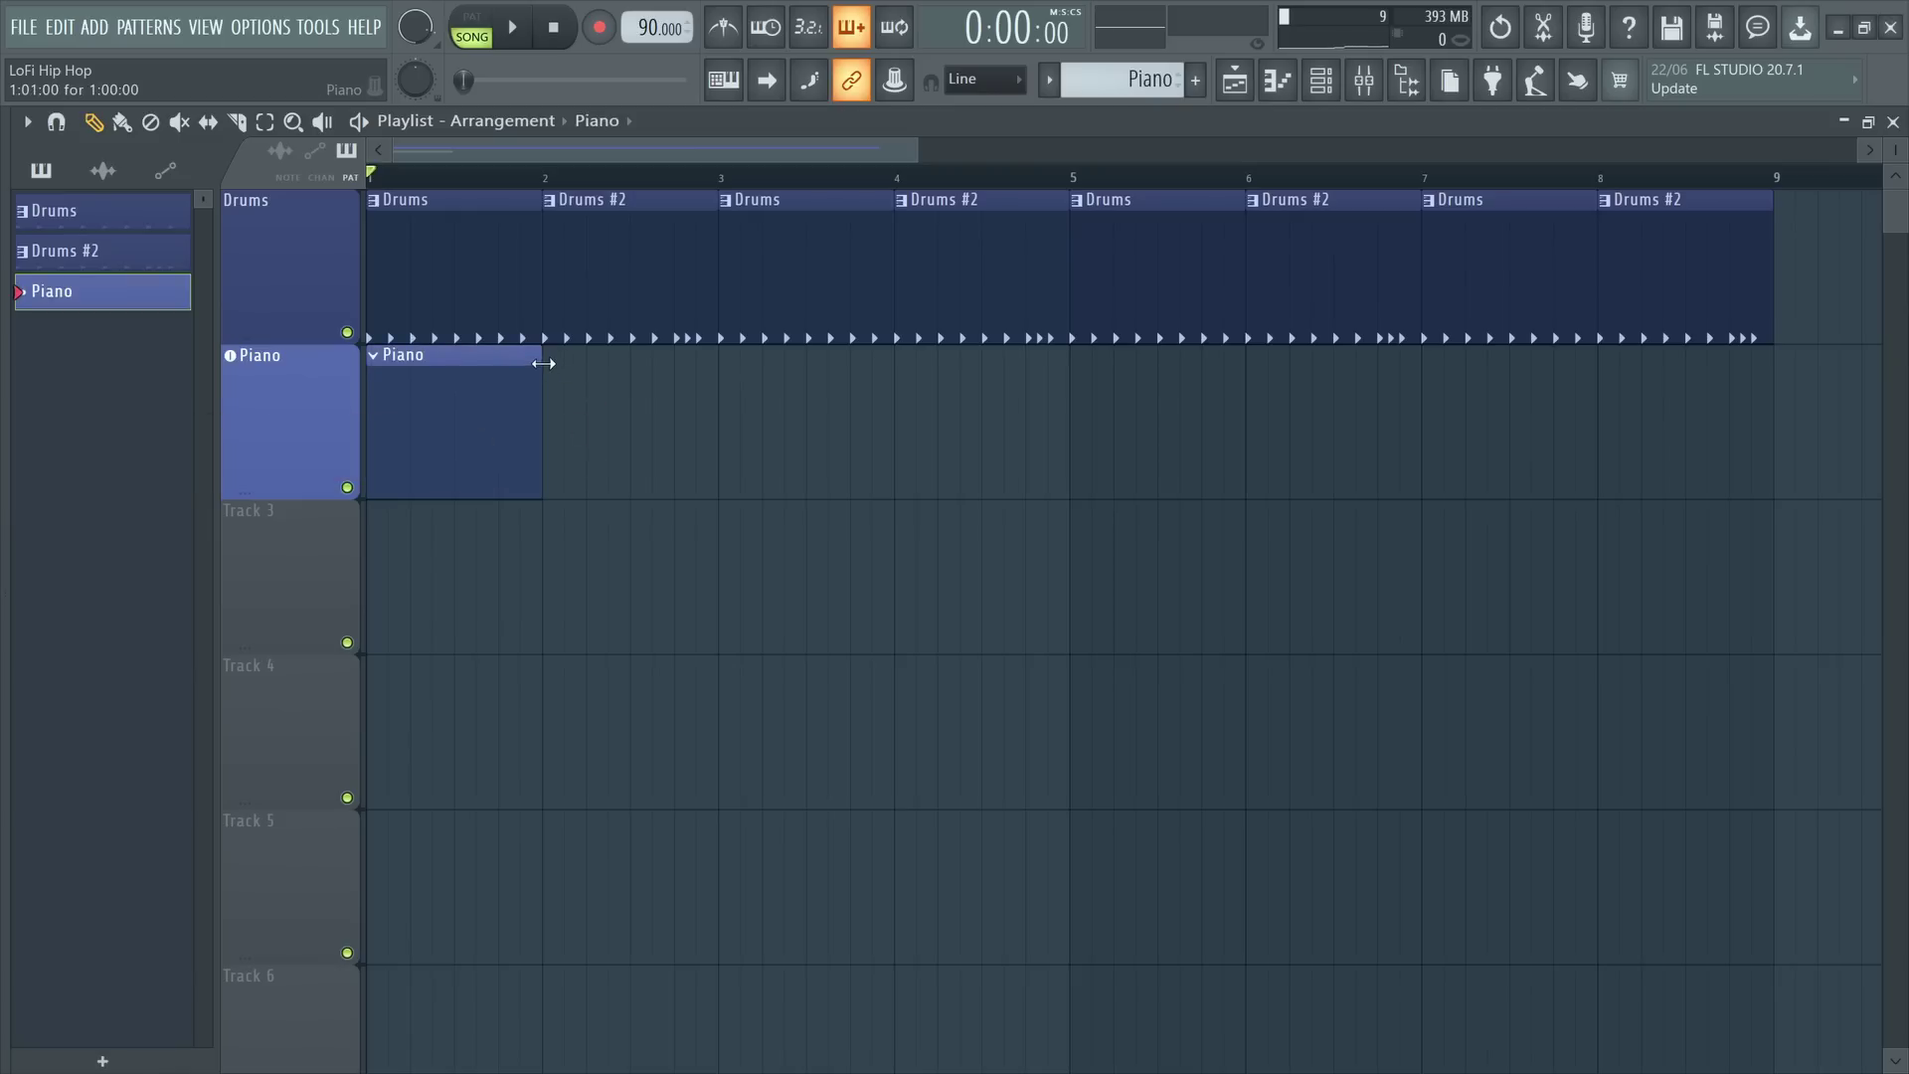
pyautogui.moveTo(764, 360); pyautogui.dragTo(1012, 360)
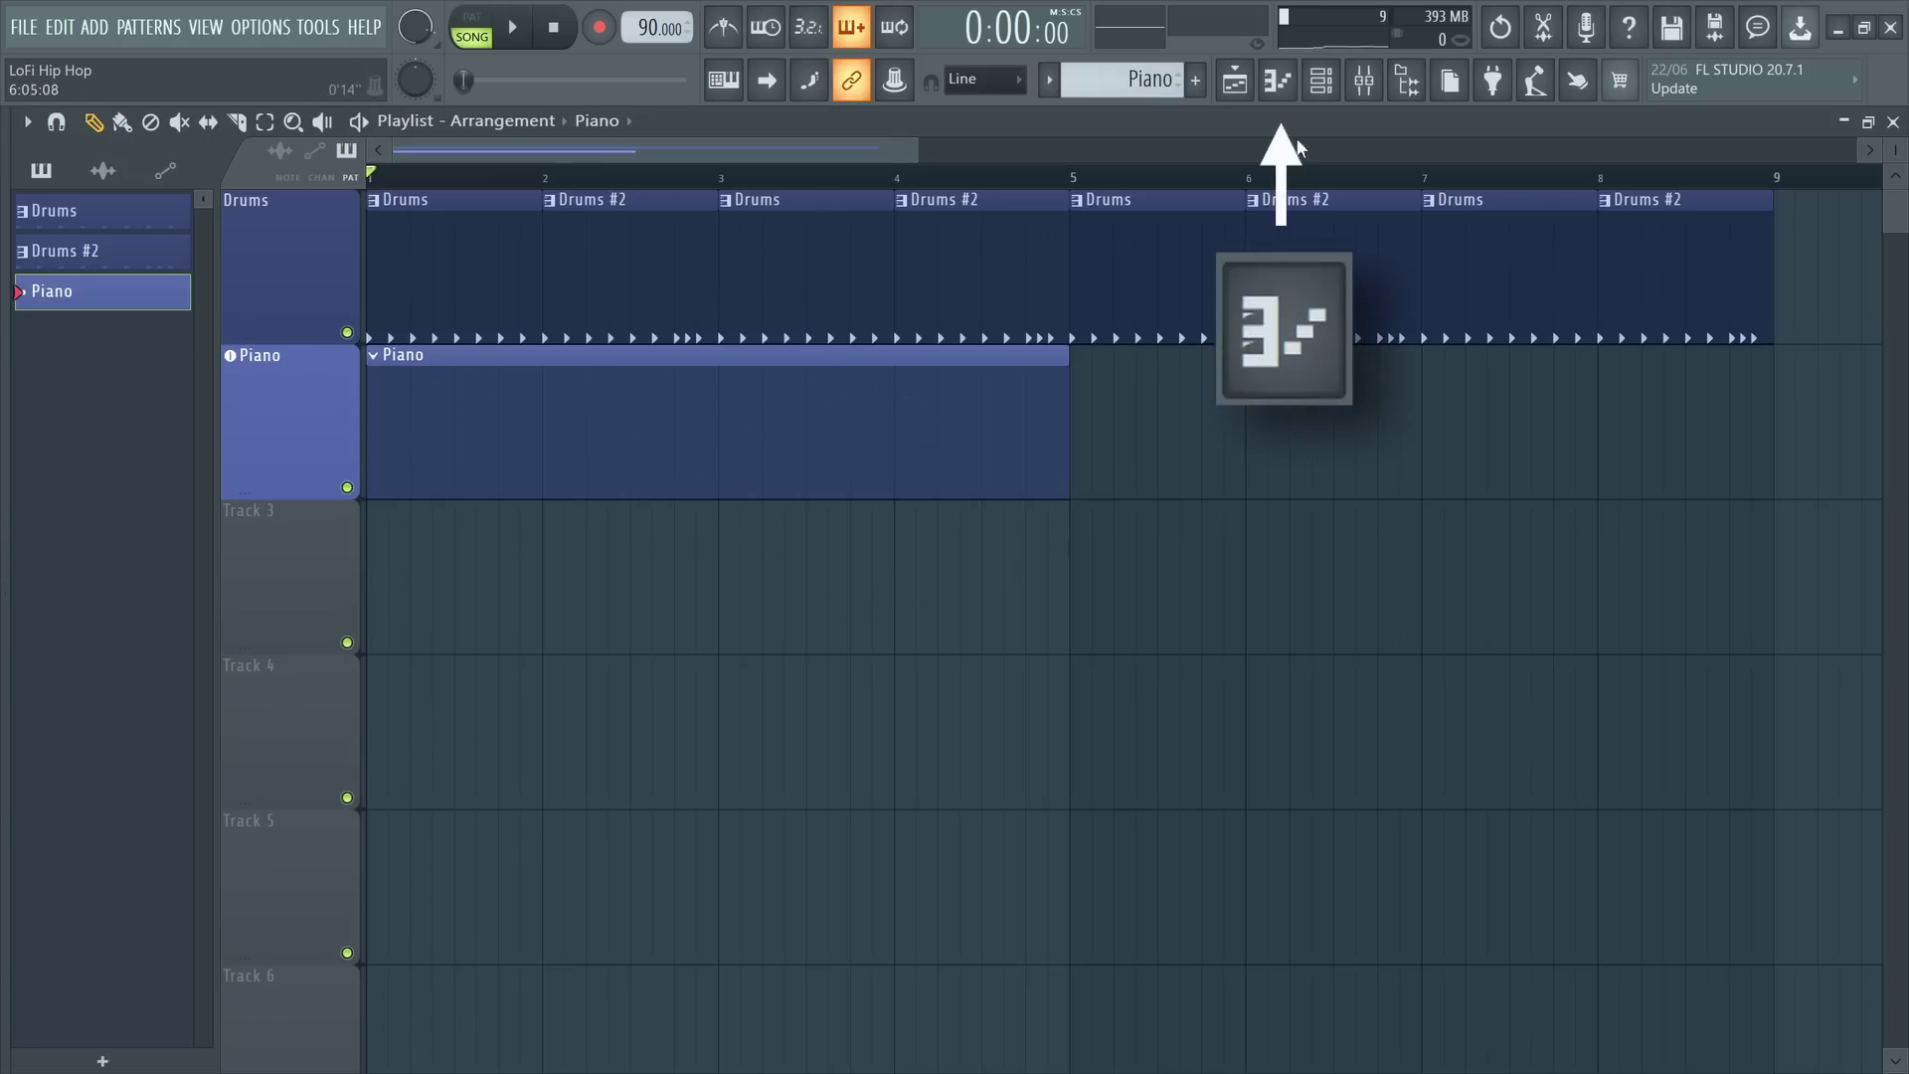
pyautogui.click(1279, 85)
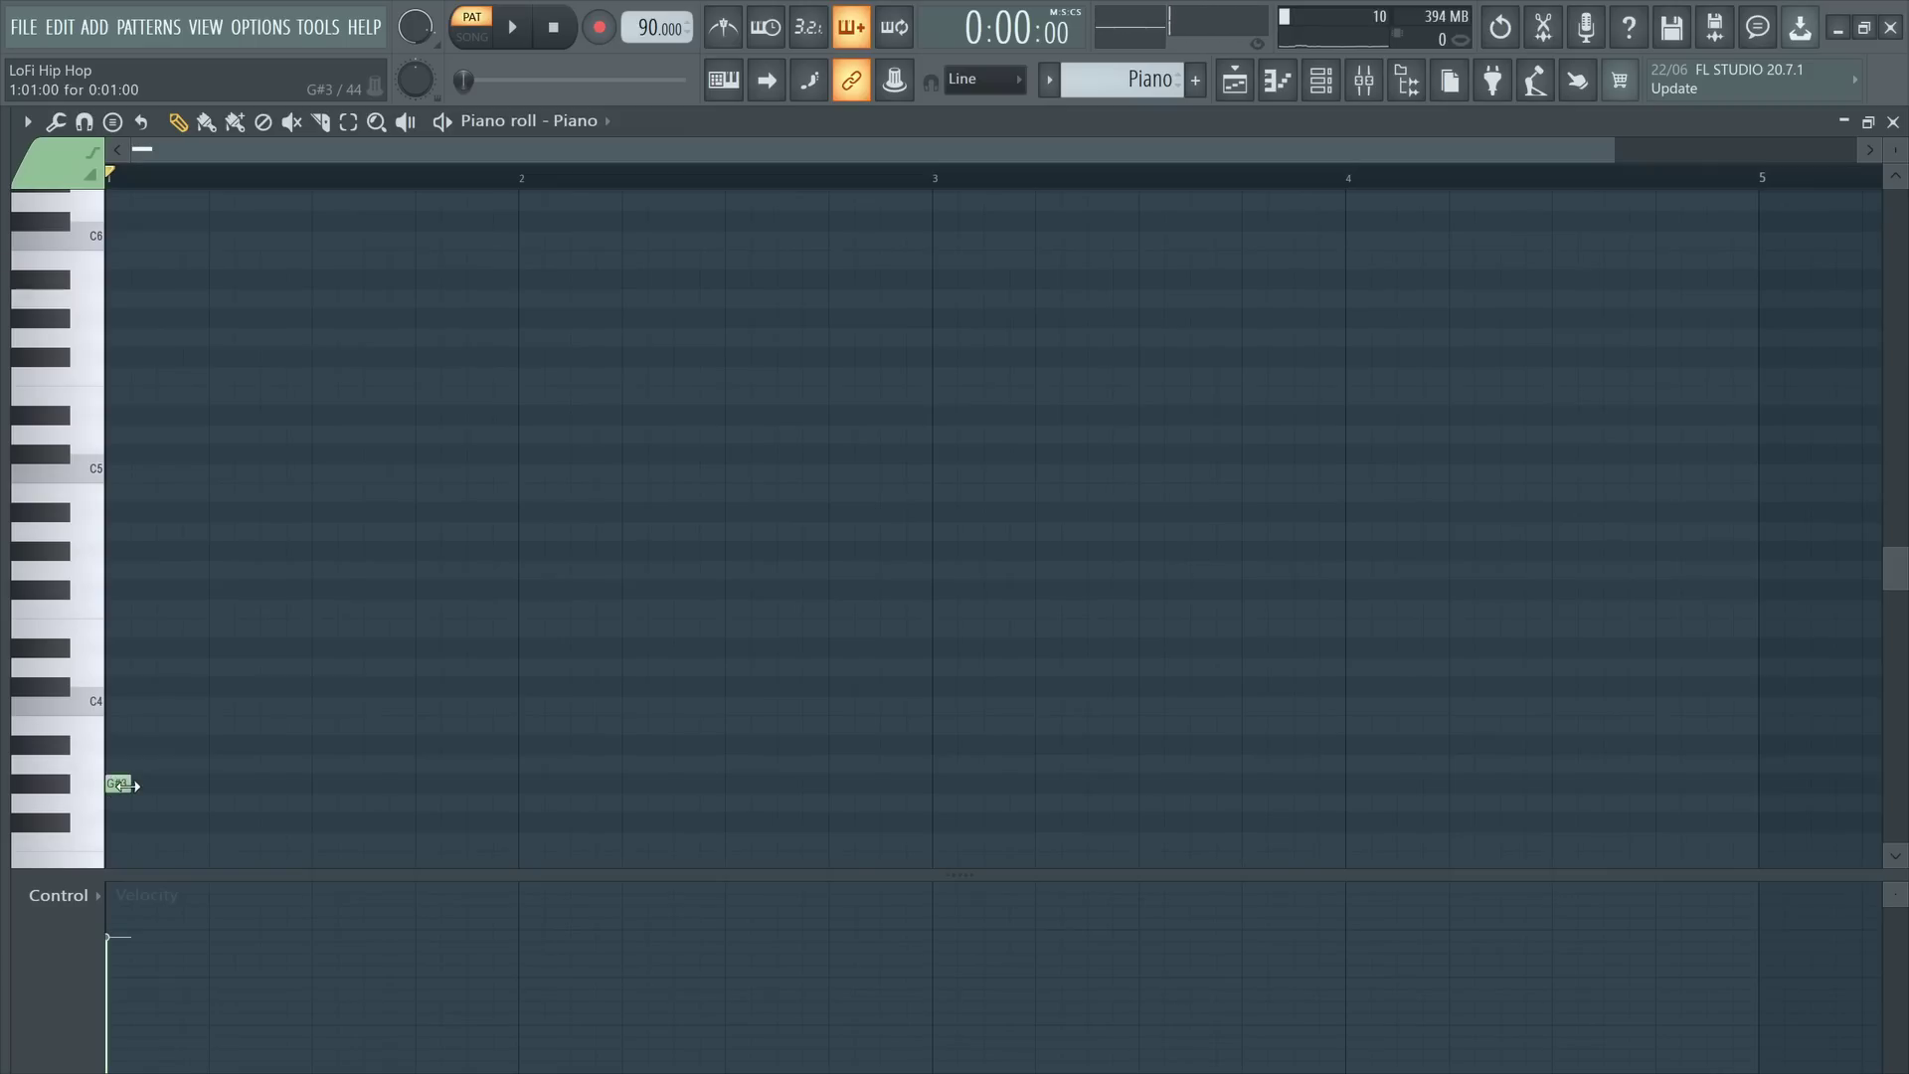
# - Lengthen the G#3 note to a full bar and lower its velocity
pyautogui.moveTo(128, 784); pyautogui.dragTo(478, 784)
pyautogui.press('space')
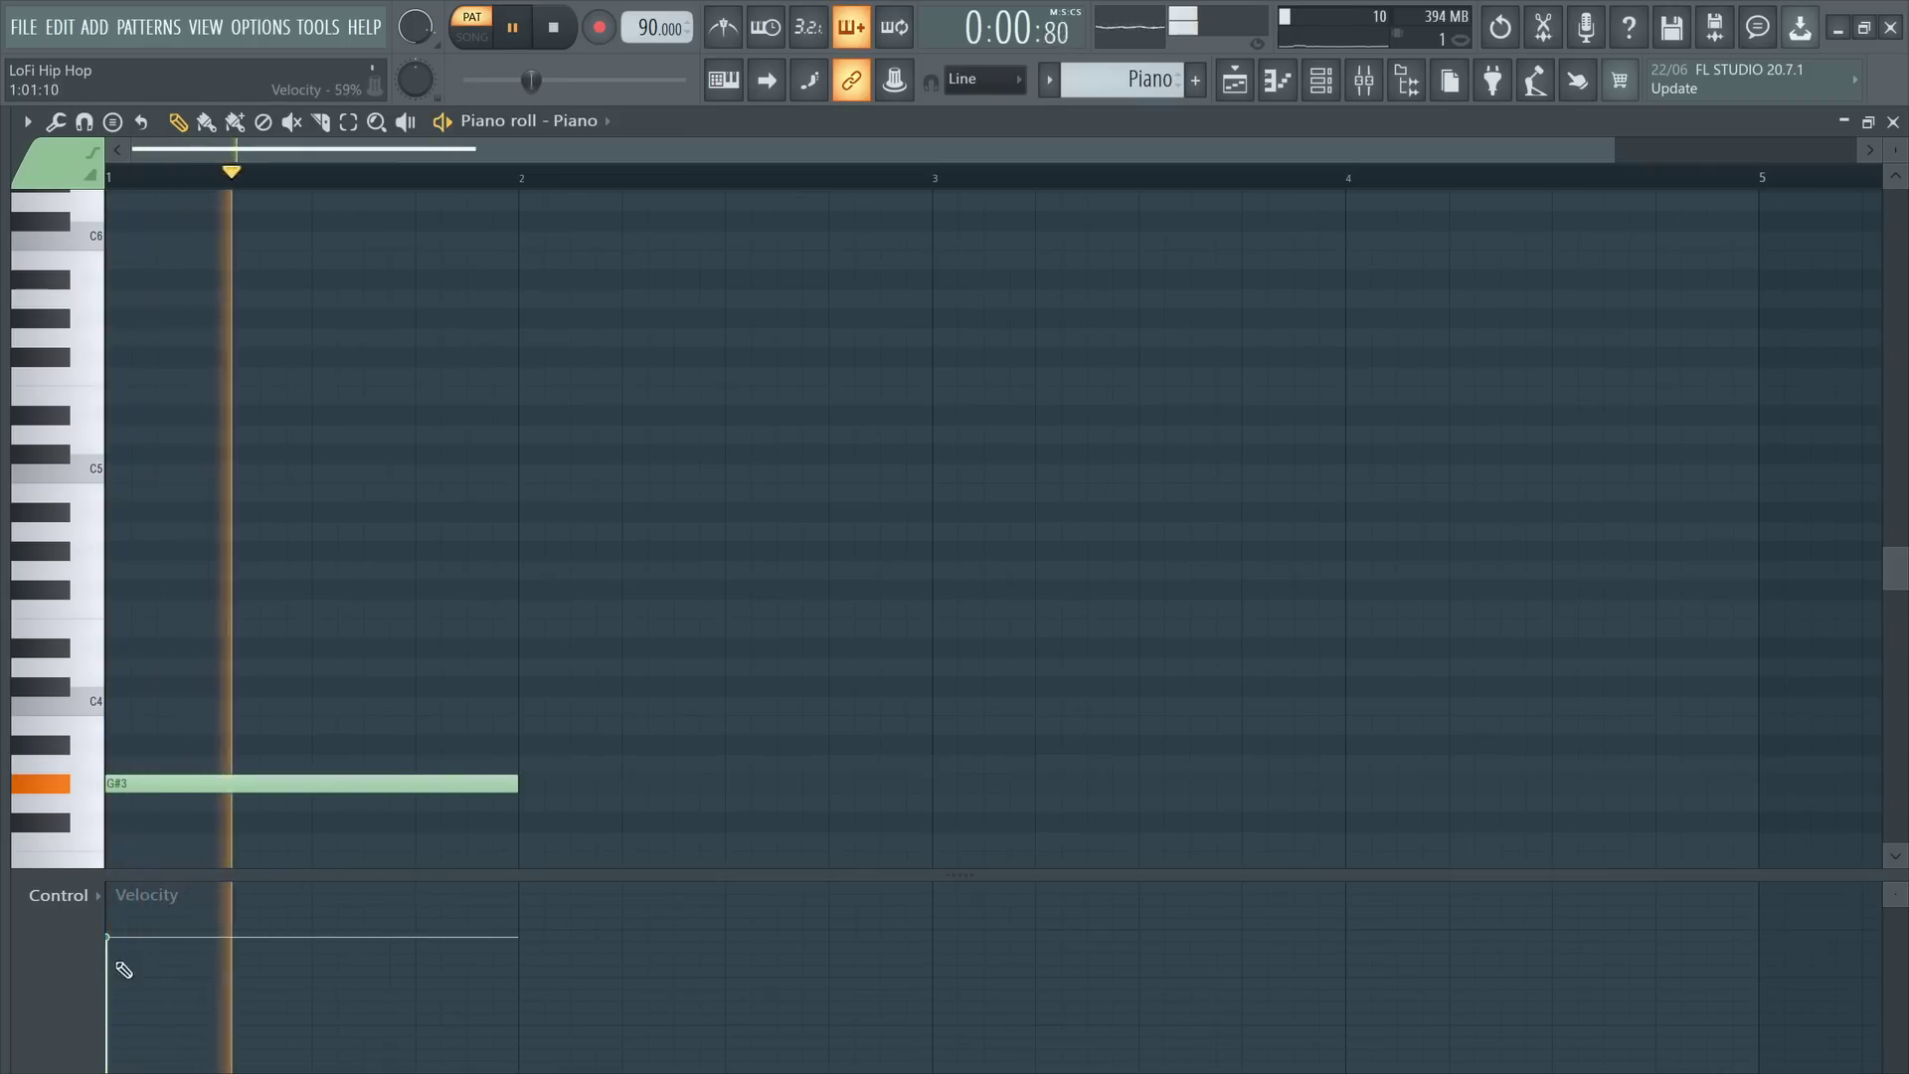
pyautogui.press('space')
pyautogui.moveTo(129, 946); pyautogui.dragTo(137, 1026)
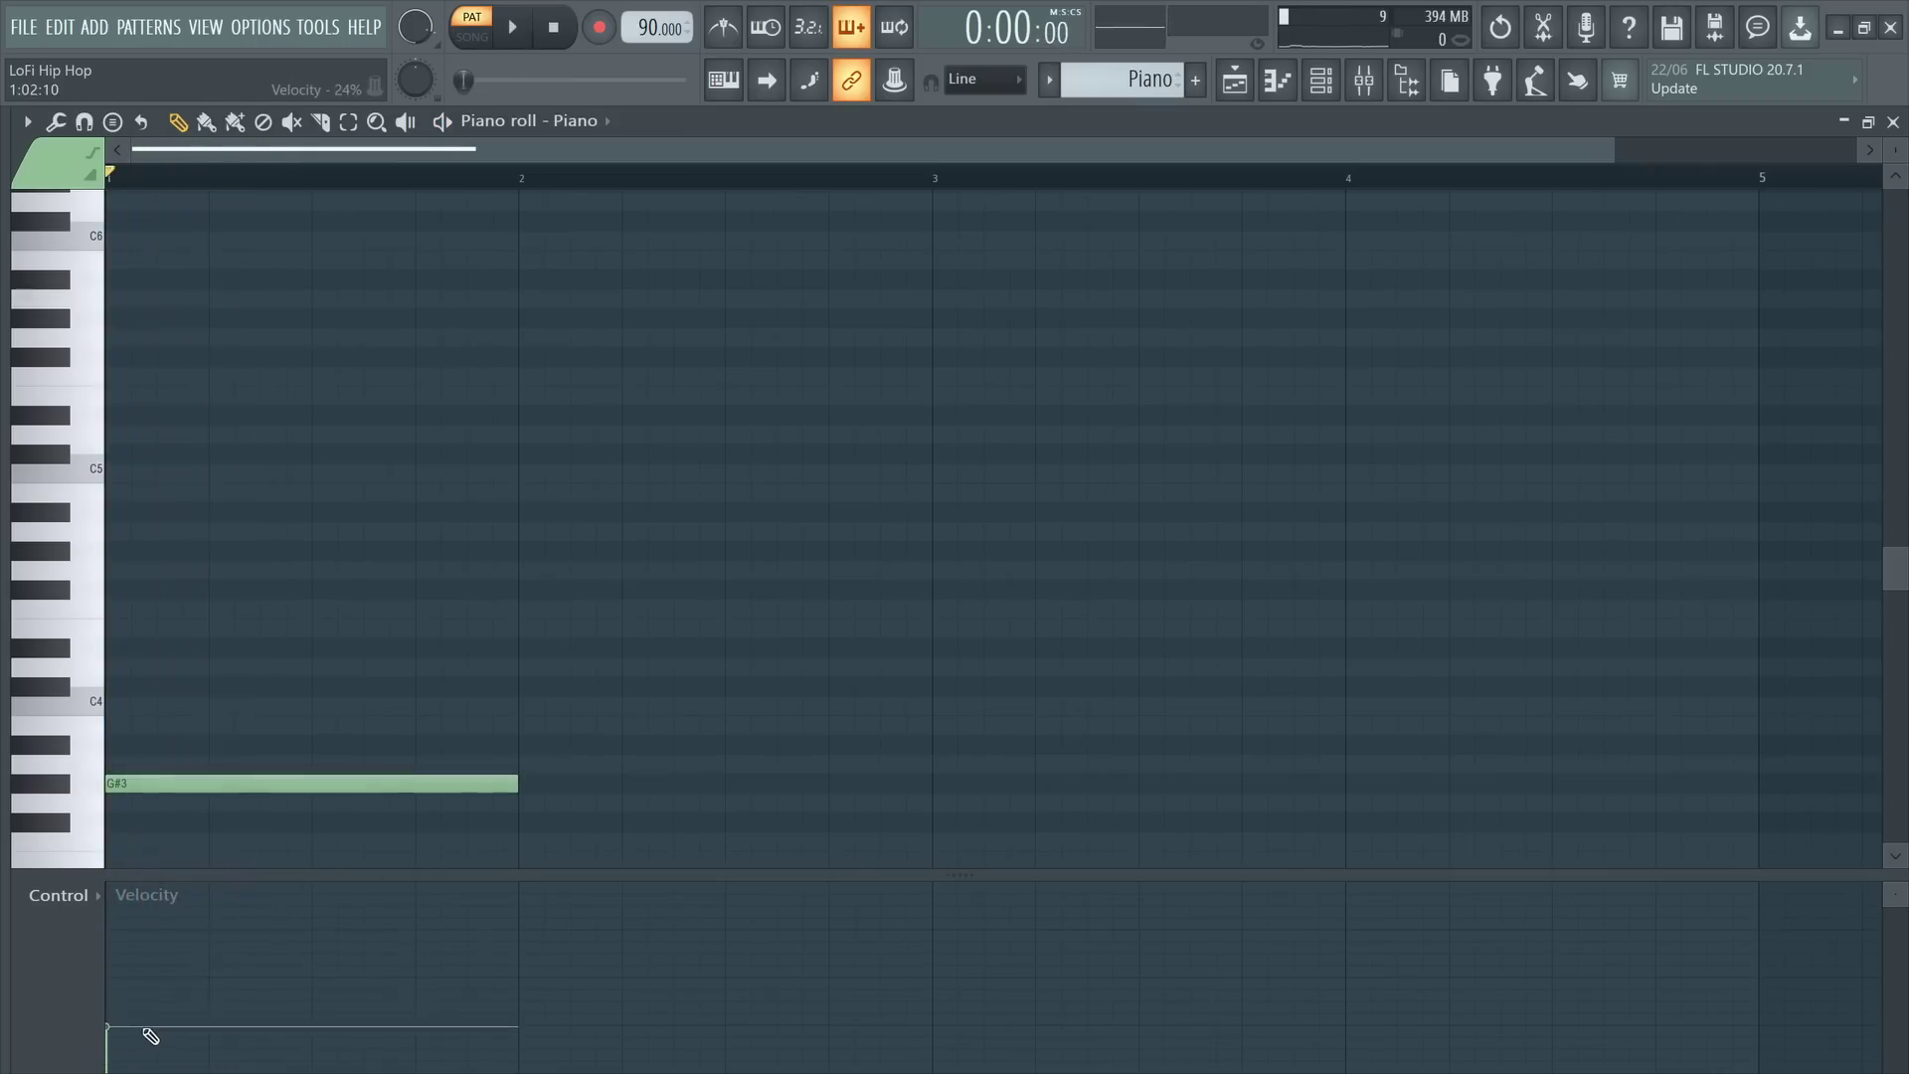
pyautogui.press('space')
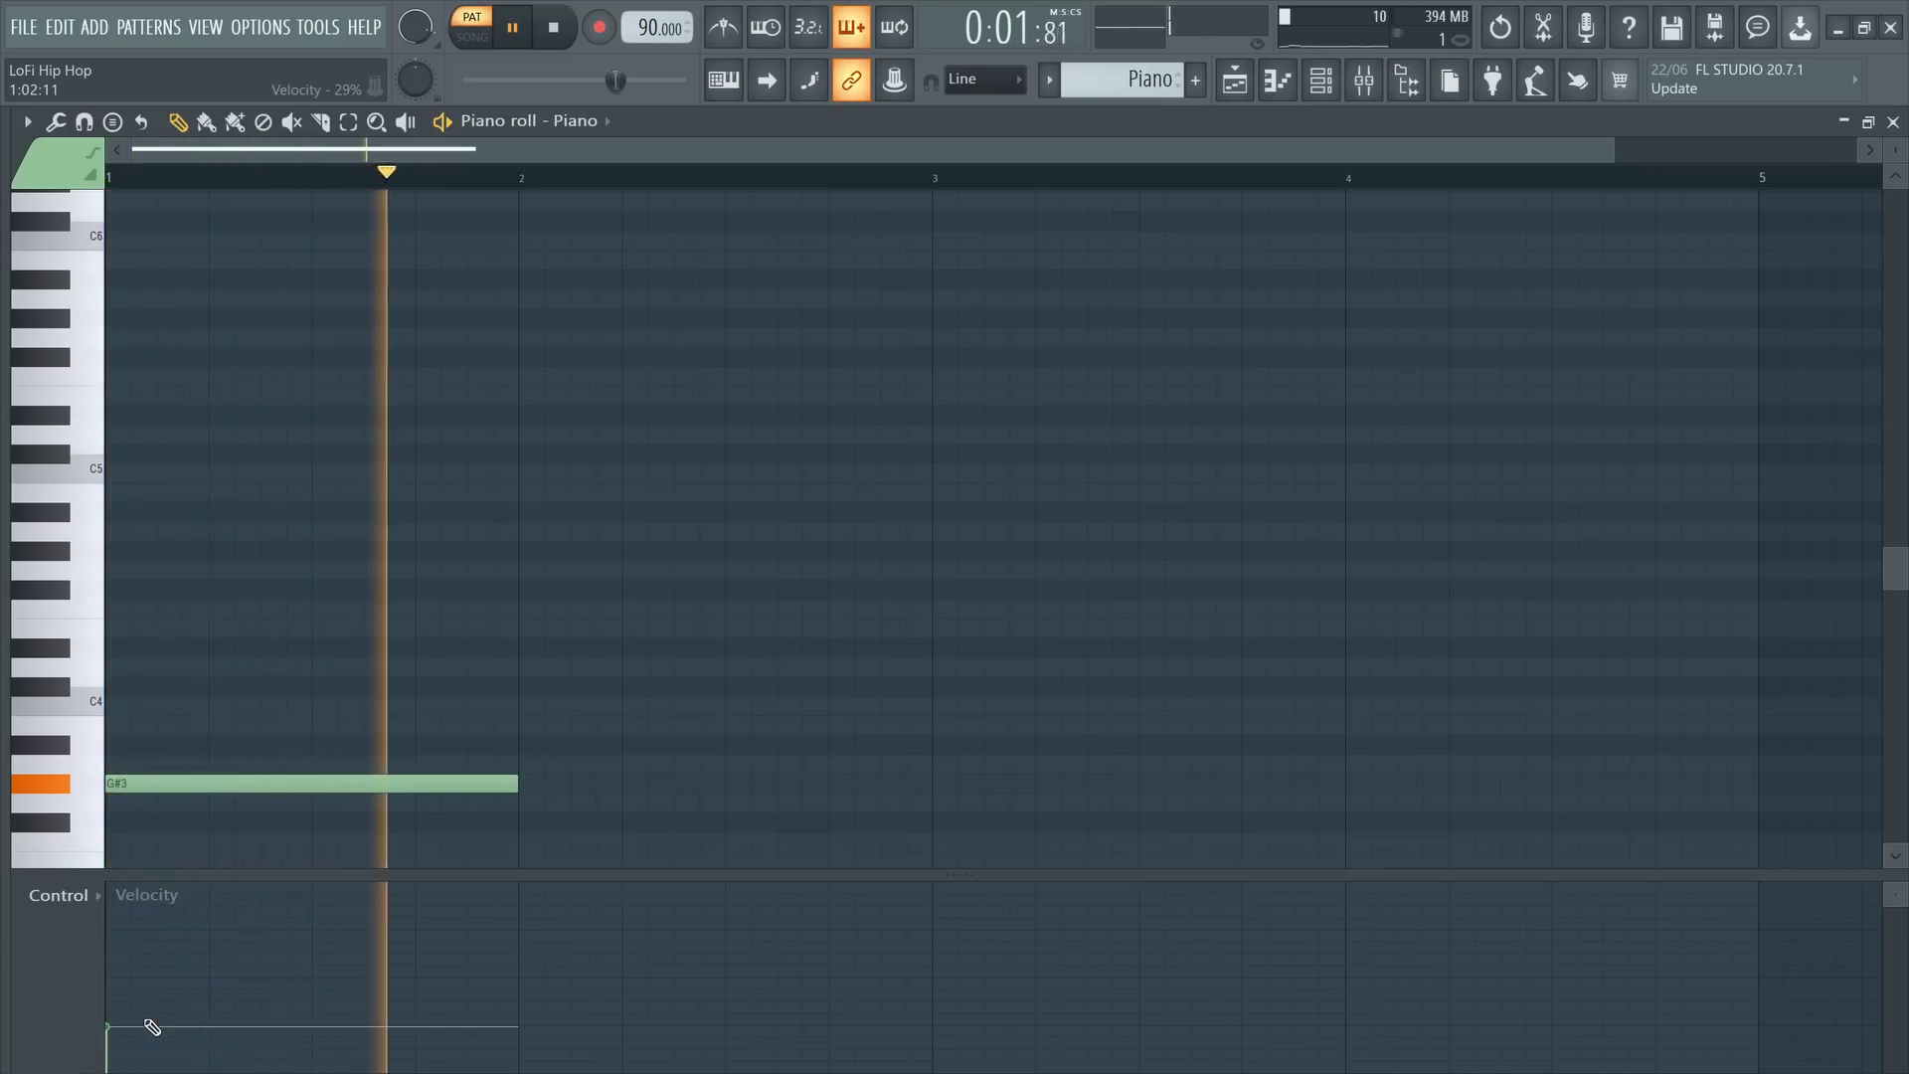
pyautogui.press('space')
# - Add B4, D#5 and F#5 above G#3 and audition the first chord
pyautogui.click(112, 492)
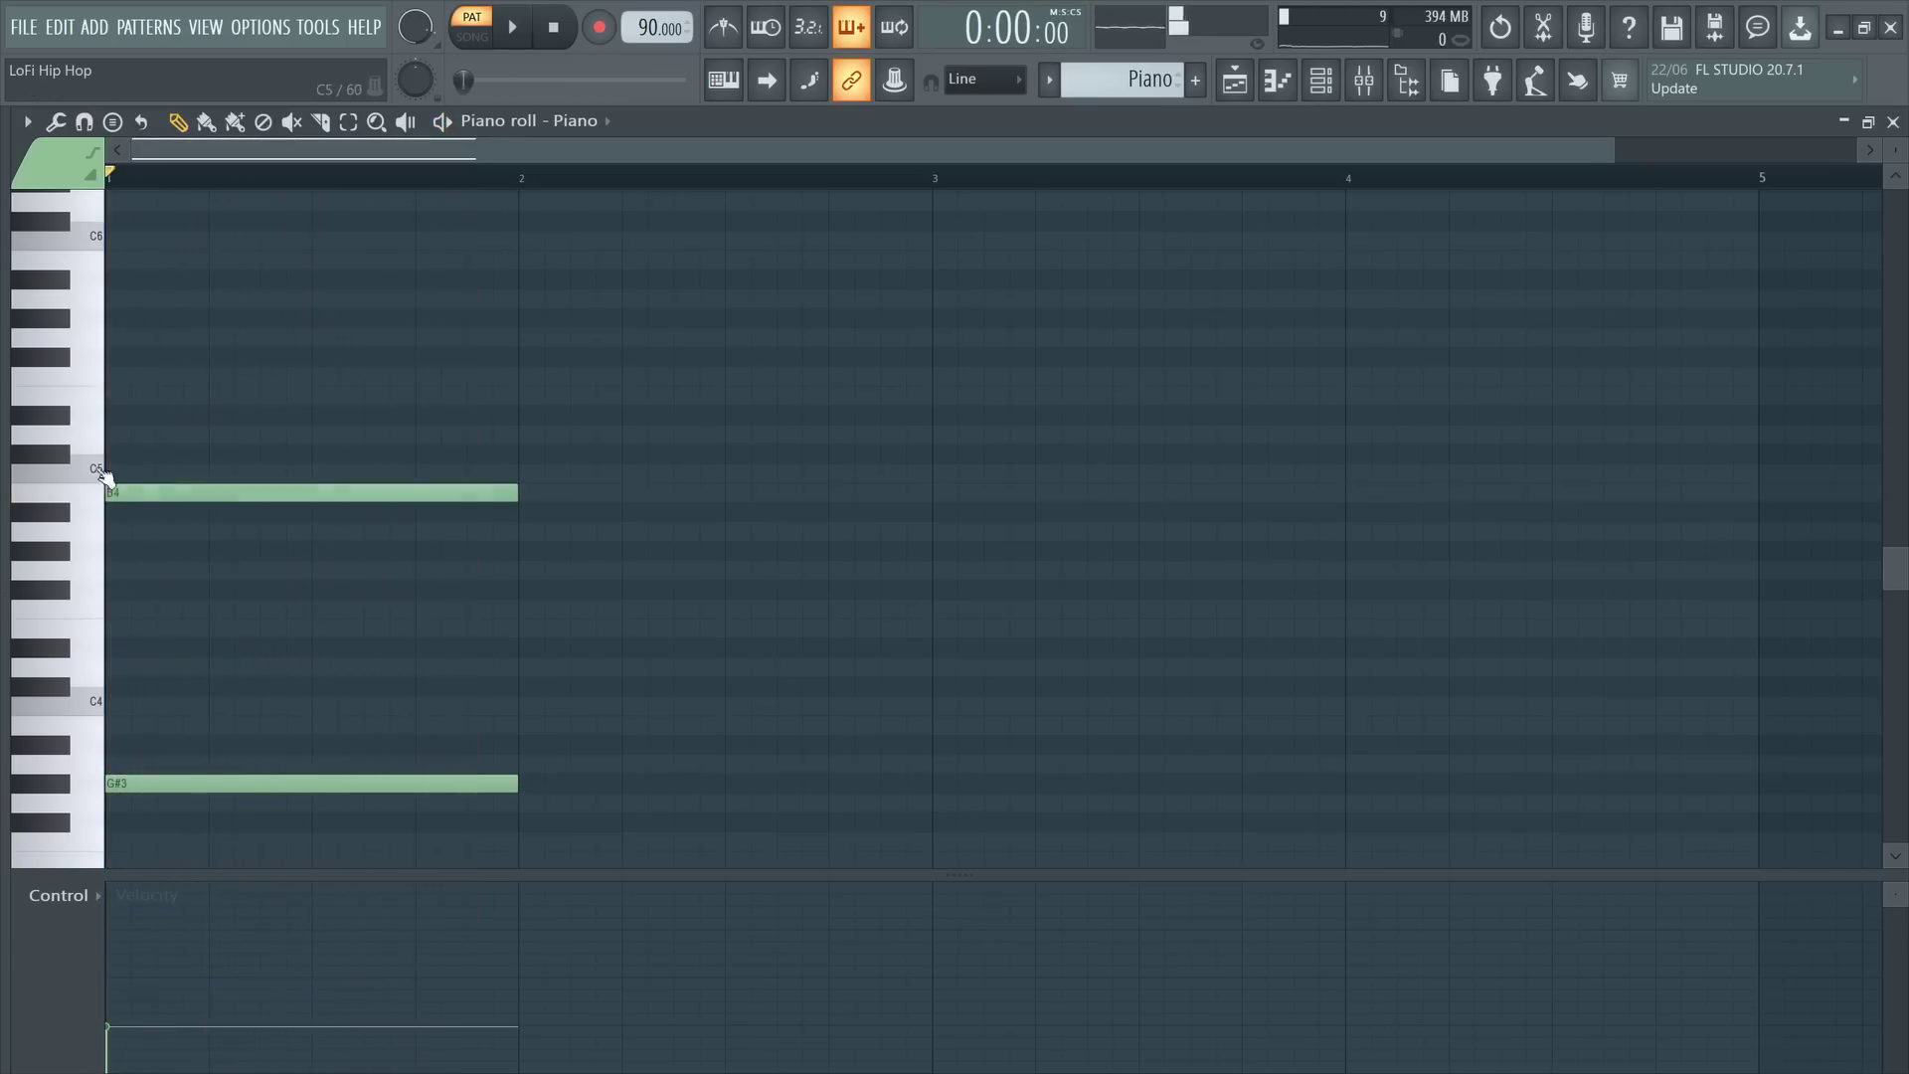
pyautogui.click(112, 415)
pyautogui.click(114, 357)
pyautogui.press('space')
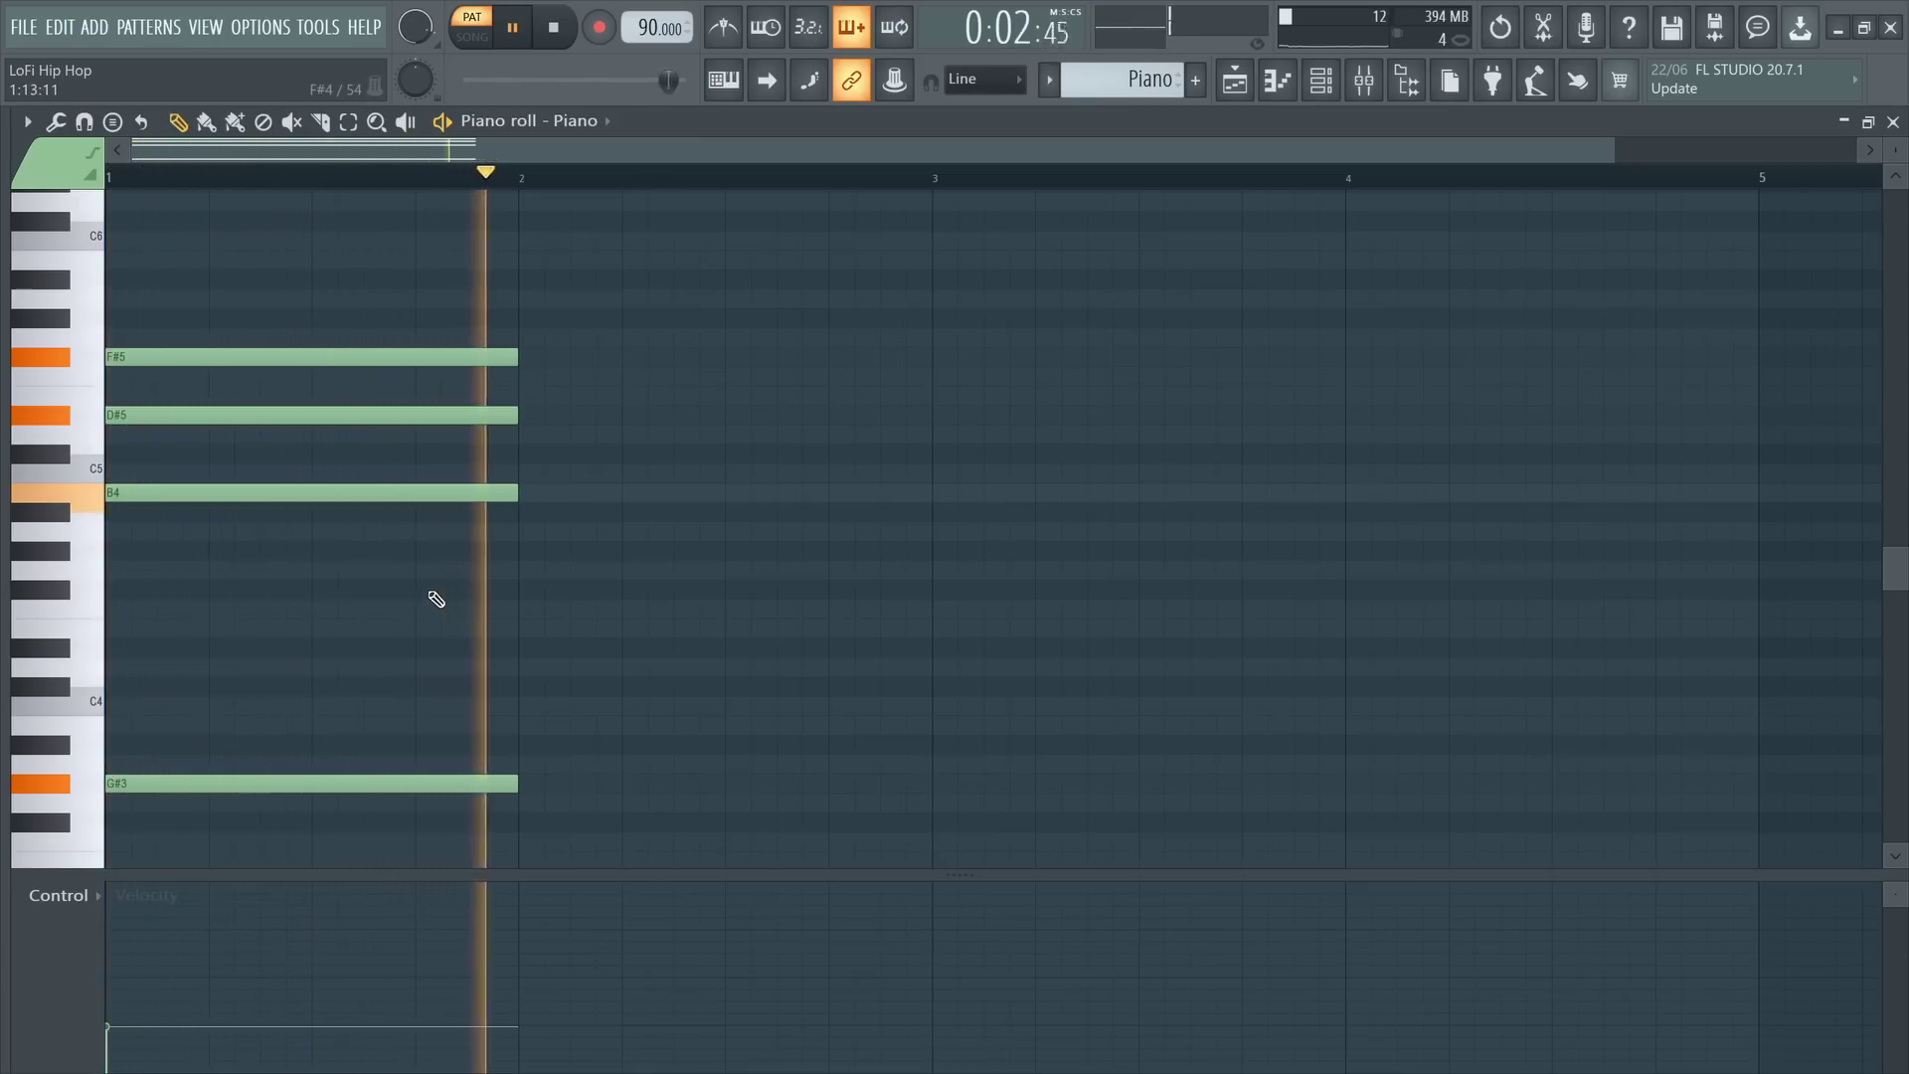
pyautogui.press('space')
# - Add F#4, A#4 and C#5 to the second chord and play both chords
pyautogui.click(435, 475)
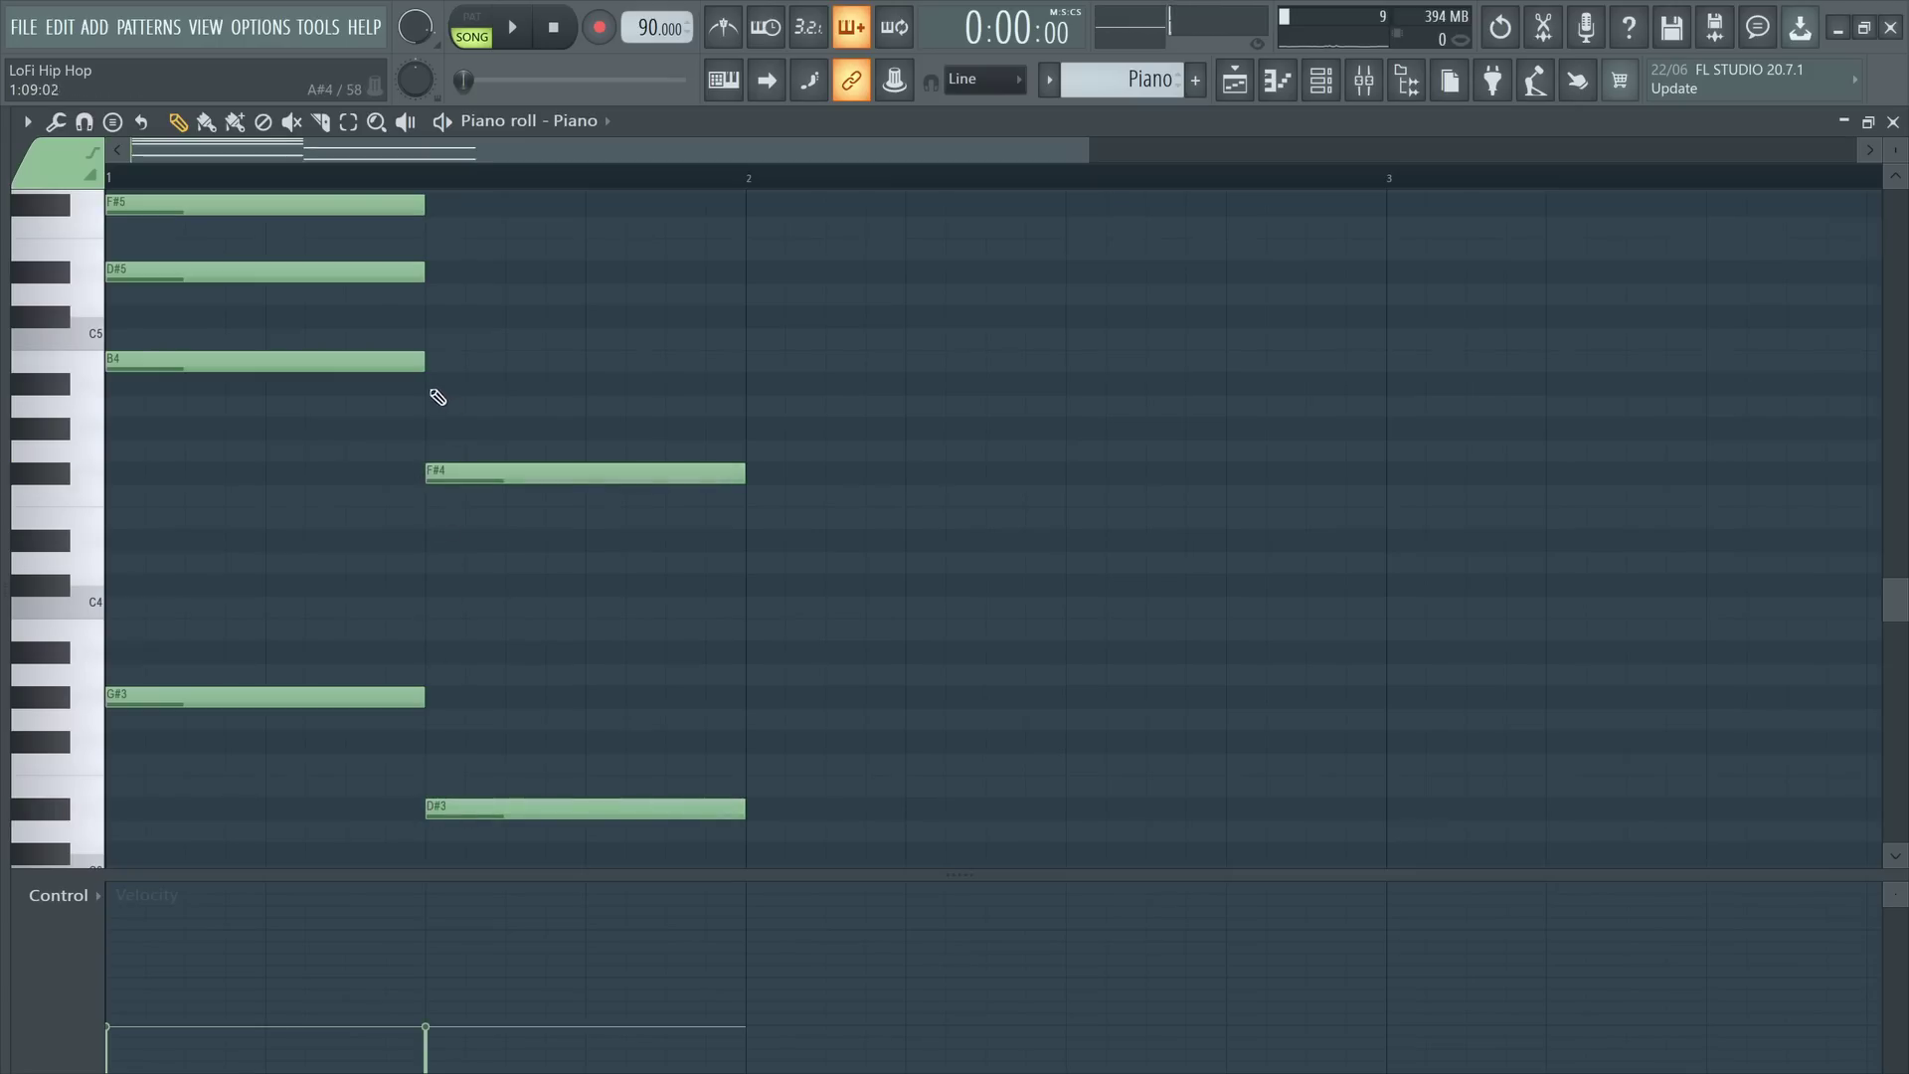
pyautogui.click(434, 384)
pyautogui.click(433, 317)
pyautogui.press('space')
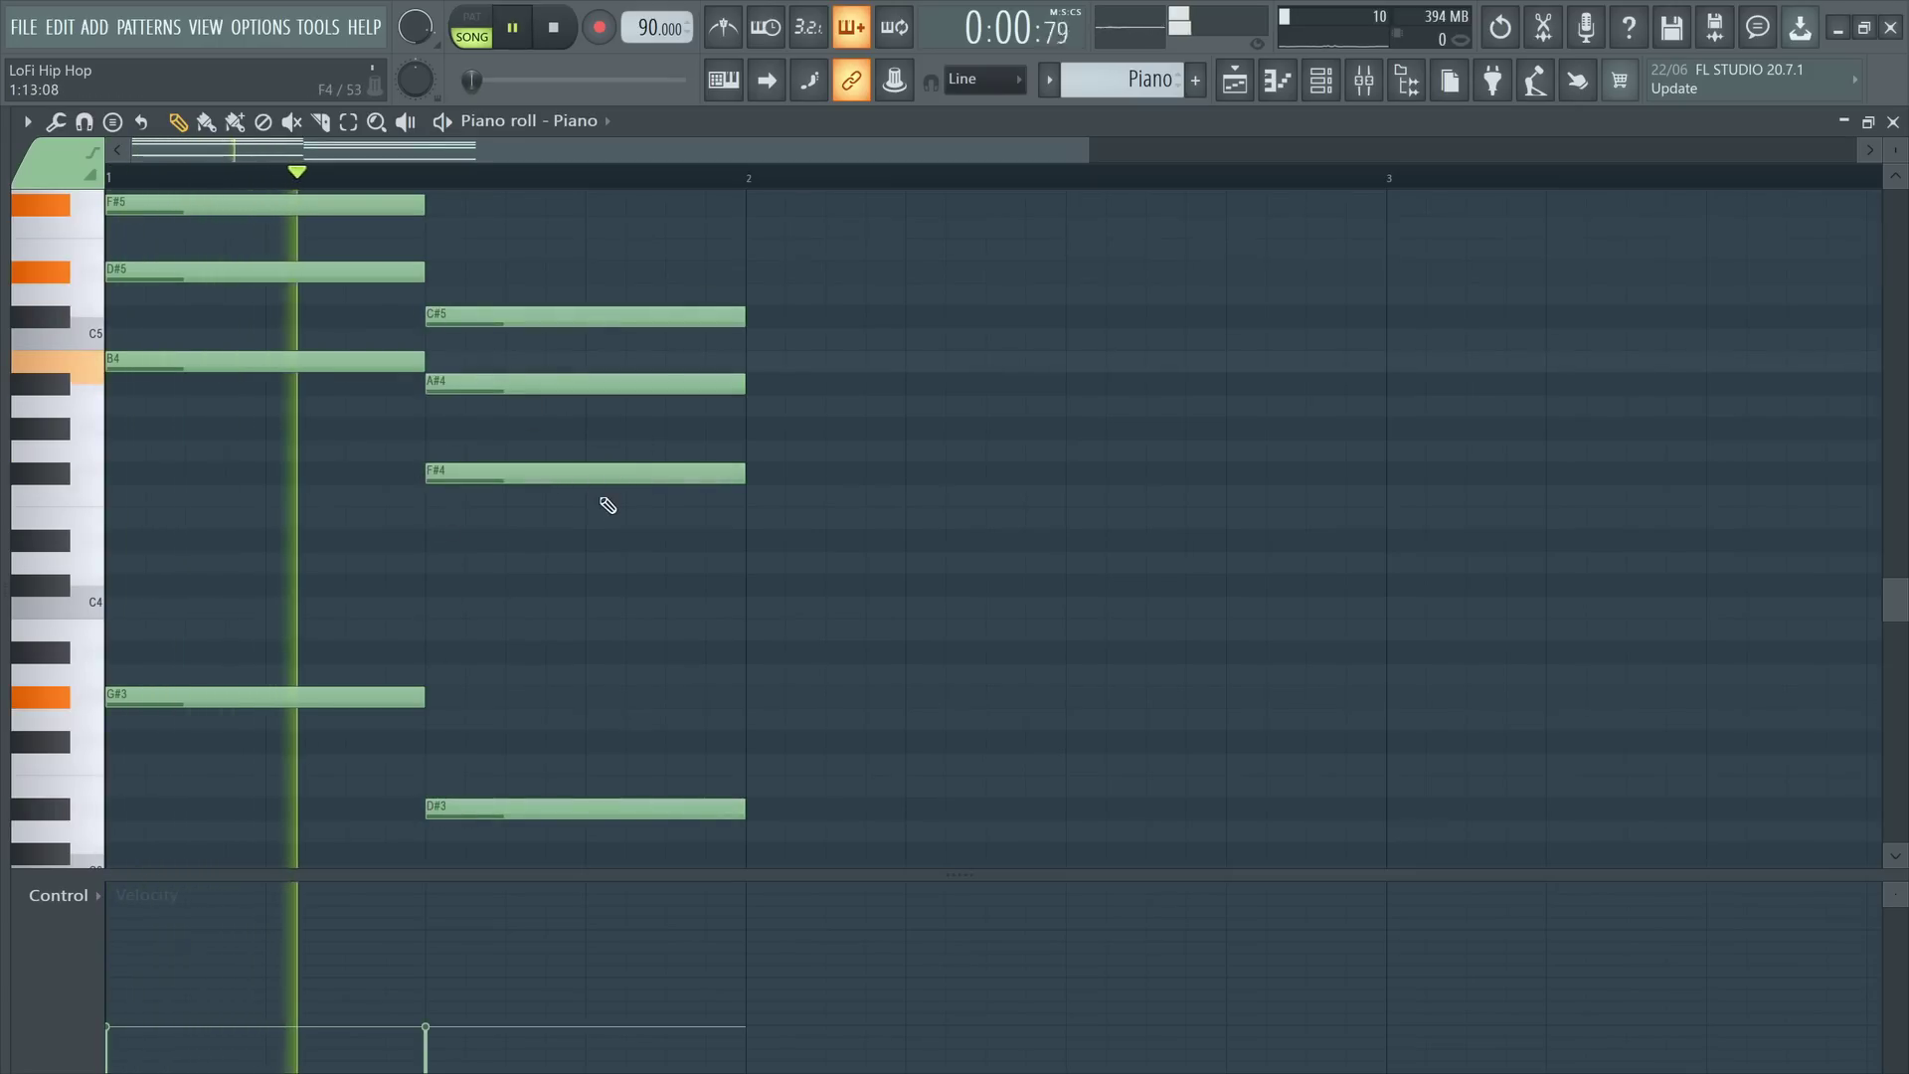
# - Shorten the second chord and add an E3, G#4, B4, D#5 chord after it
pyautogui.press('space')
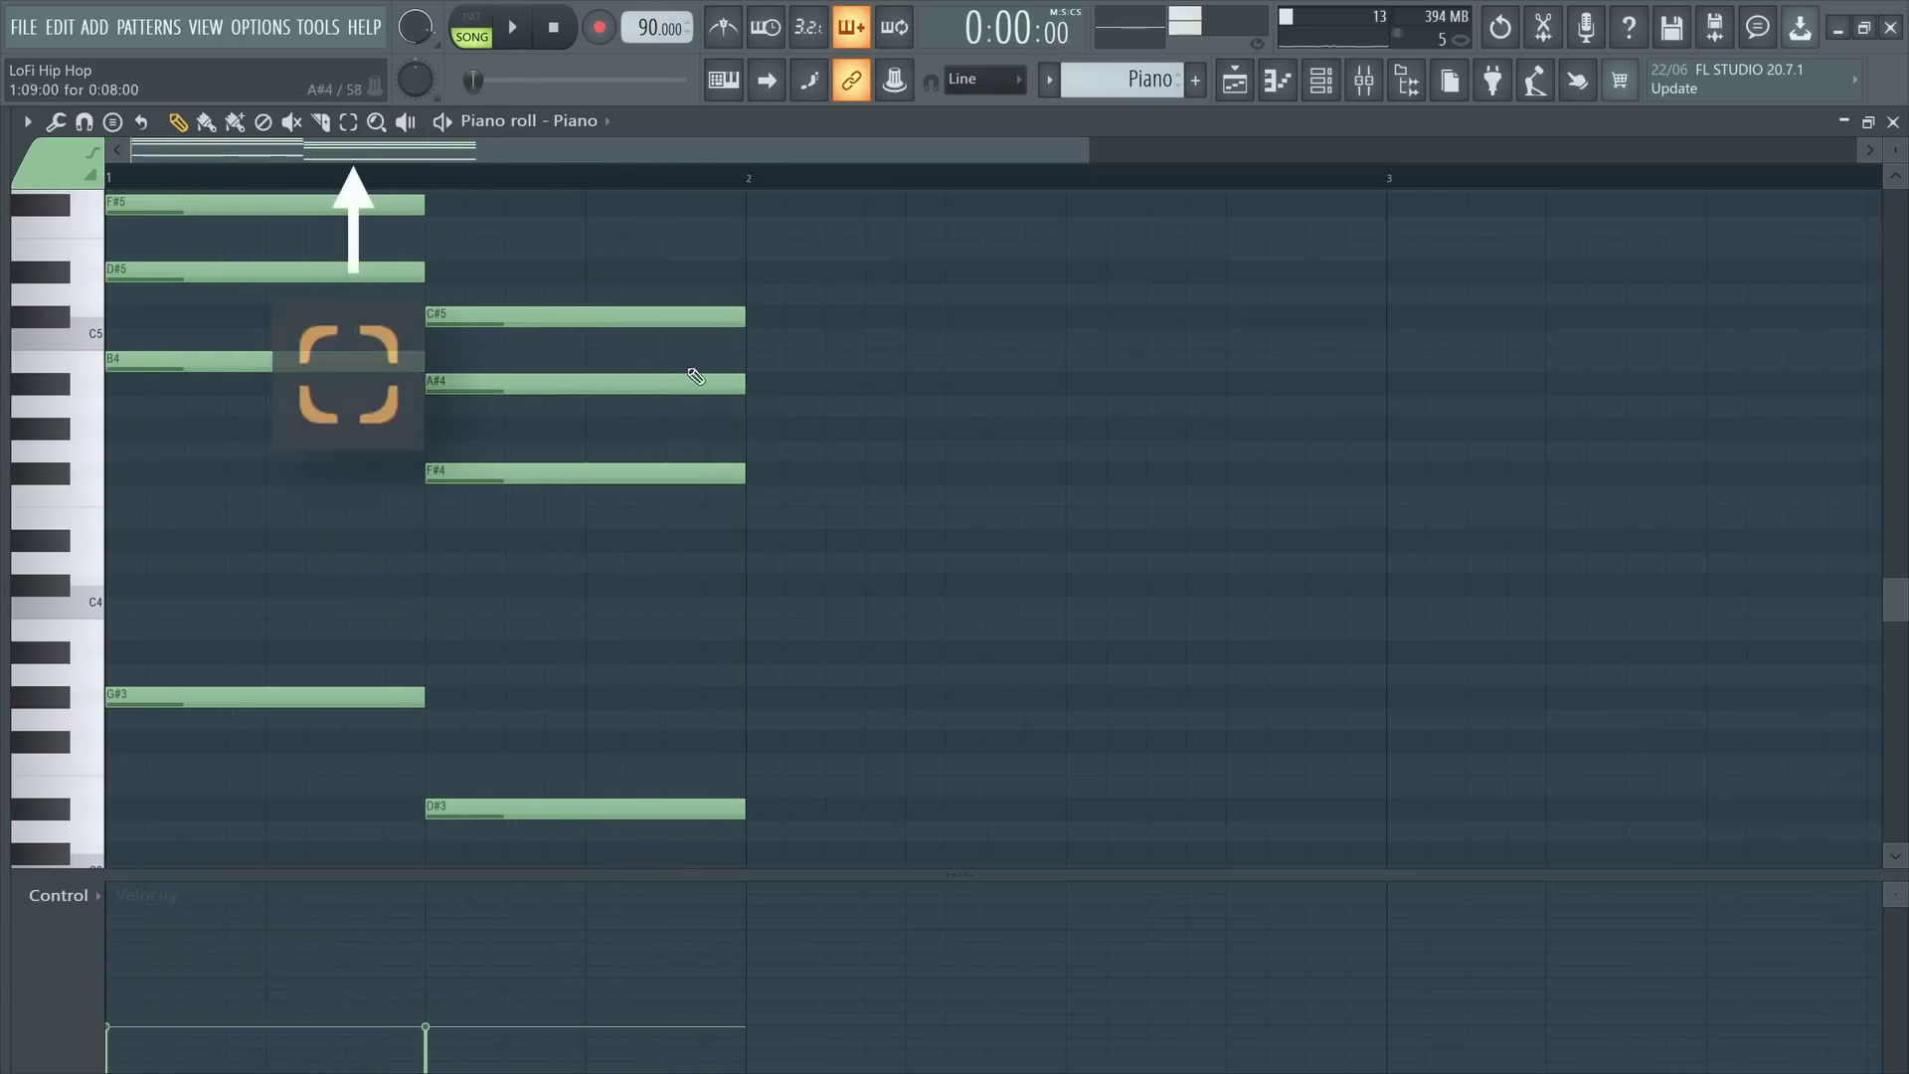
pyautogui.moveTo(752, 299); pyautogui.dragTo(418, 821)
pyautogui.scroll(-1, 780, 515)
pyautogui.moveTo(746, 760); pyautogui.dragTo(660, 777)
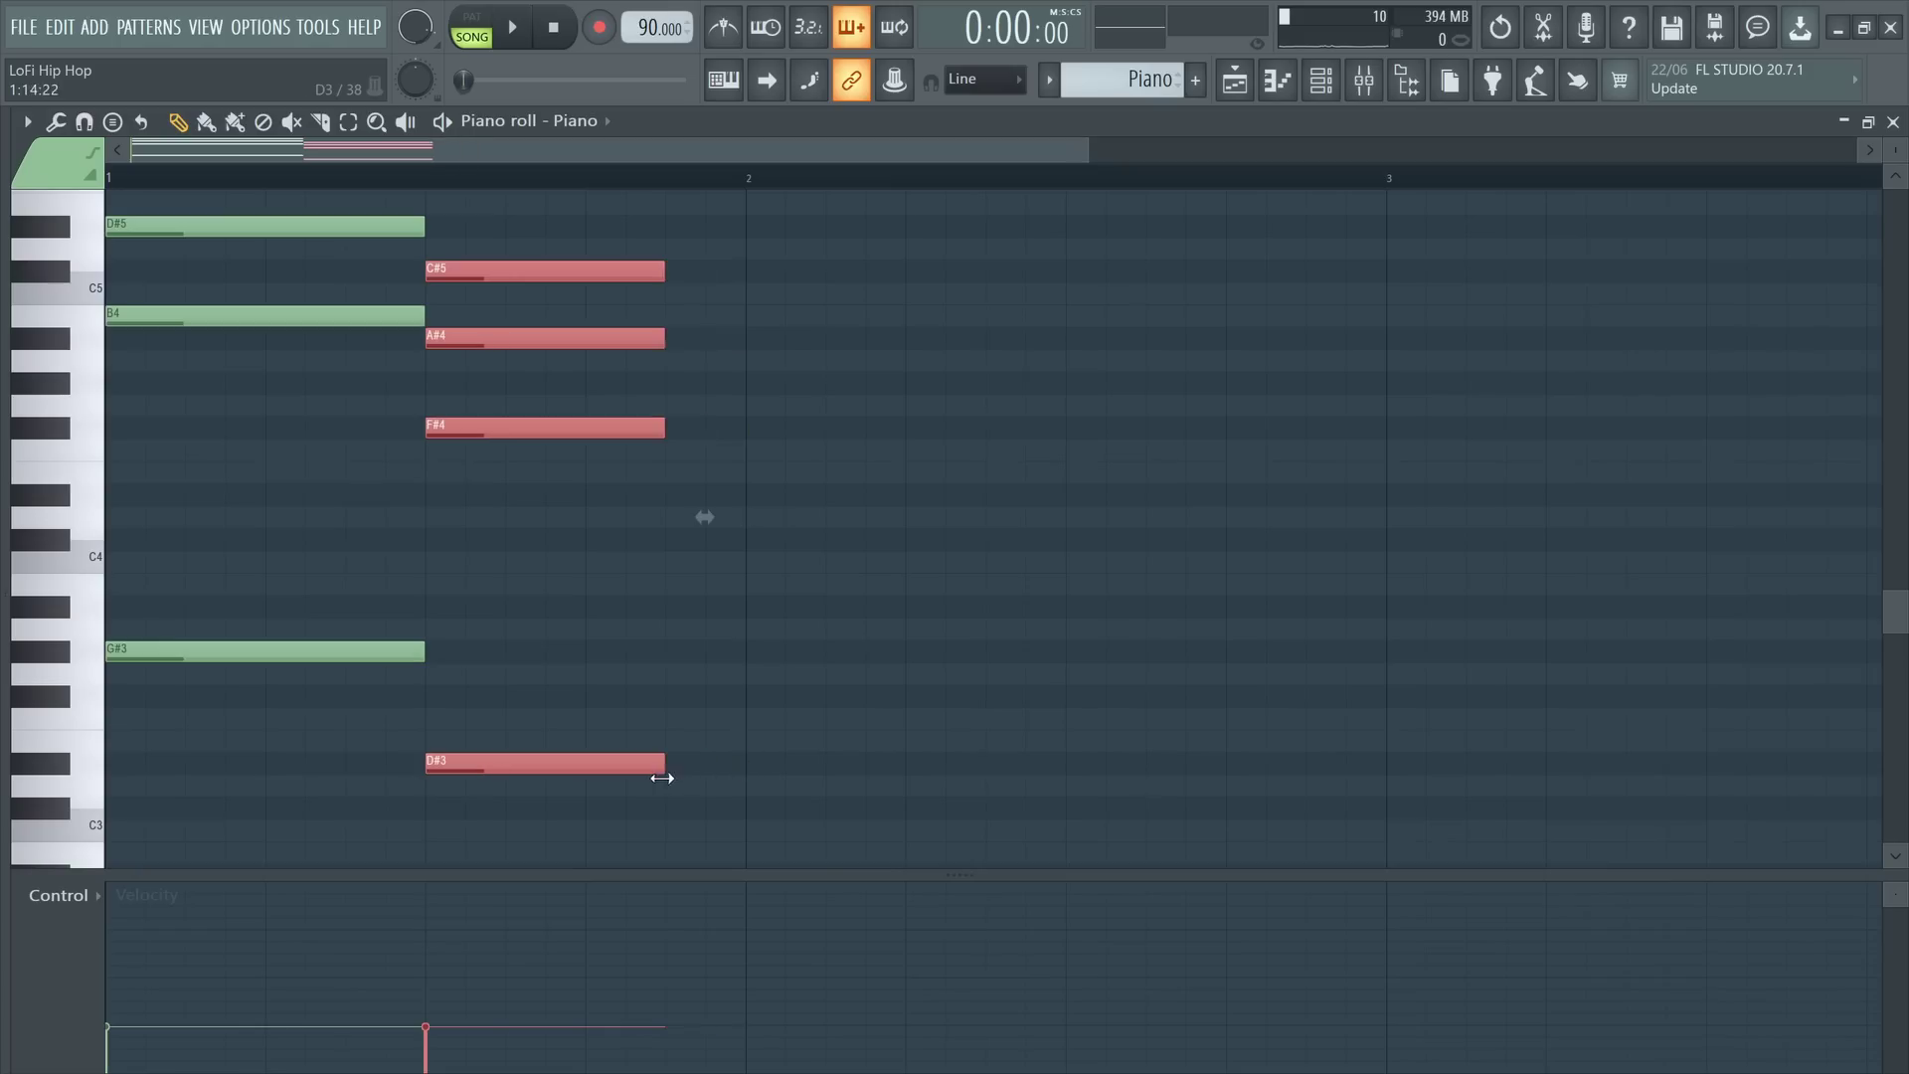
pyautogui.click(678, 784)
pyautogui.scroll(1, 674, 814)
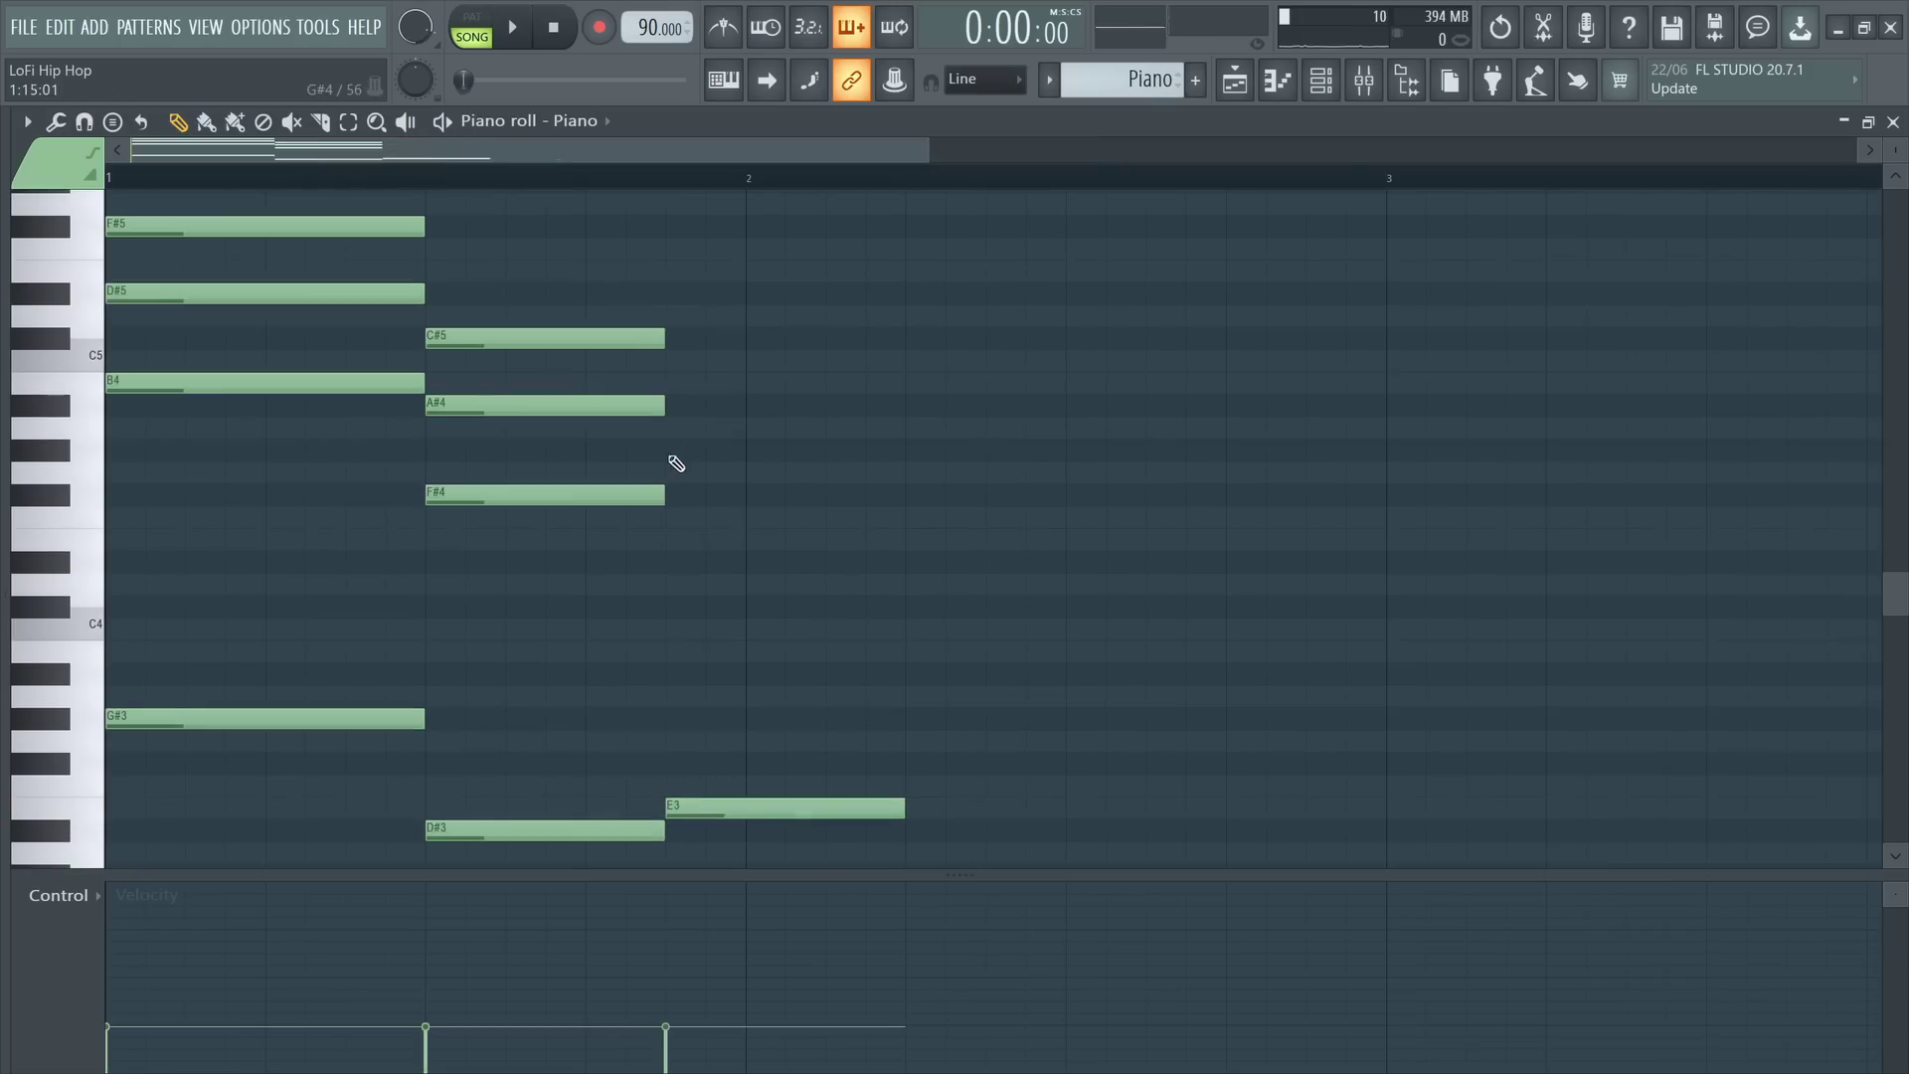
pyautogui.click(673, 450)
pyautogui.click(673, 383)
pyautogui.click(669, 294)
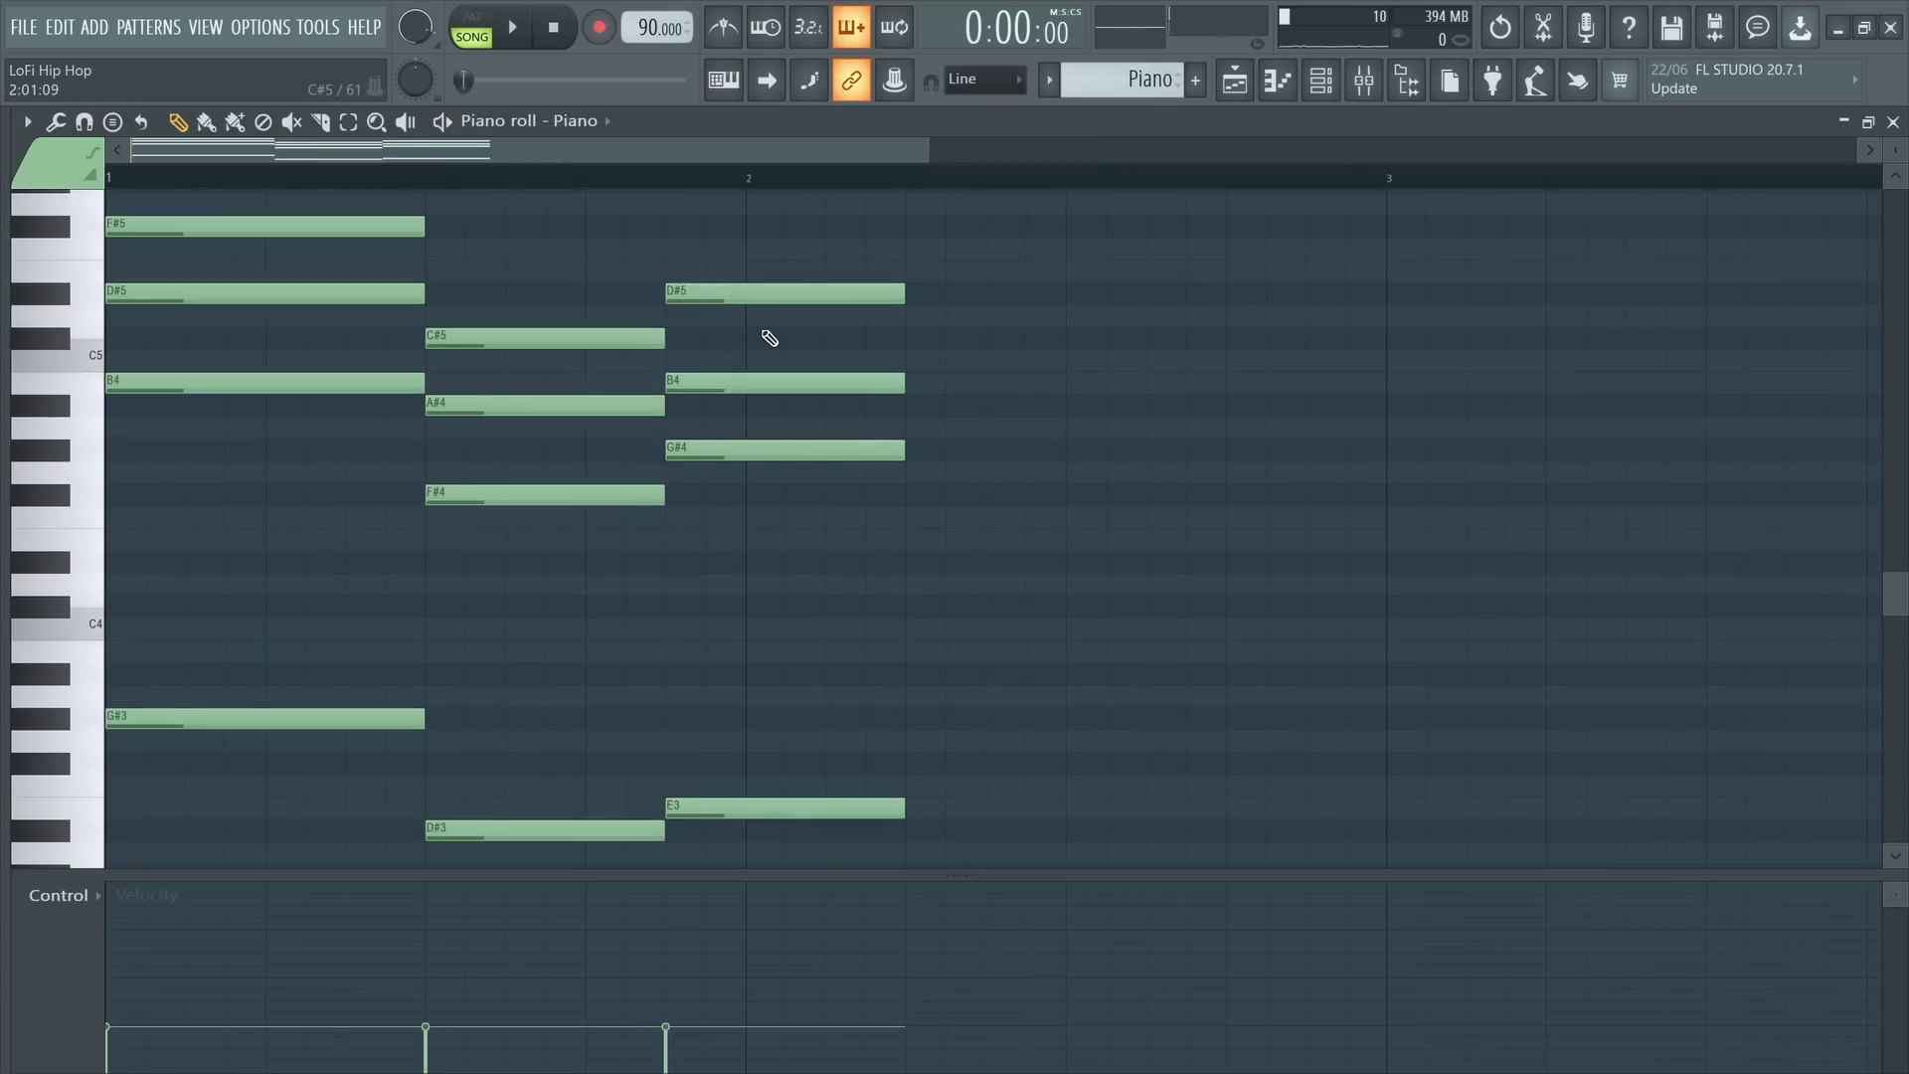
pyautogui.press('space')
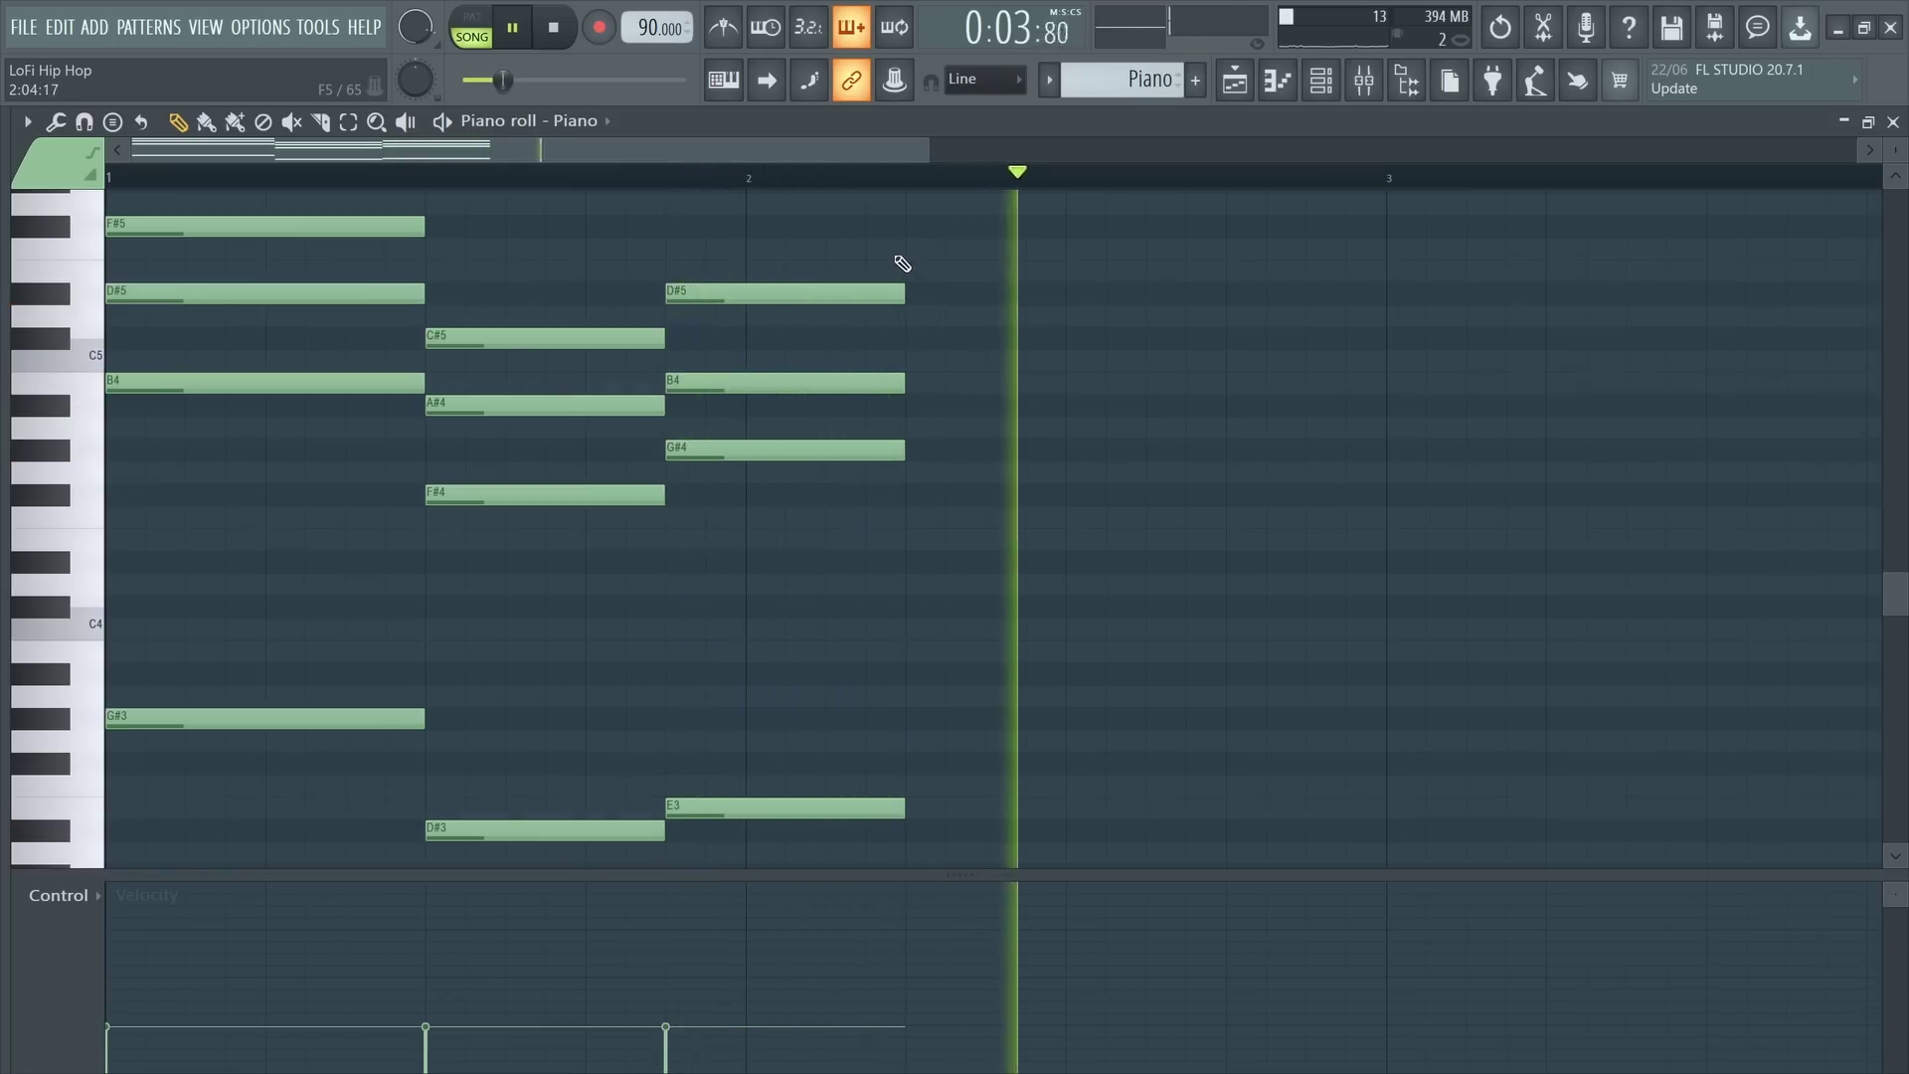
pyautogui.press('space')
pyautogui.scroll(-1, 821, 235)
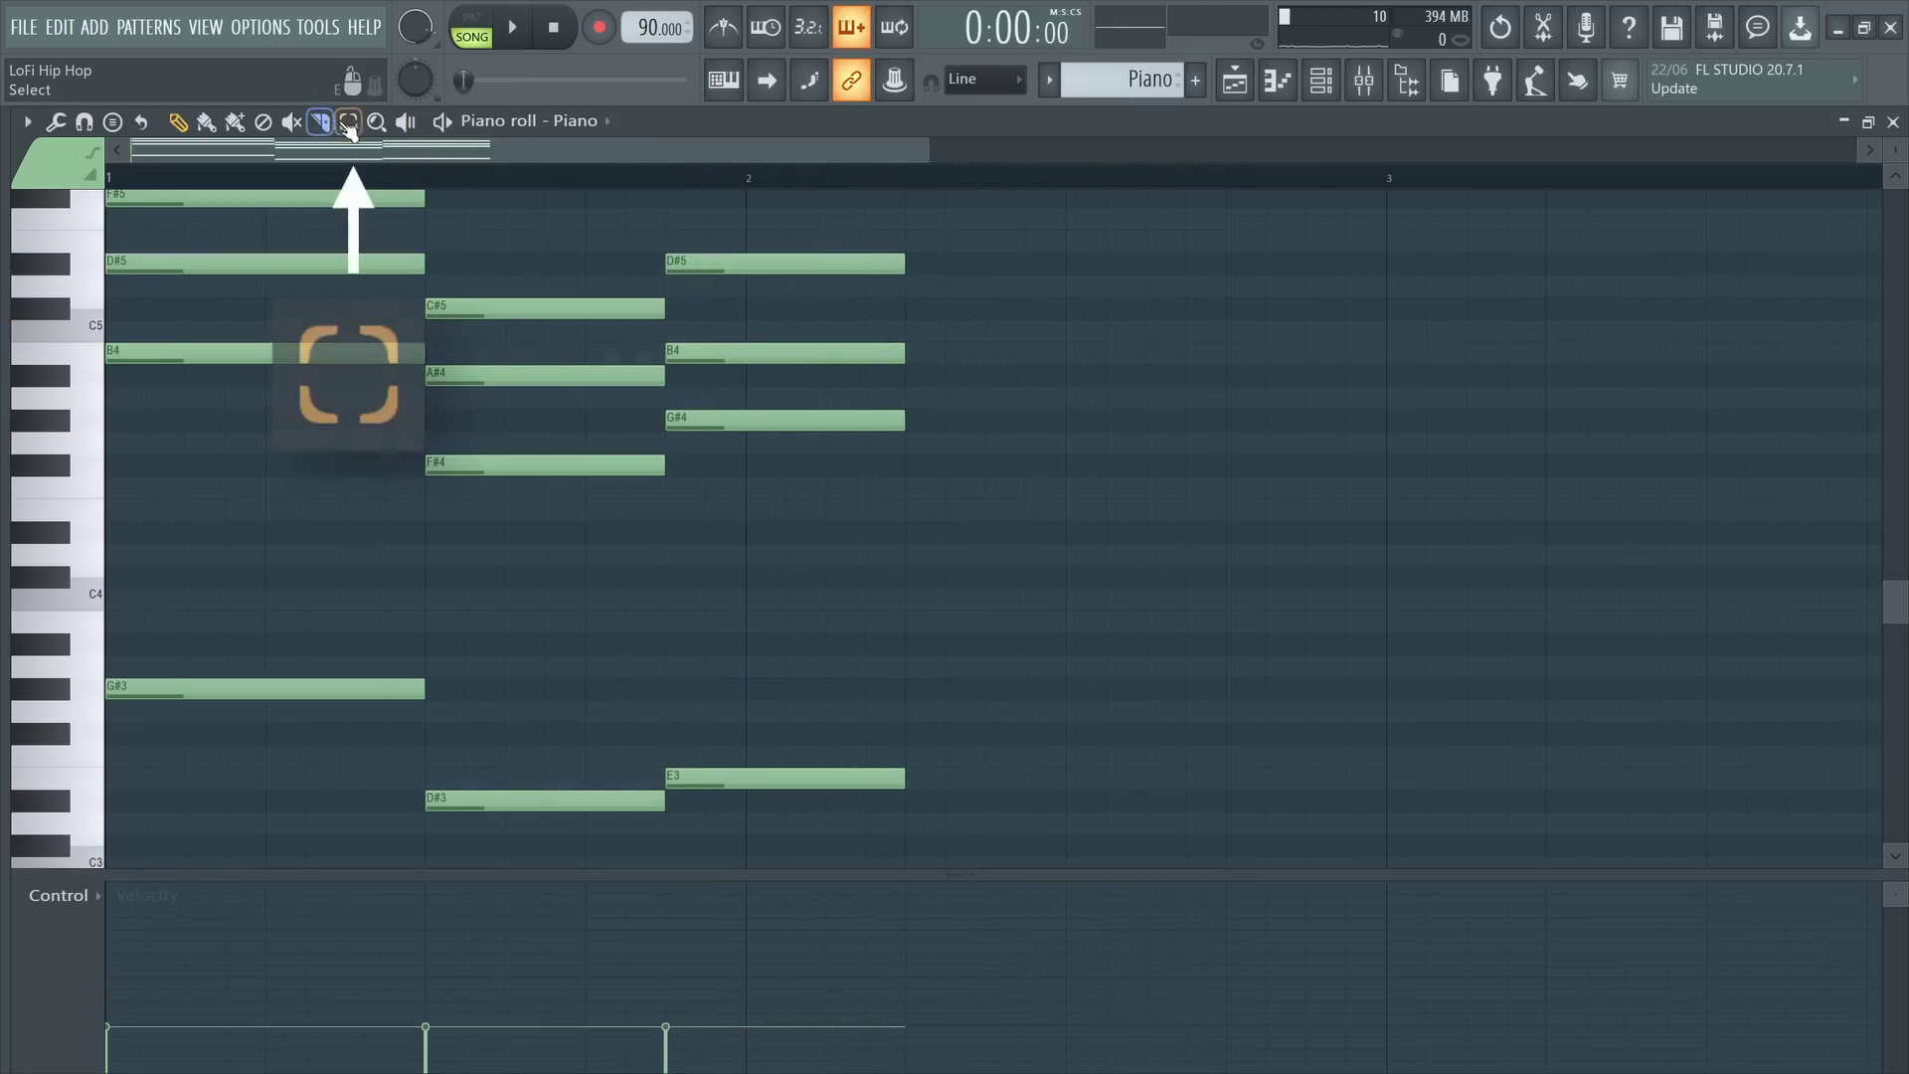
# - Extend the D#5, B4, G#4 and E3 notes to end at bar 3
pyautogui.click(349, 124)
pyautogui.moveTo(952, 233); pyautogui.dragTo(830, 848)
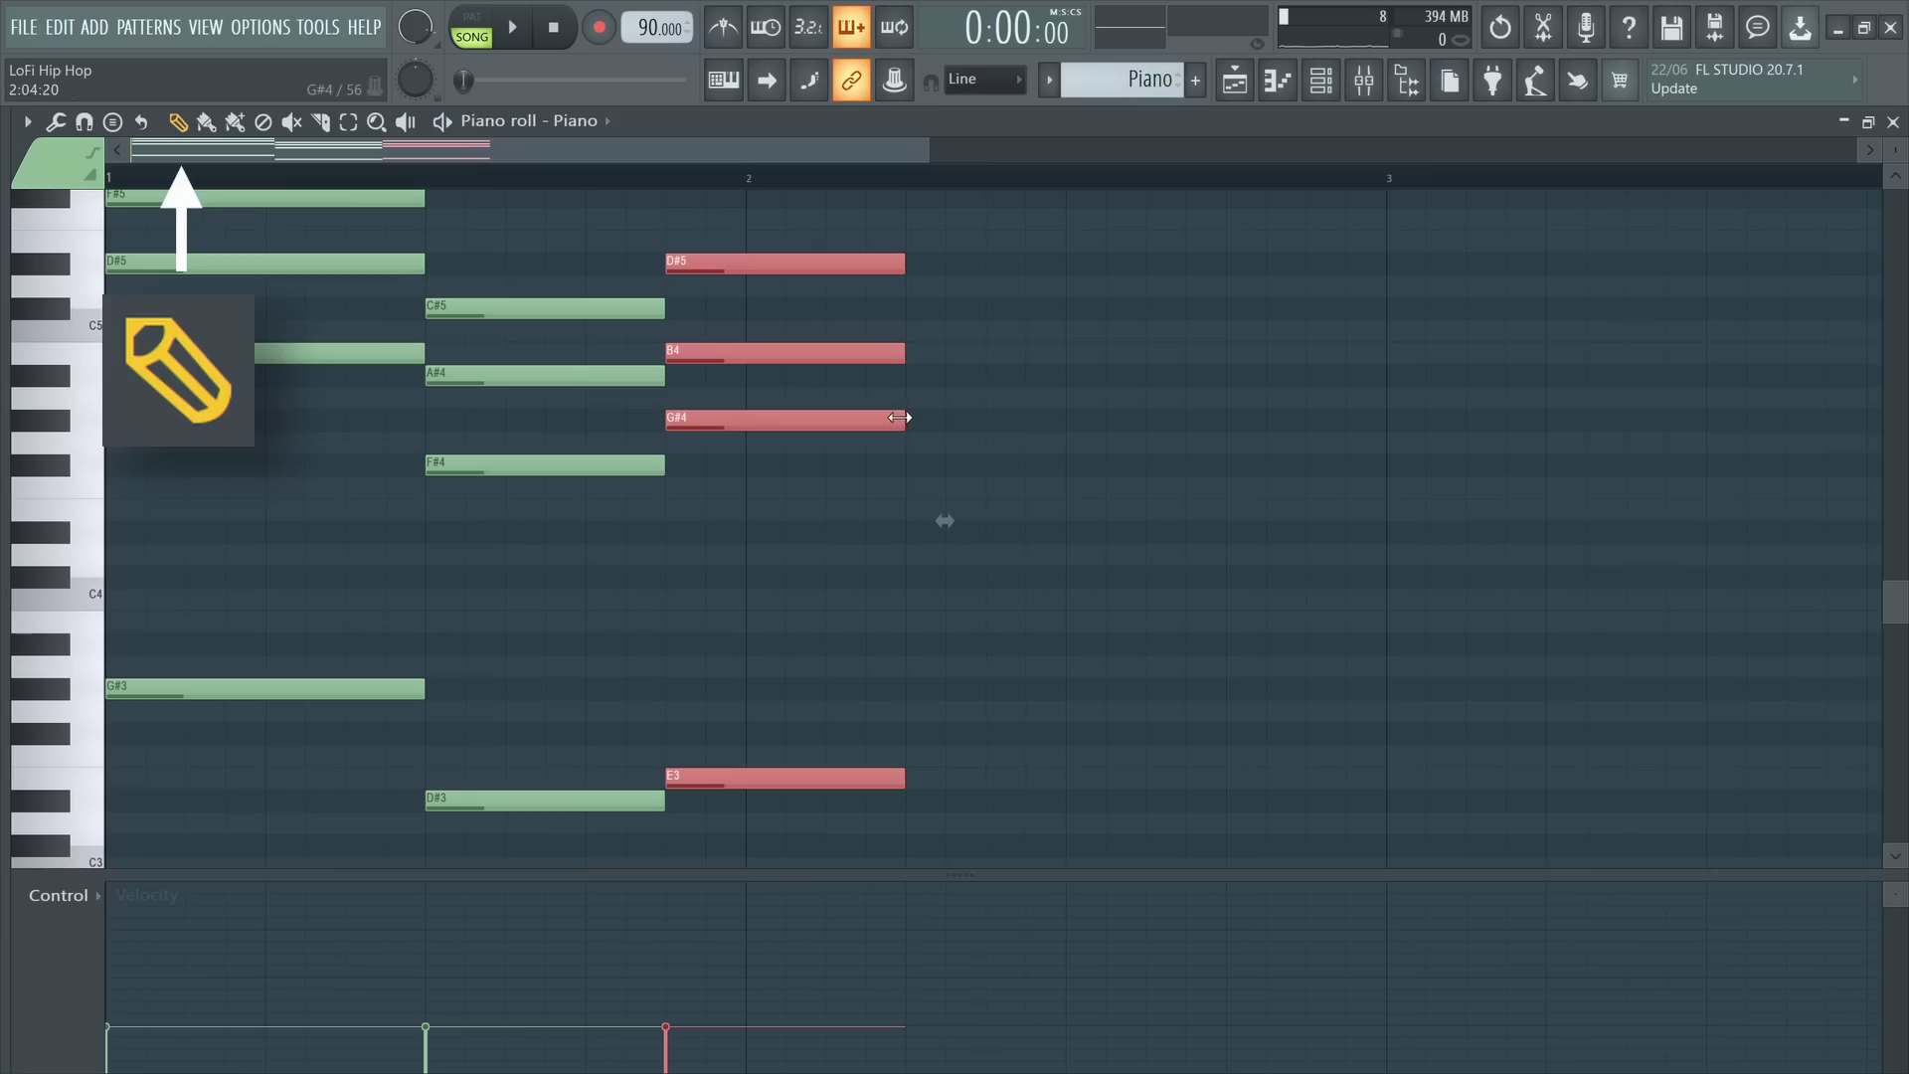
pyautogui.moveTo(901, 418); pyautogui.dragTo(1369, 433)
pyautogui.scroll(-2, 1427, 521)
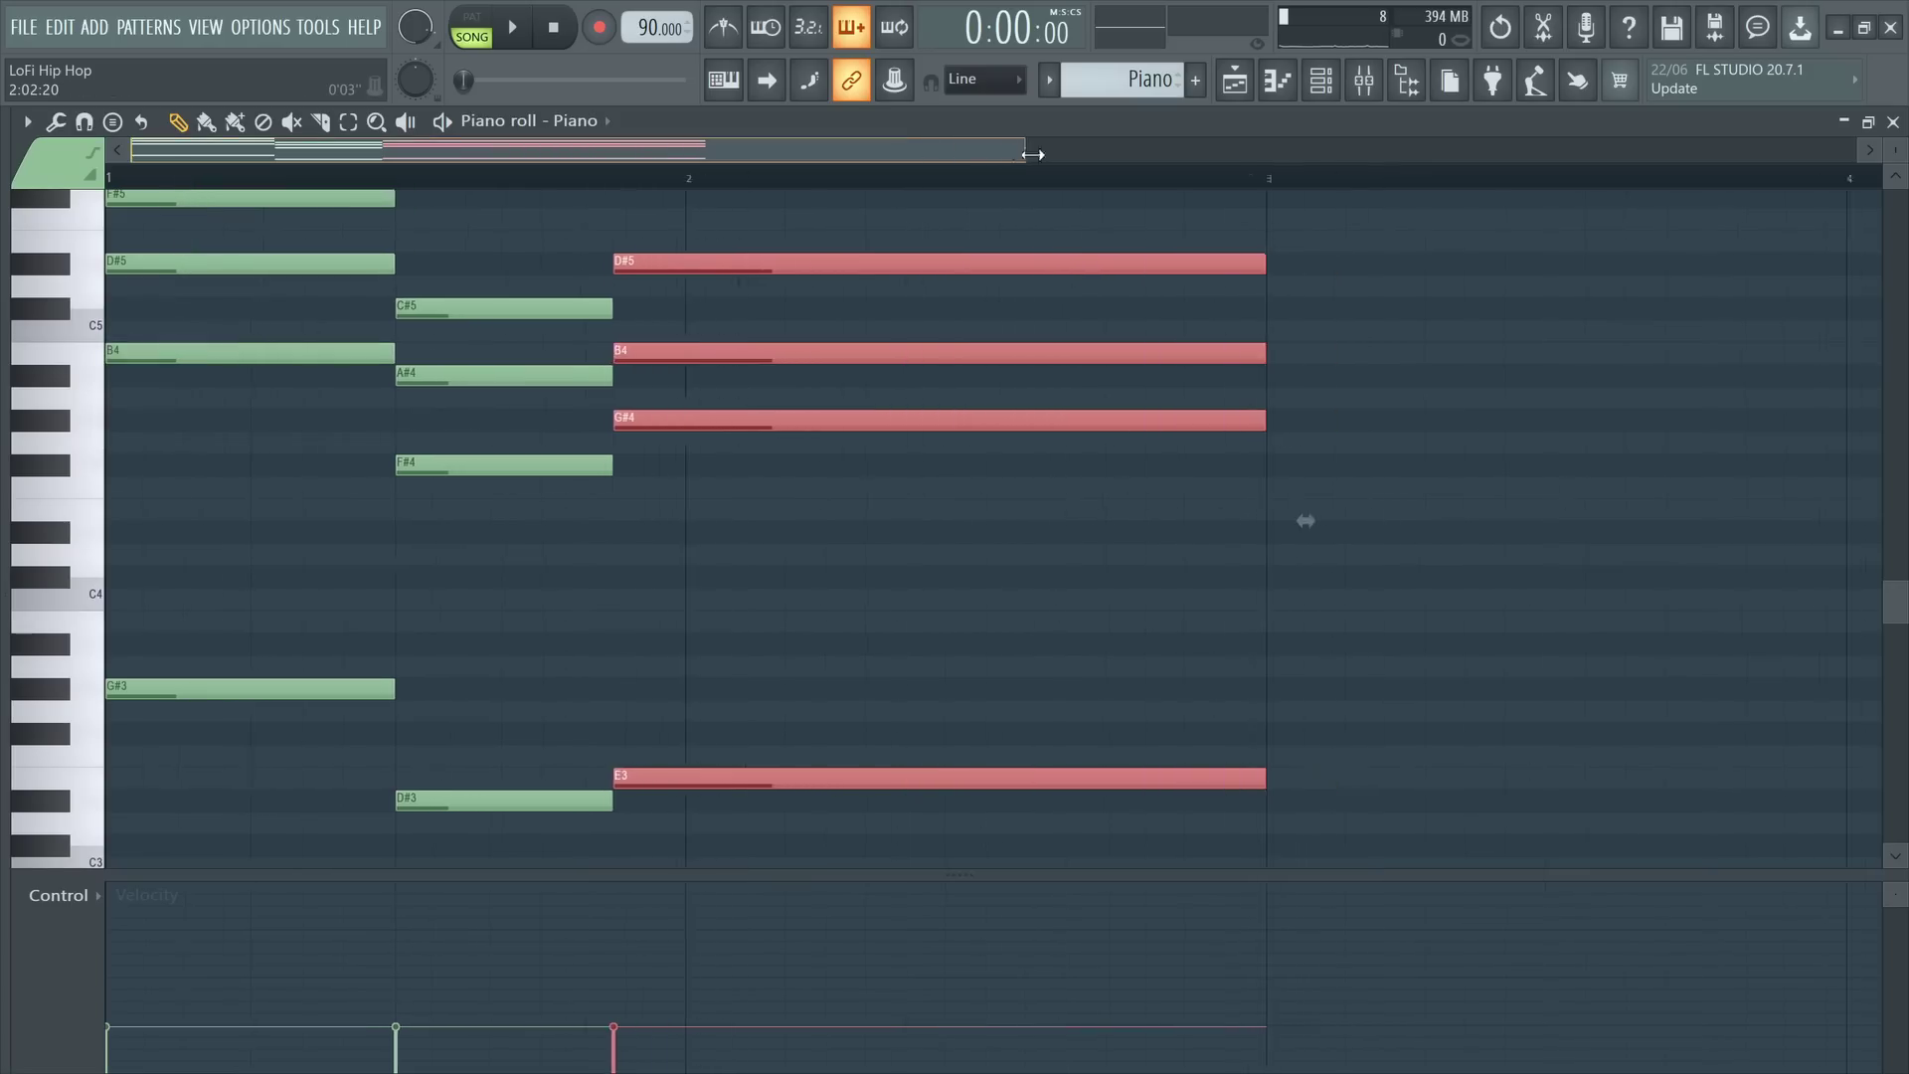
pyautogui.scroll(-2, 1299, 521)
pyautogui.scroll(-1, 959, 521)
# - Duplicate the whole chord phrase right after itself
pyautogui.click(825, 532)
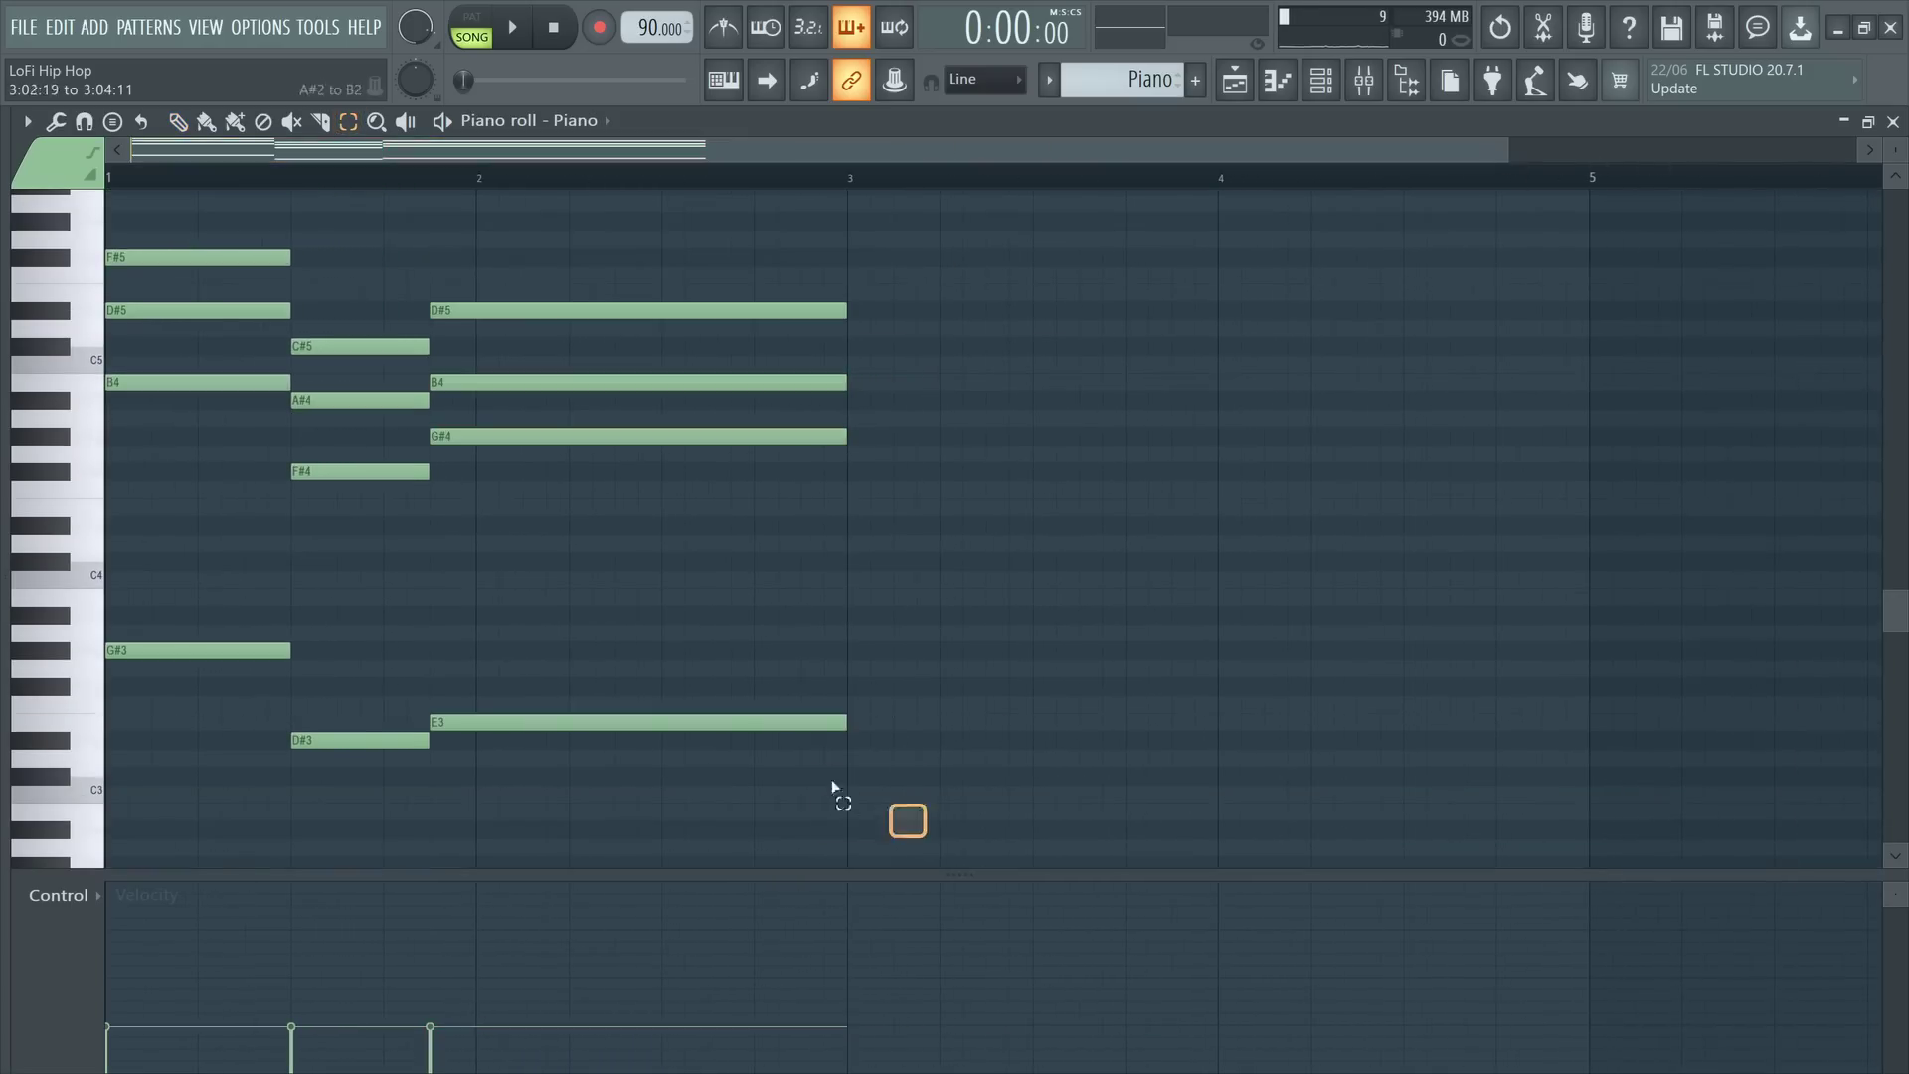
pyautogui.moveTo(919, 835); pyautogui.dragTo(136, 252)
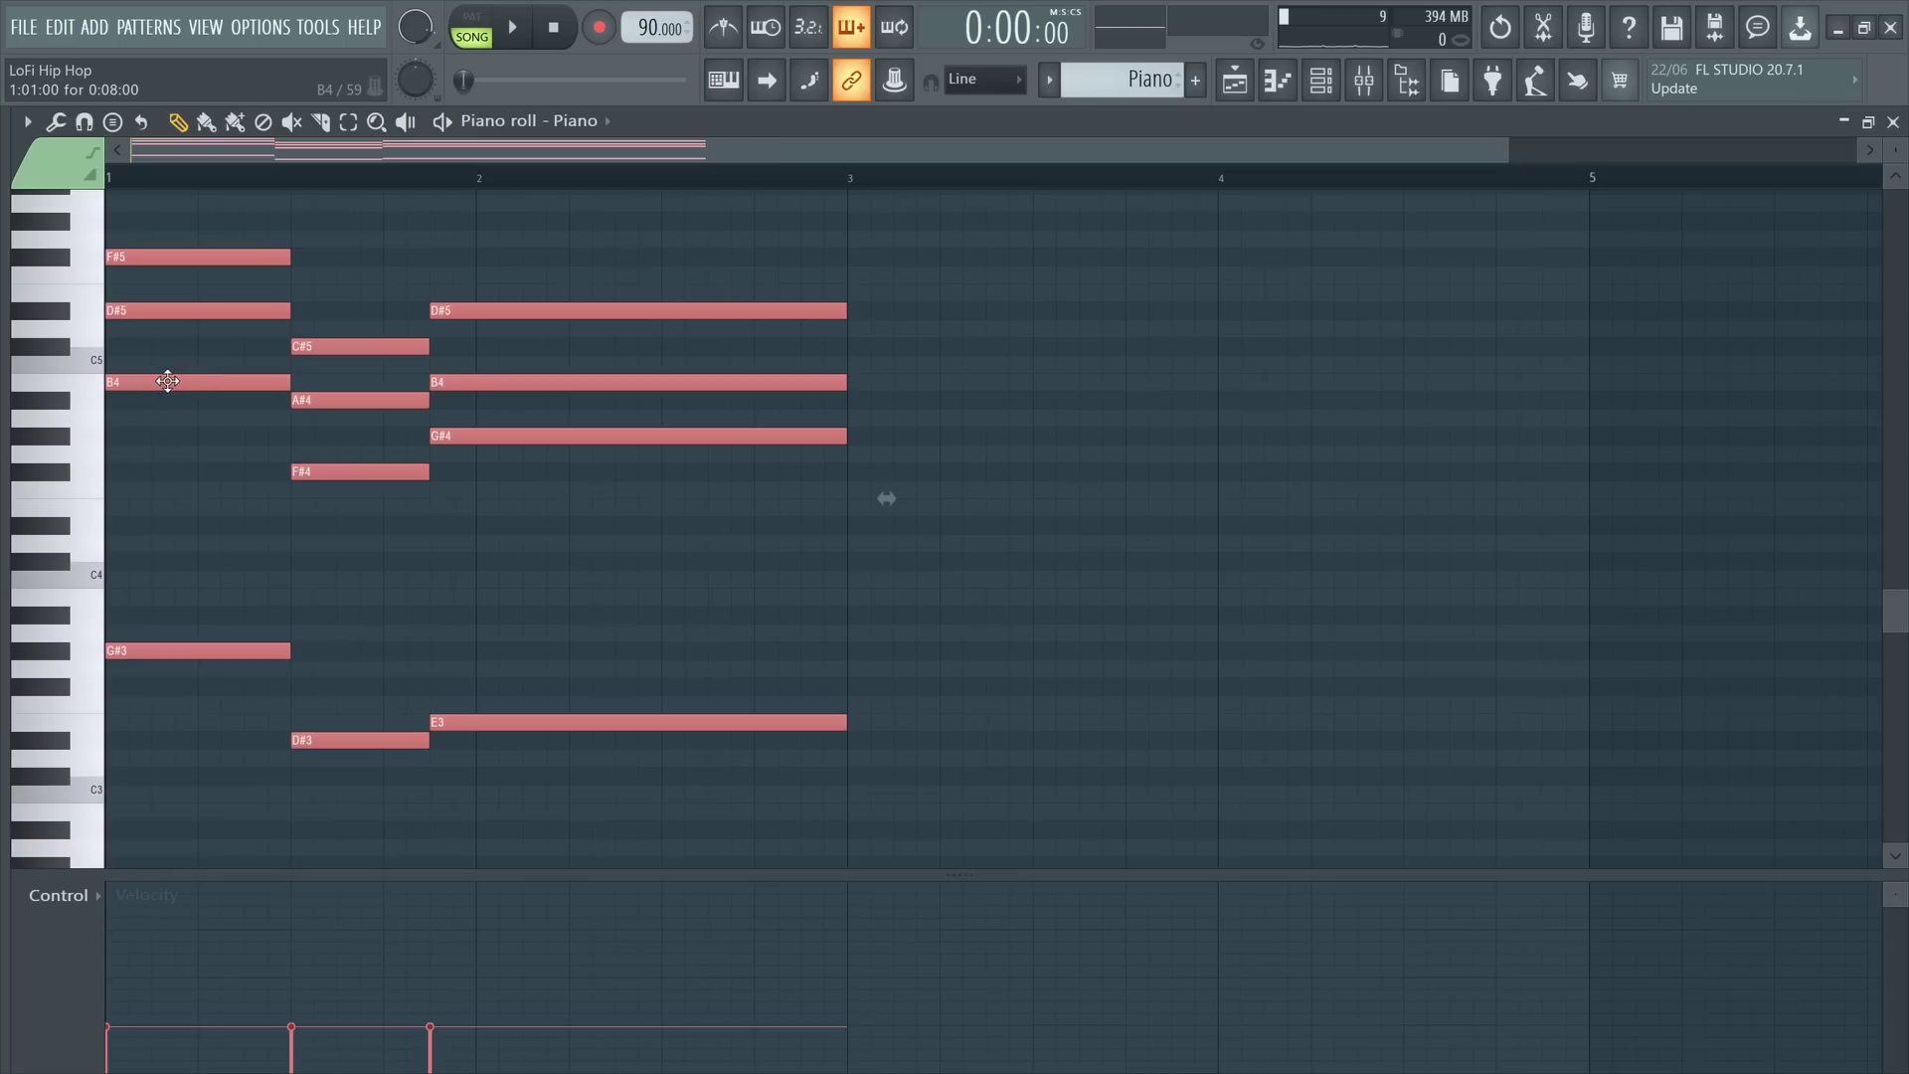
pyautogui.hotkey('ctrl', 'b')
pyautogui.hotkey('ctrl', 'b')
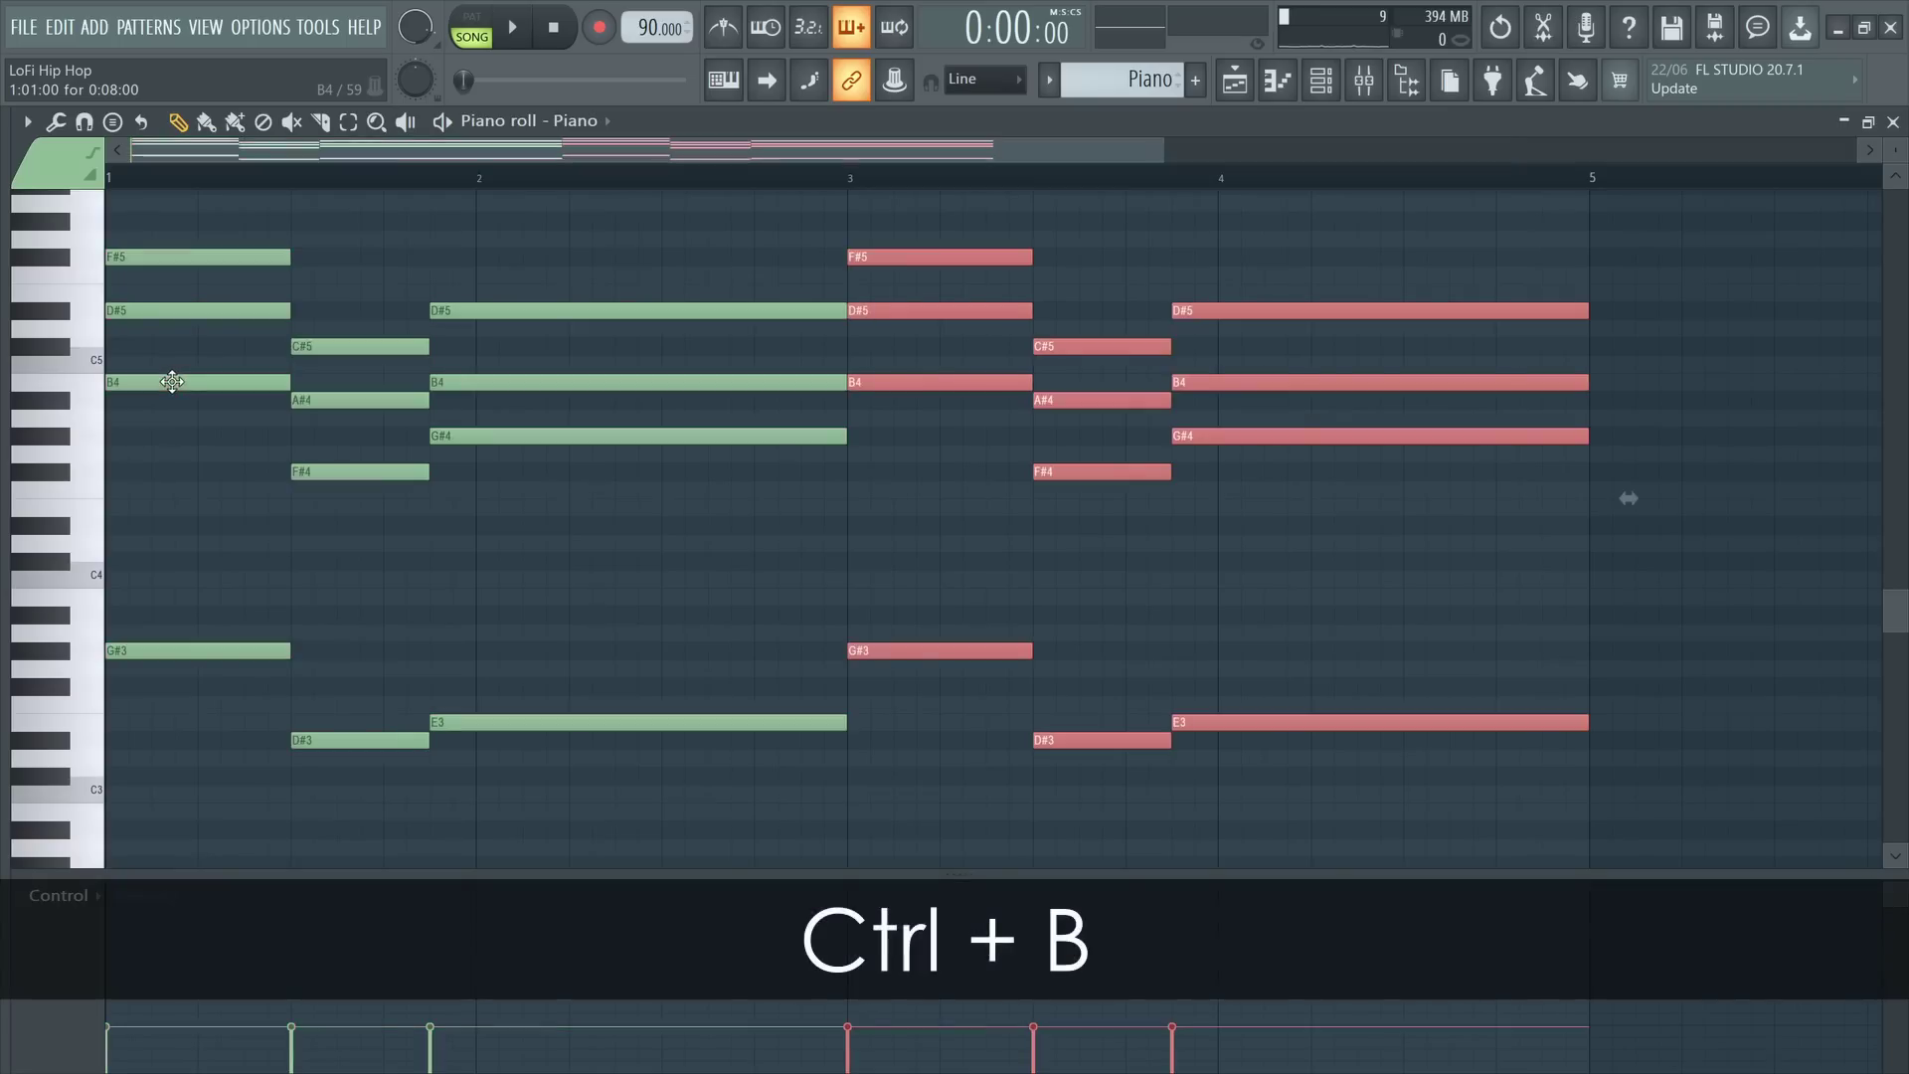
# - Add A#5 and F#5 notes in bar 3, lower the bar-4 chord, and delete a stray note
pyautogui.press('space')
pyautogui.scroll(1, 806, 209)
pyautogui.click(861, 228)
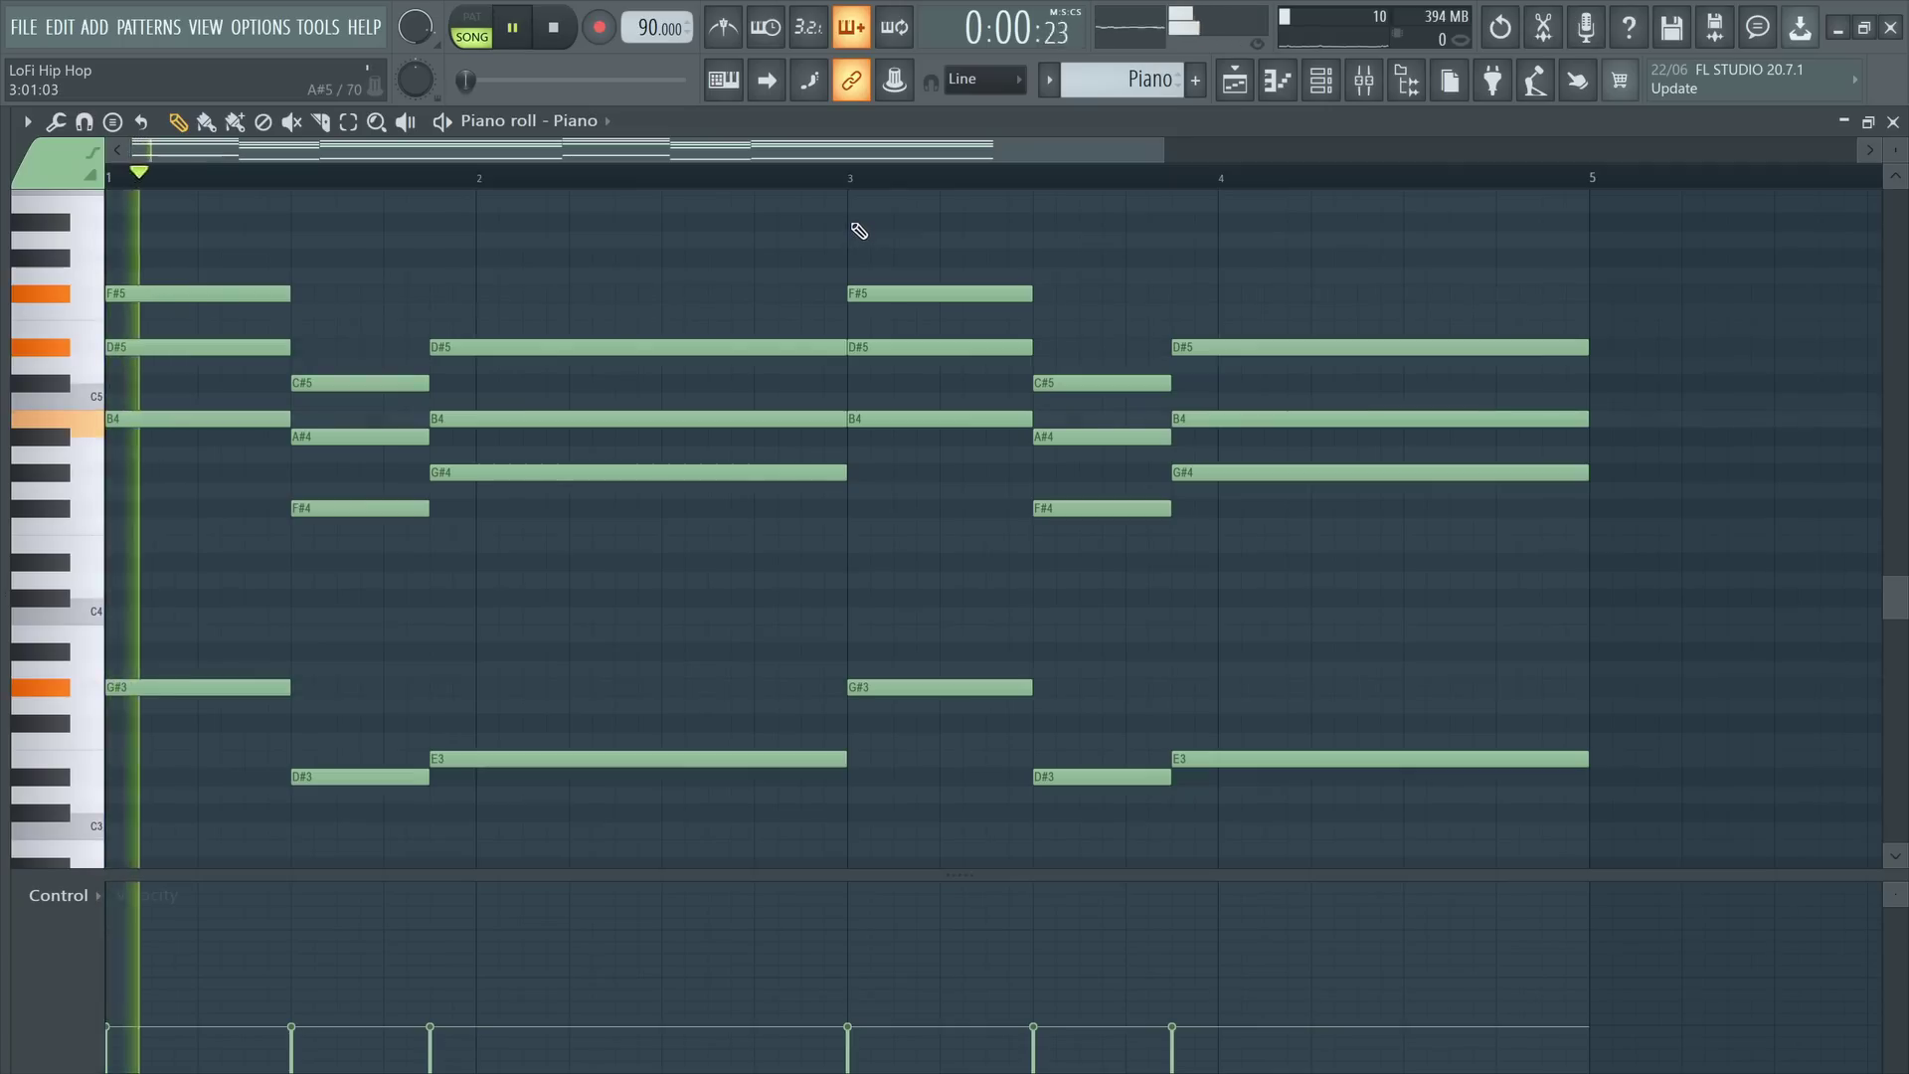
pyautogui.click(1050, 292)
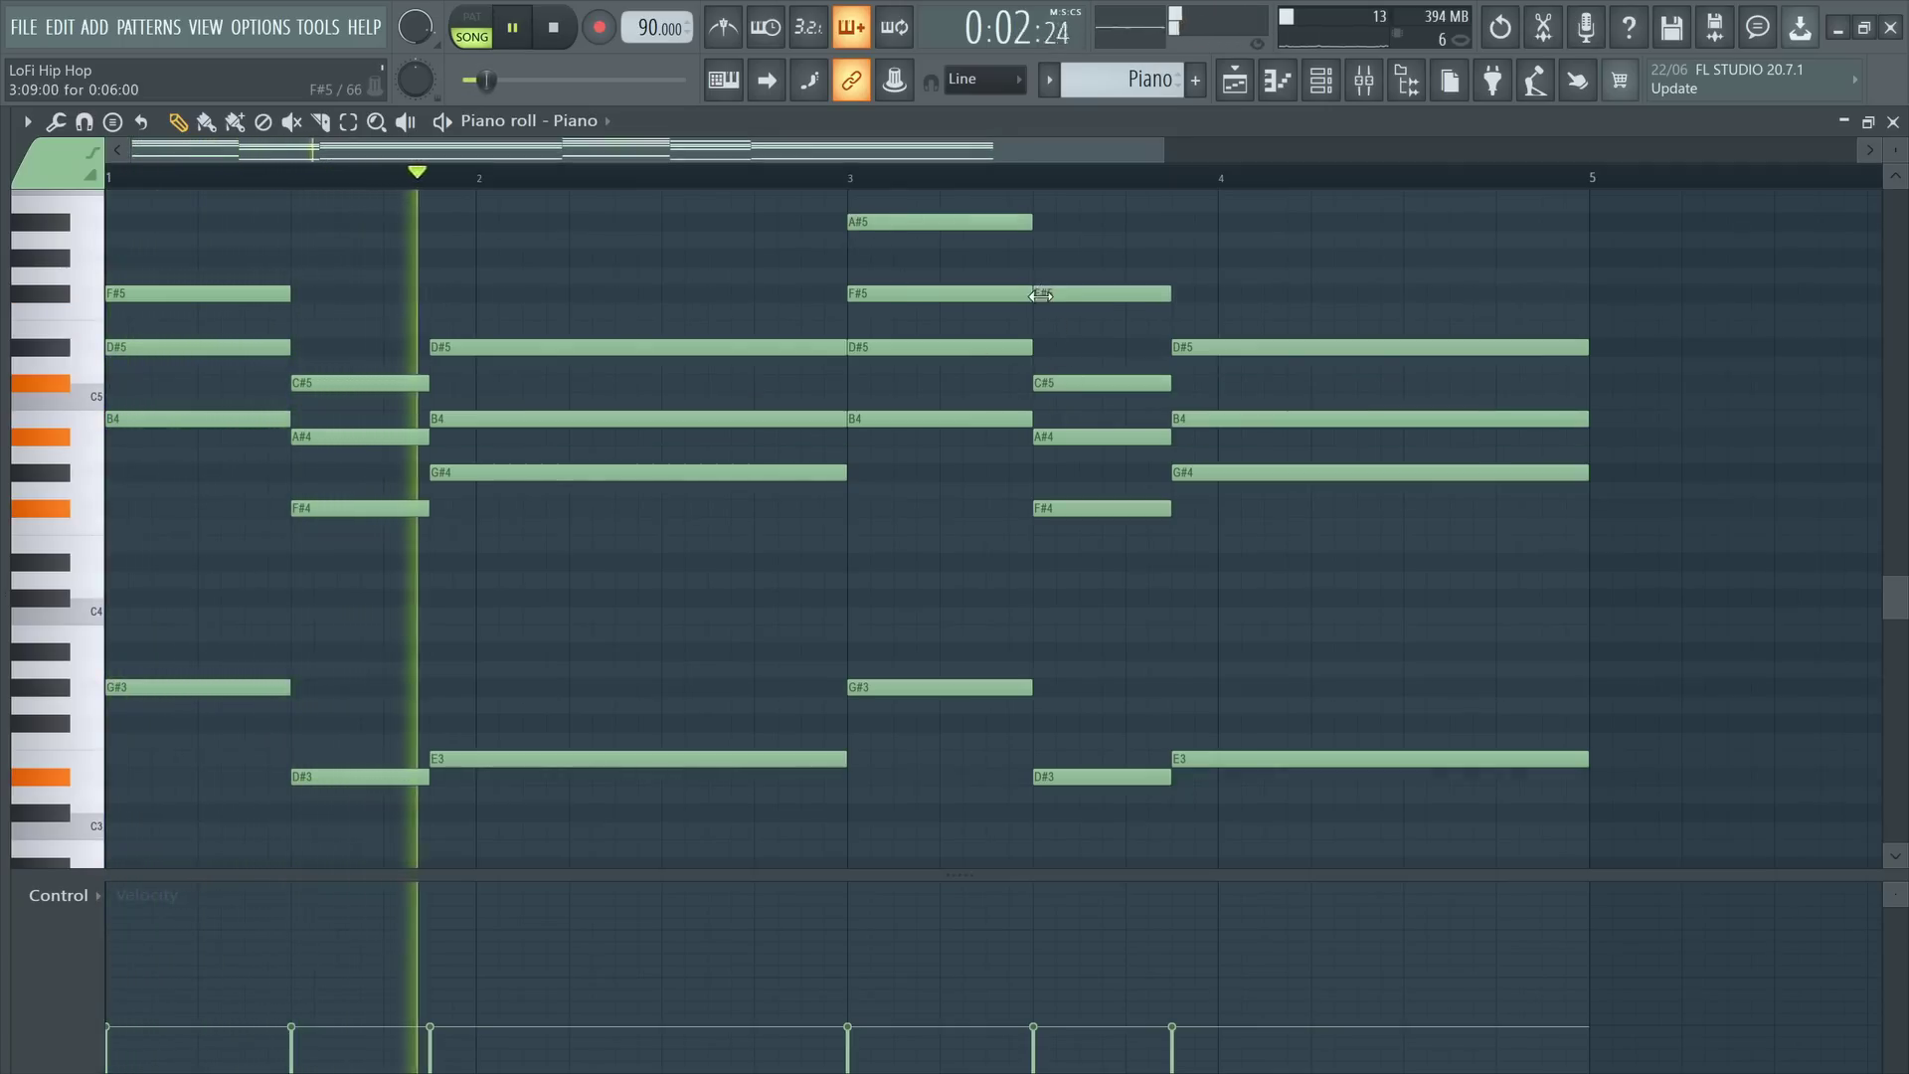
pyautogui.moveTo(1268, 401)
pyautogui.mouseDown()
pyautogui.moveTo(1276, 787)
pyautogui.moveTo(1319, 809)
pyautogui.mouseUp()
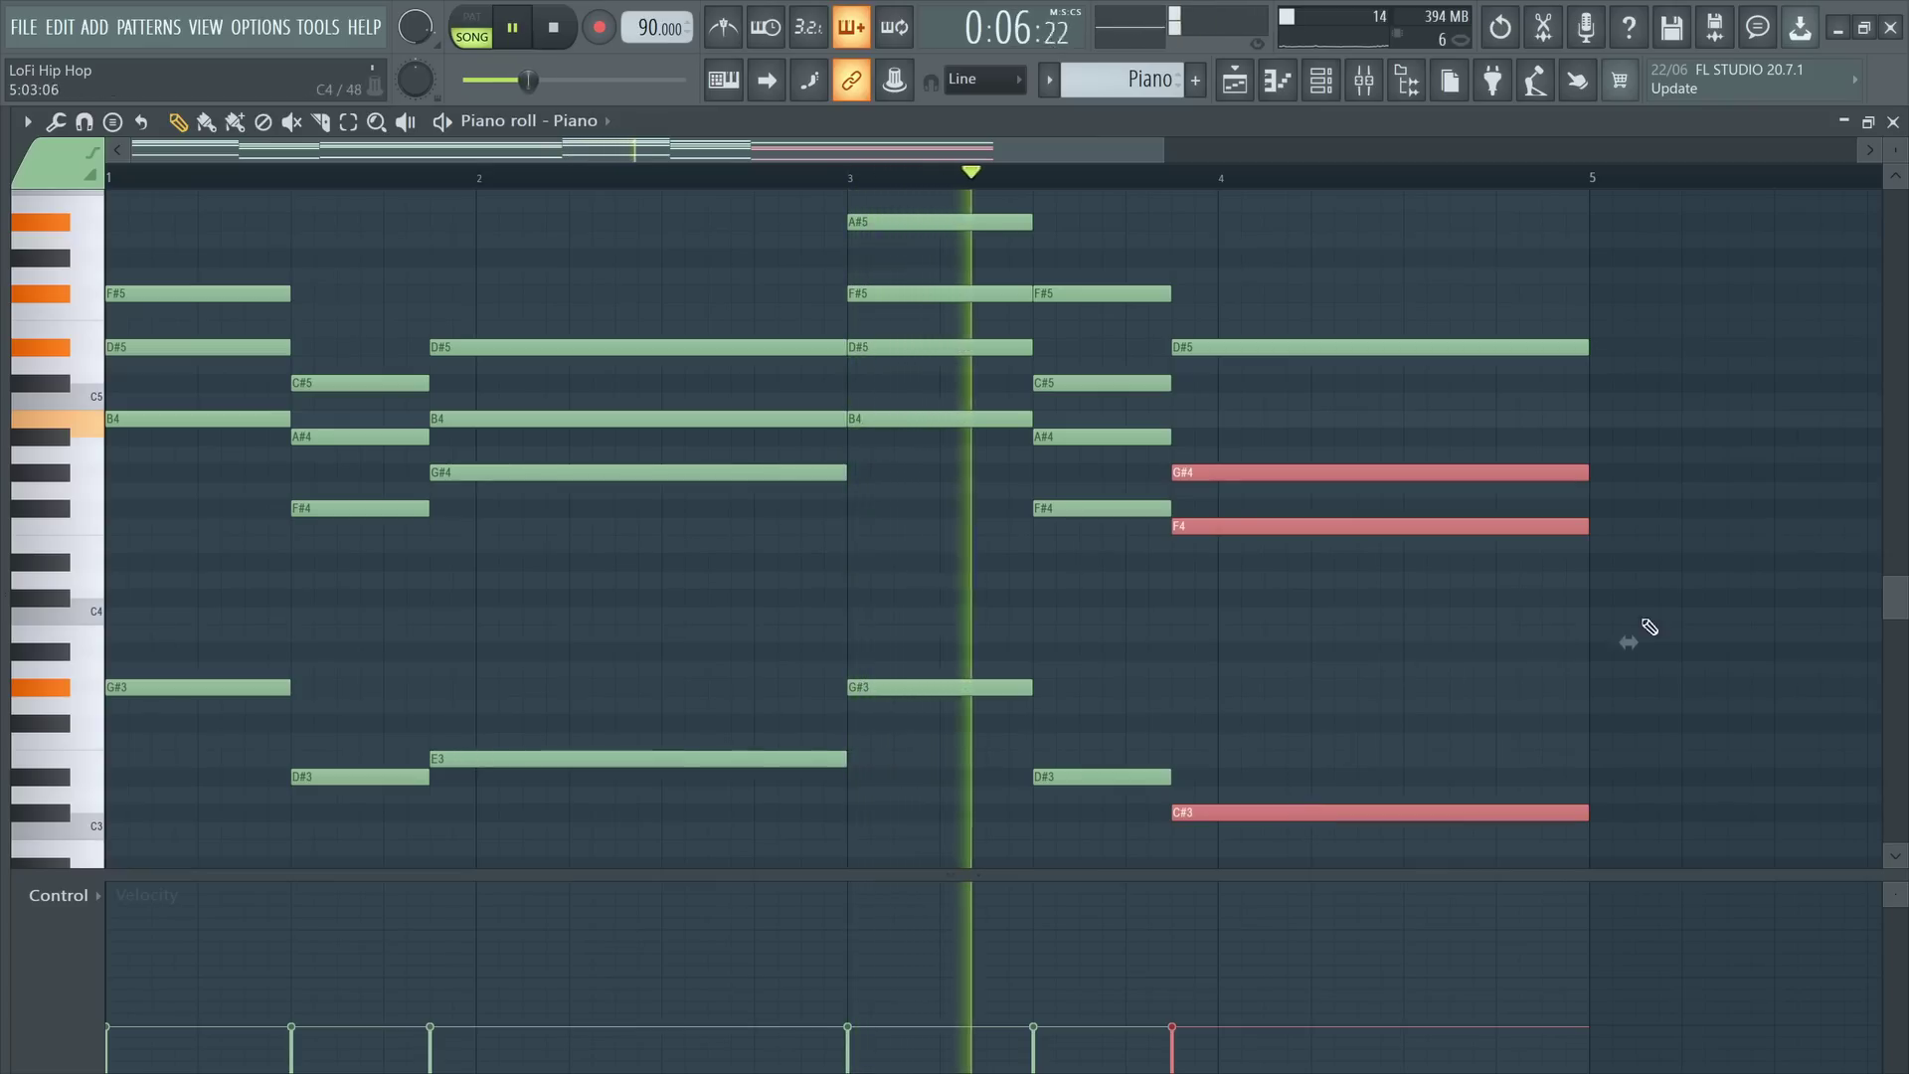
pyautogui.click(1670, 619)
pyautogui.rightClick(1697, 626)
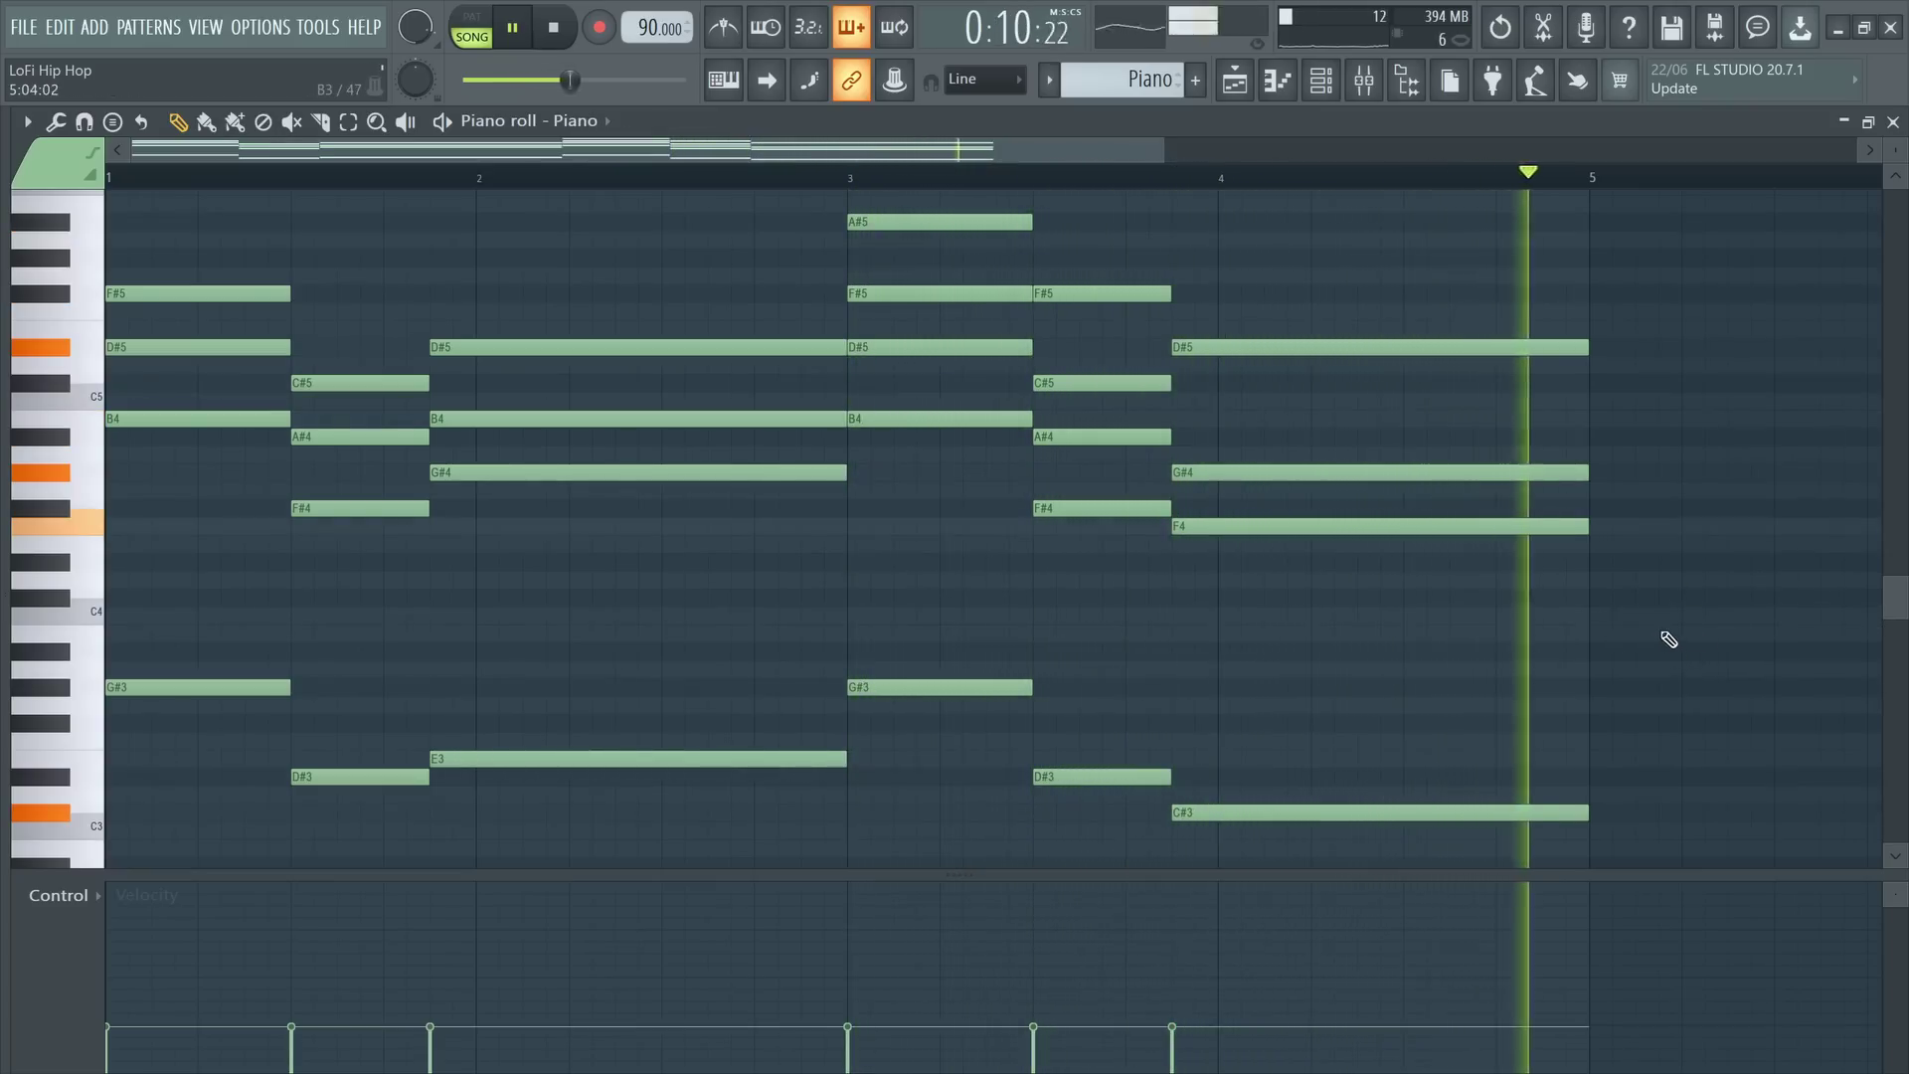
pyautogui.press('space')
# - Move the Piano clip in the playlist to start at bar 5
pyautogui.click(1238, 84)
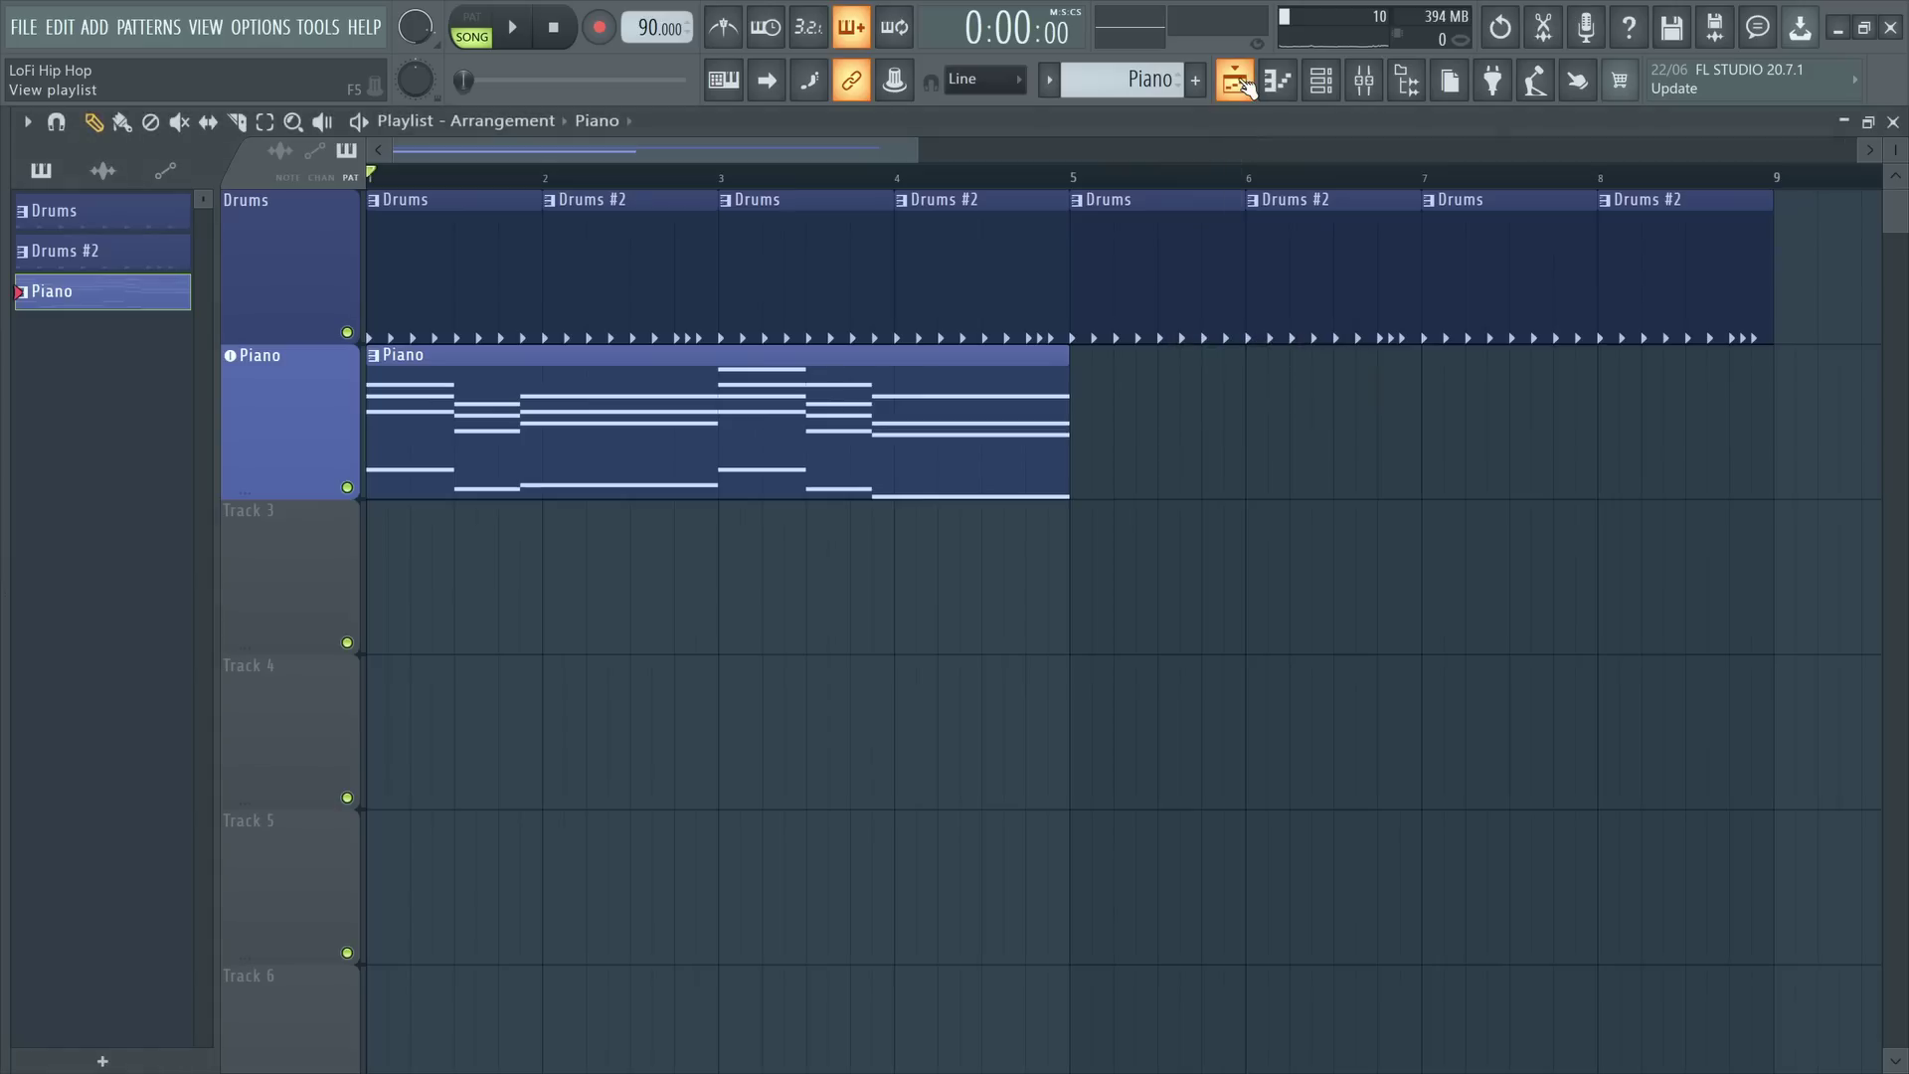
pyautogui.moveTo(532, 394); pyautogui.dragTo(1237, 393)
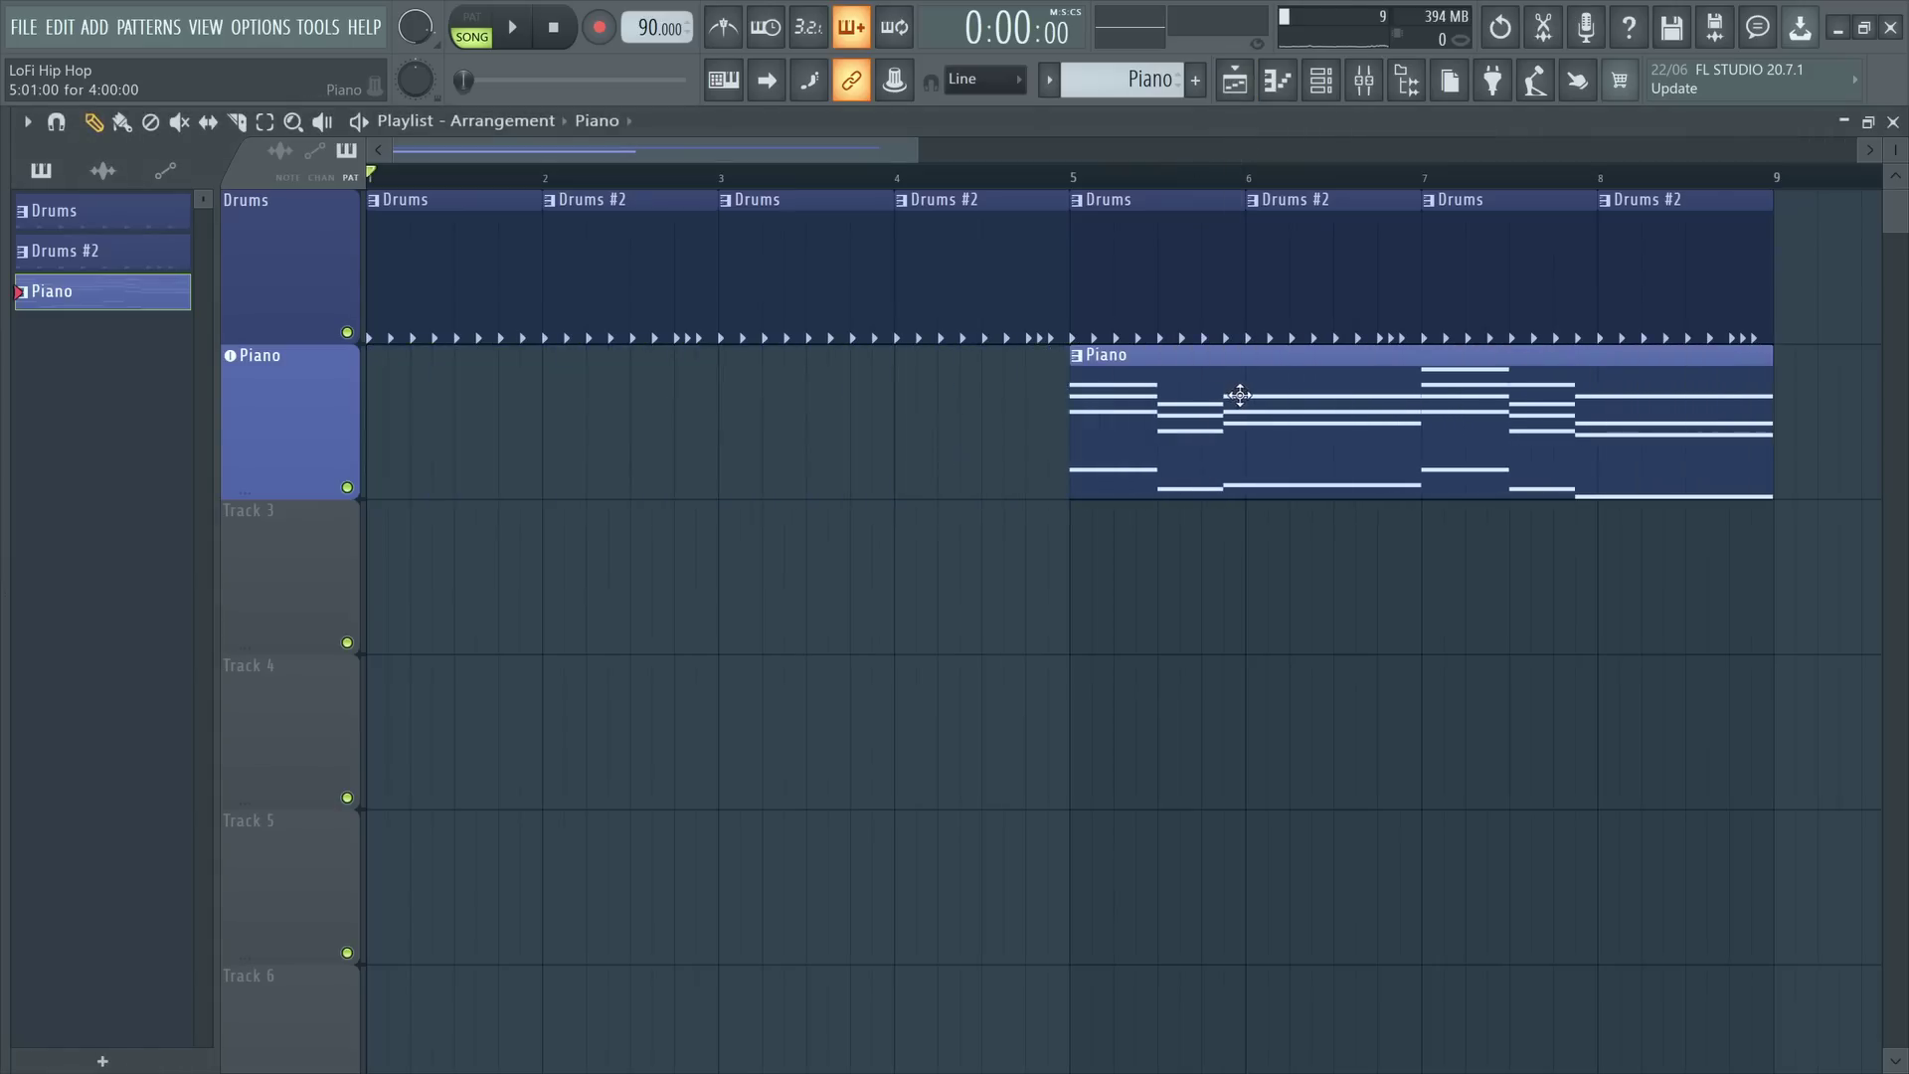
pyautogui.click(1088, 179)
# - Set the Drums mixer fader to about -5.7 dB during playback
pyautogui.click(1363, 79)
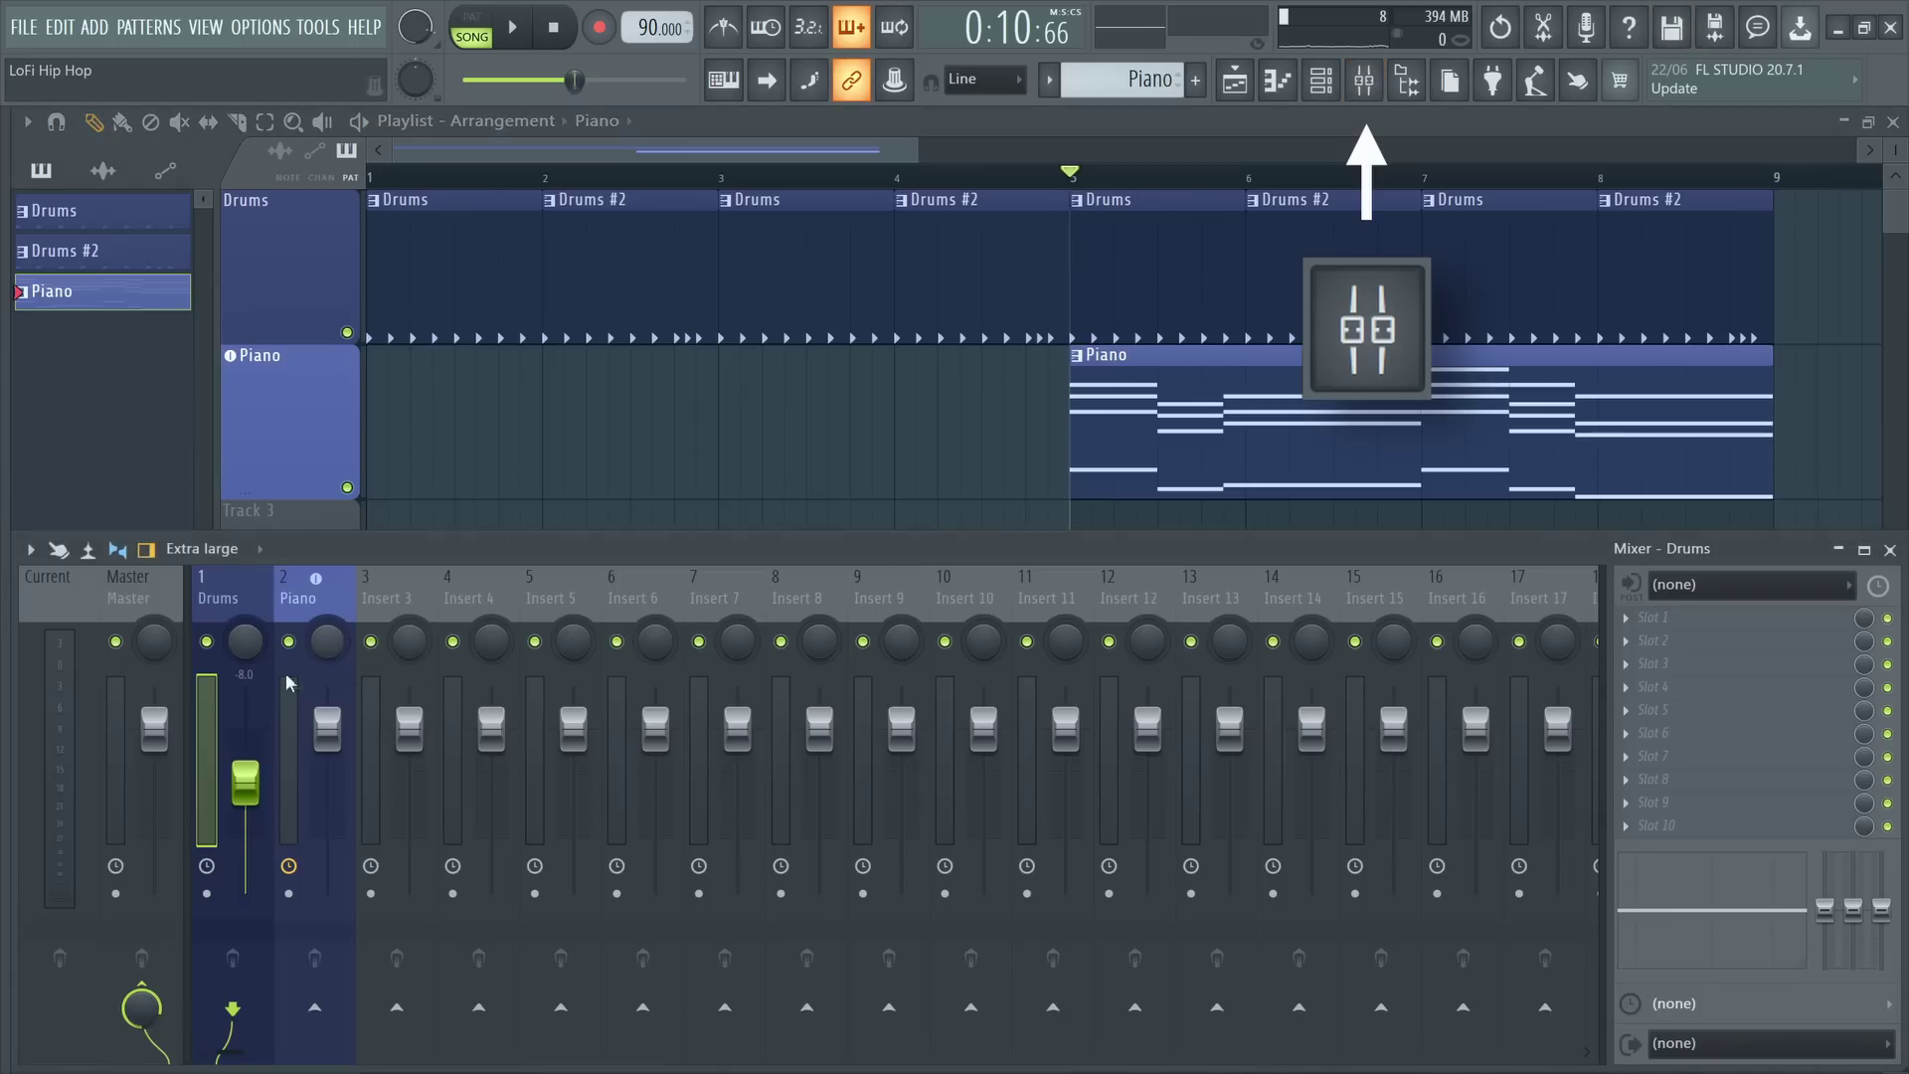
pyautogui.press('space')
pyautogui.moveTo(265, 799); pyautogui.dragTo(257, 776)
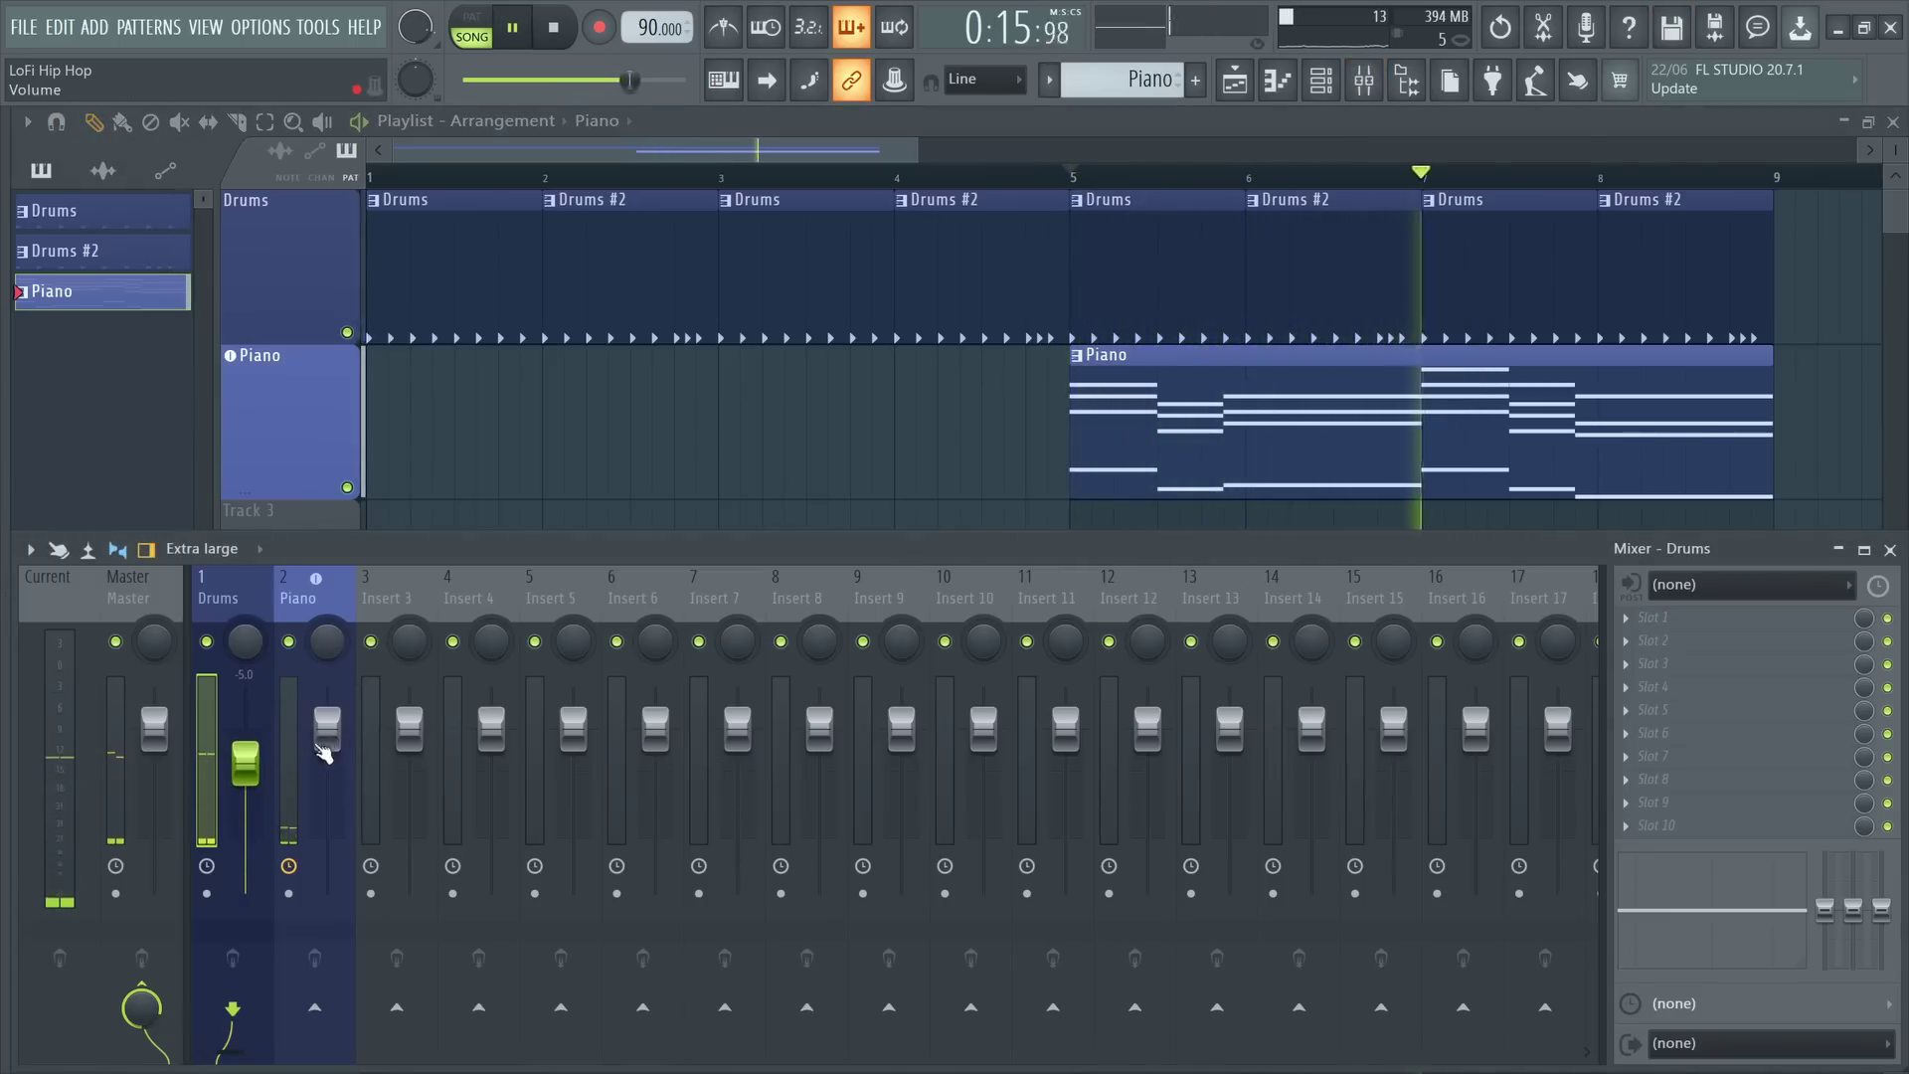
pyautogui.moveTo(269, 773); pyautogui.dragTo(266, 778)
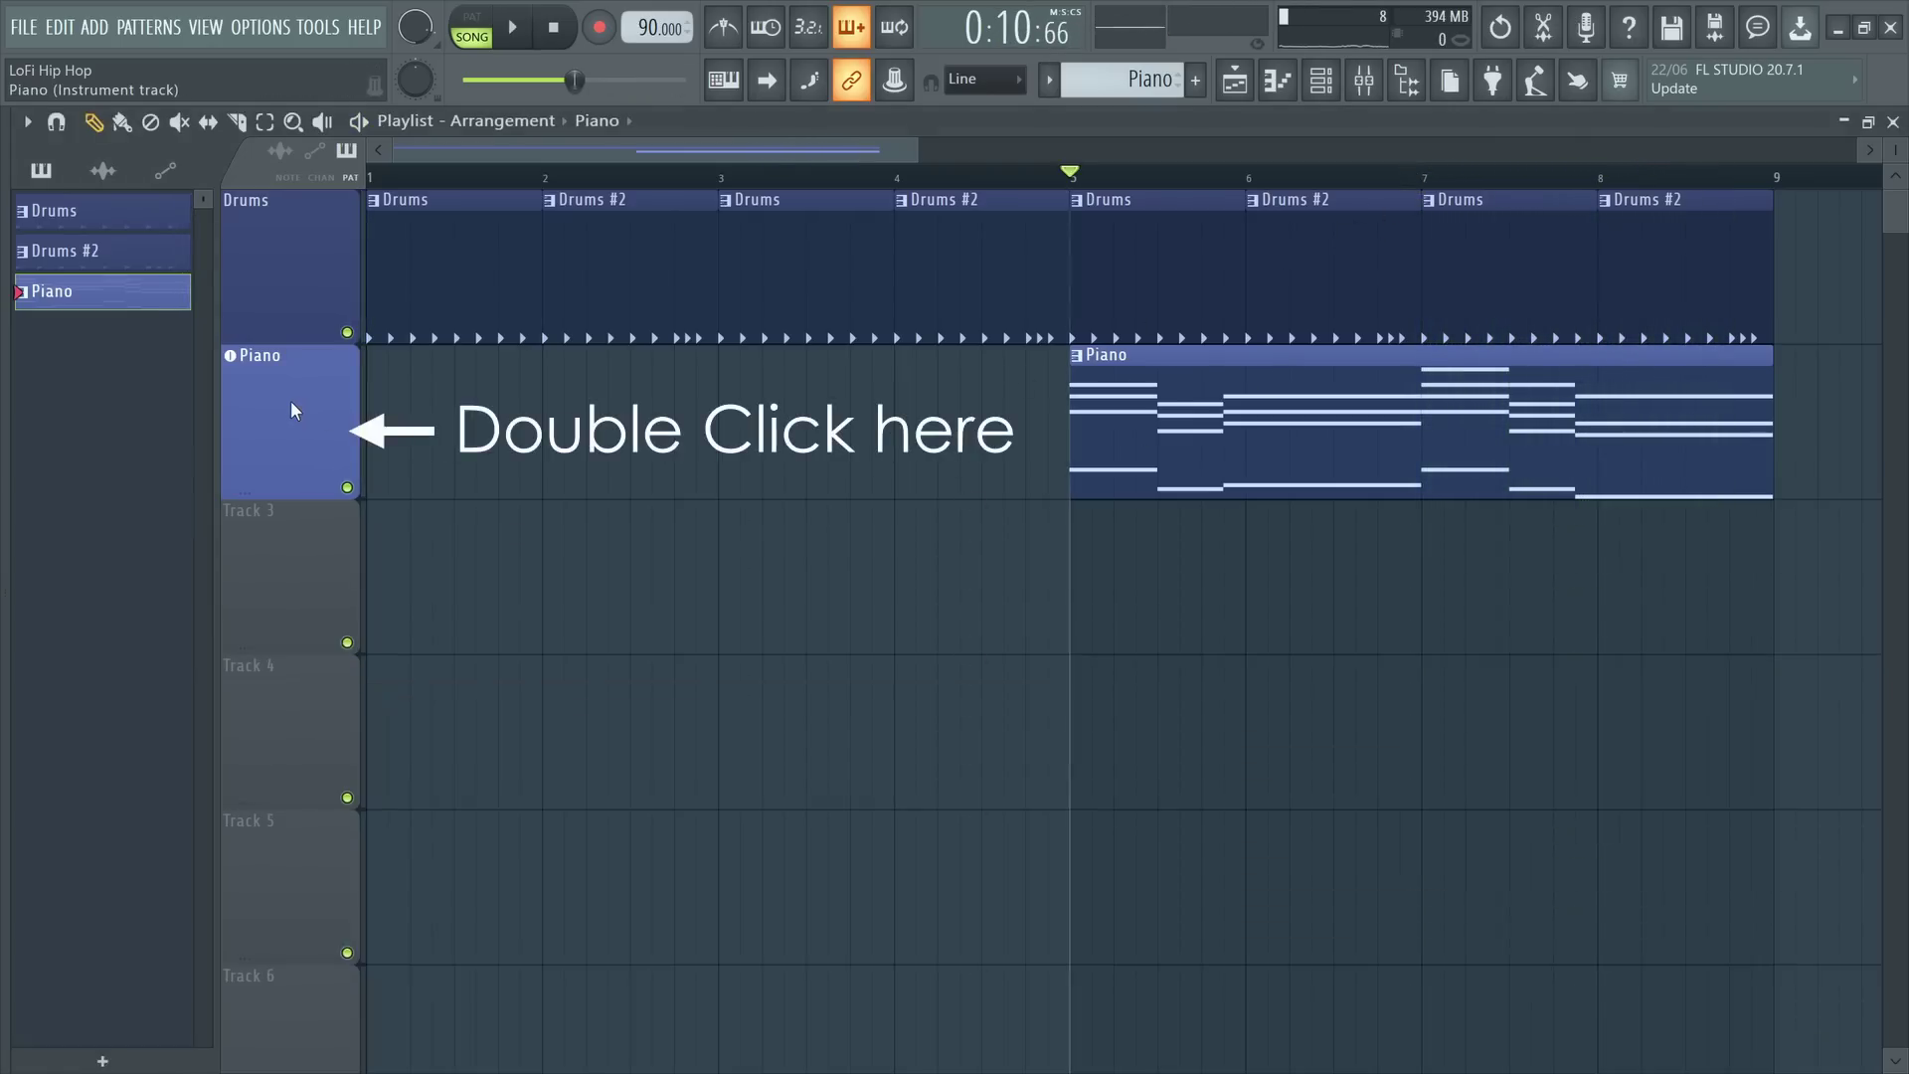
pyautogui.doubleClick(291, 400)
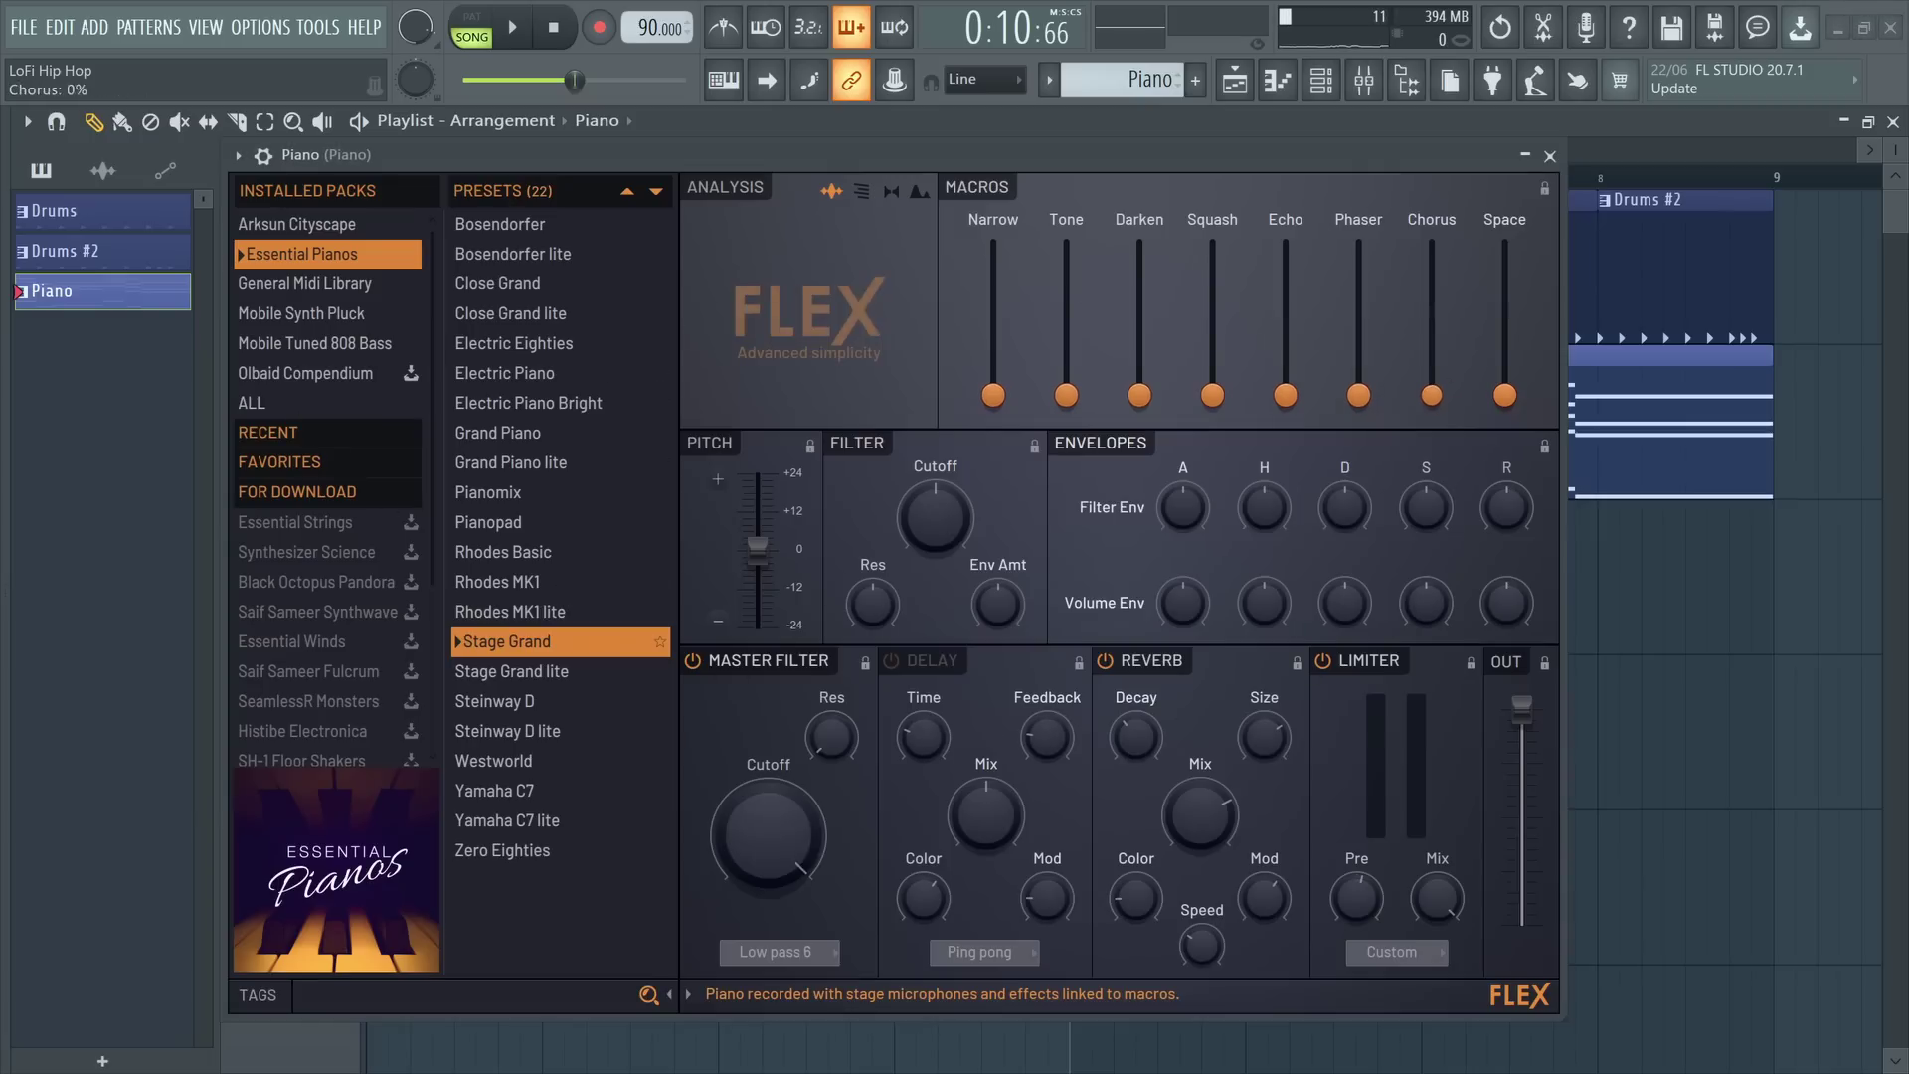
# - During playback, raise the Piano FLEX Chorus macro and nudge the Space macro up slightly
pyautogui.press('space')
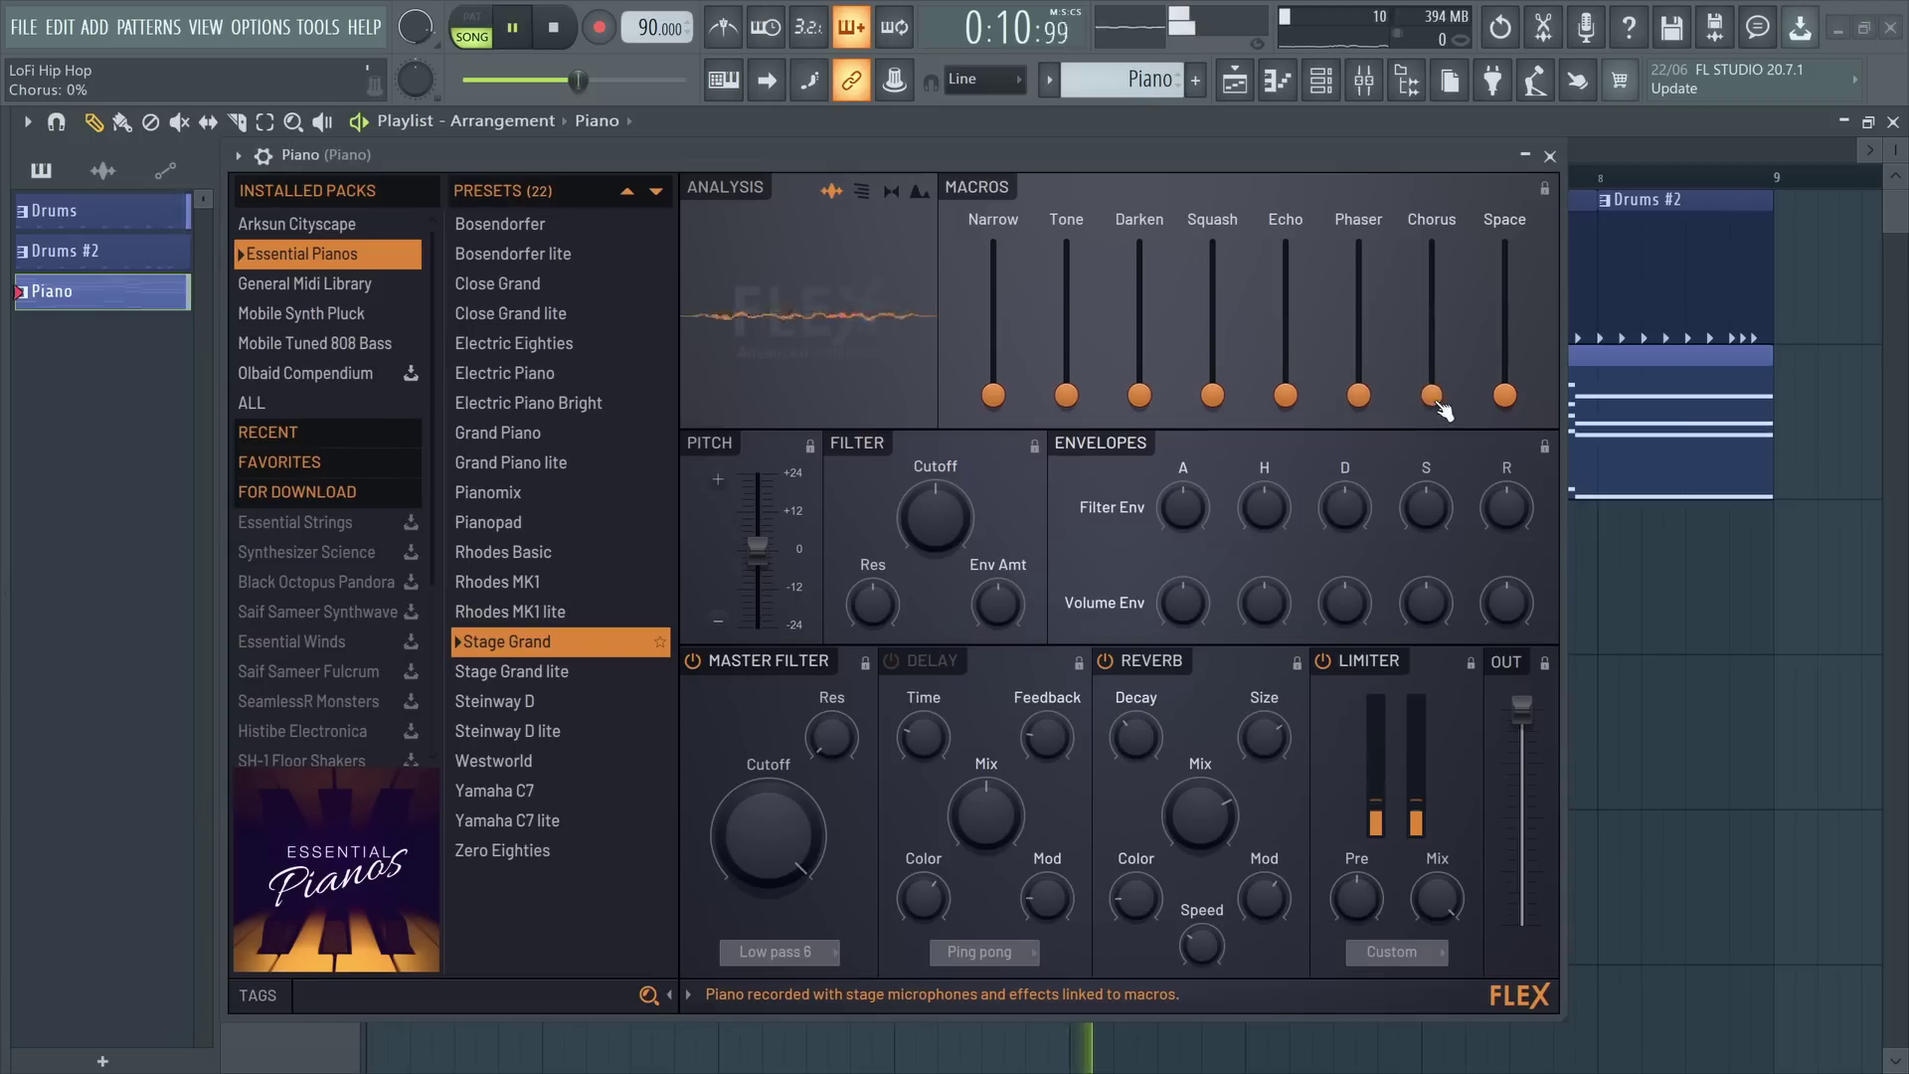
pyautogui.moveTo(1433, 394); pyautogui.dragTo(1432, 293)
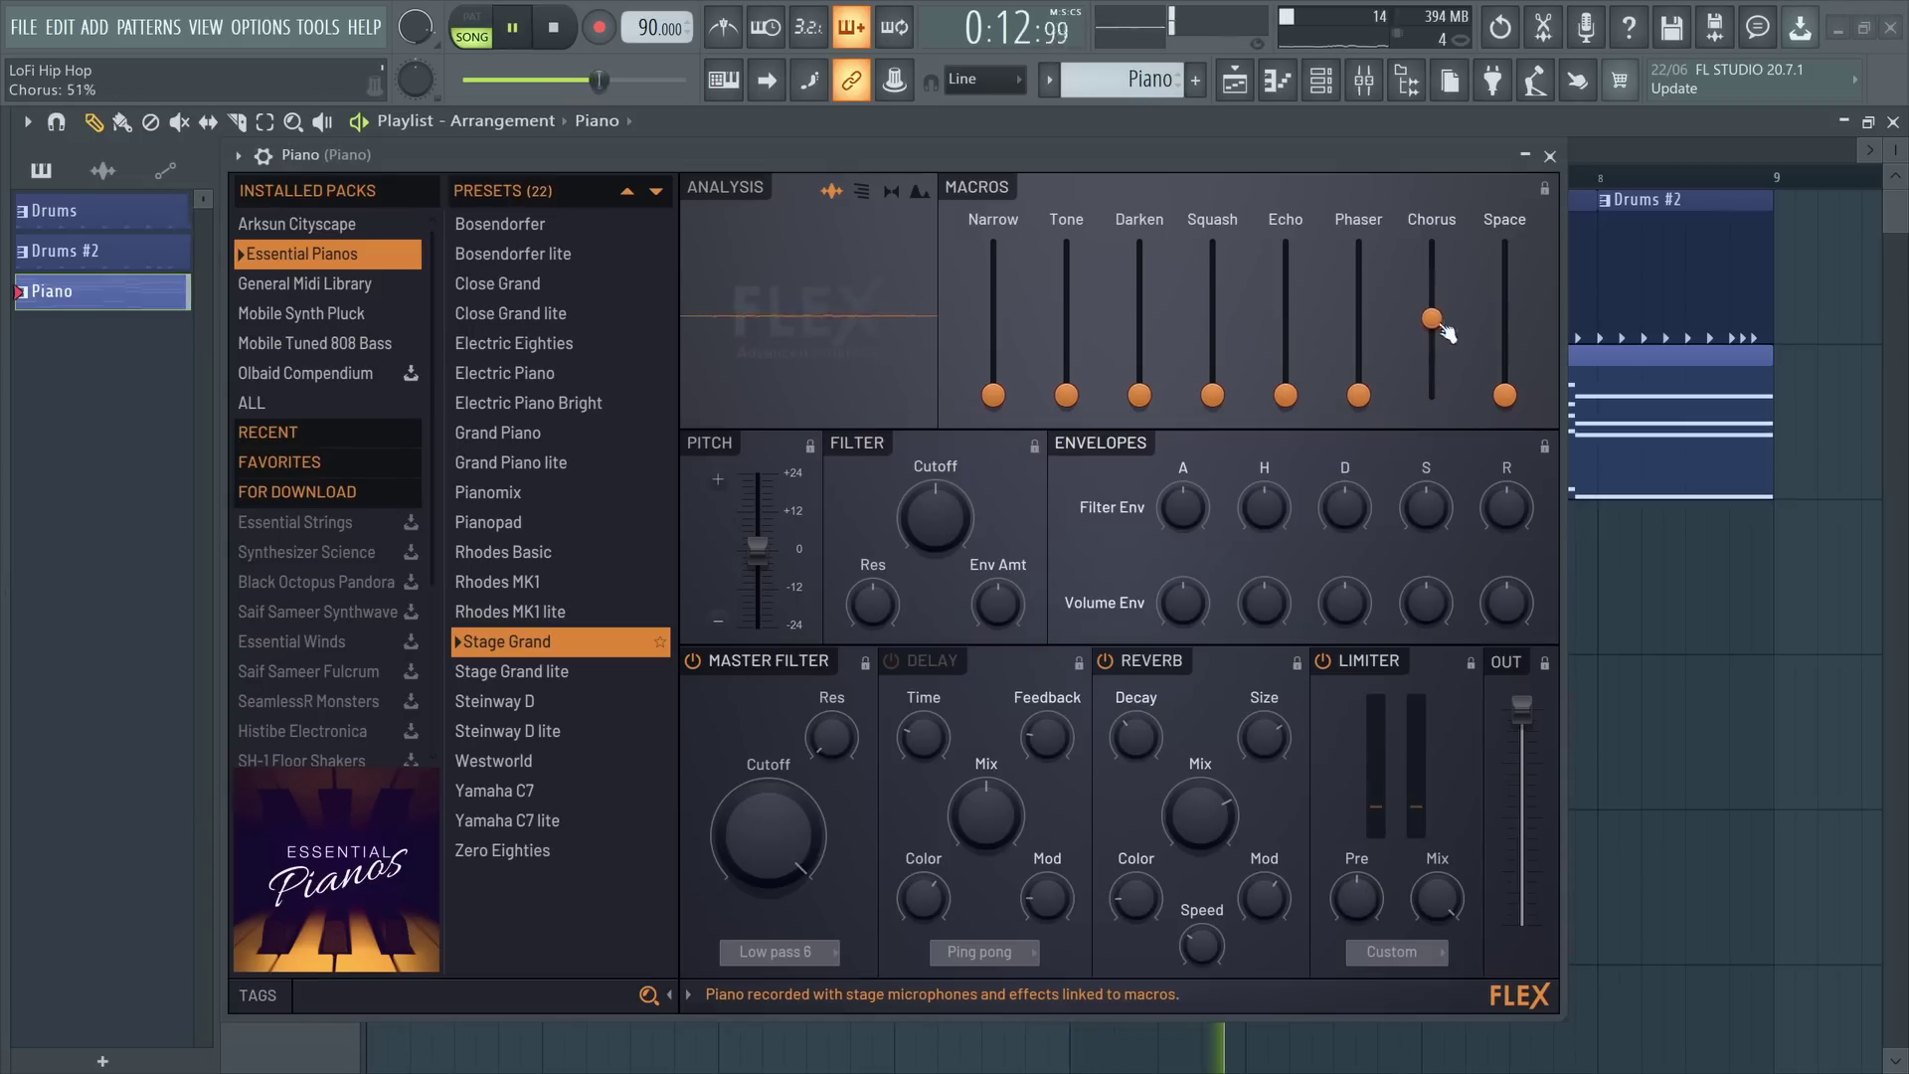
pyautogui.moveTo(1505, 394); pyautogui.dragTo(1505, 389)
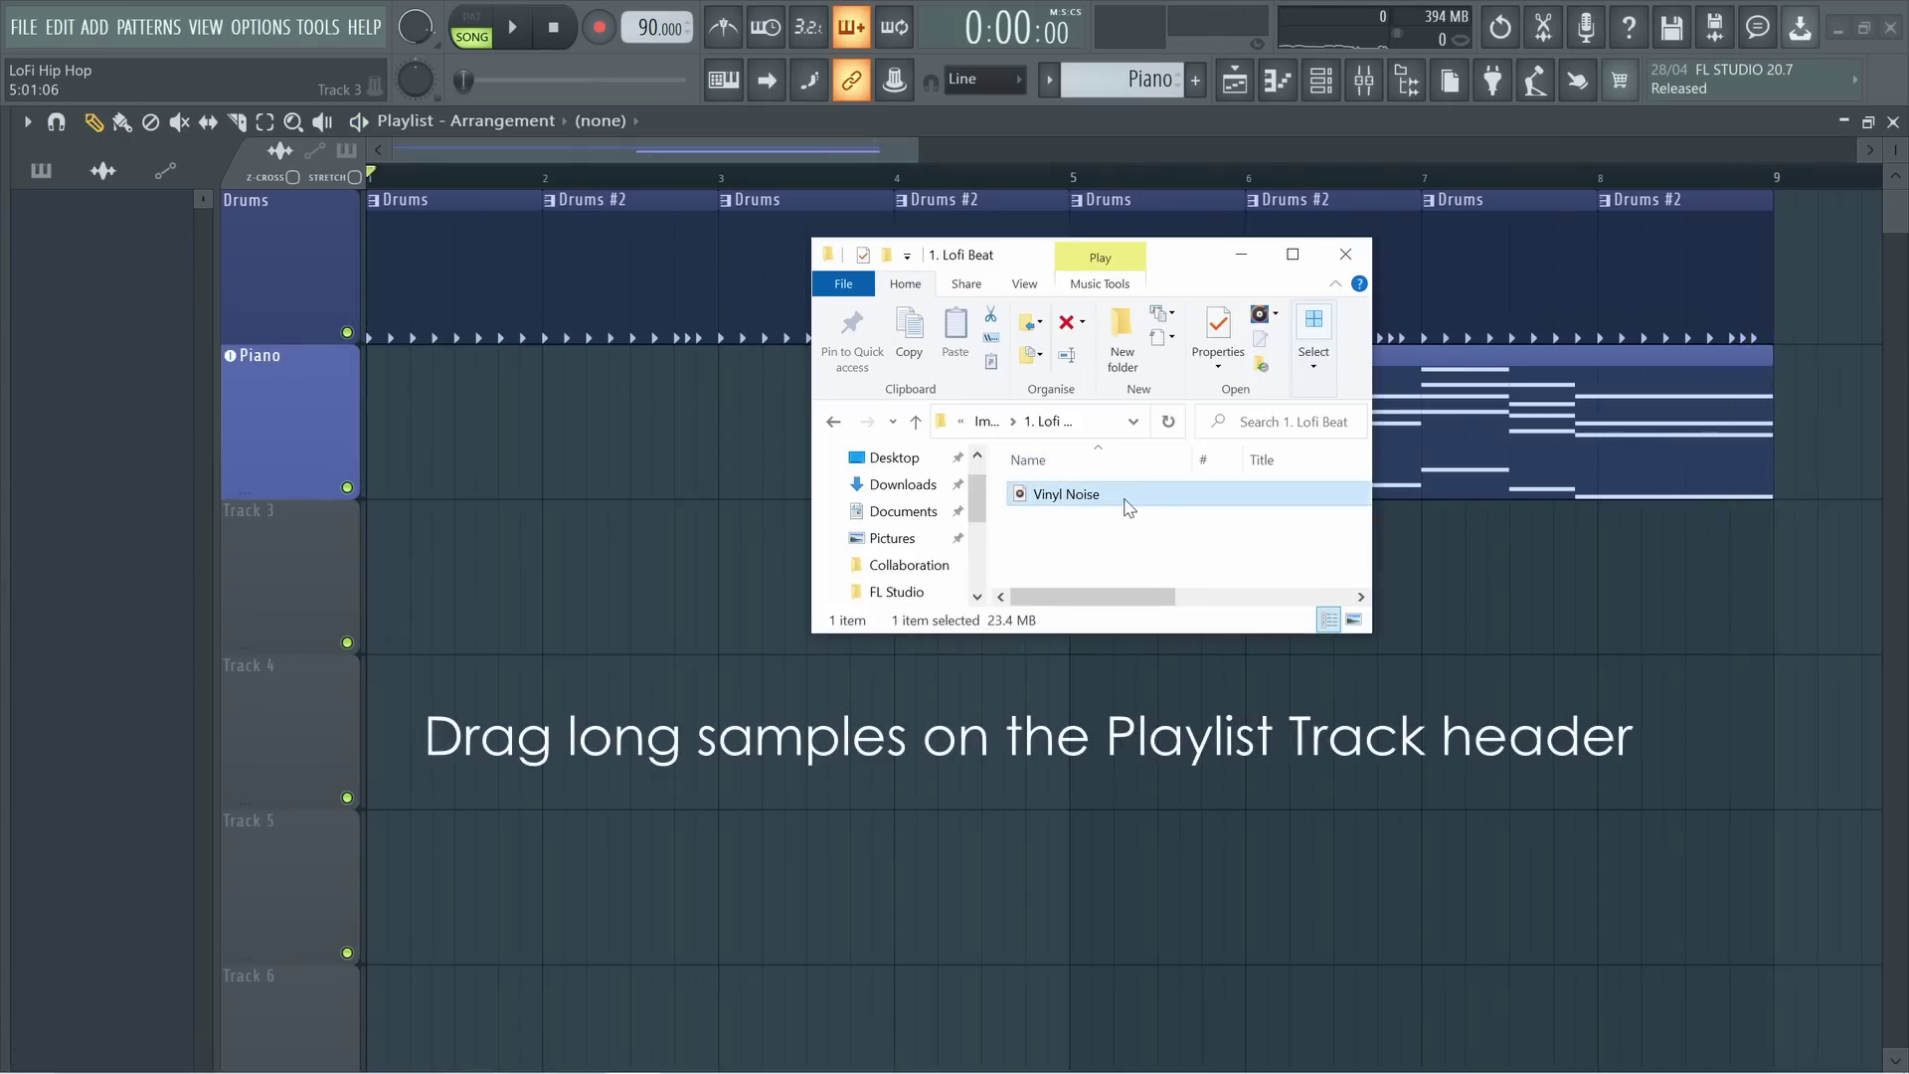
# - Drop the Vinyl Noise sample onto Track 3 as an audio track and start playback
pyautogui.moveTo(1126, 507); pyautogui.dragTo(268, 551)
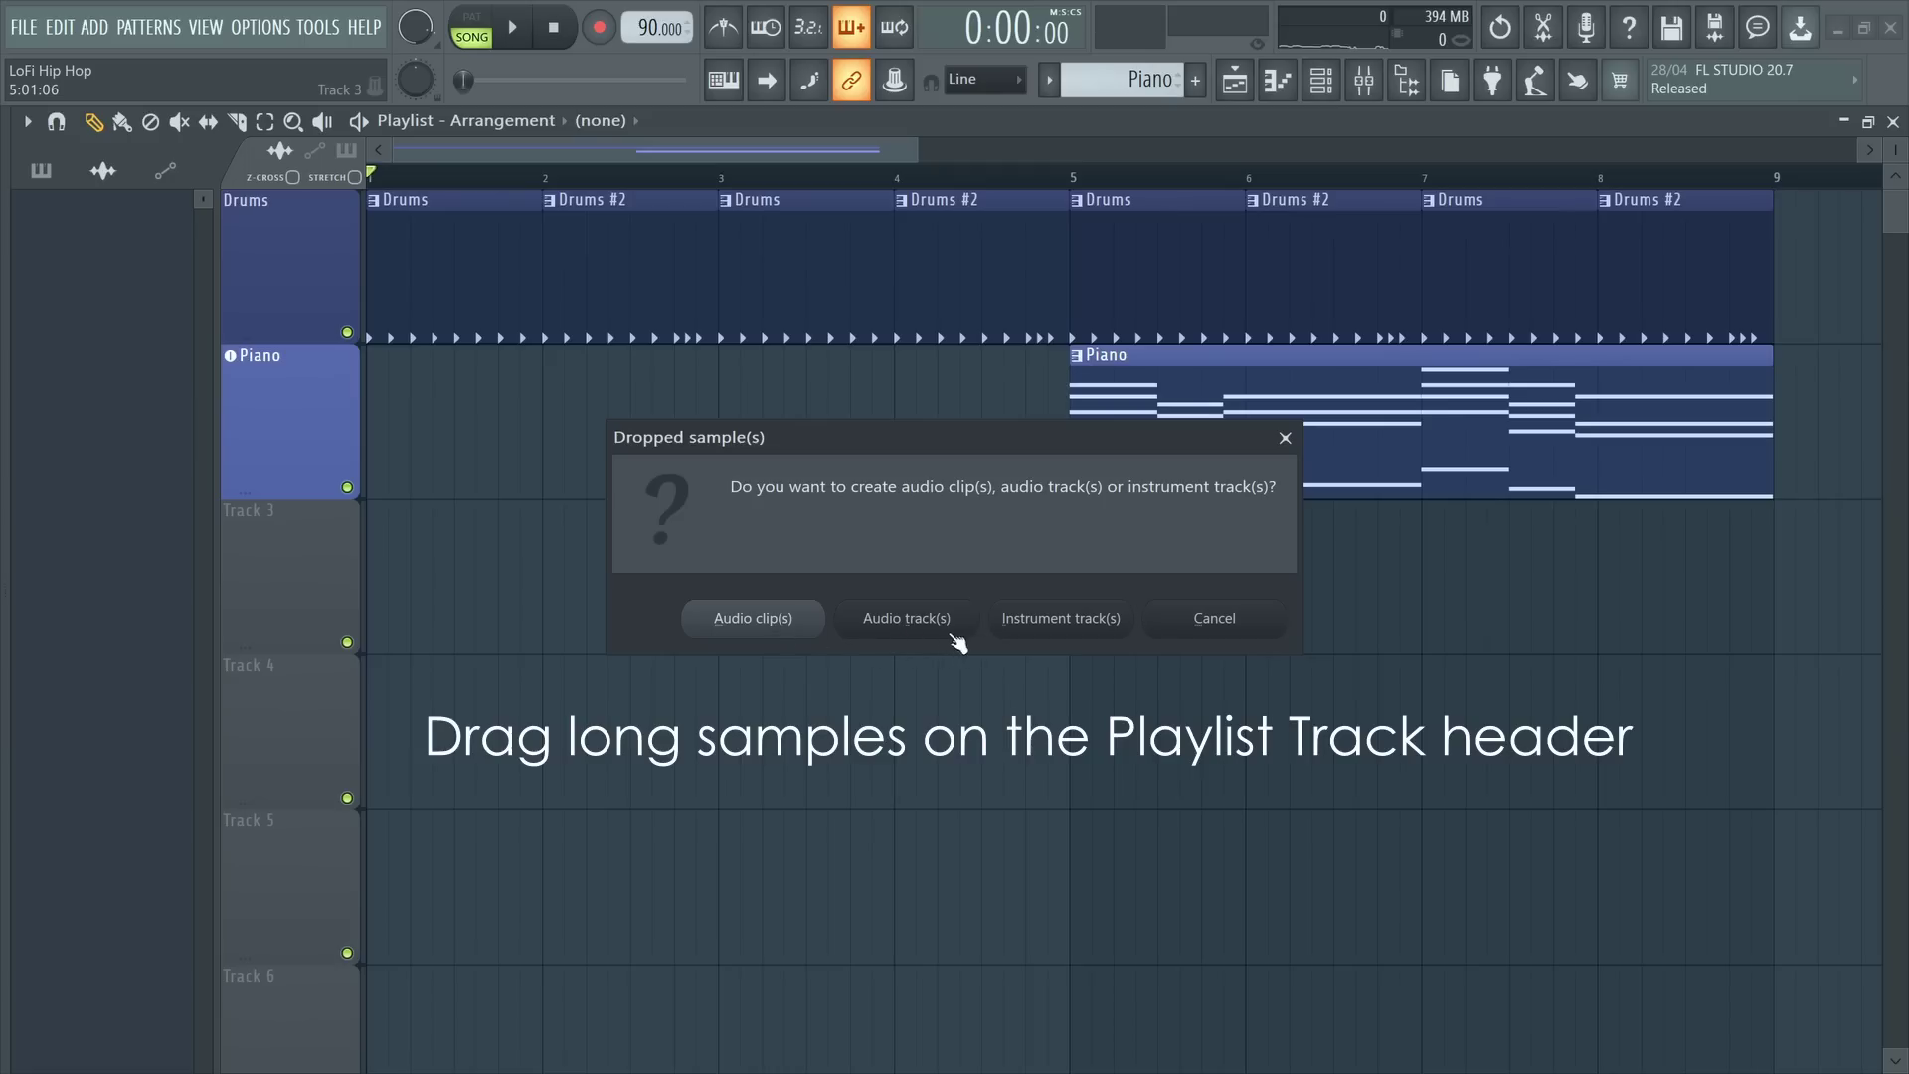
pyautogui.click(899, 630)
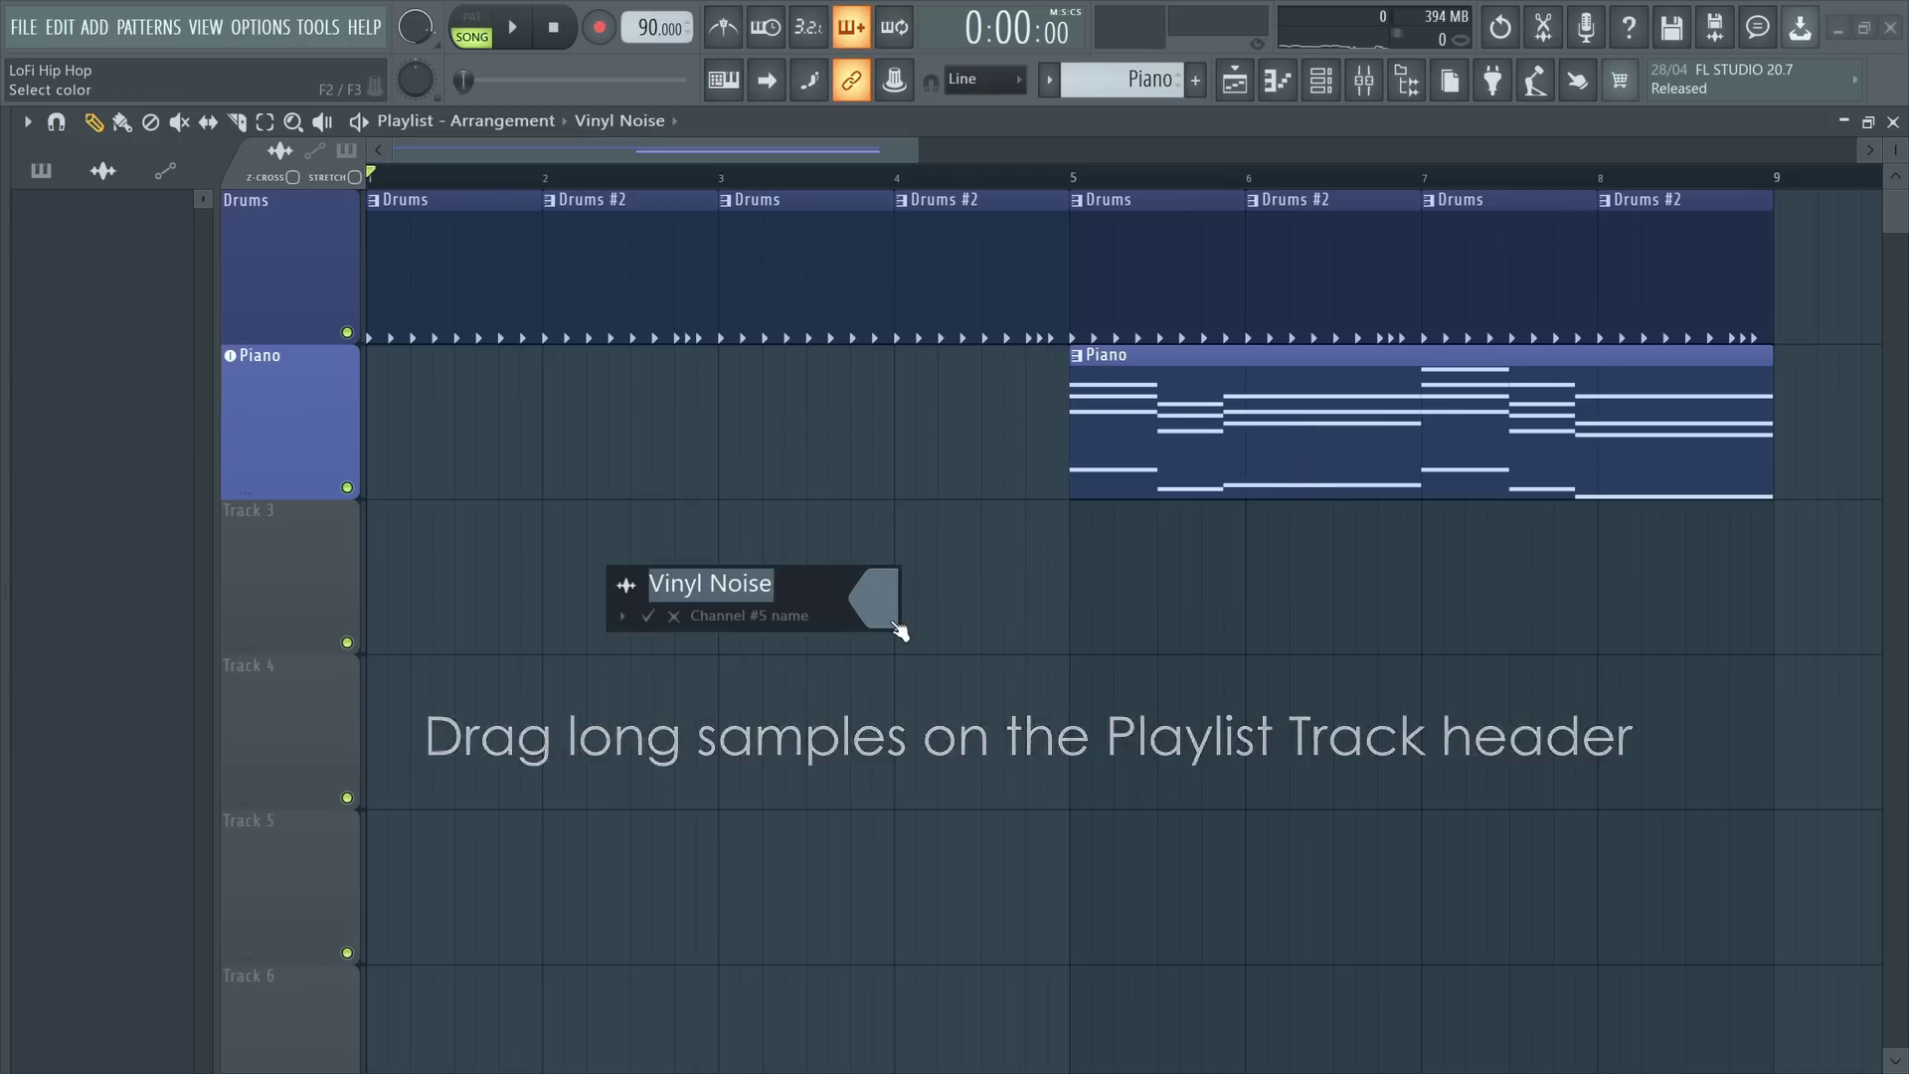
pyautogui.press('space')
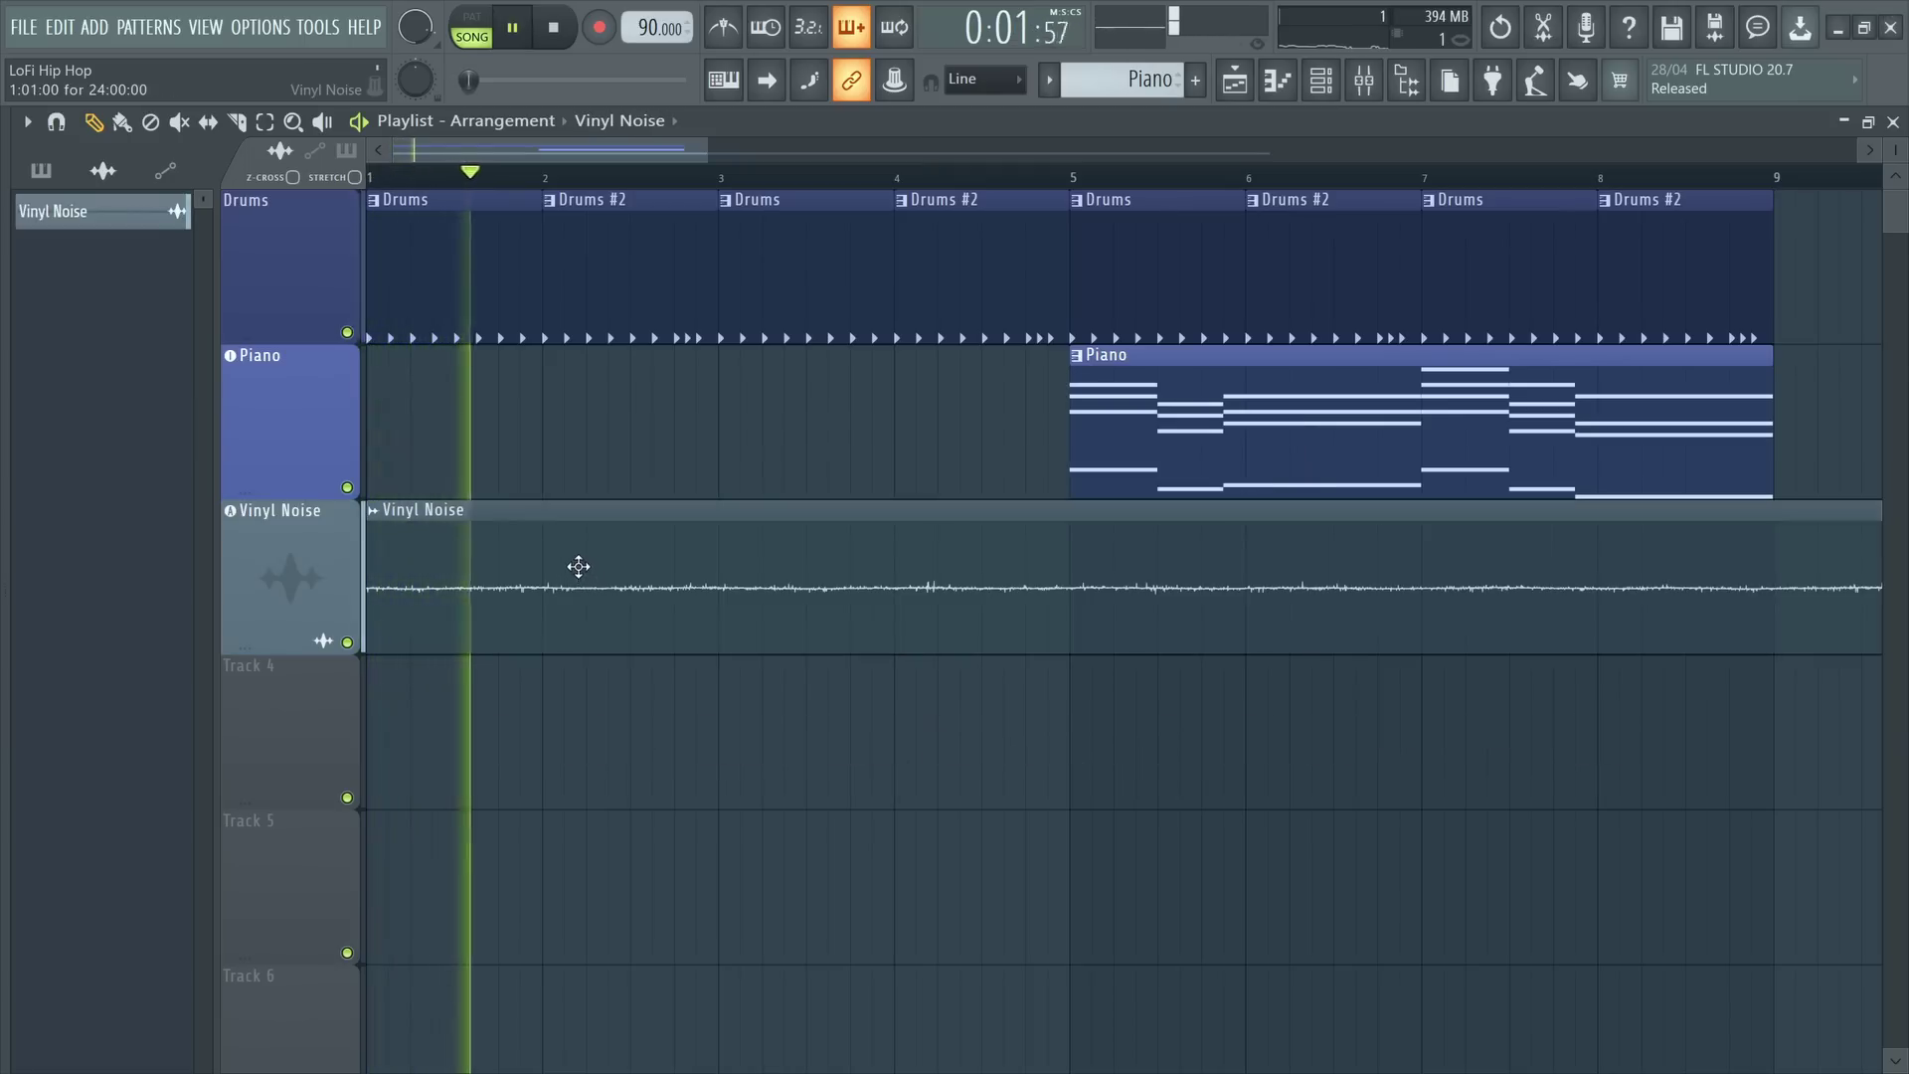
pyautogui.press('F9')
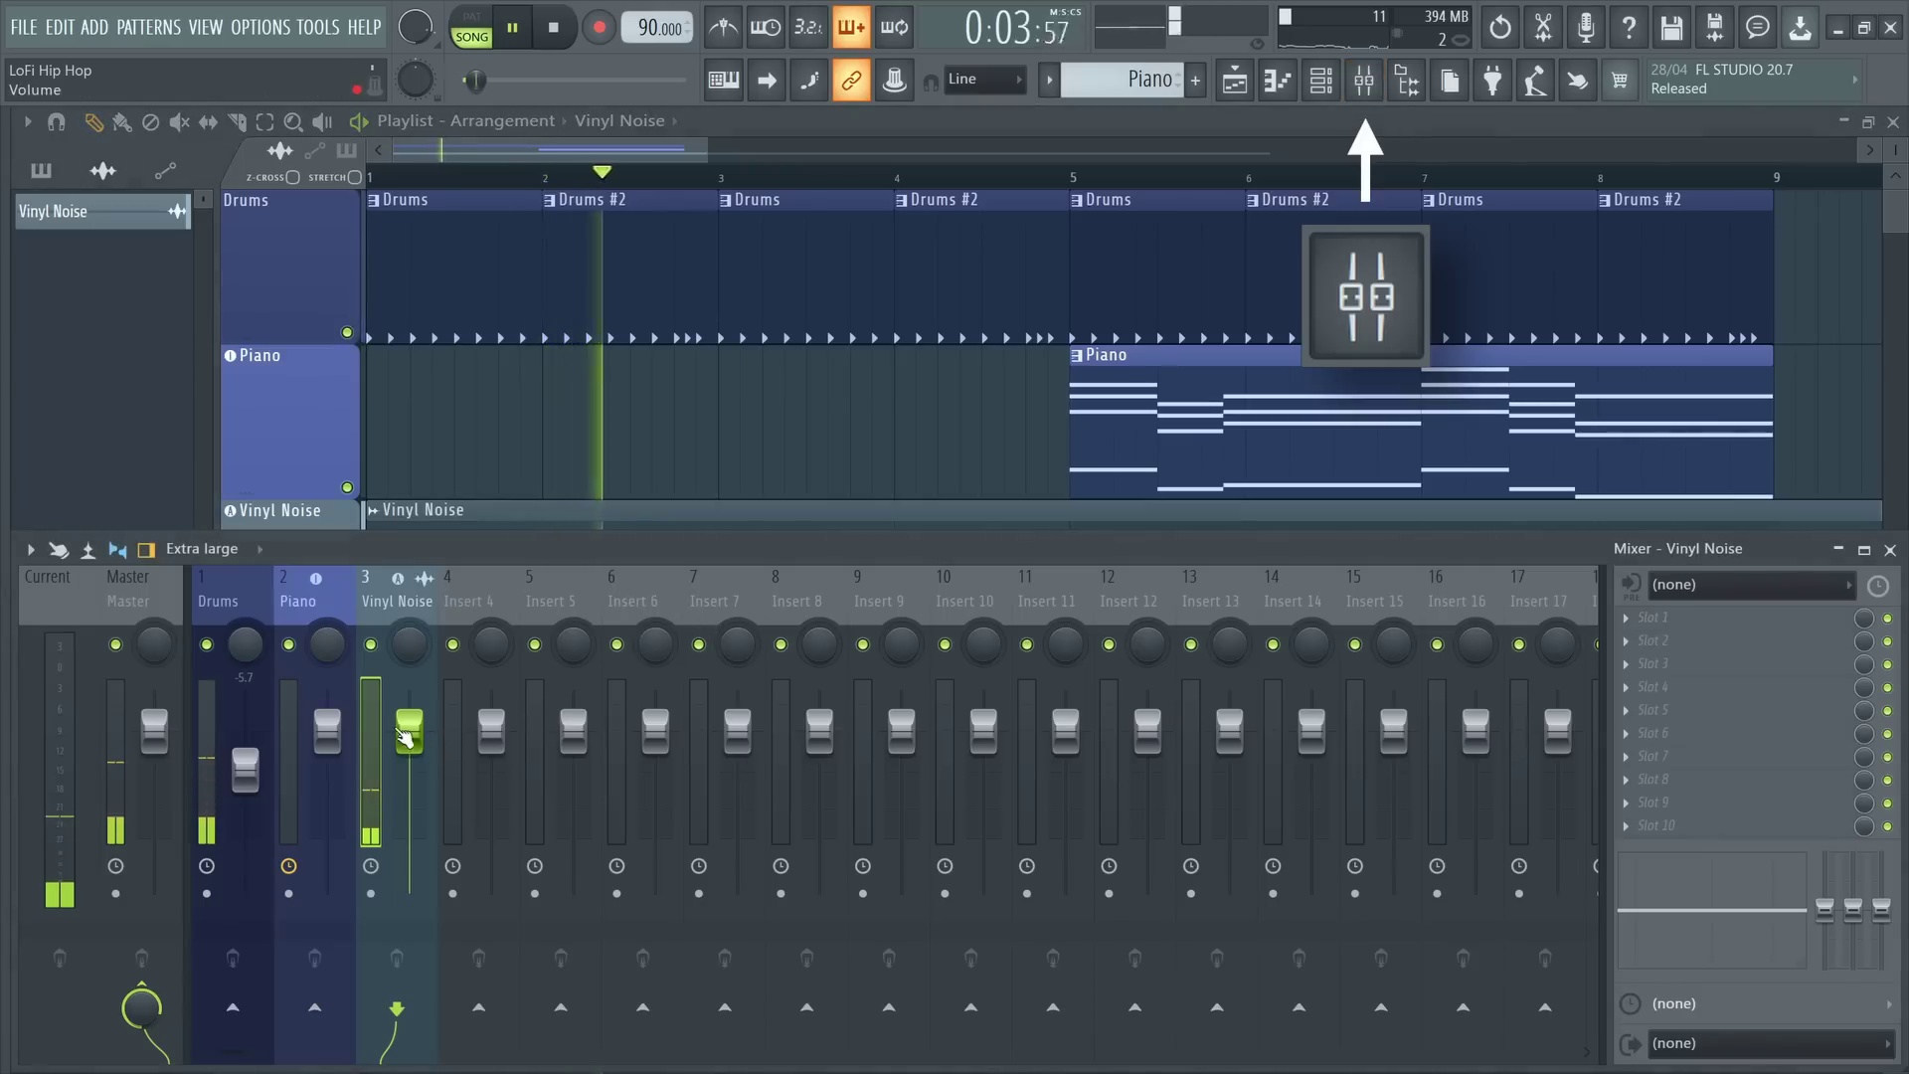
# - Pull the Vinyl Noise mixer fader down to -11.4 dB
pyautogui.moveTo(409, 753); pyautogui.dragTo(408, 800)
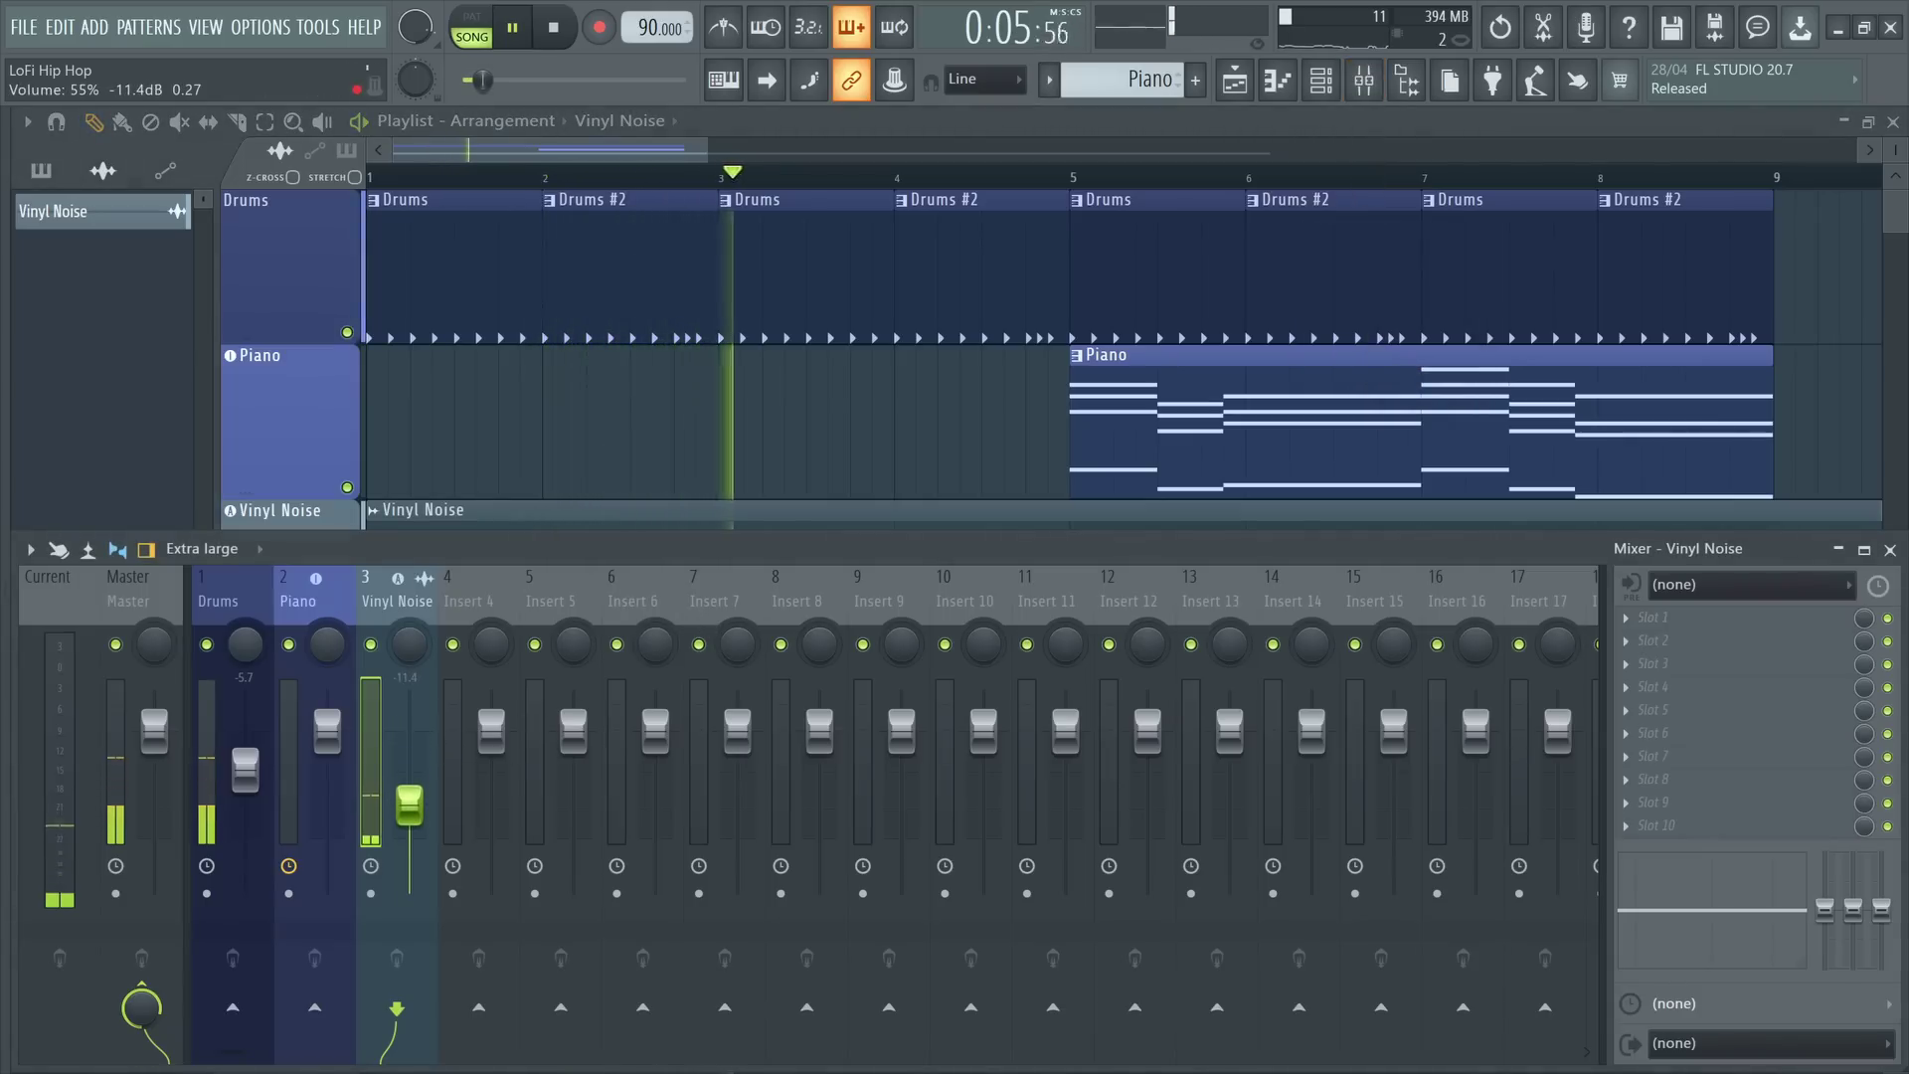
pyautogui.press('F9')
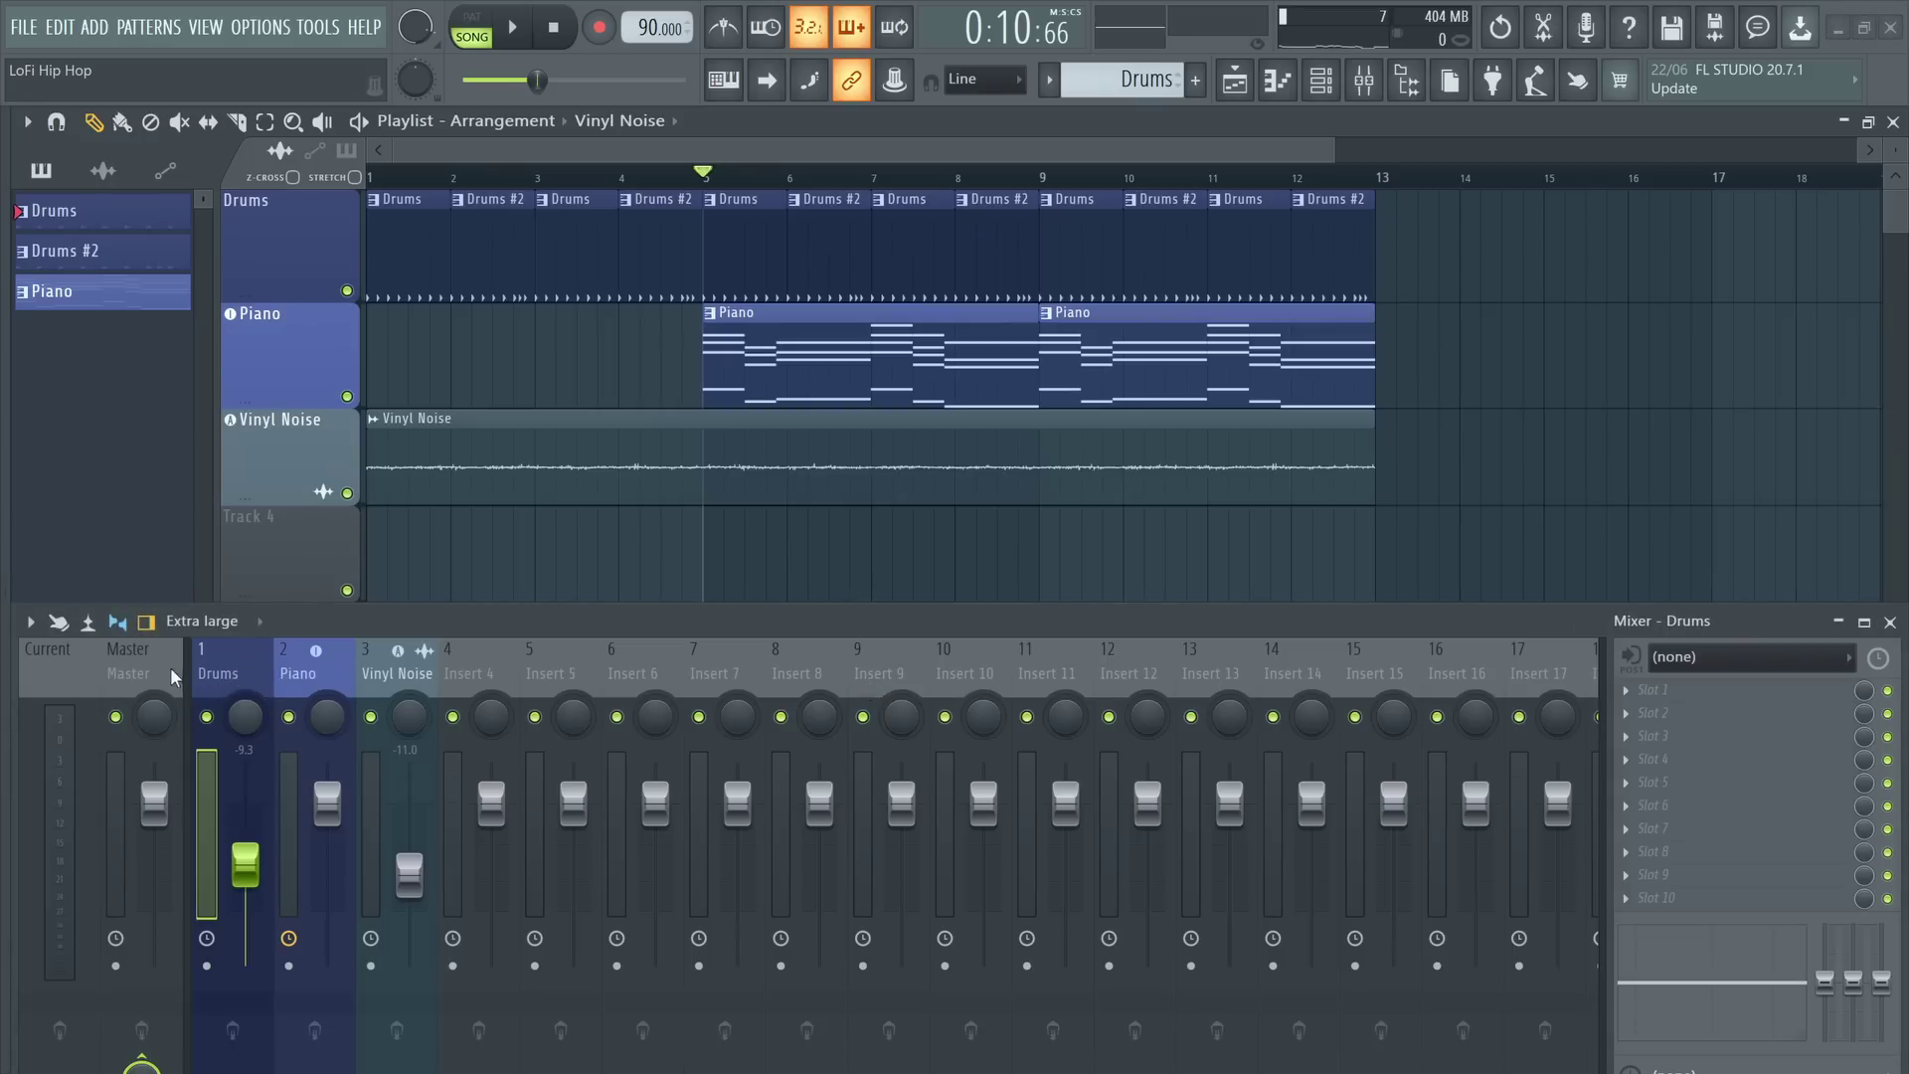
# - Load Fruity Parametric EQ 2 on Drums with a high-shelf cut and a slightly lowered band 1
pyautogui.click(1639, 701)
pyautogui.moveTo(1648, 536)
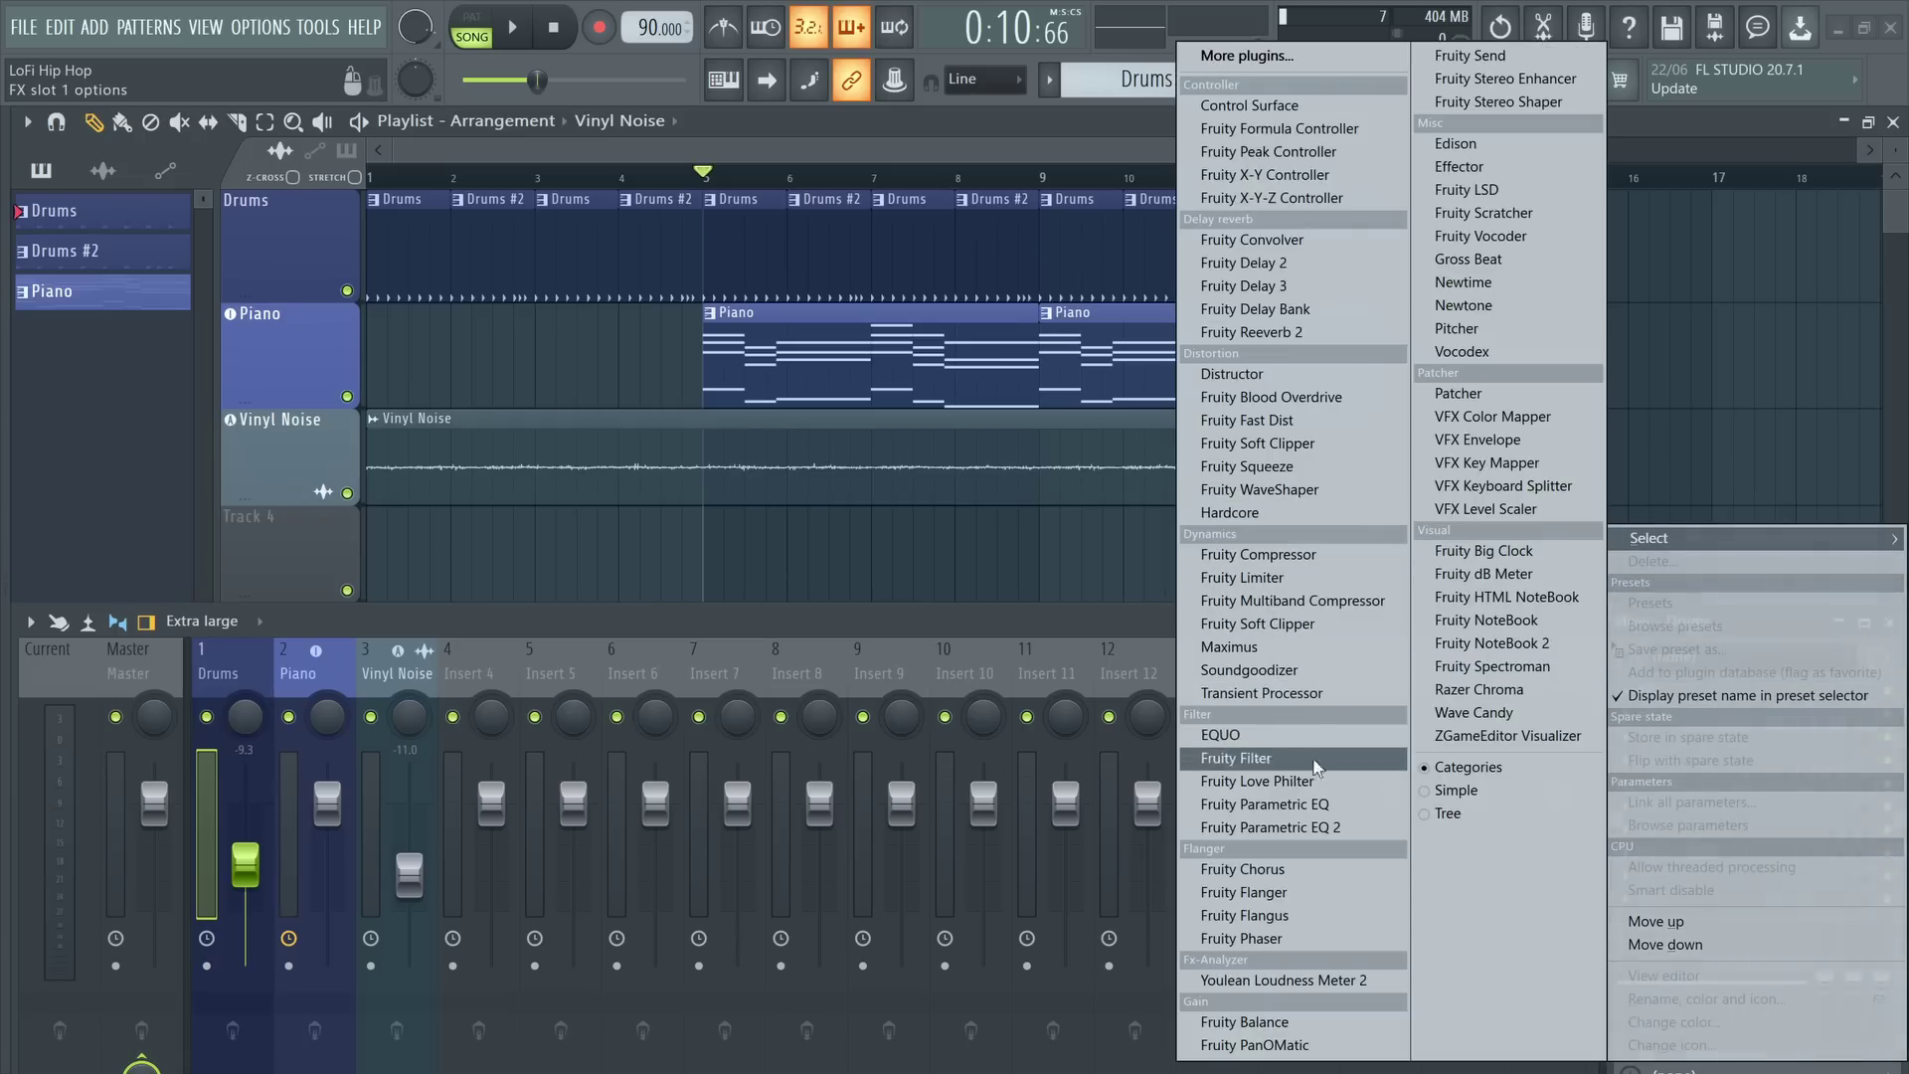
pyautogui.click(1293, 824)
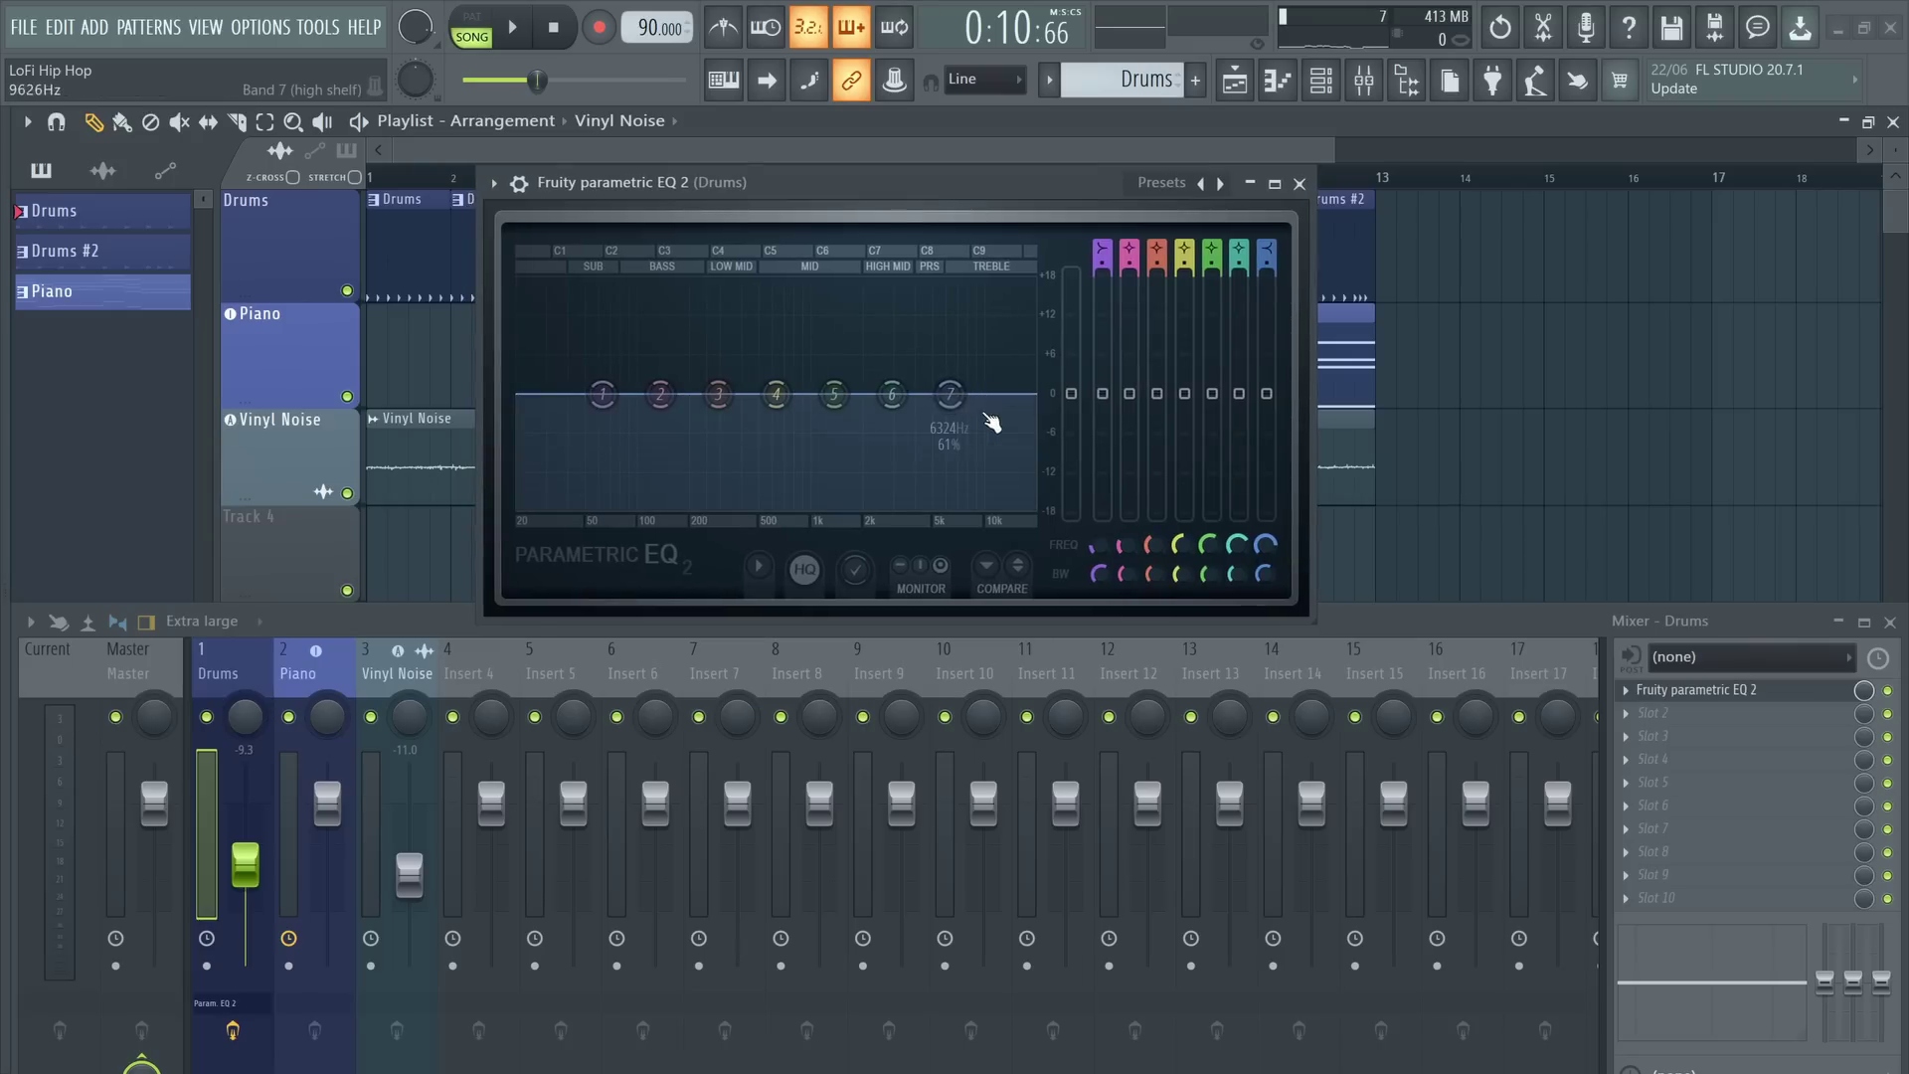
pyautogui.press('space')
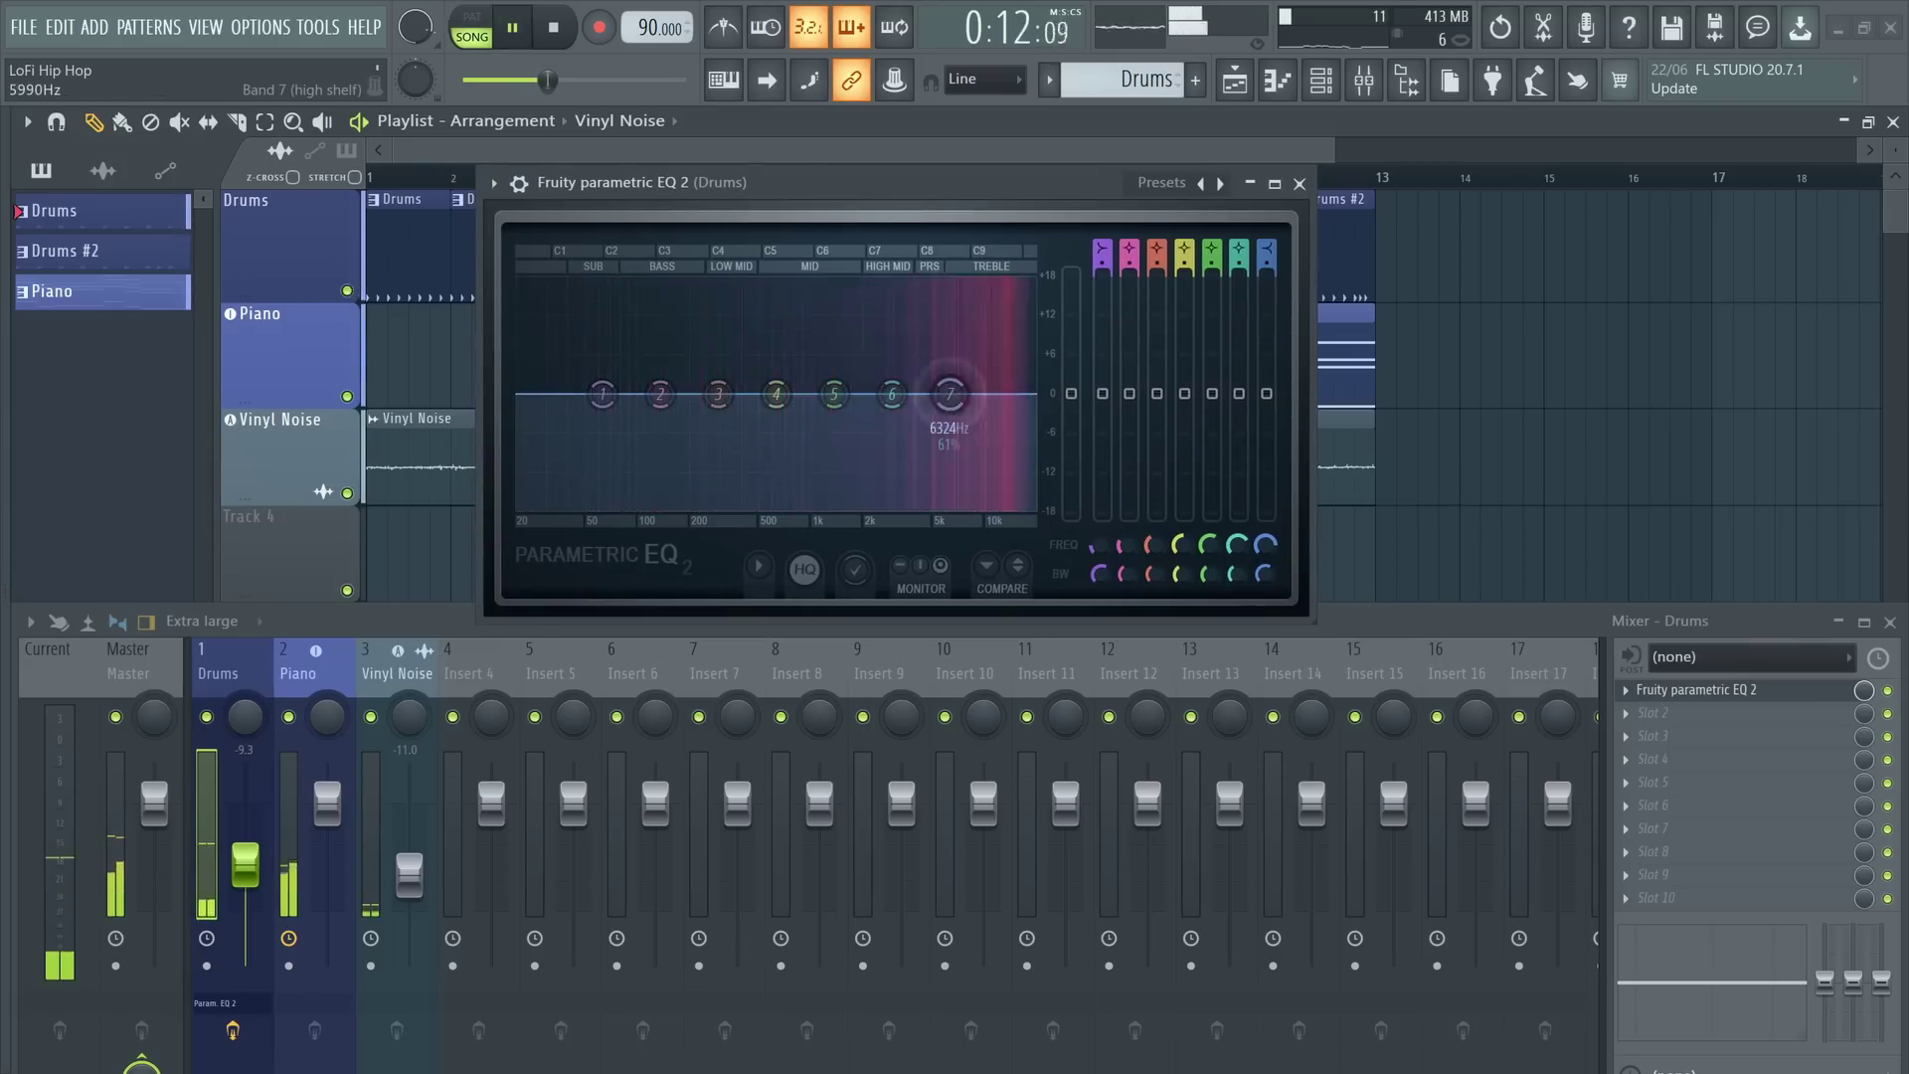
pyautogui.moveTo(948, 397)
pyautogui.mouseDown()
pyautogui.moveTo(890, 504)
pyautogui.moveTo(860, 505)
pyautogui.moveTo(955, 468)
pyautogui.moveTo(939, 427)
pyautogui.moveTo(912, 457)
pyautogui.mouseUp()
pyautogui.moveTo(601, 393); pyautogui.dragTo(598, 406)
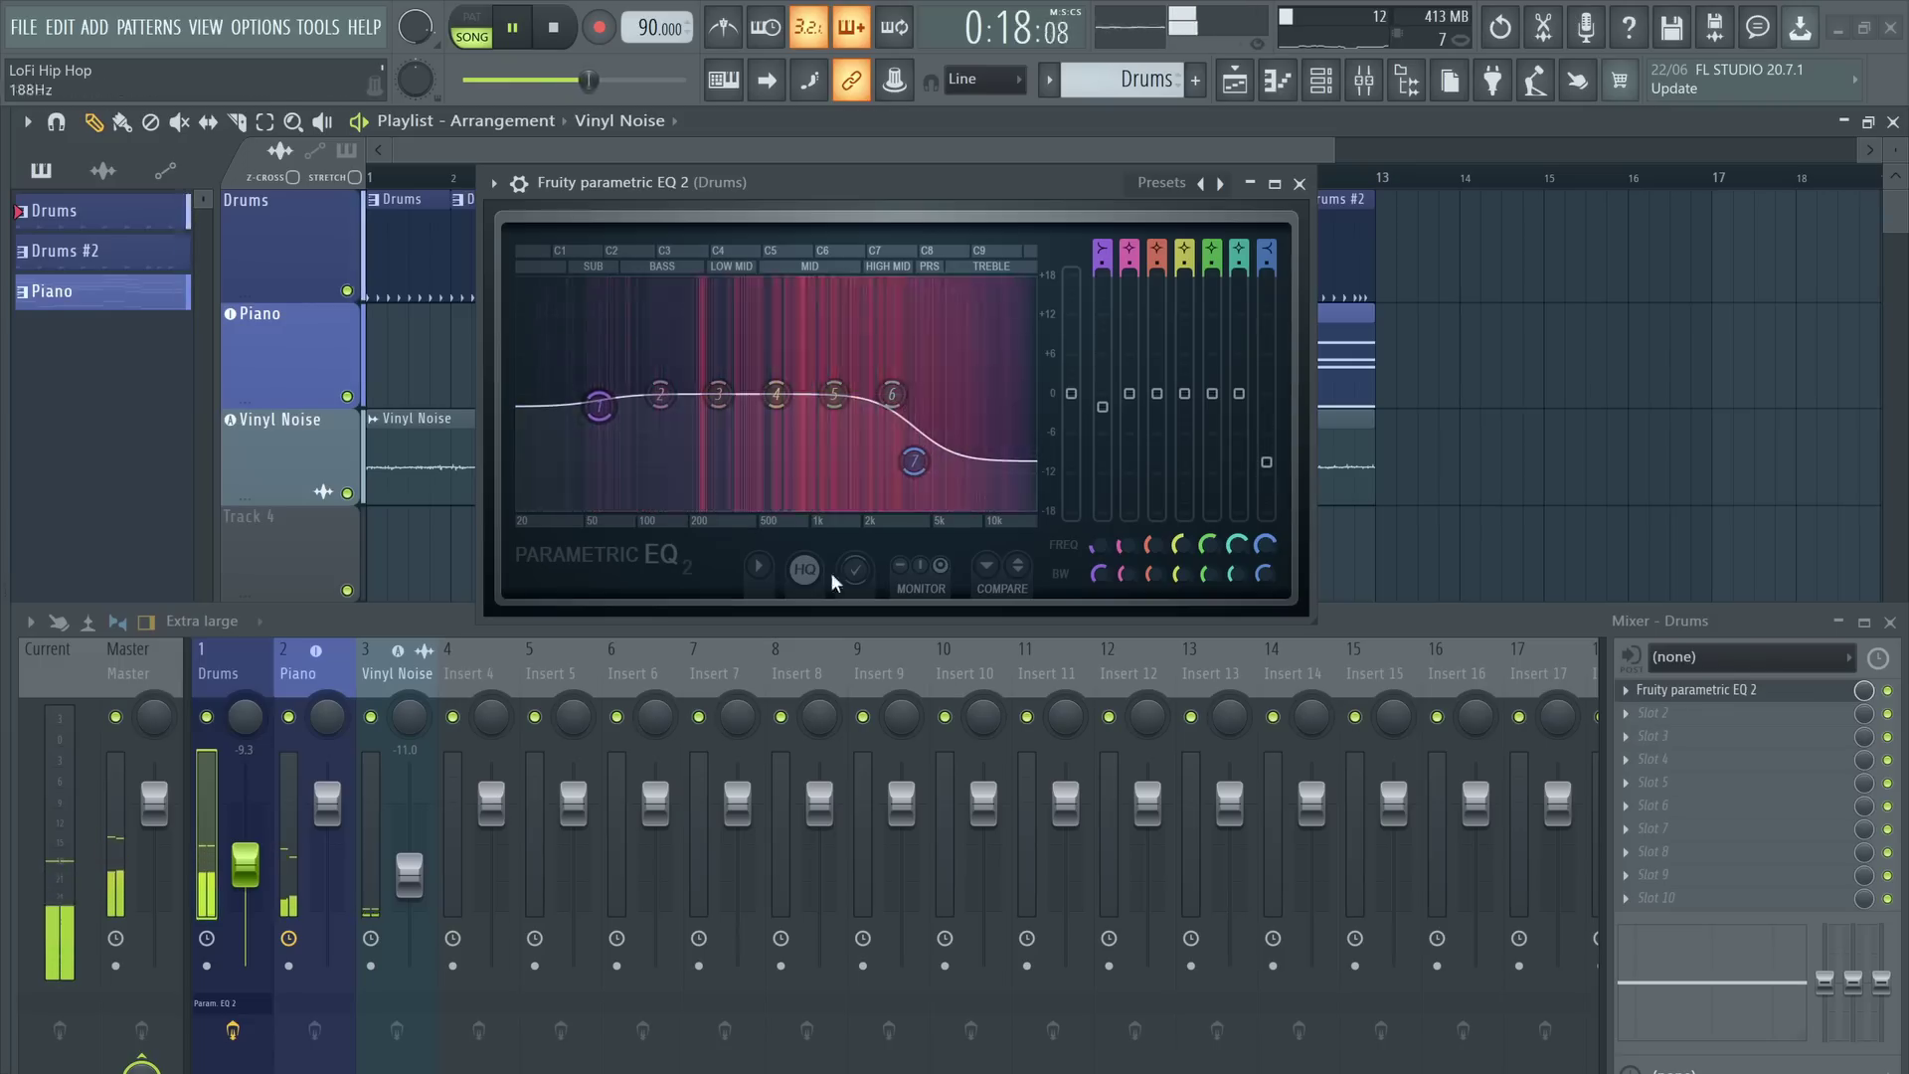
pyautogui.click(1299, 182)
pyautogui.press('space')
pyautogui.click(298, 672)
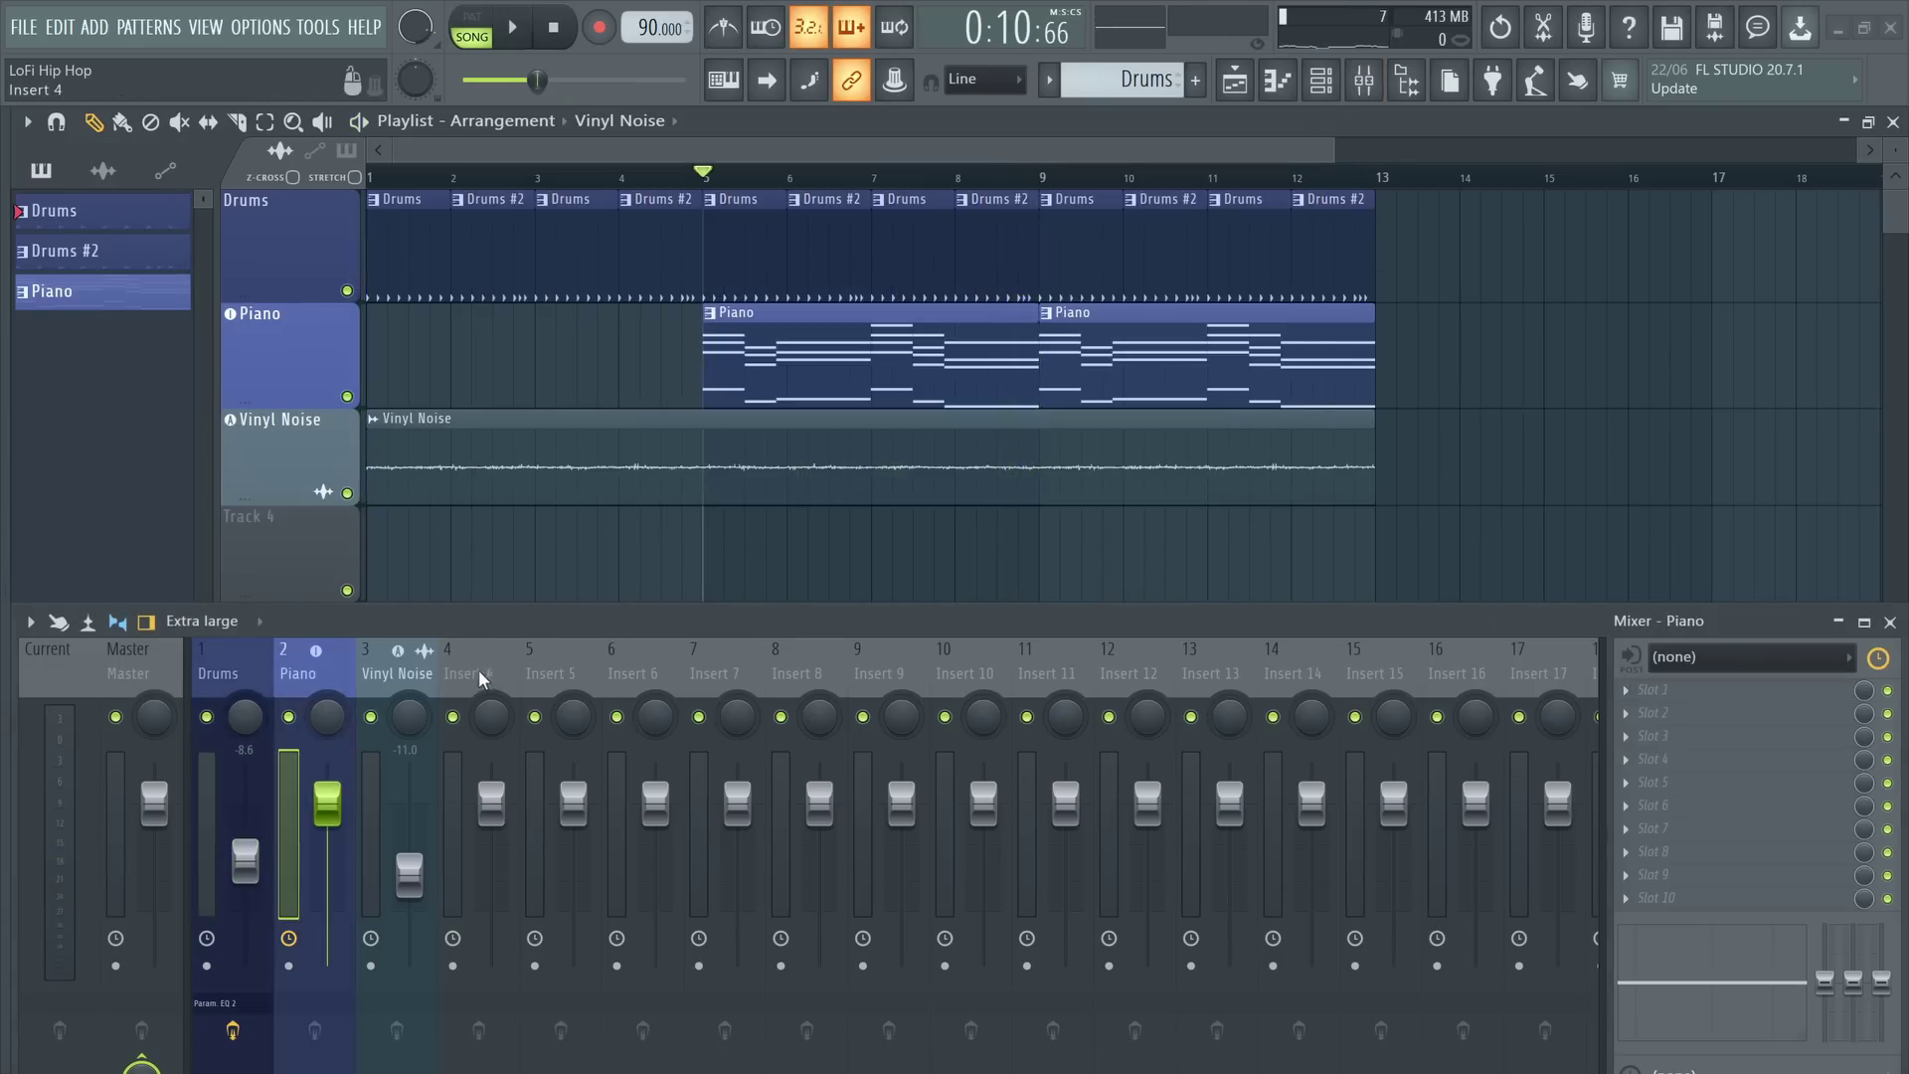
# - Rename mixer insert 4 to 'Guitar'
pyautogui.click(478, 670)
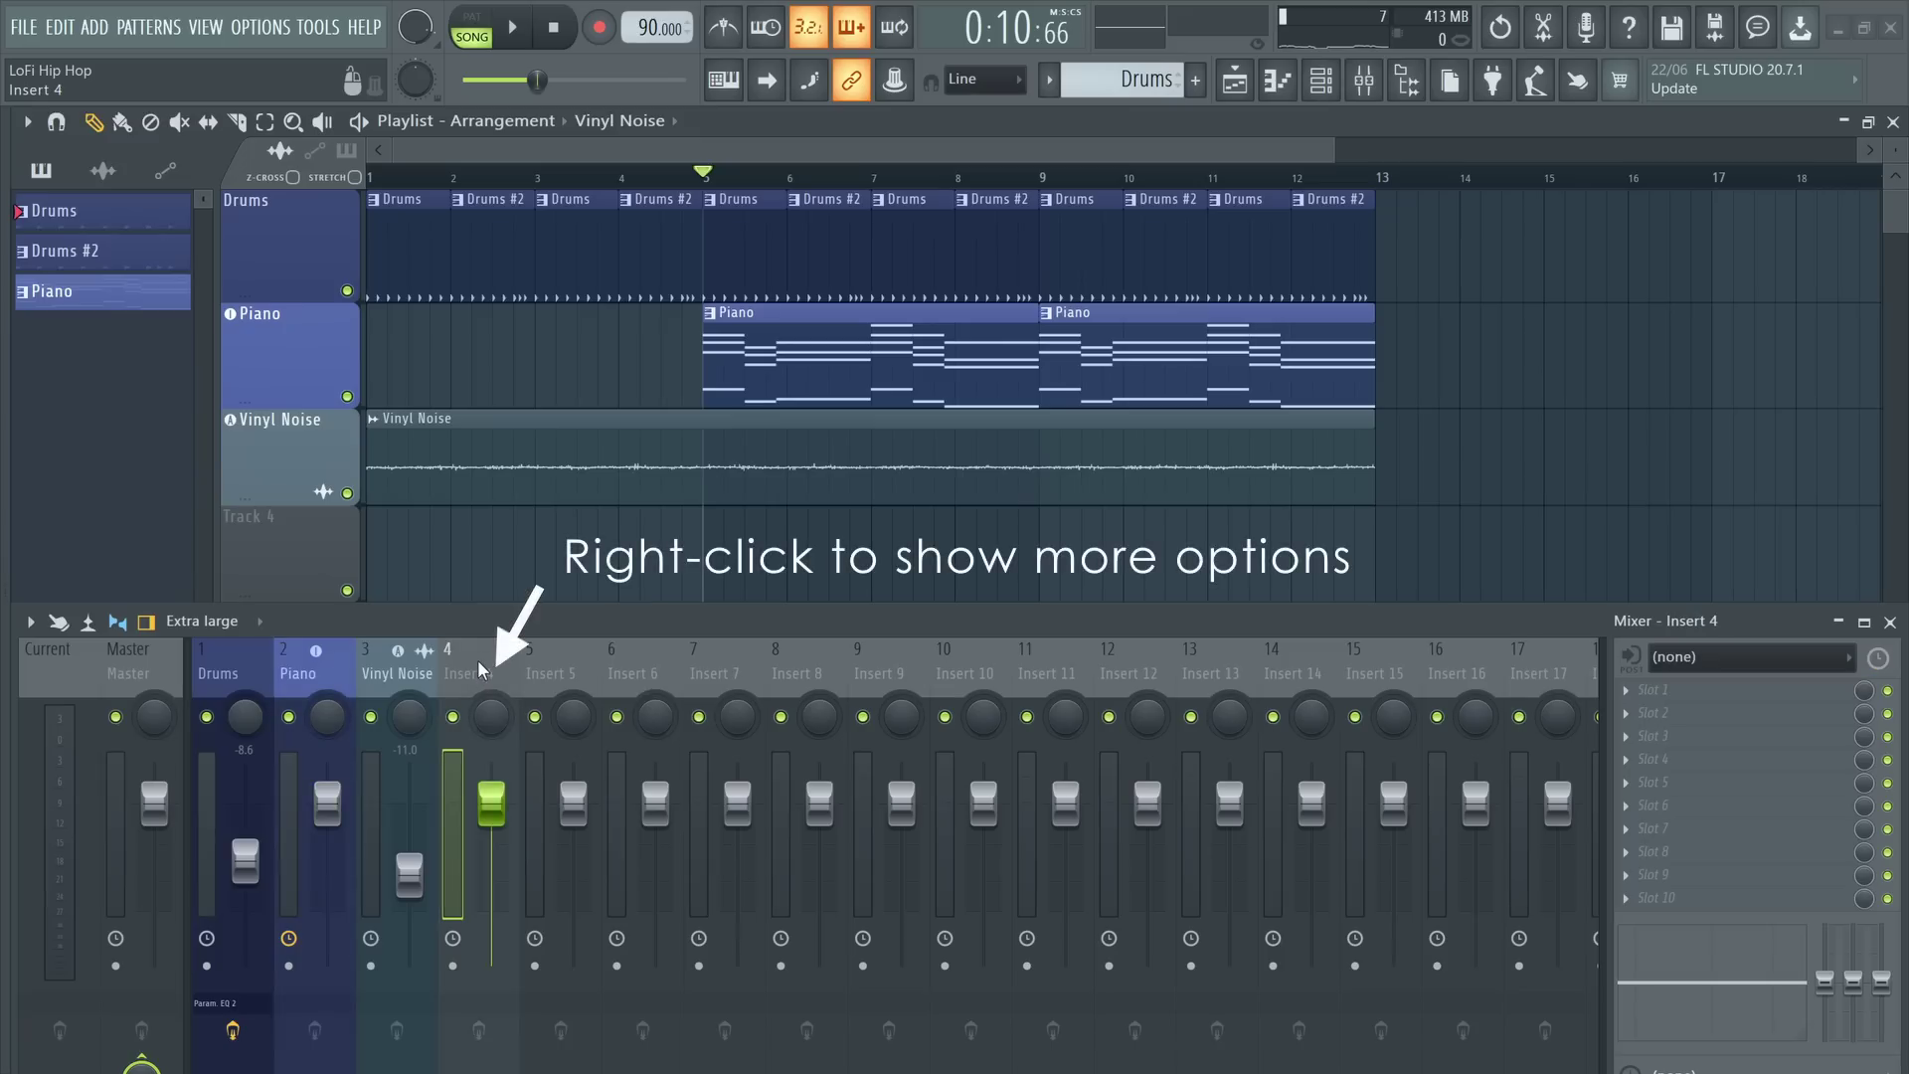
pyautogui.rightClick(477, 659)
pyautogui.click(649, 429)
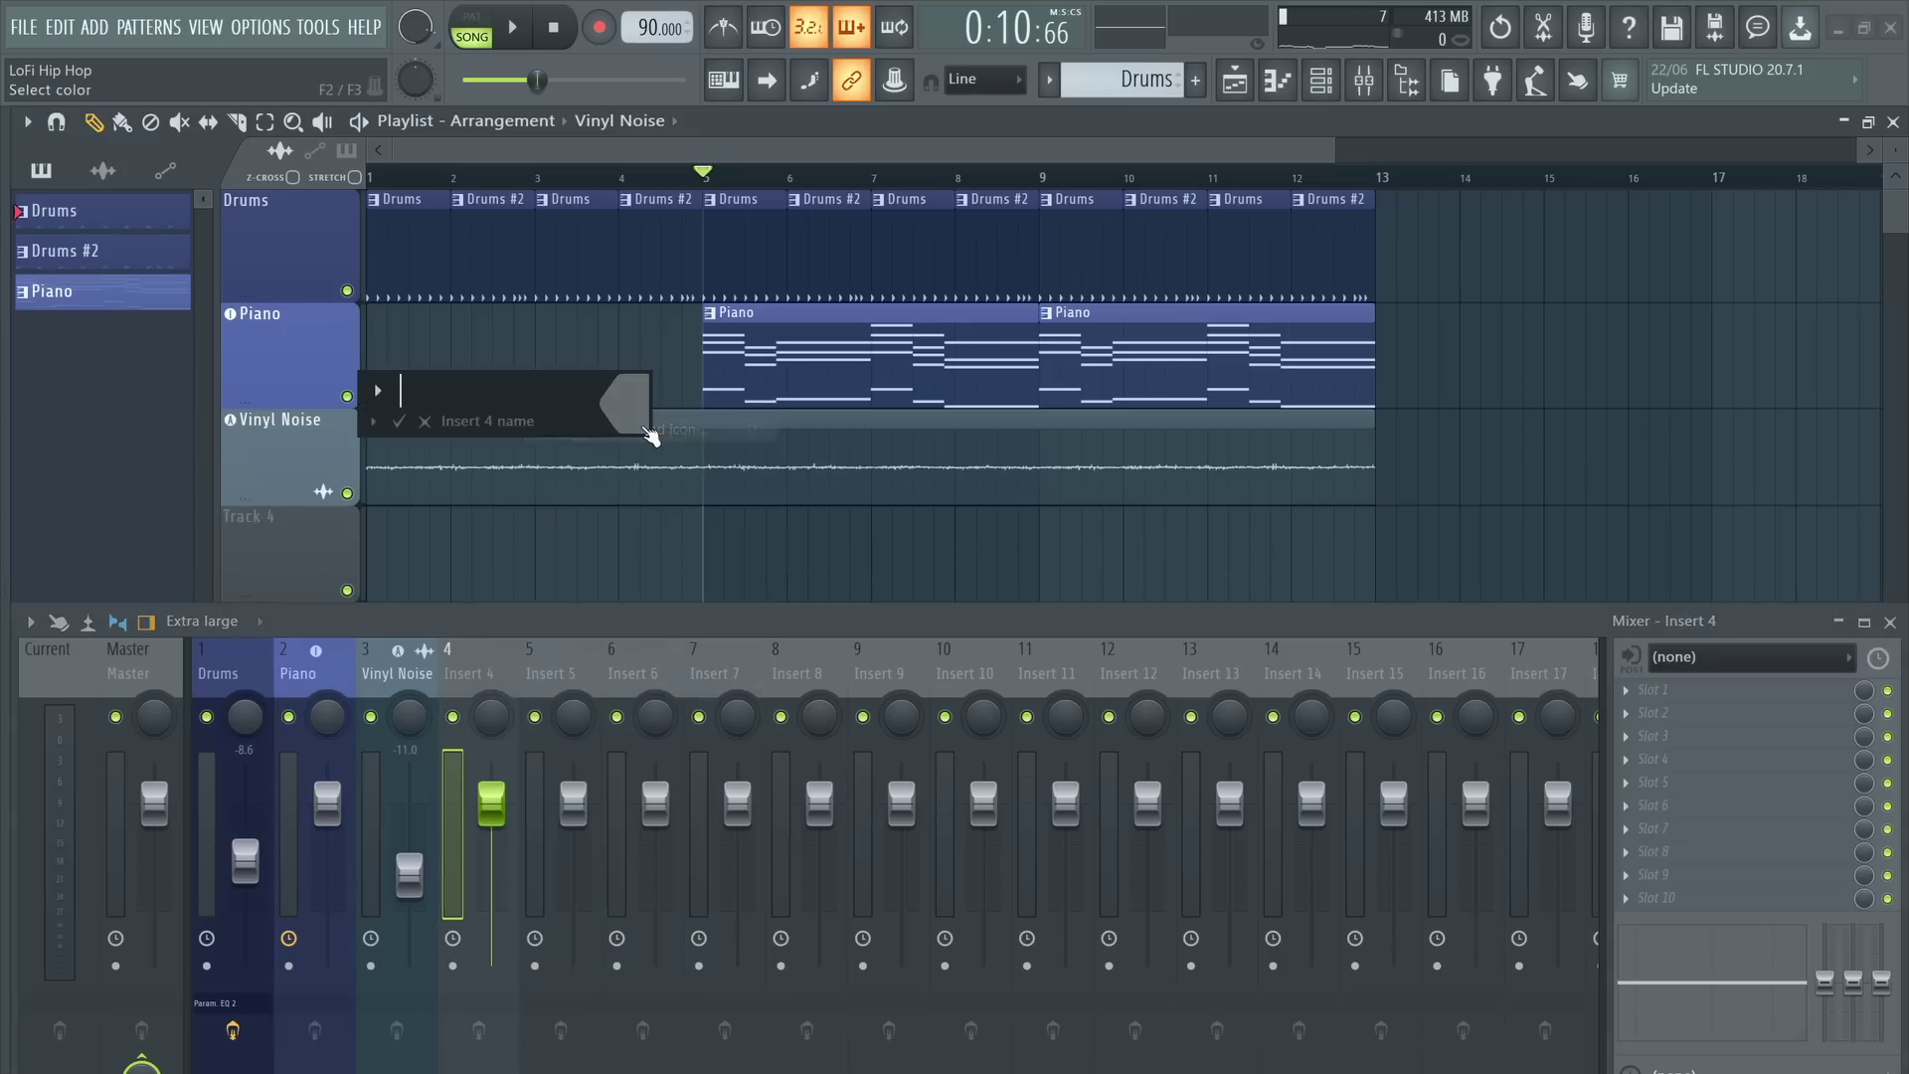
pyautogui.write('Guitar')
pyautogui.press('Return')
# - Keep the Audient USB ASIO driver as the audio device in the audio settings
pyautogui.click(256, 27)
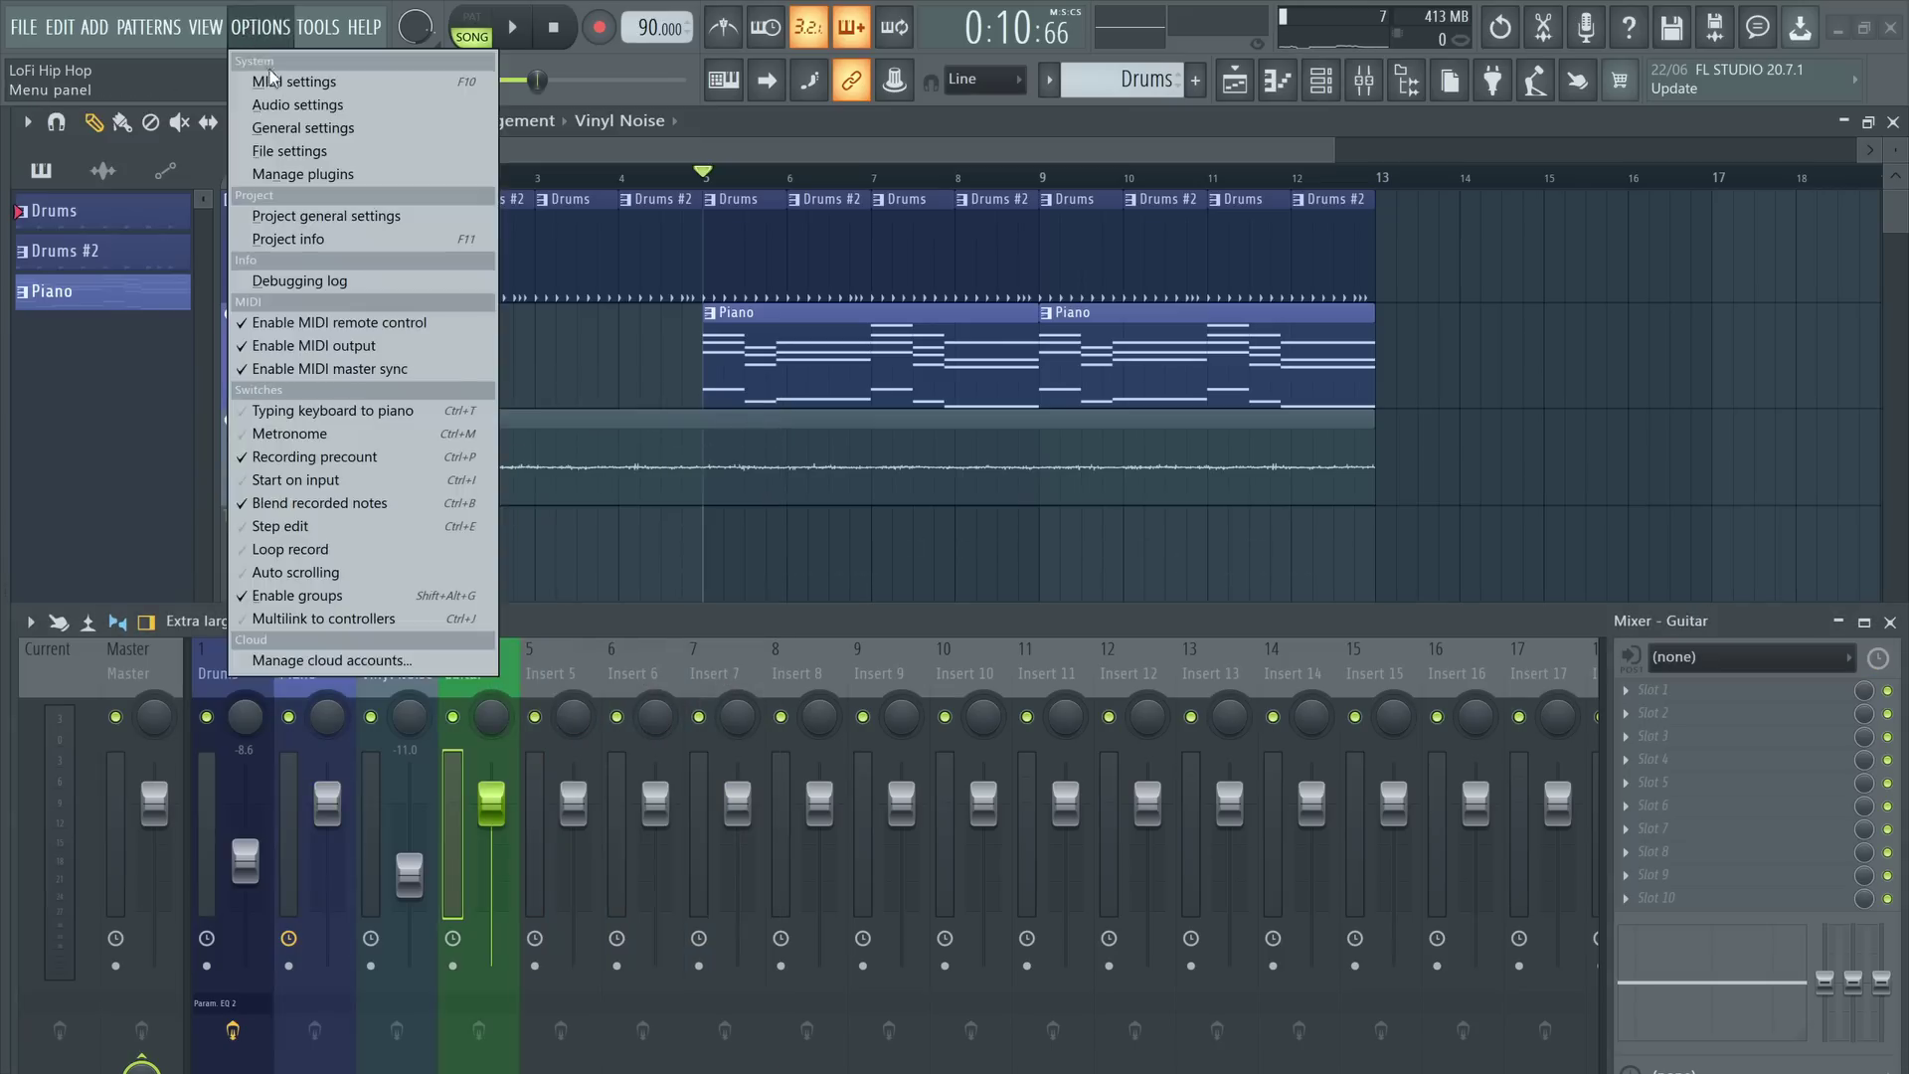
pyautogui.click(284, 102)
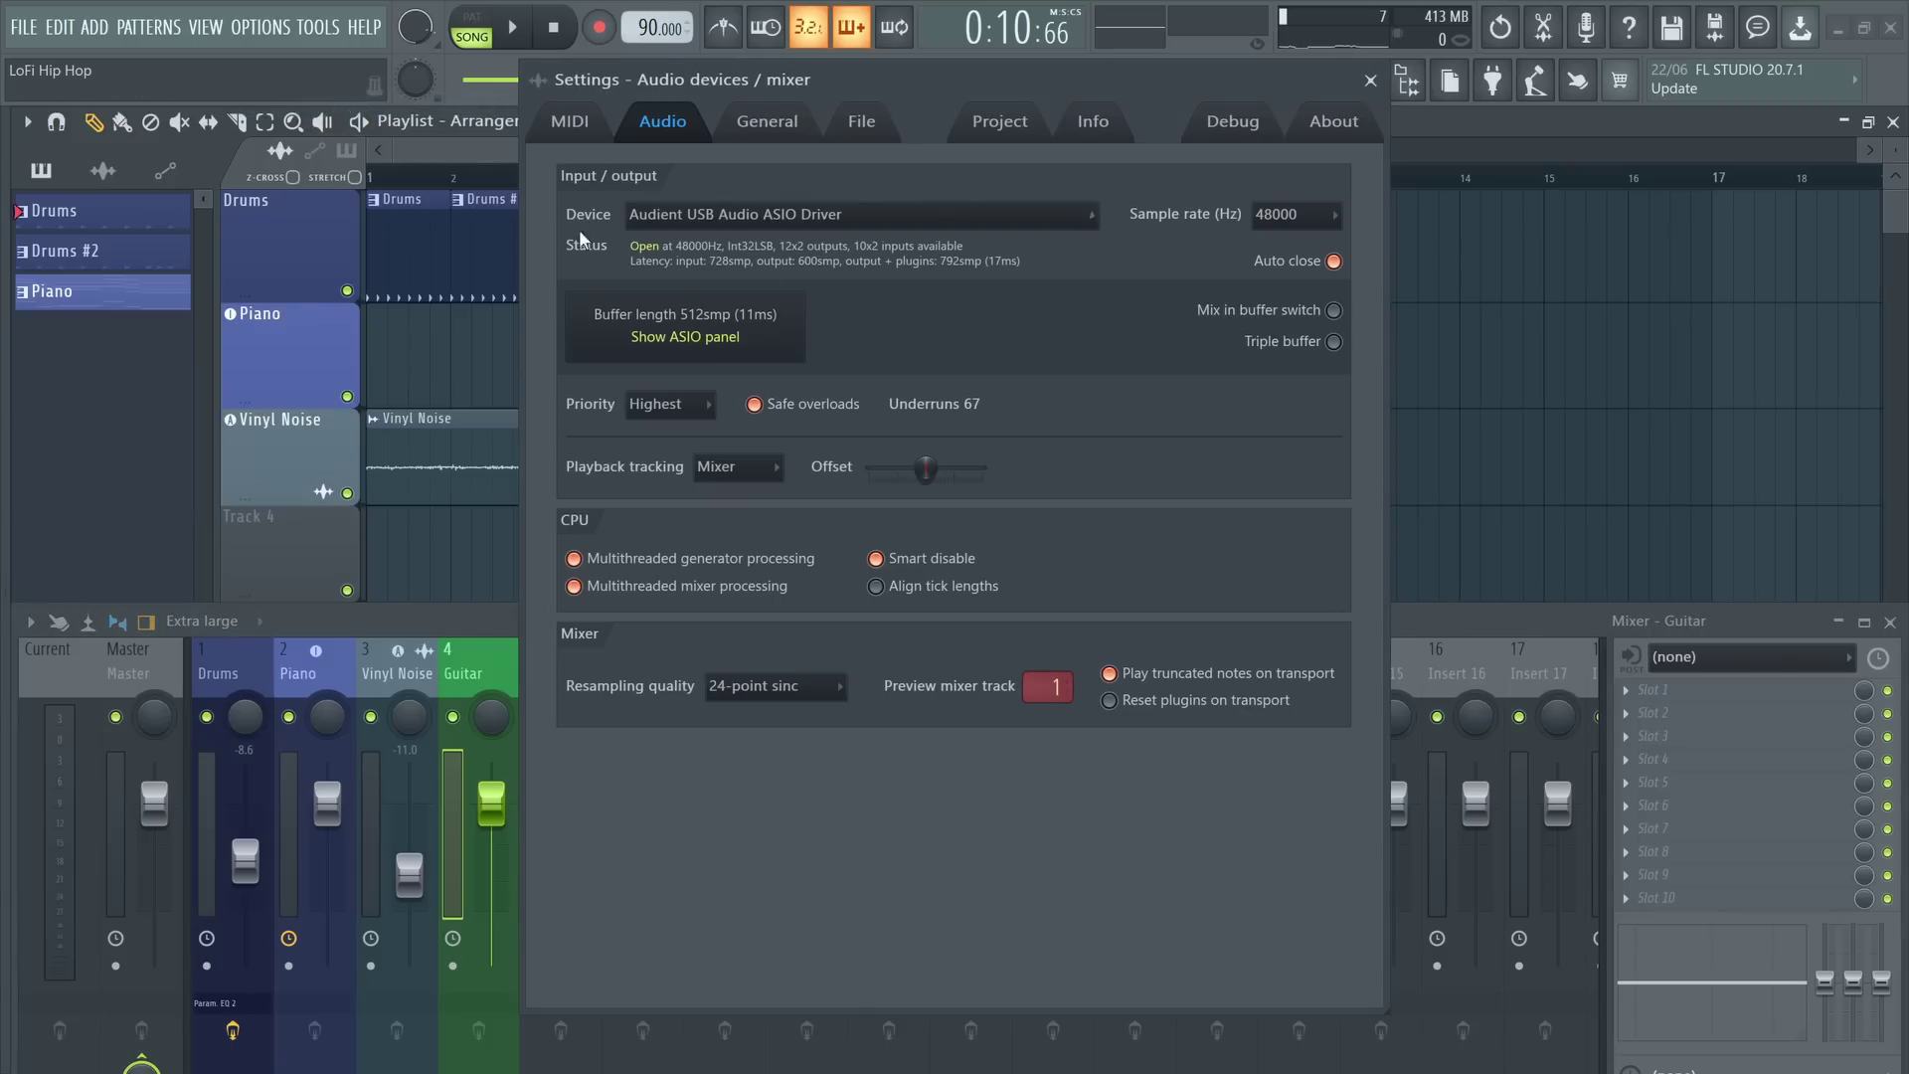
pyautogui.click(955, 214)
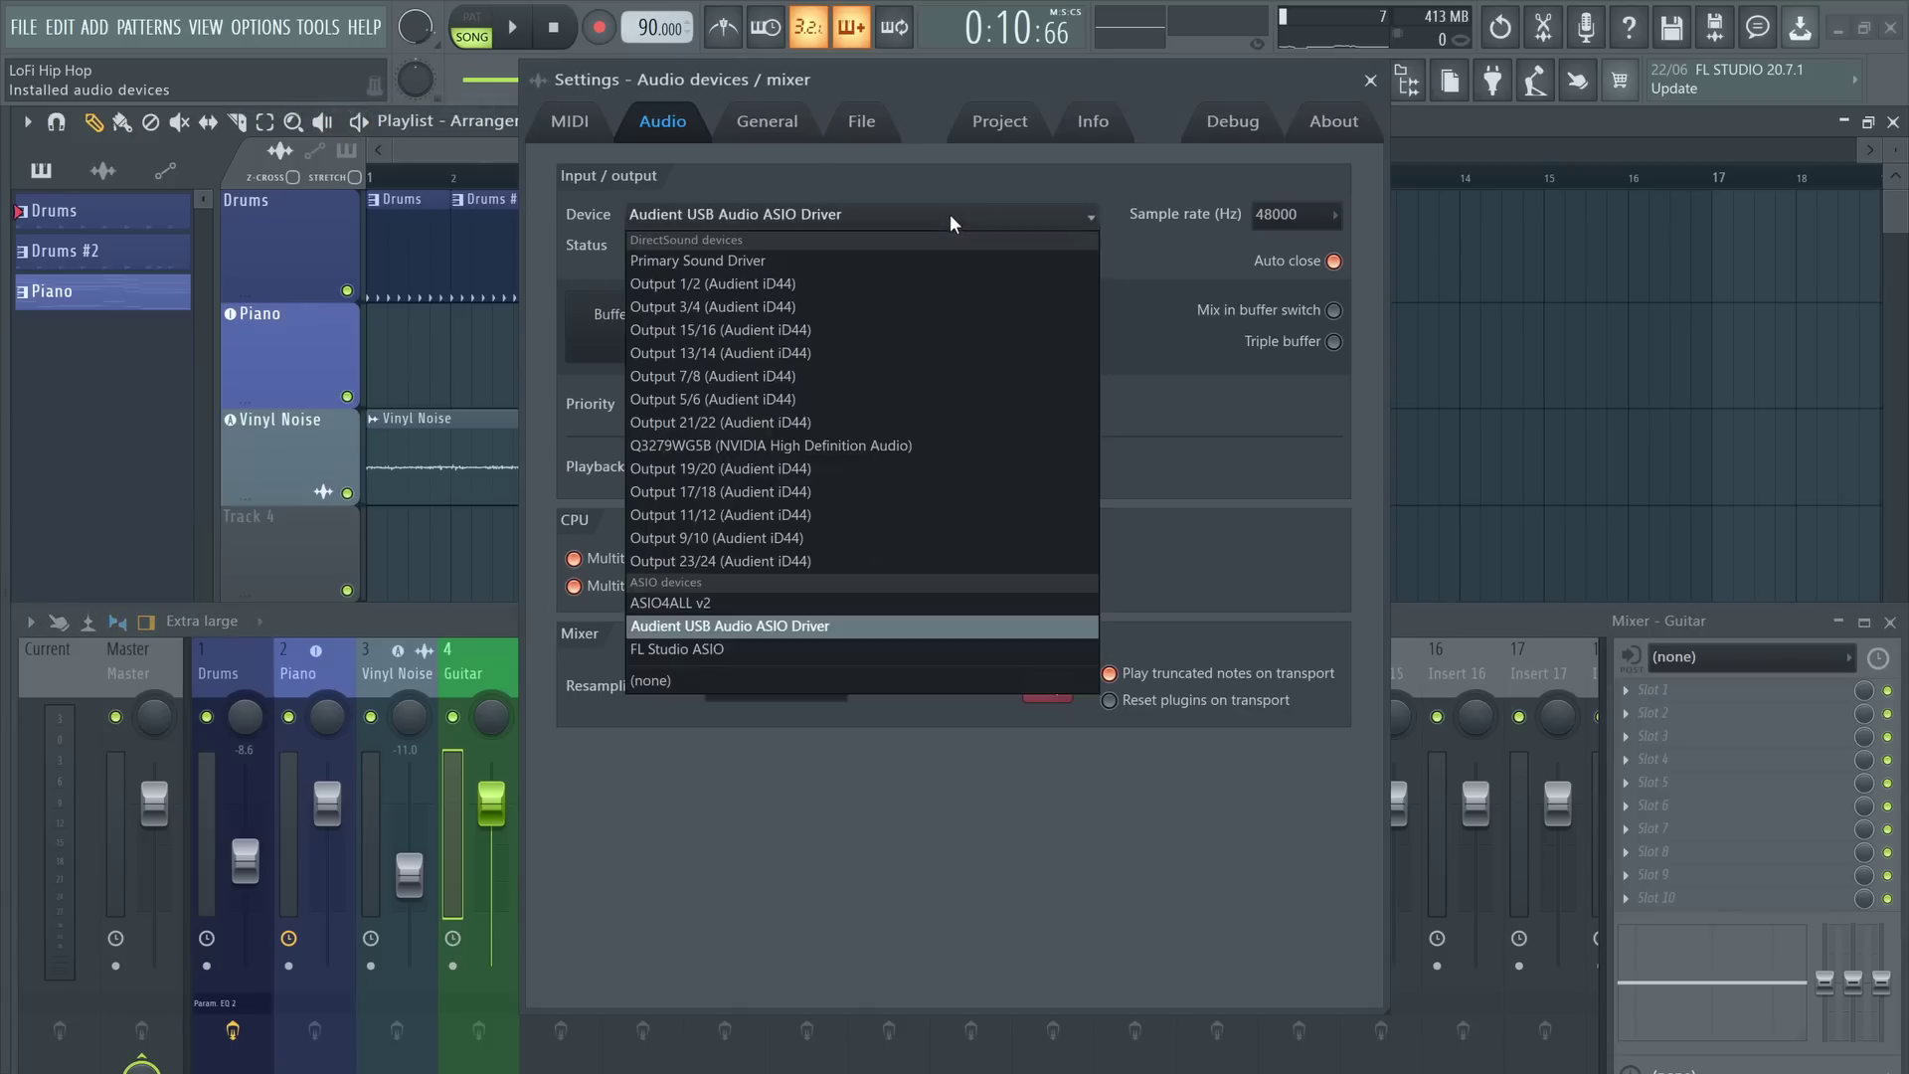
pyautogui.click(722, 629)
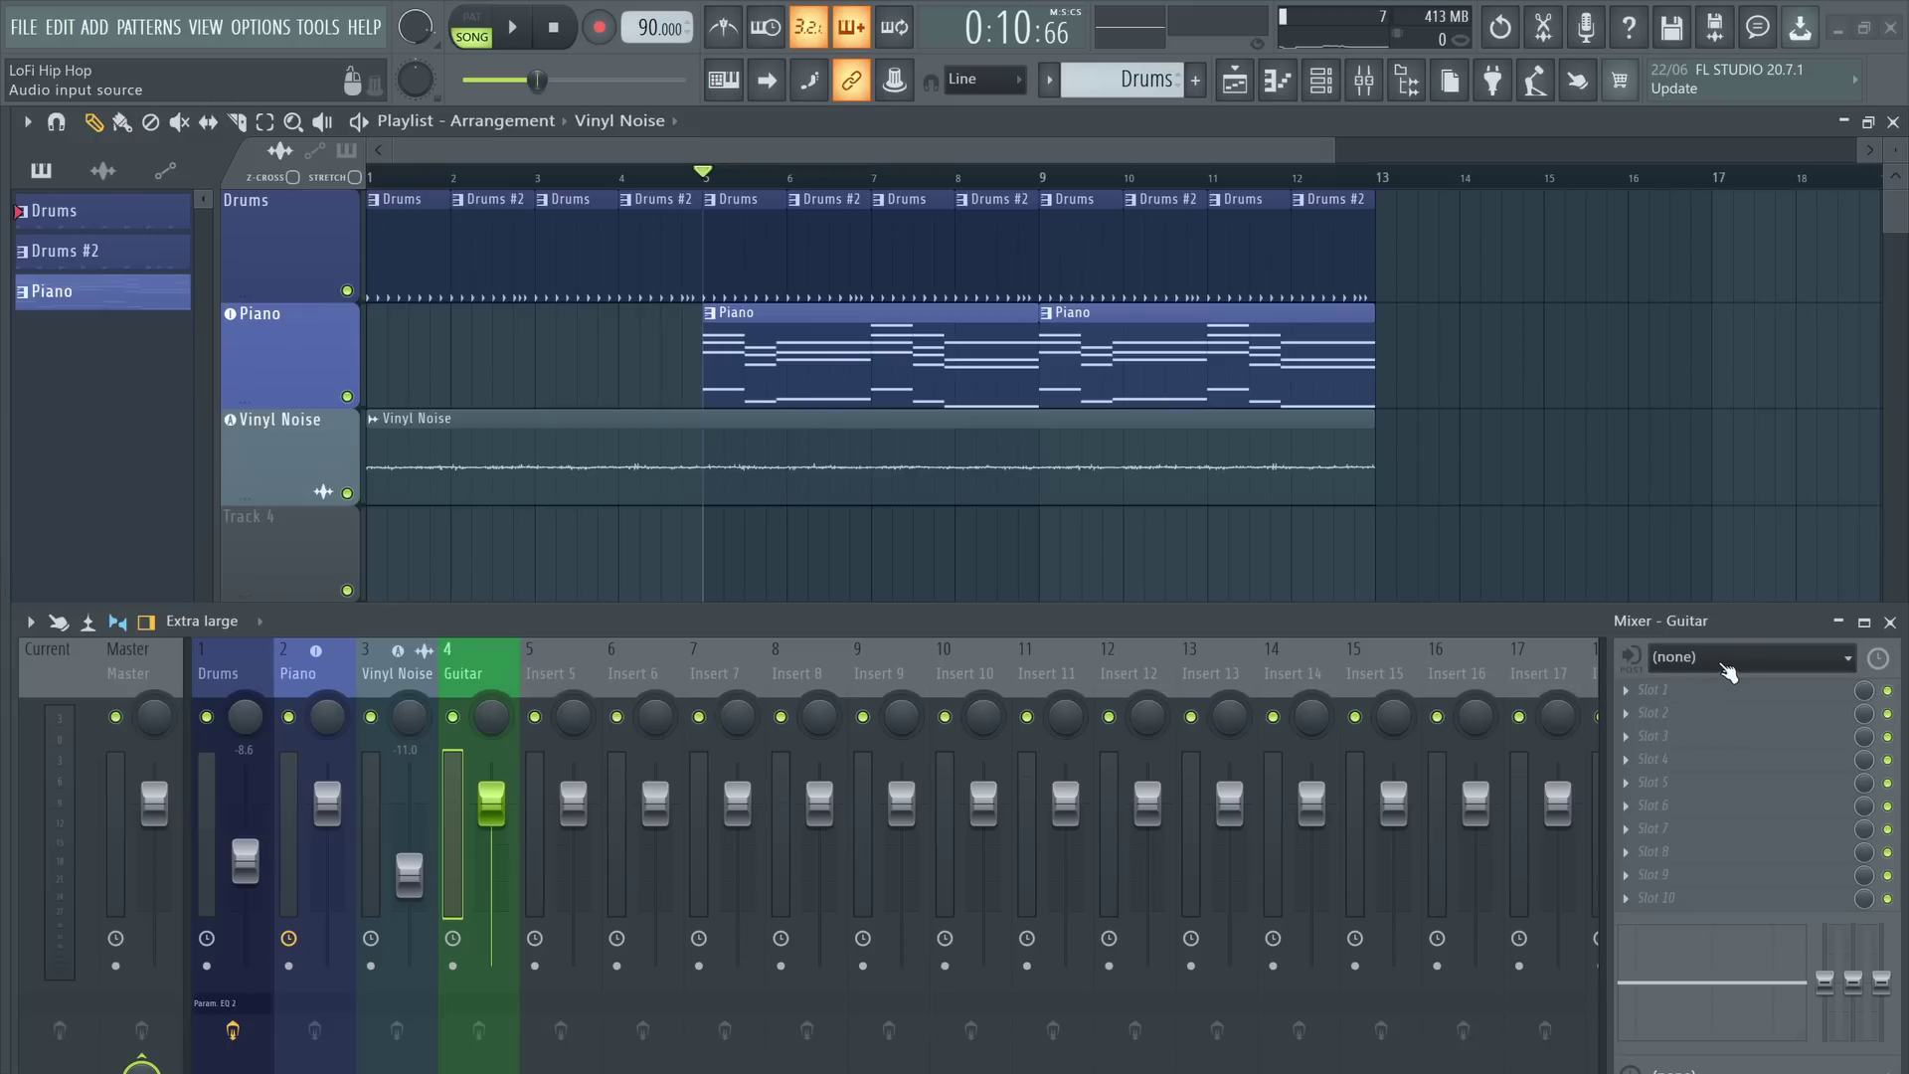
# - Feed the Guitar insert from Analogue 2 and add Fruity Limiter, Delay 3 and Reeverb 2
pyautogui.click(1728, 666)
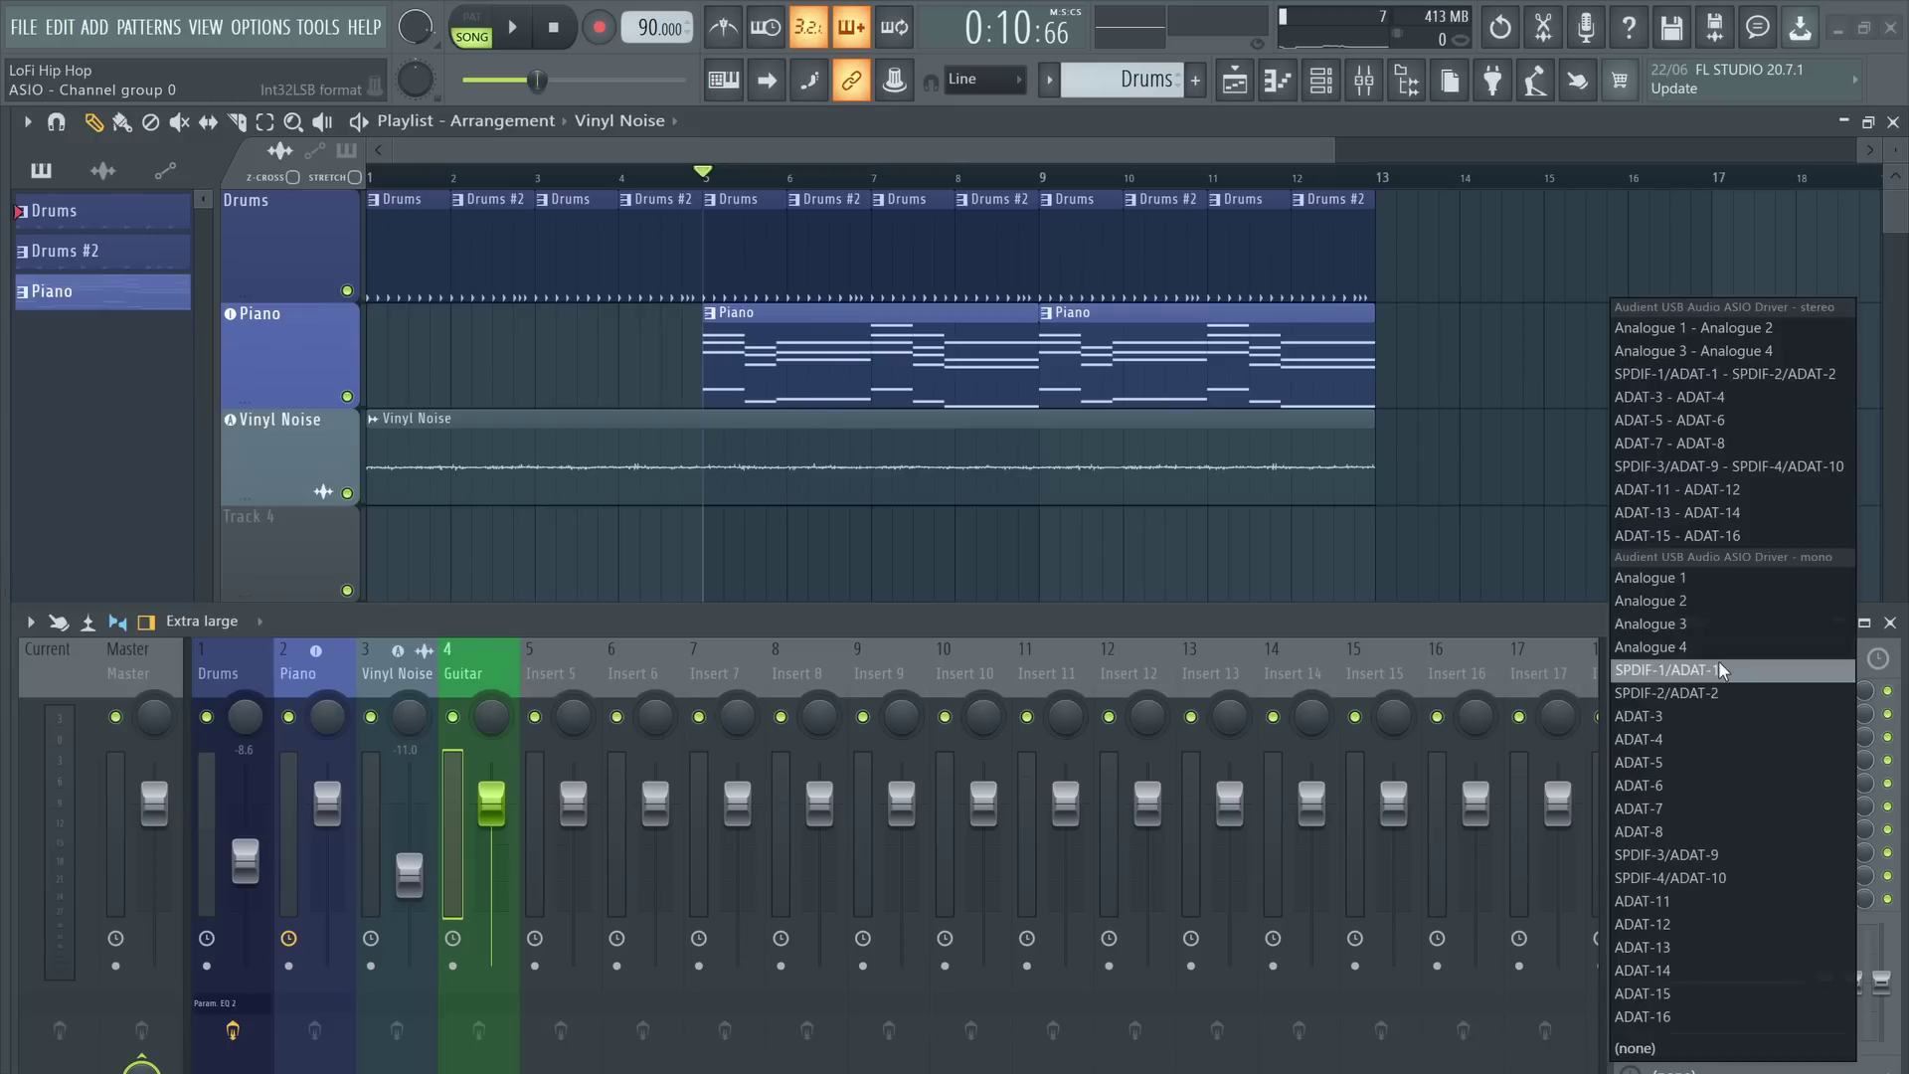
pyautogui.click(1697, 601)
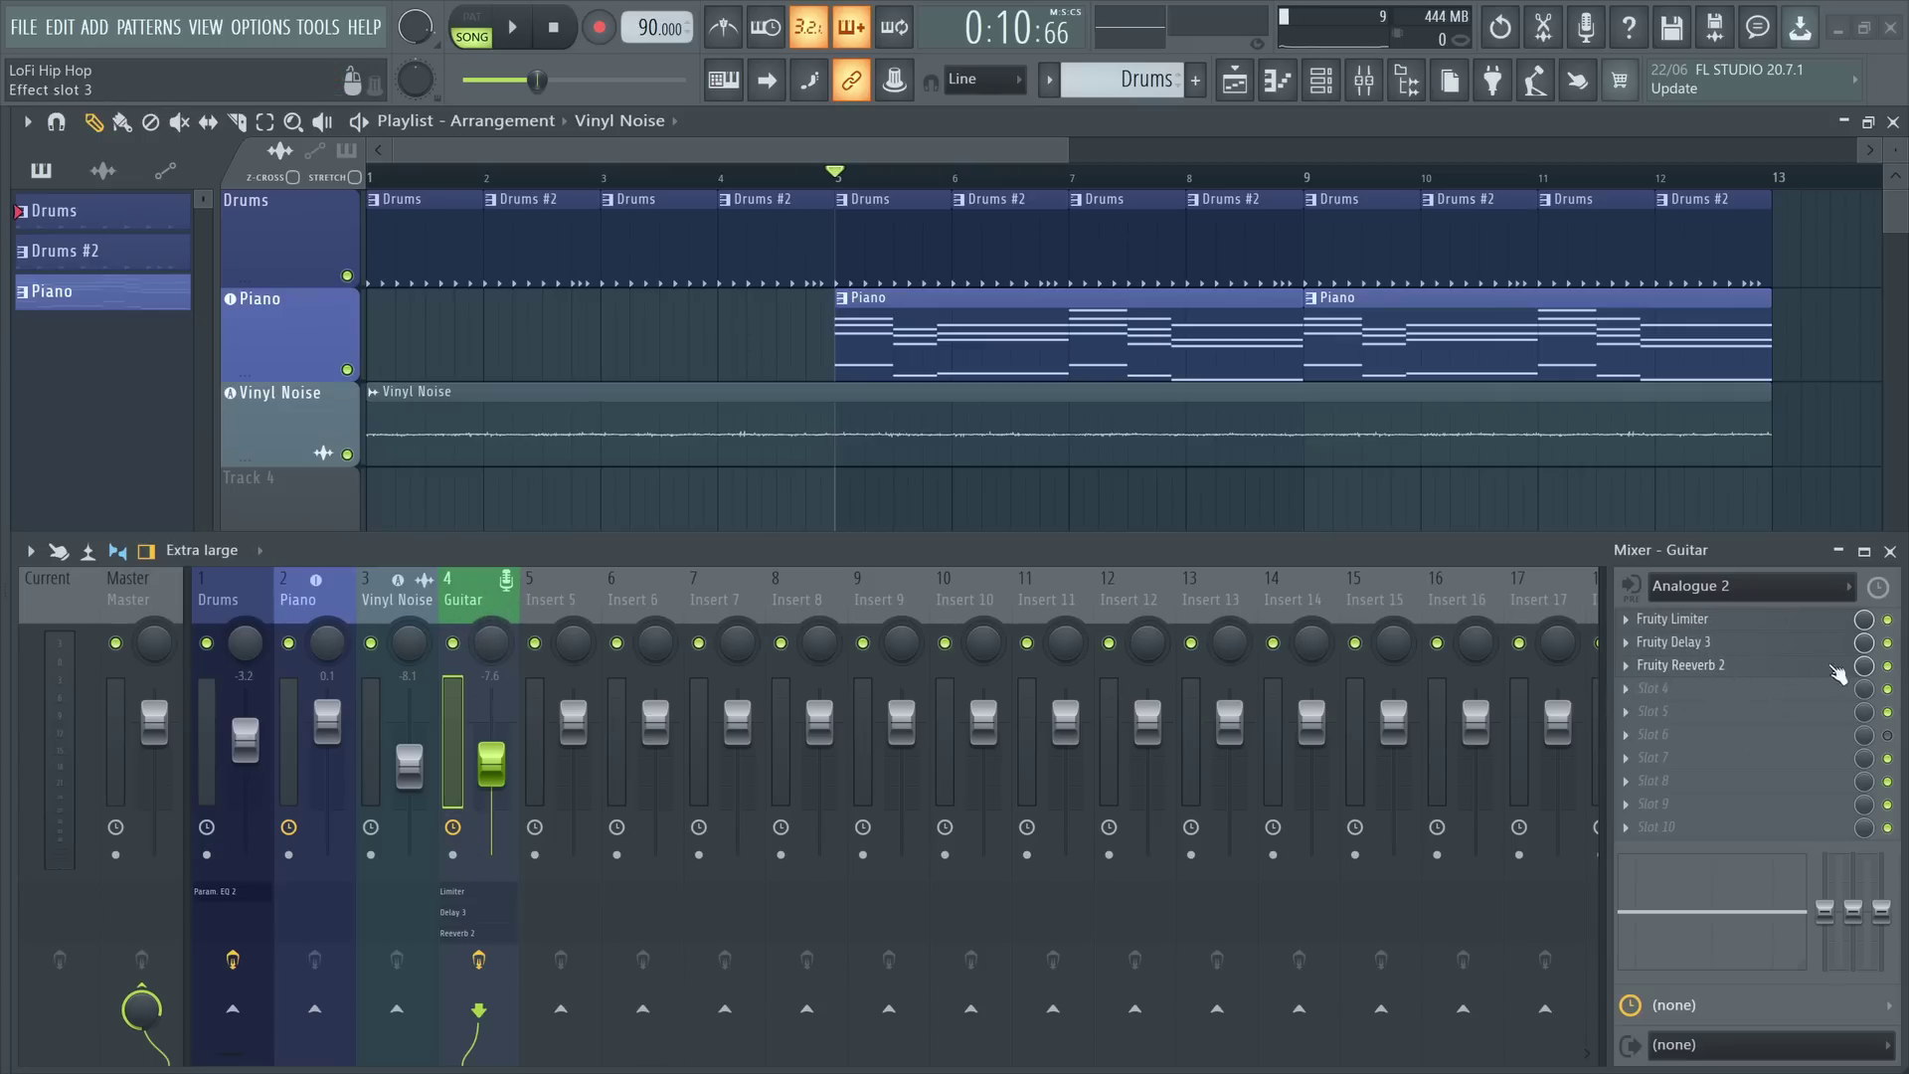
pyautogui.click(1686, 619)
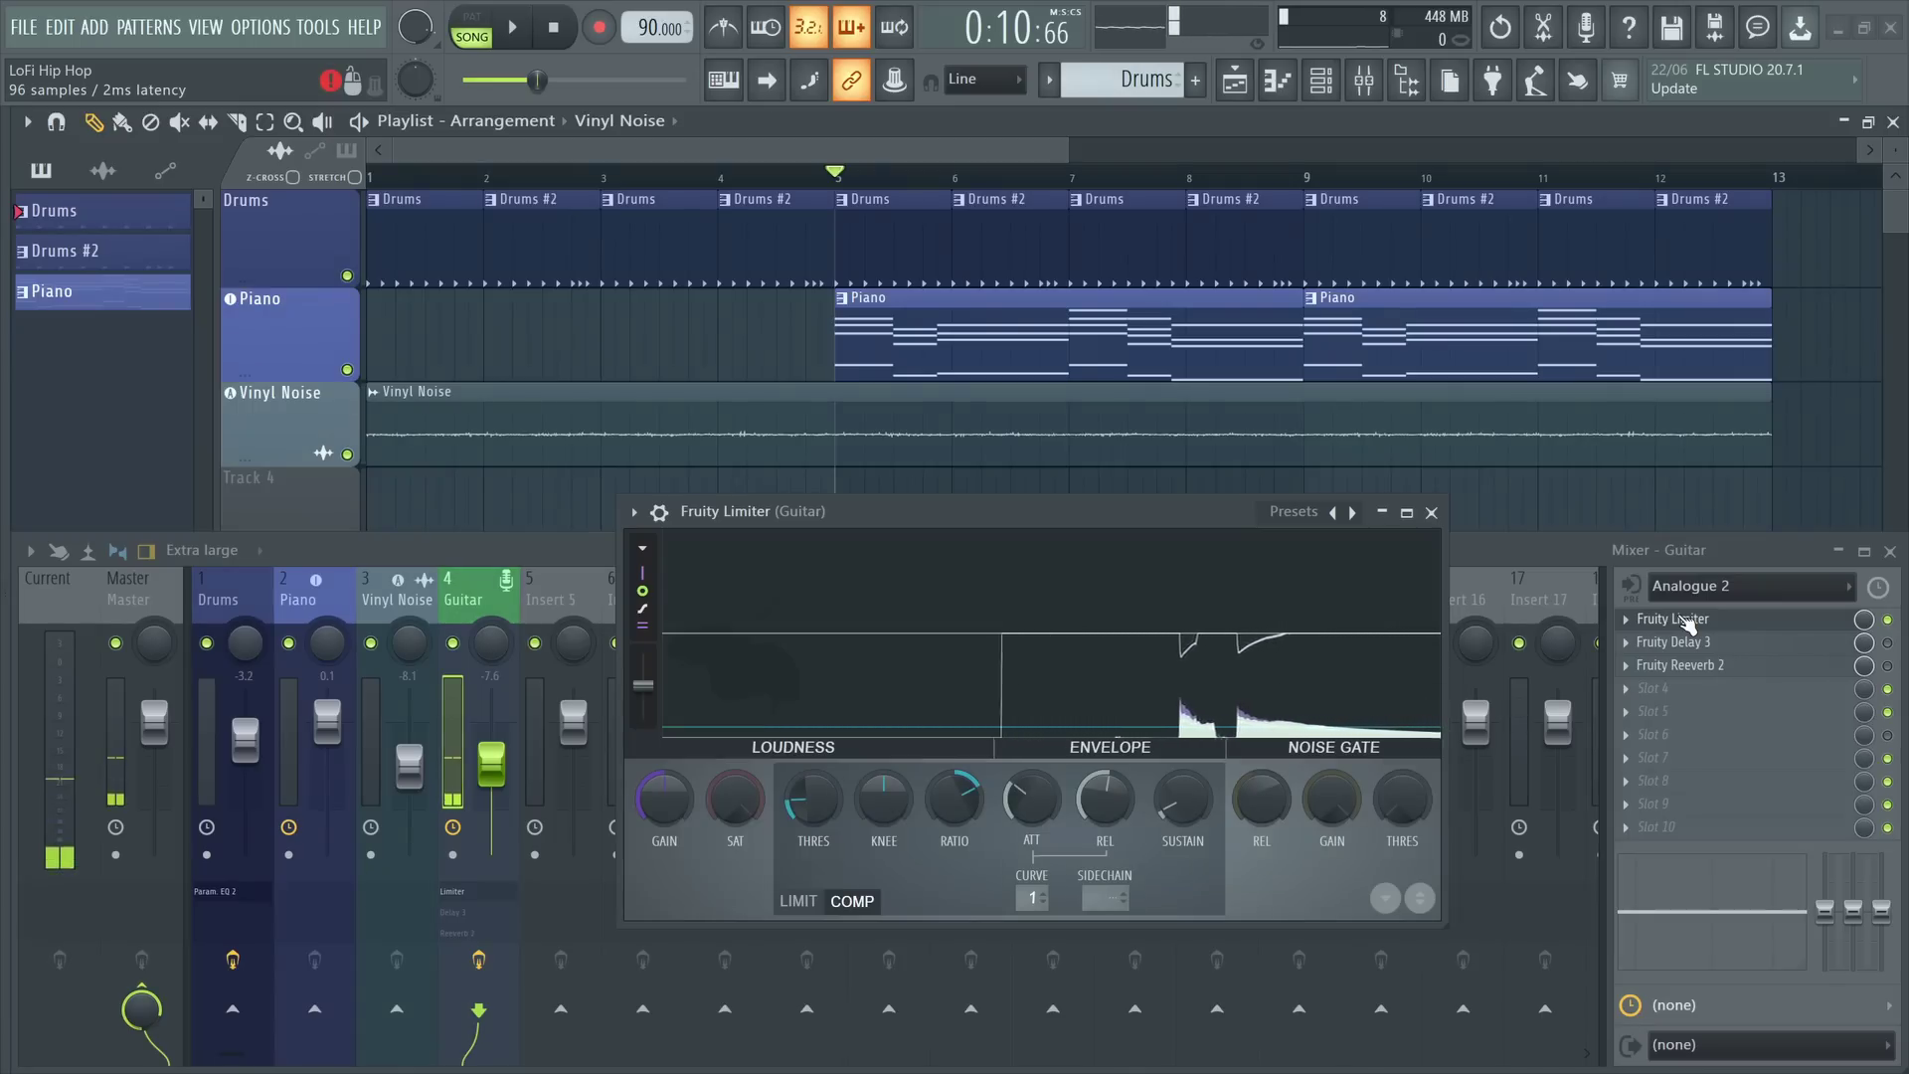
pyautogui.click(1691, 642)
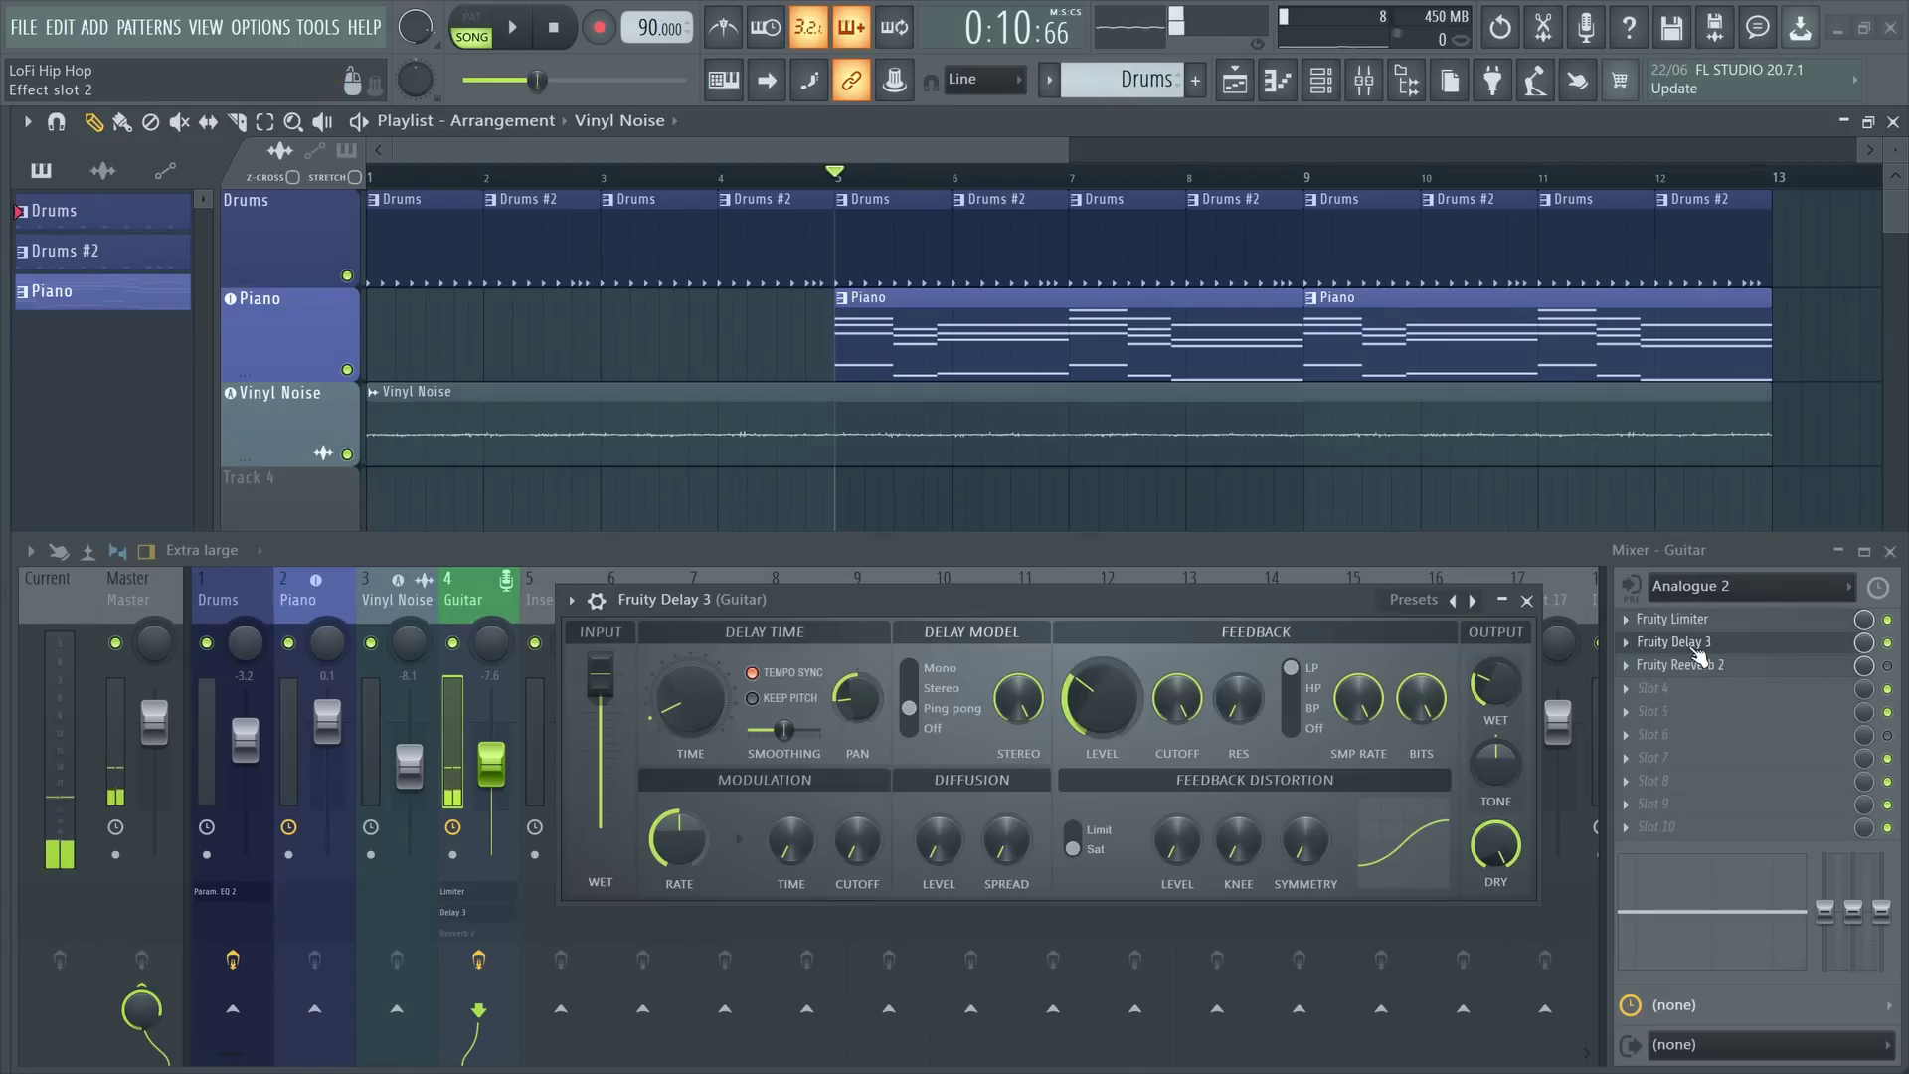
pyautogui.click(1700, 664)
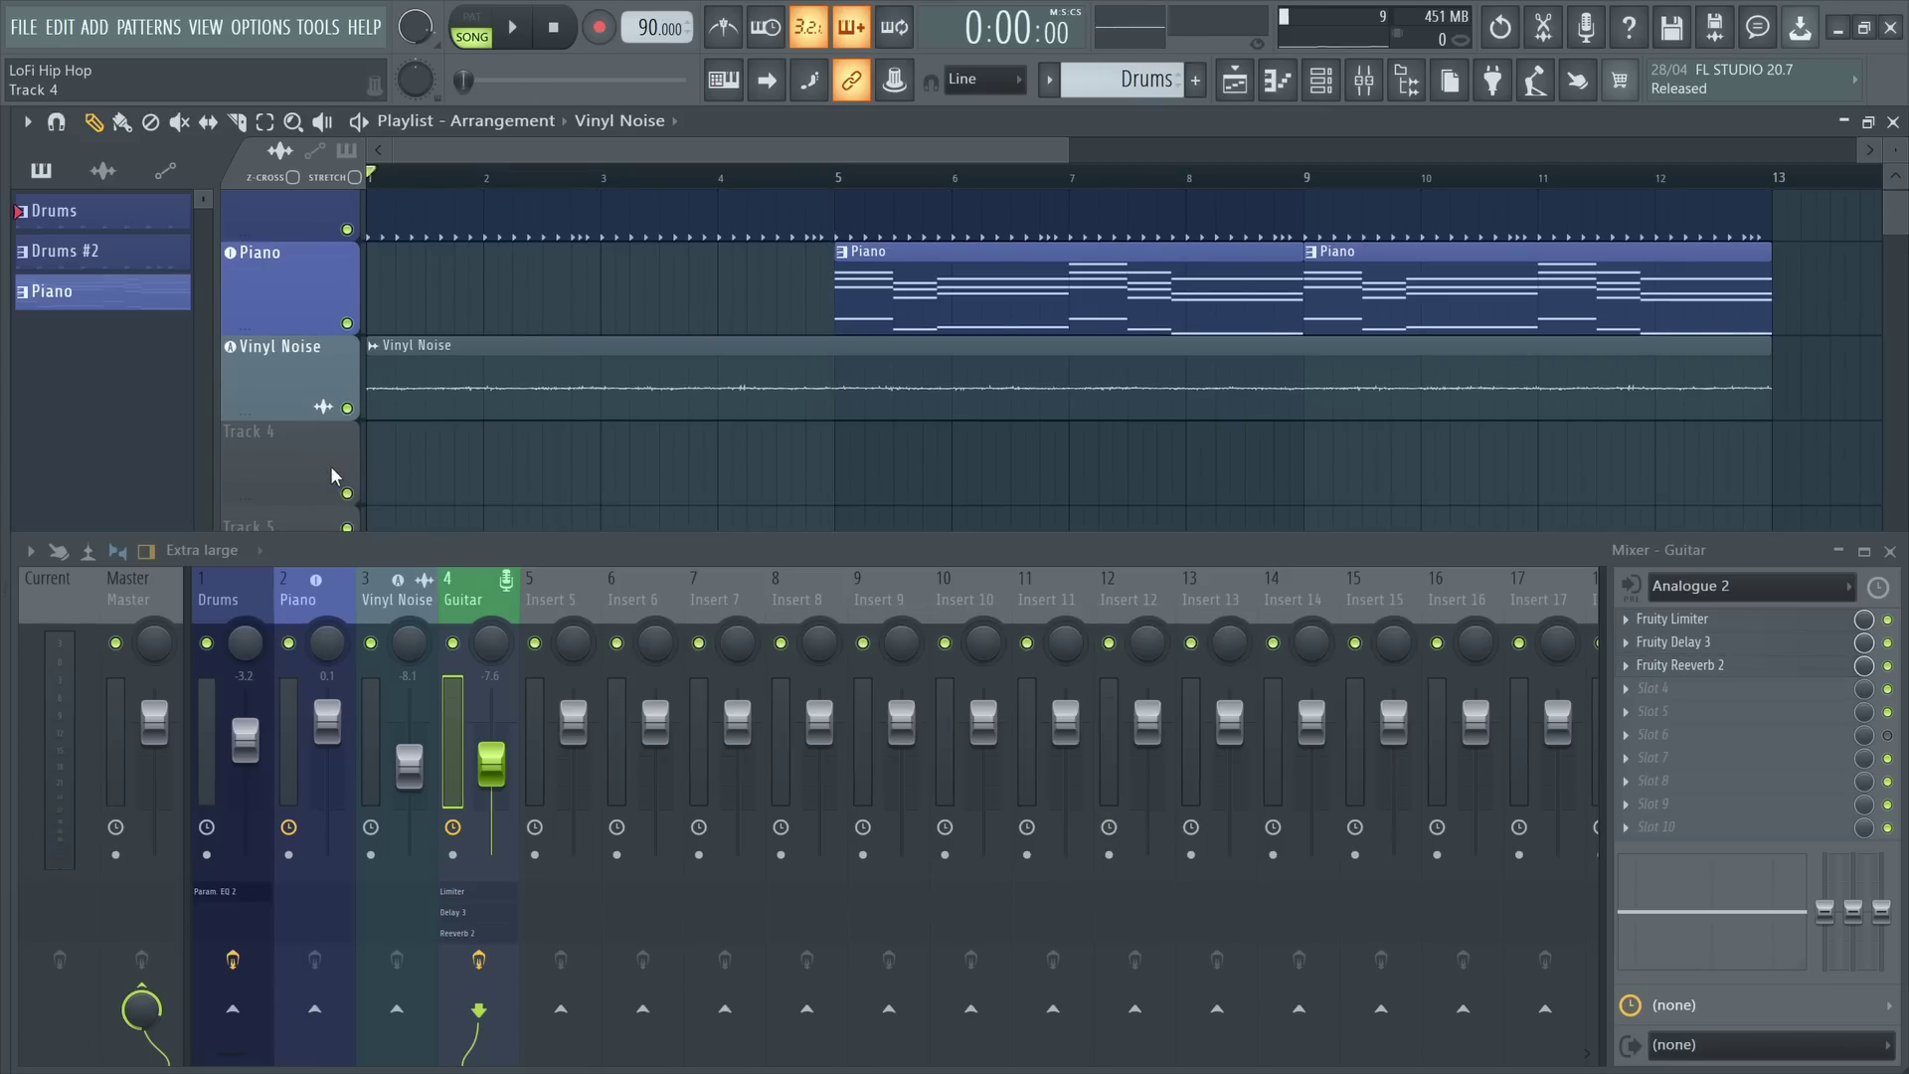
# - Make Track 4 an audio track routed to insert 4 Guitar, and arm Guitar for recording
pyautogui.rightClick(315, 458)
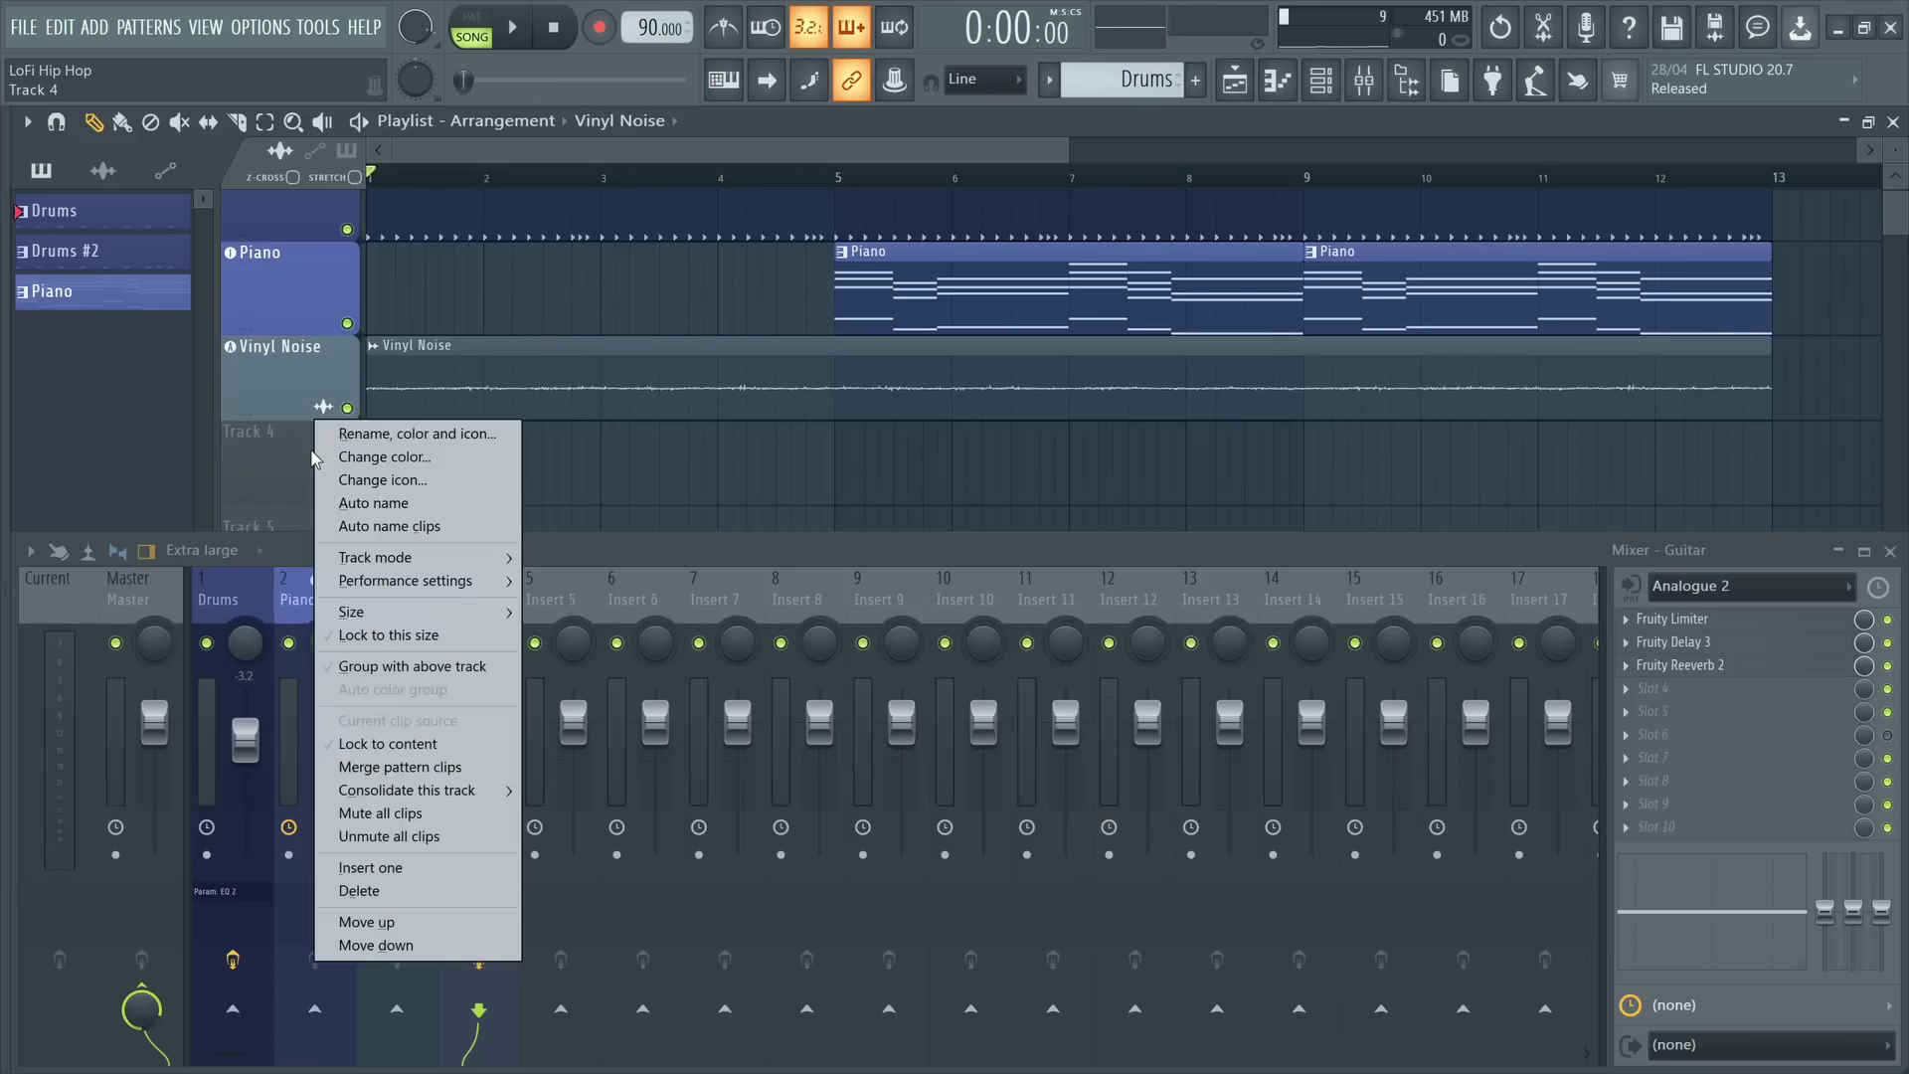
pyautogui.moveTo(377, 558)
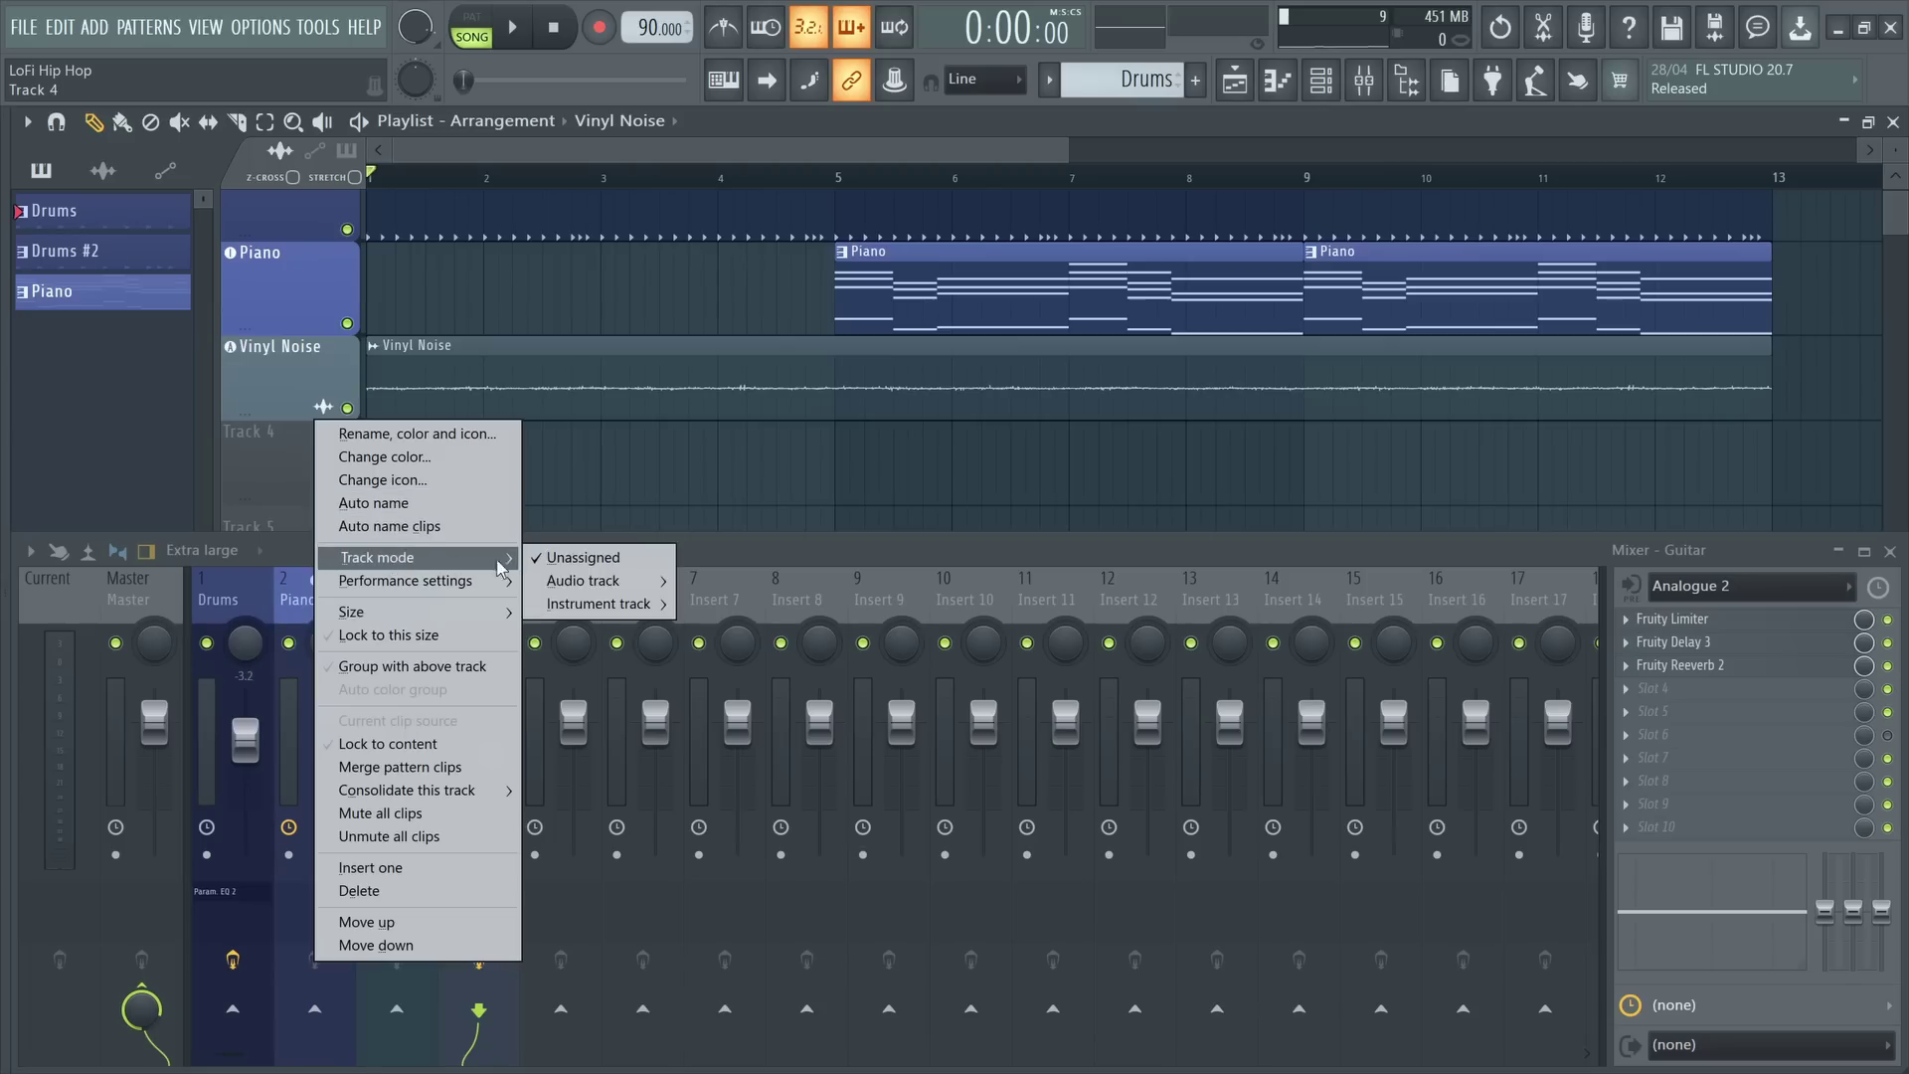
pyautogui.moveTo(586, 581)
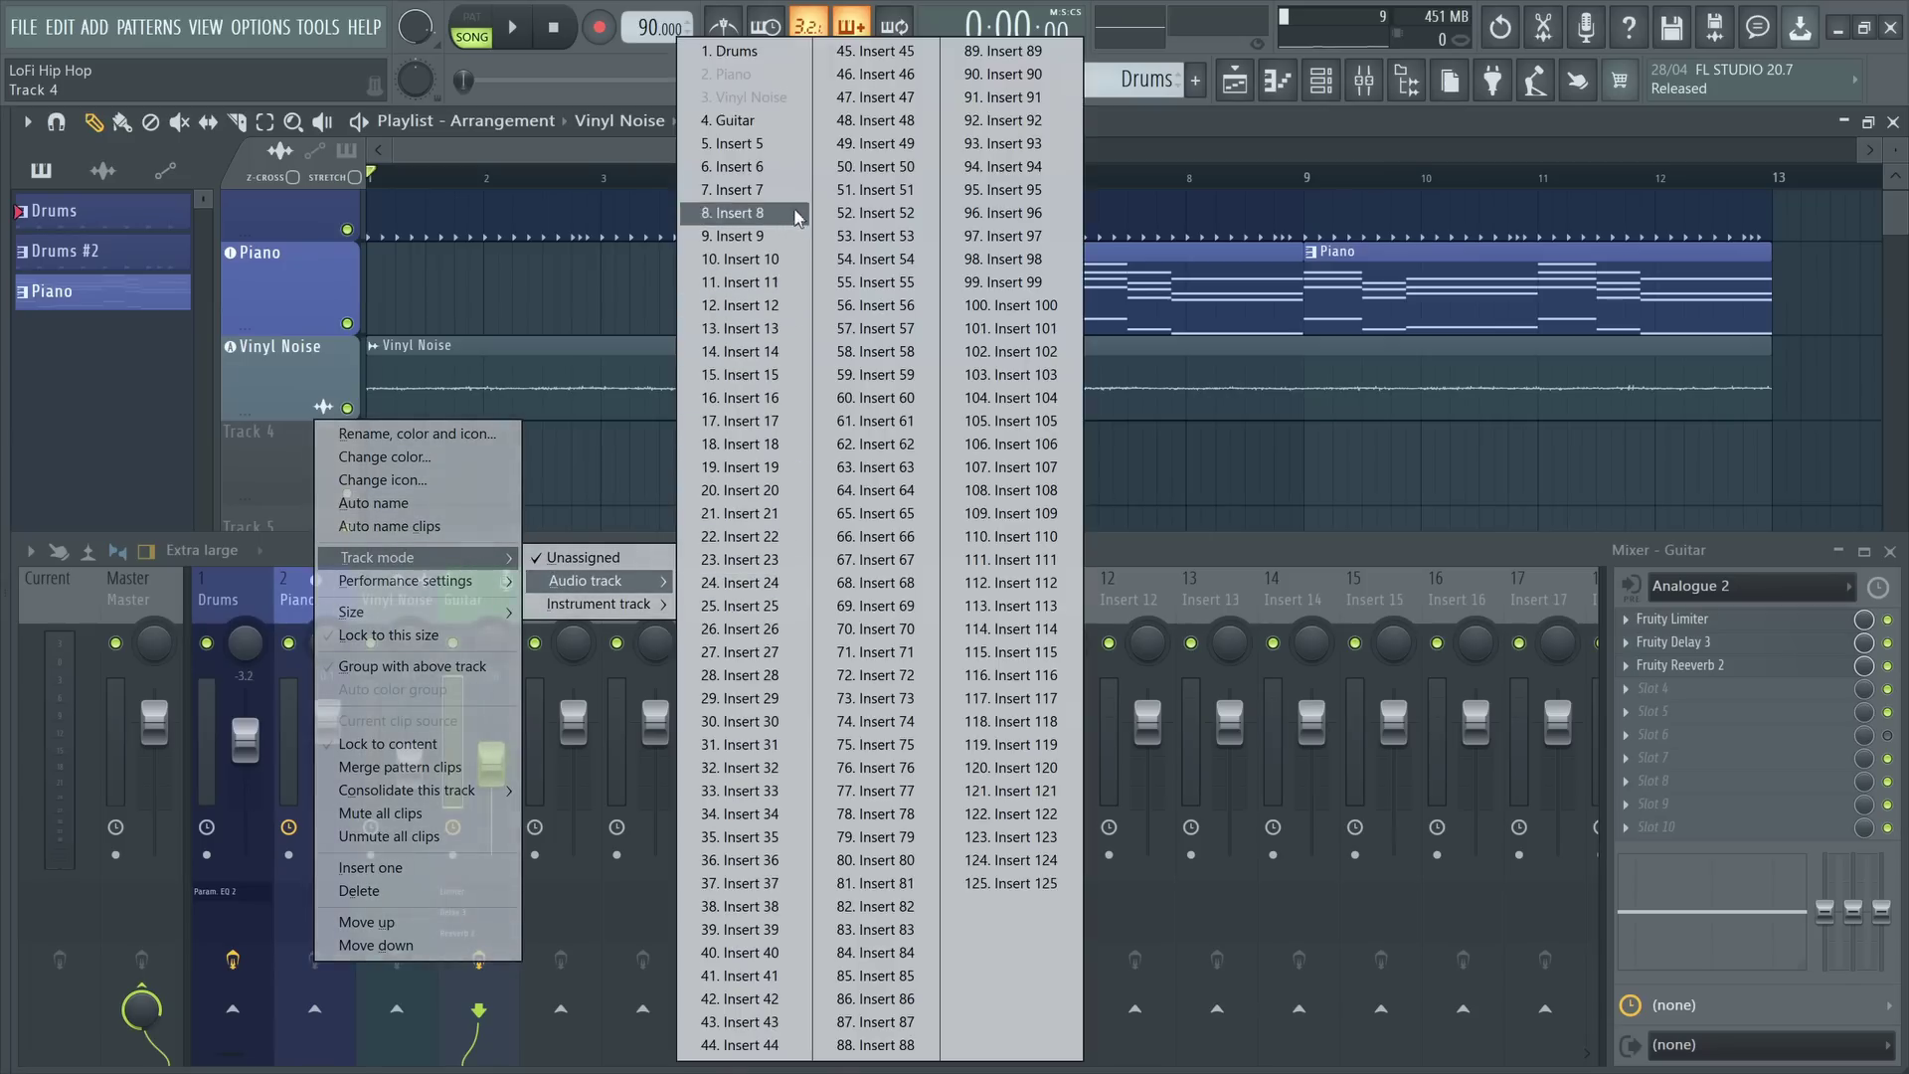
pyautogui.click(767, 123)
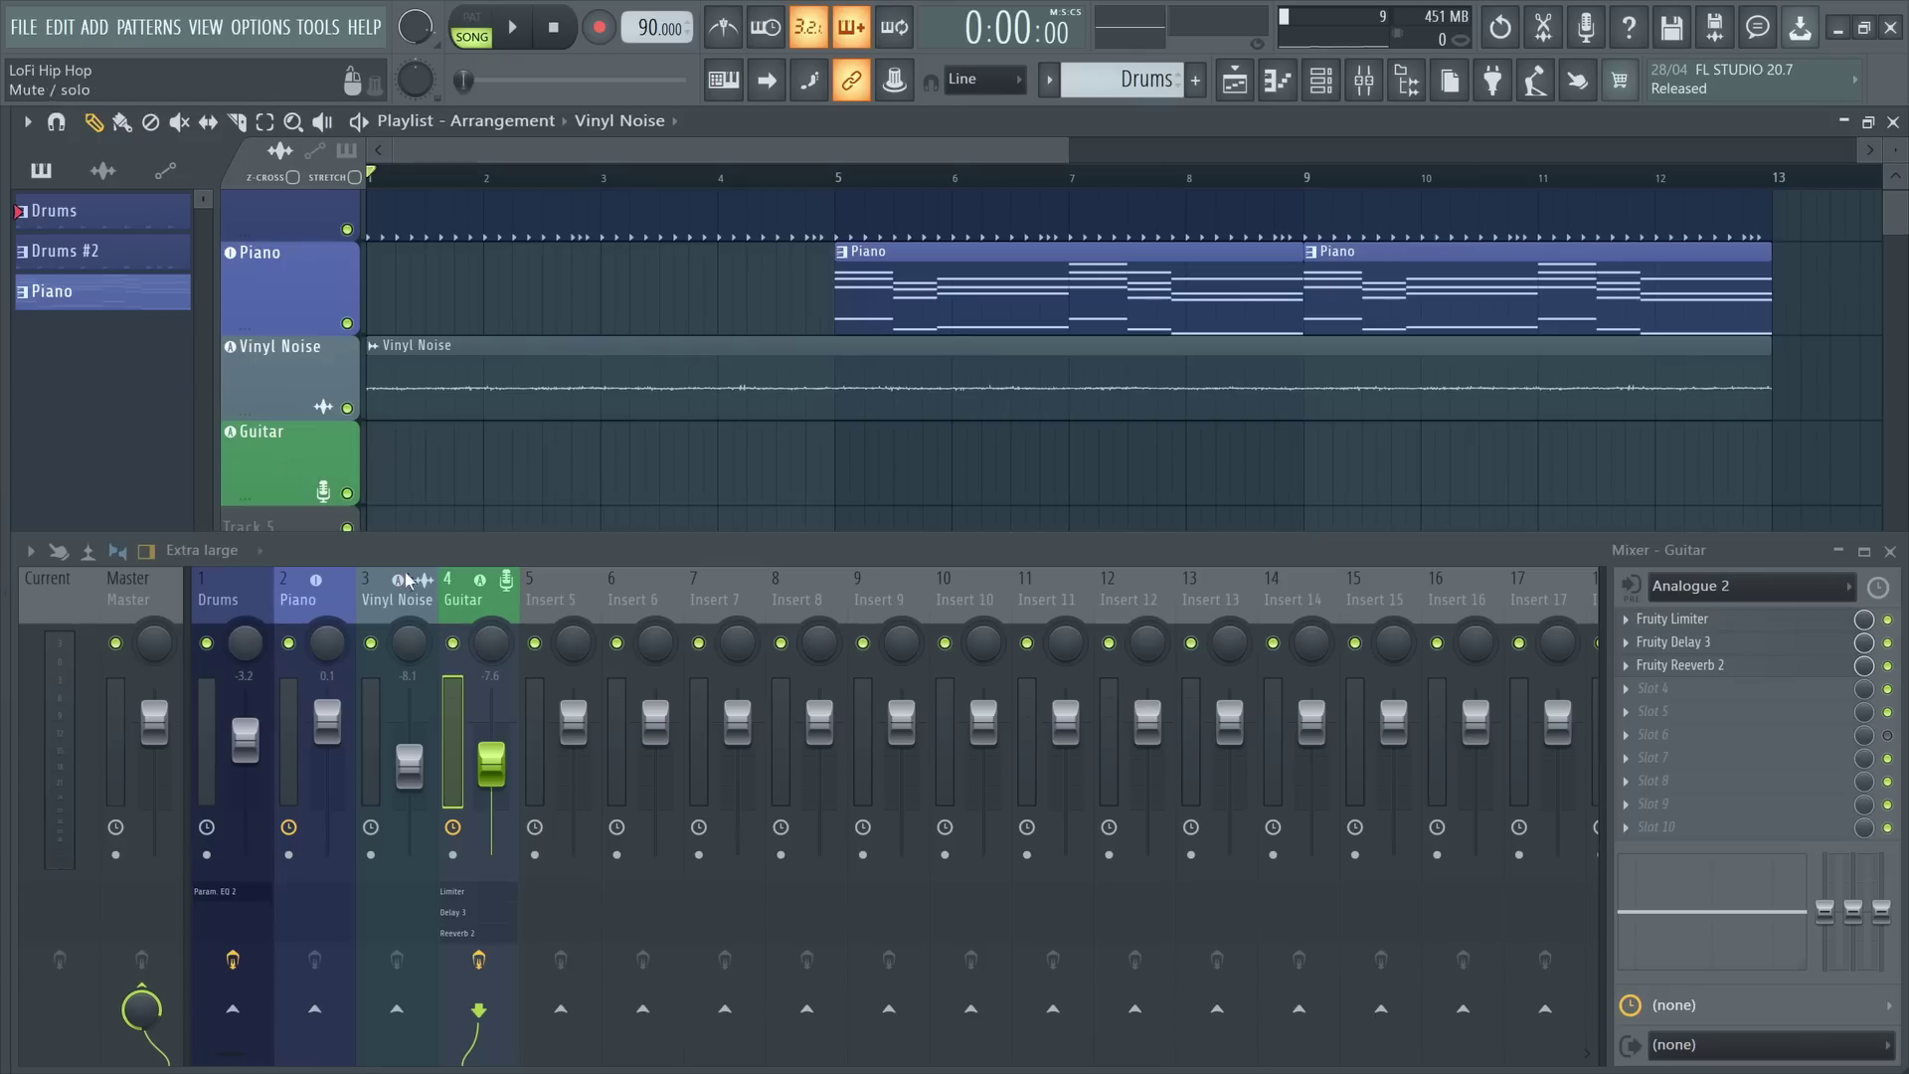
pyautogui.click(453, 855)
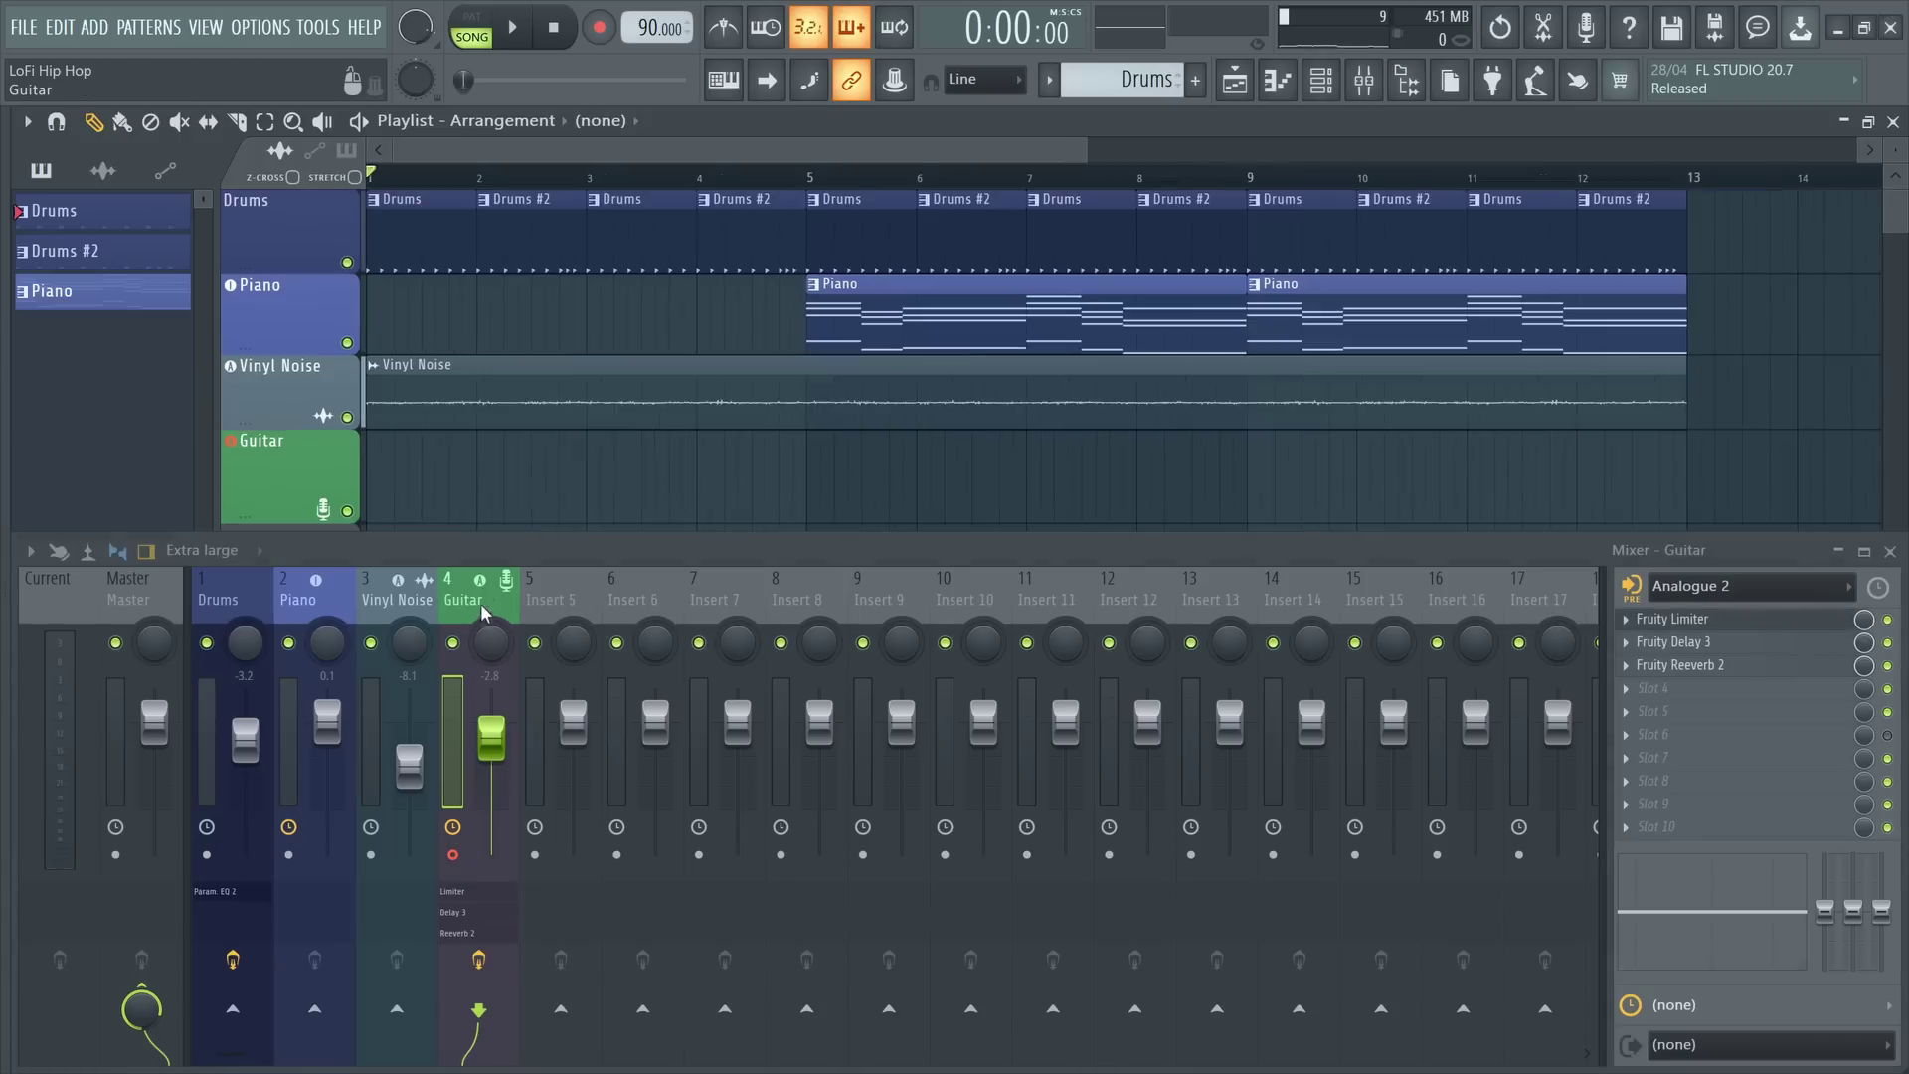
pyautogui.click(602, 28)
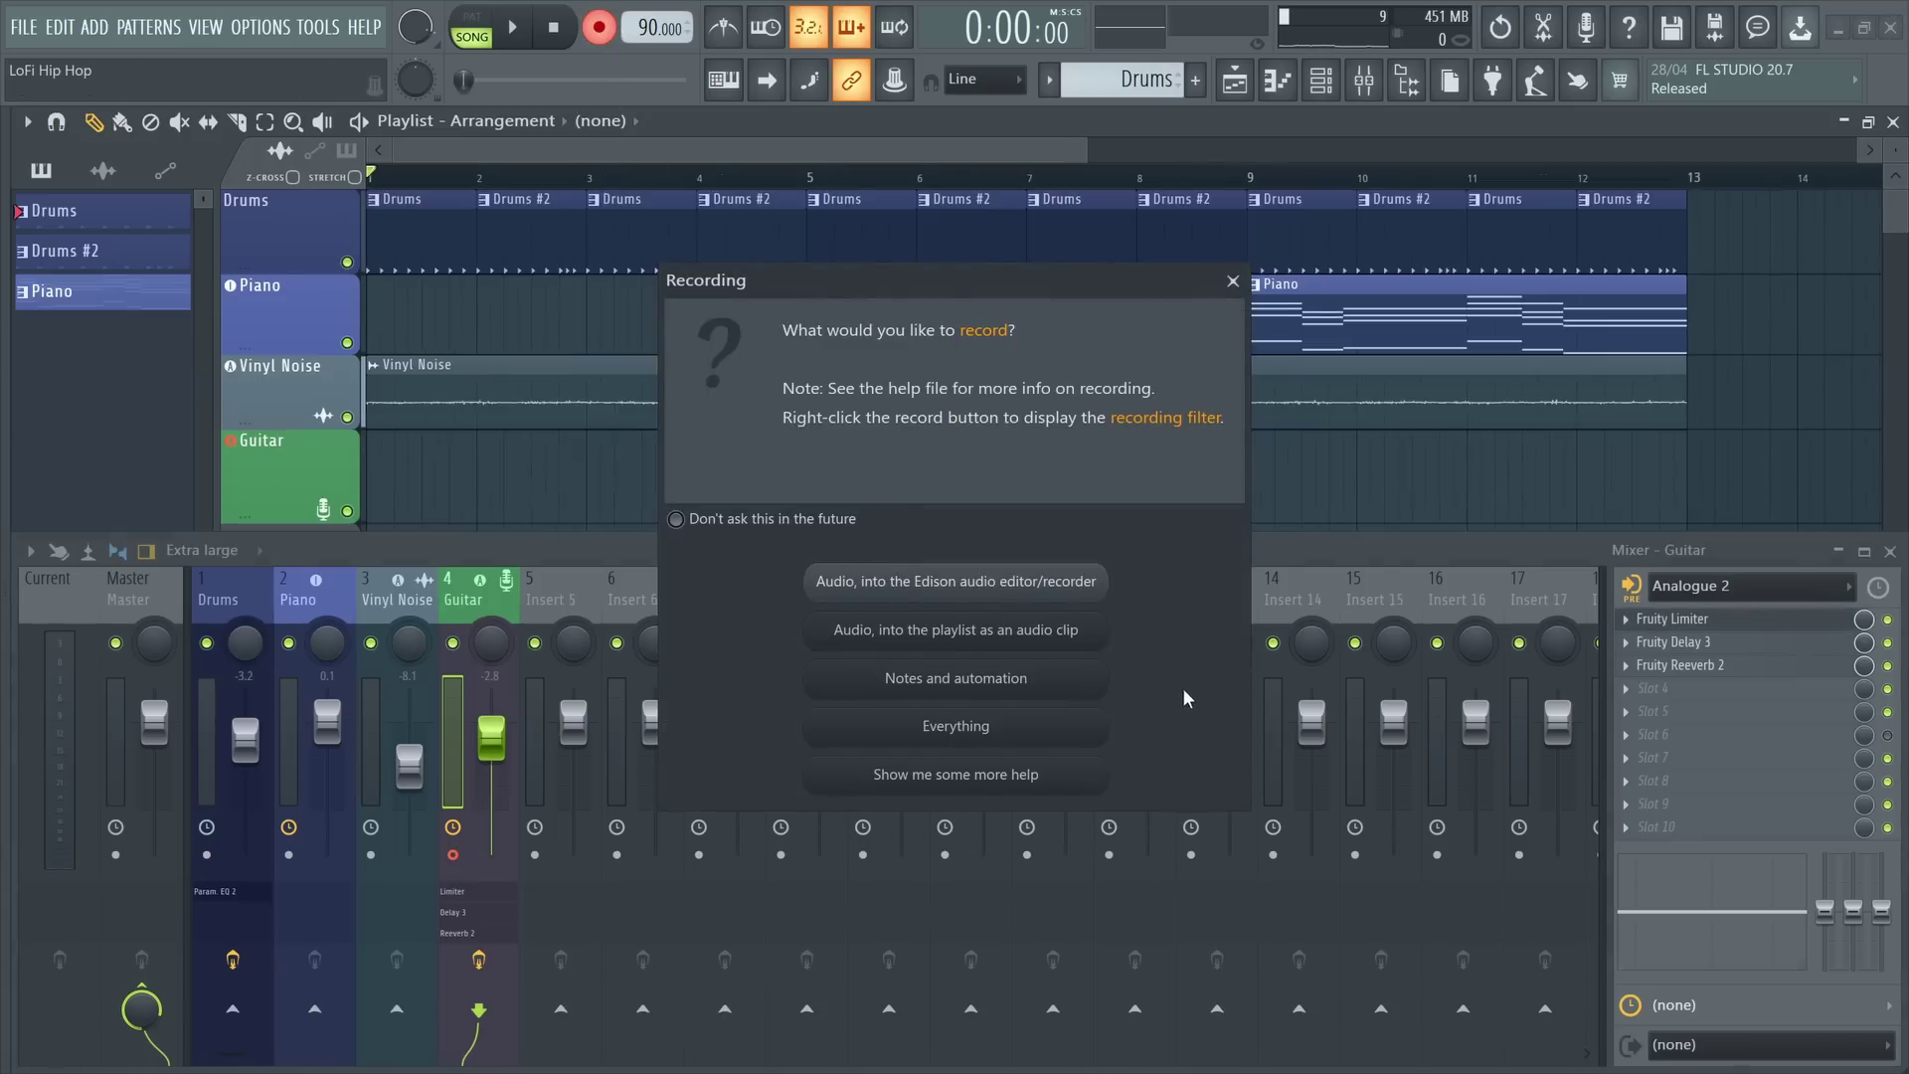
# - Record the guitar take as an audio clip directly into the playlist
pyautogui.click(999, 630)
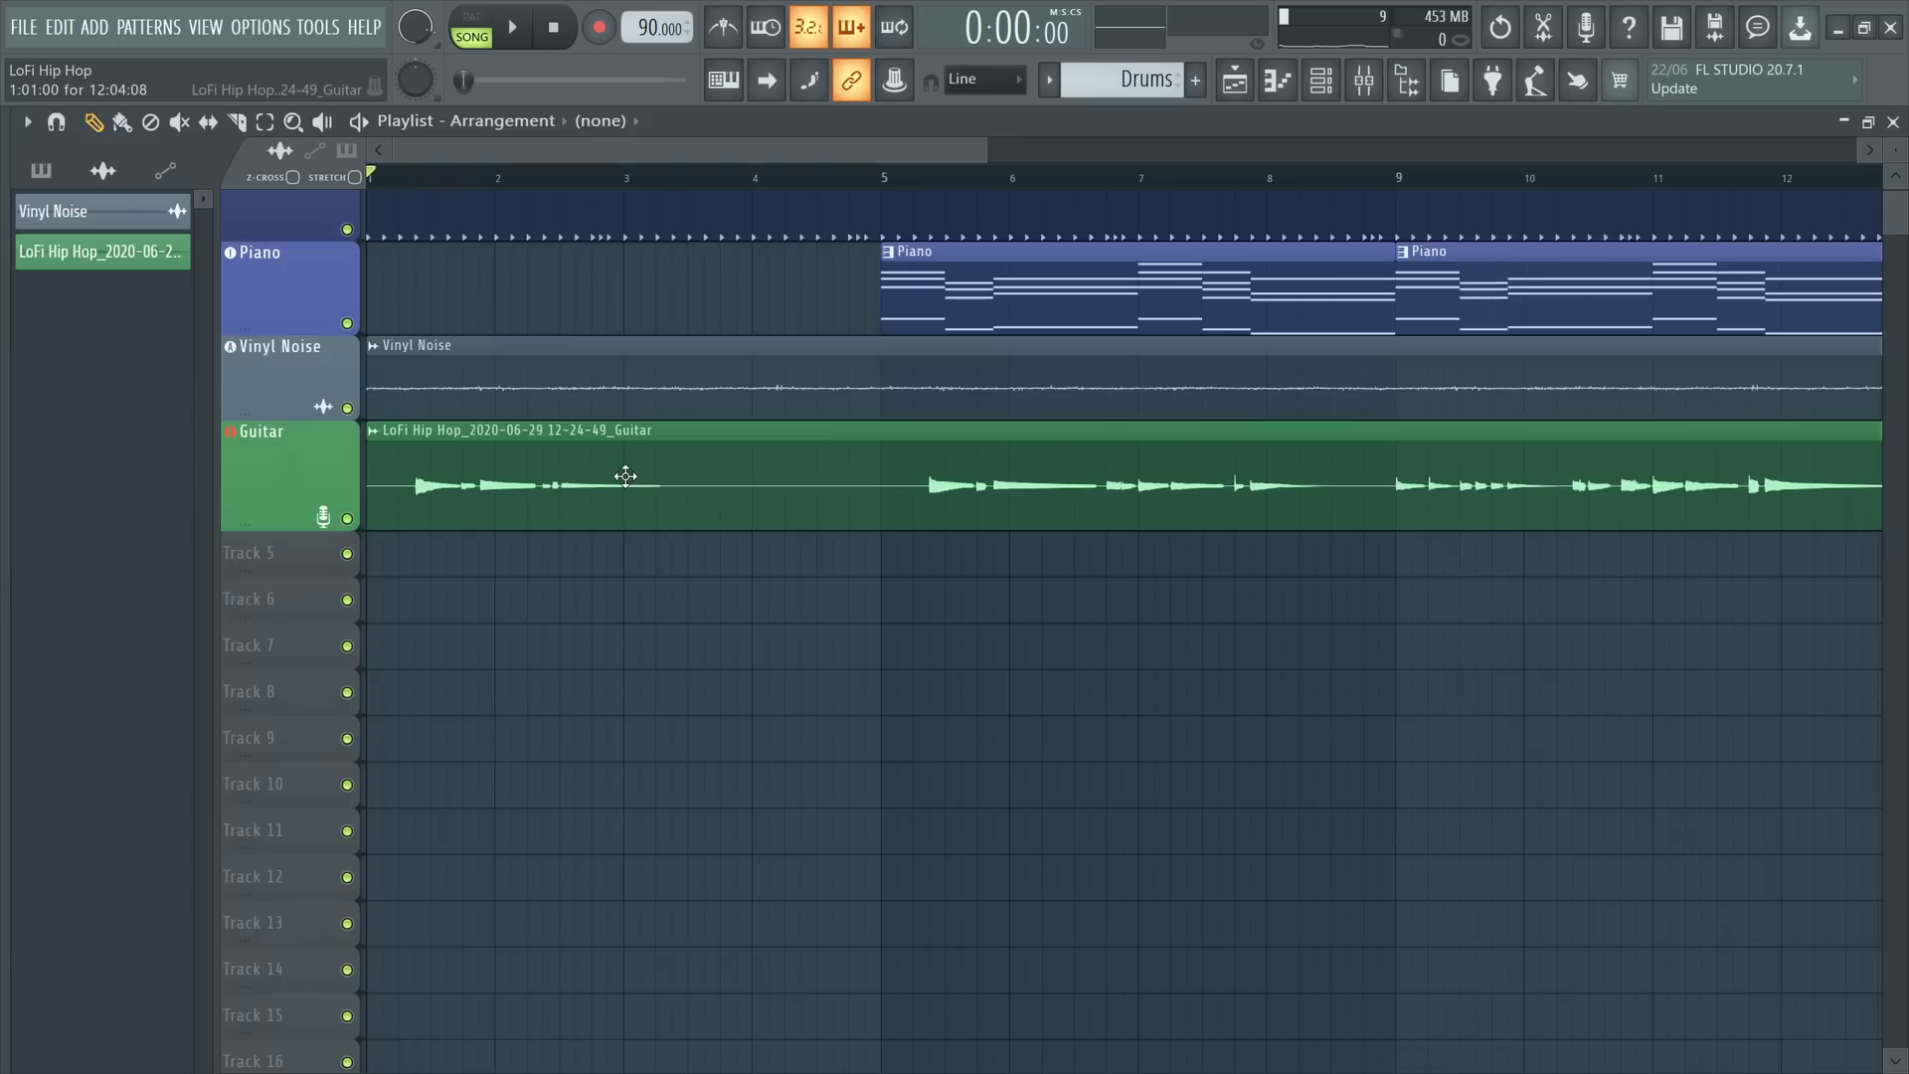
# - Slice the guitar clip at bar 5 and delete the part before the cut
pyautogui.click(237, 122)
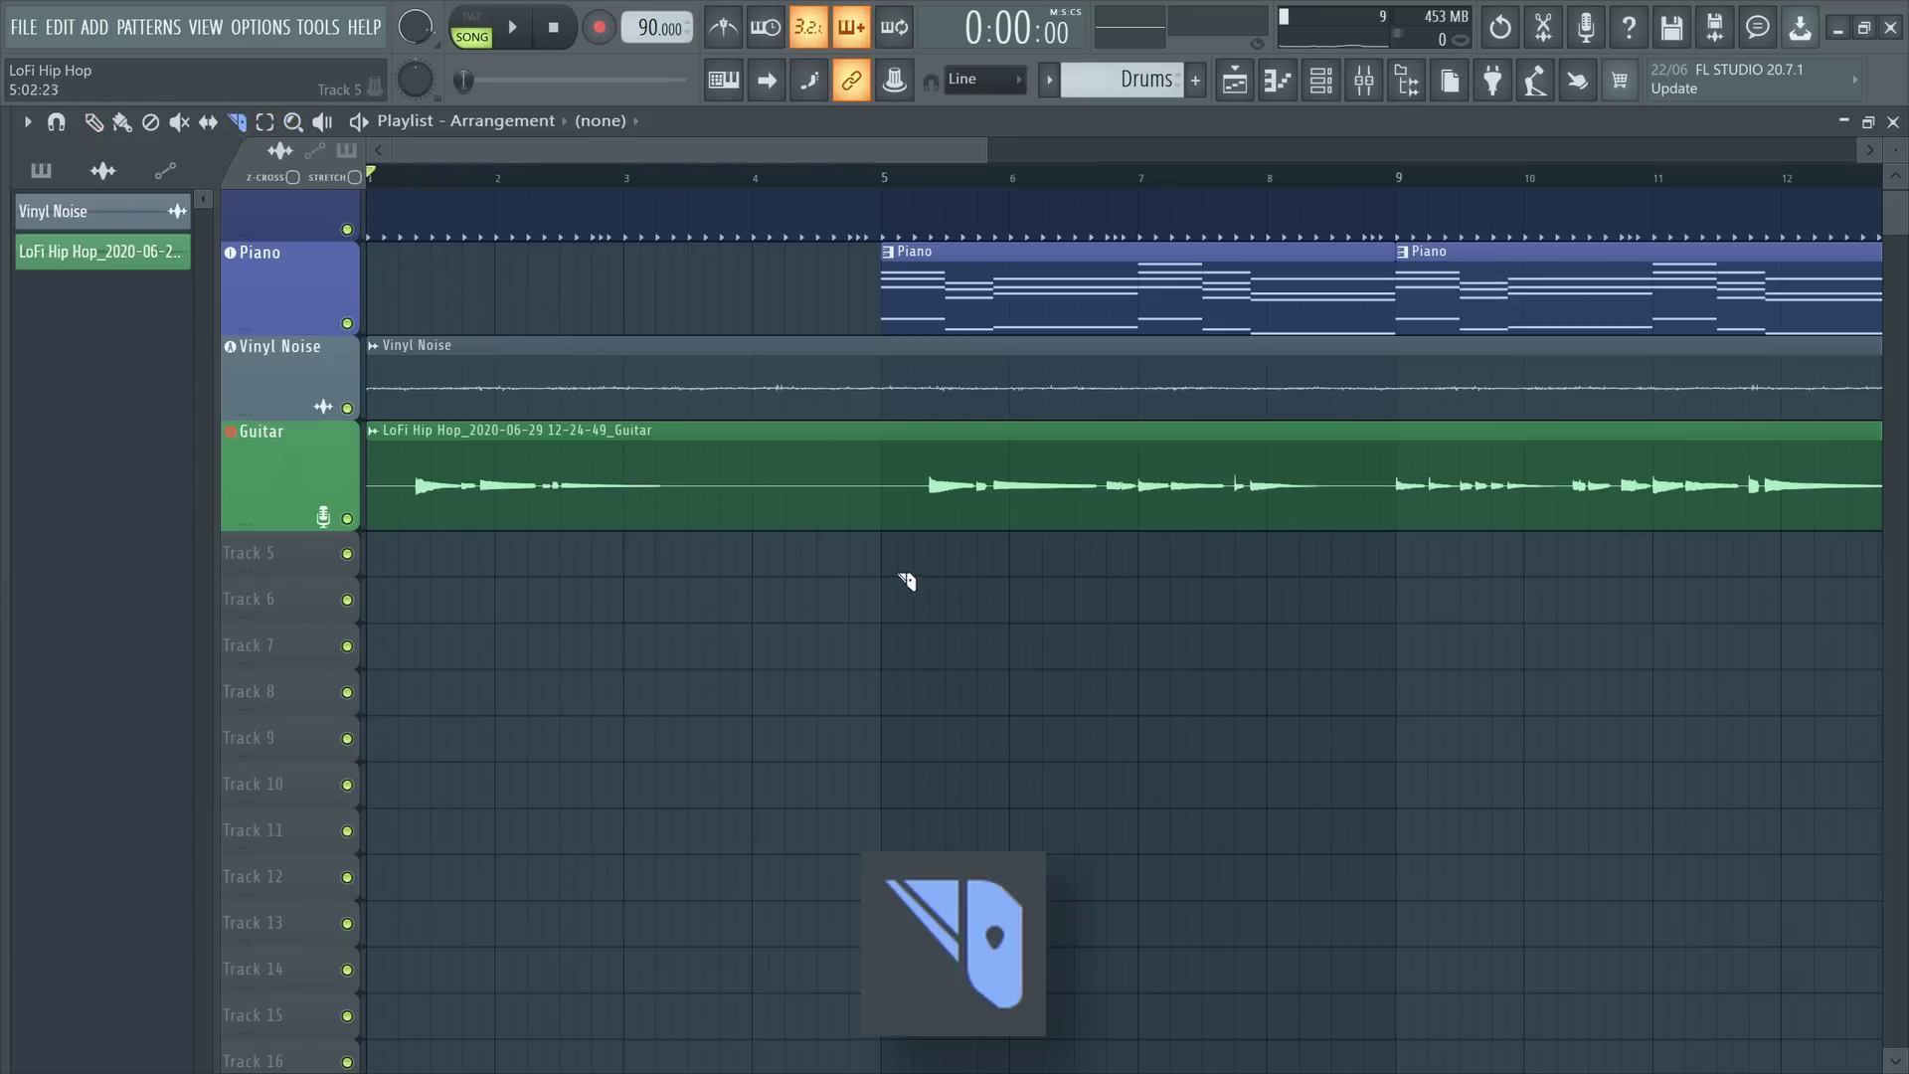
pyautogui.click(882, 447)
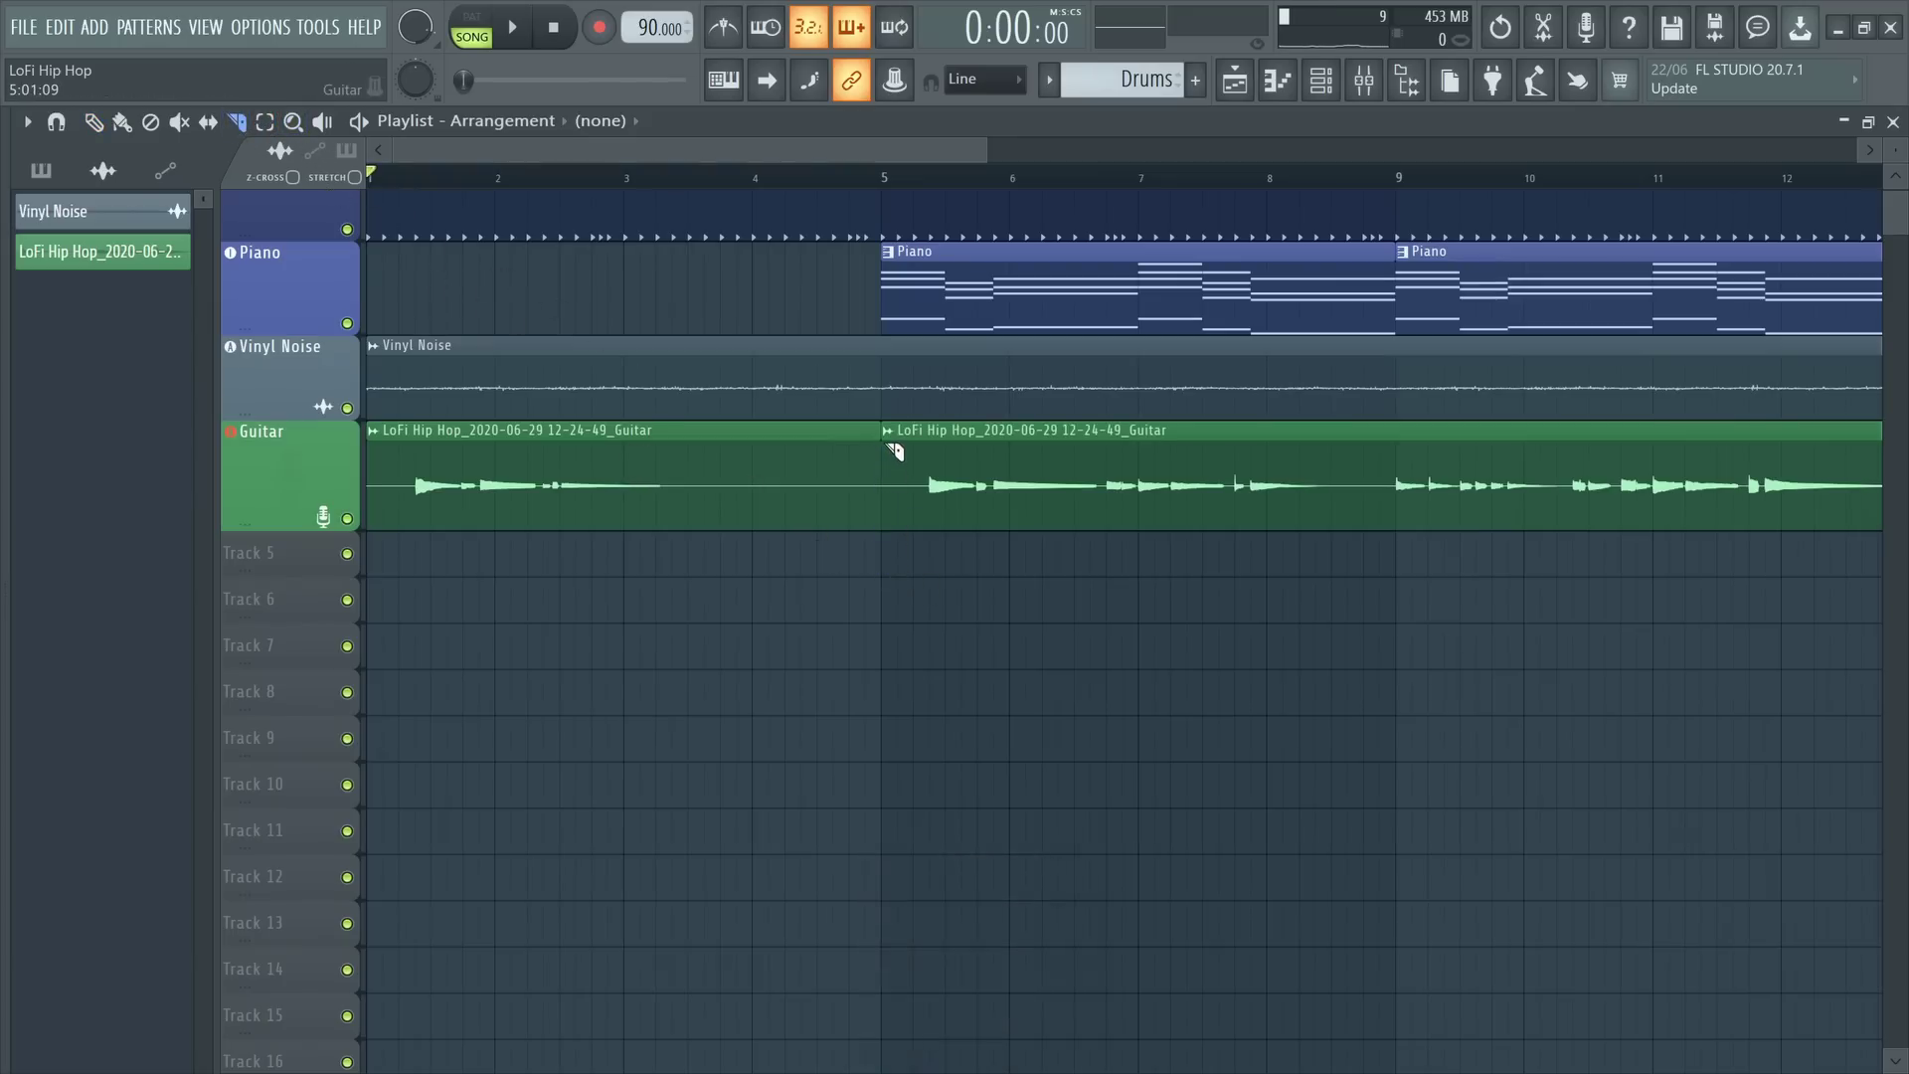
pyautogui.press('p')
pyautogui.rightClick(648, 492)
pyautogui.scroll(1, 778, 434)
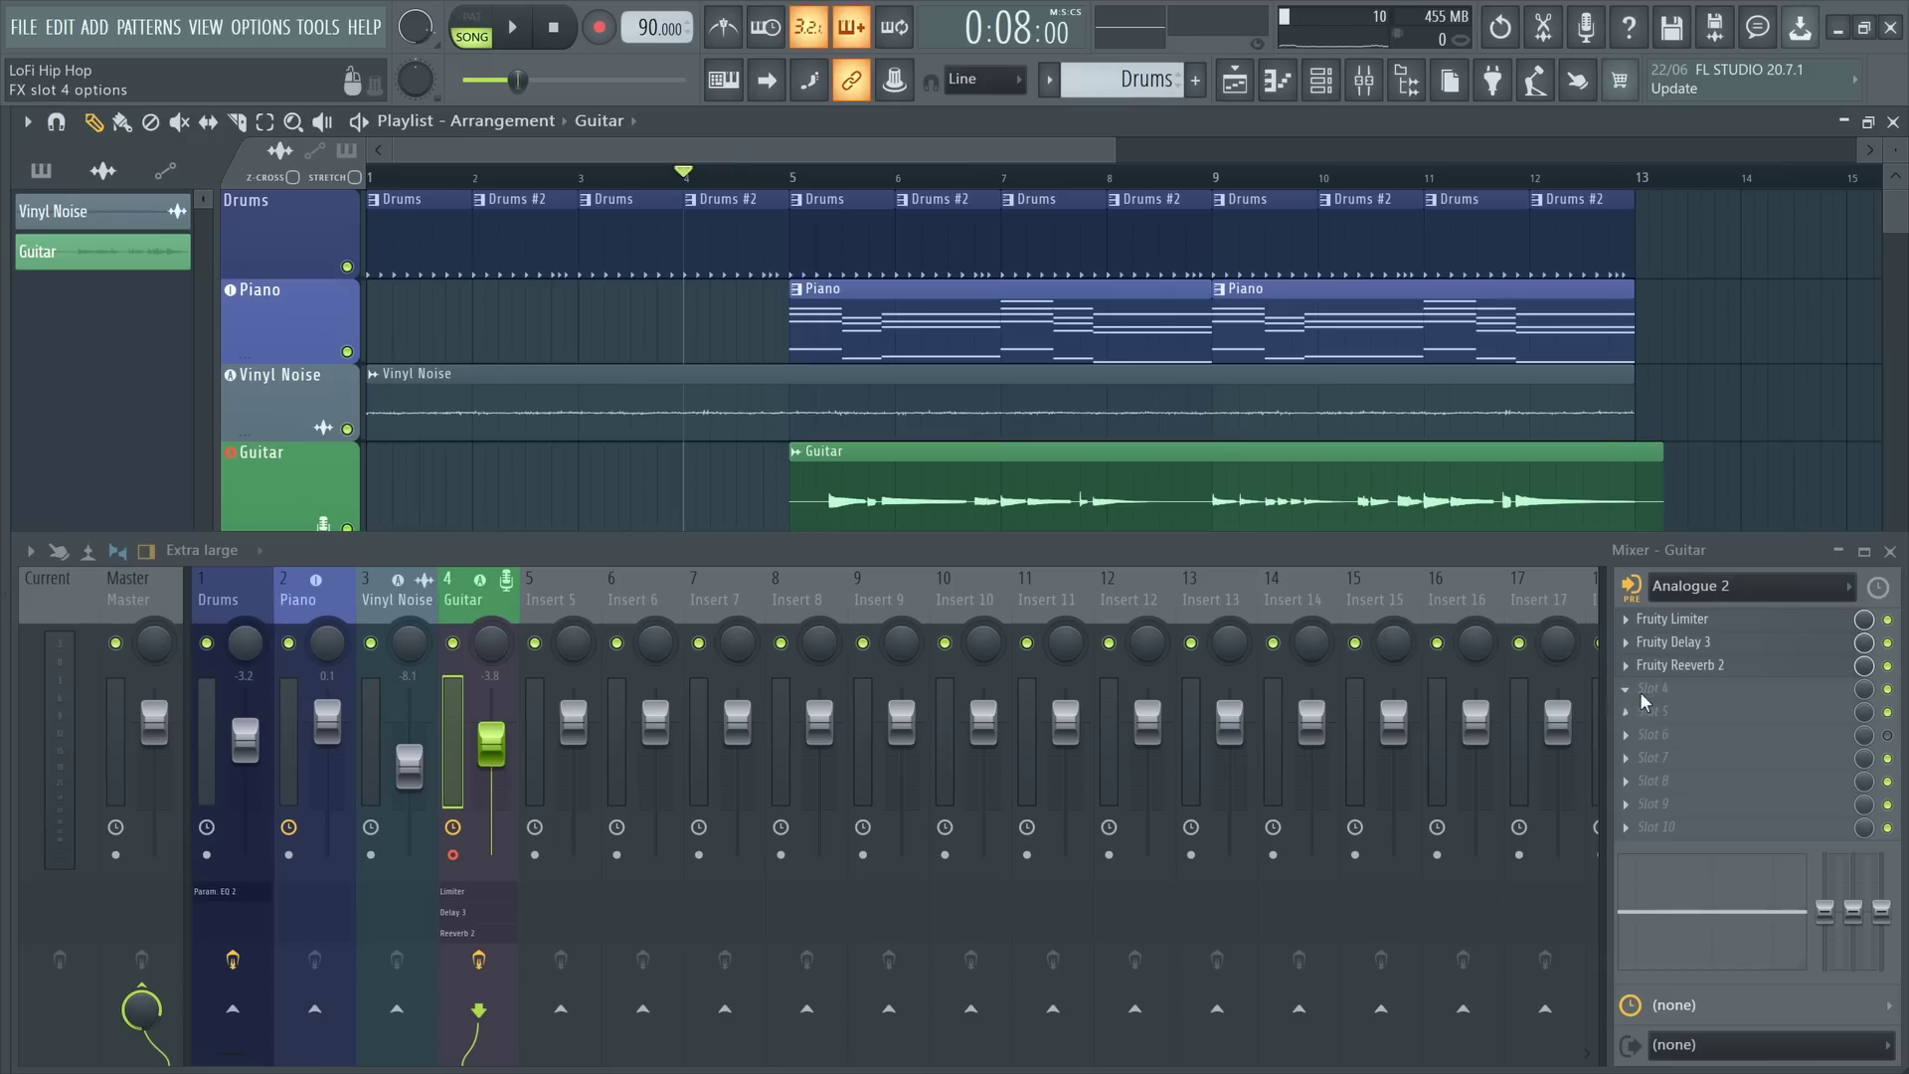
# - Add Fruity Parametric EQ 2 to the Guitar insert with band 7 lowered to about 3.6 kHz
pyautogui.click(1645, 701)
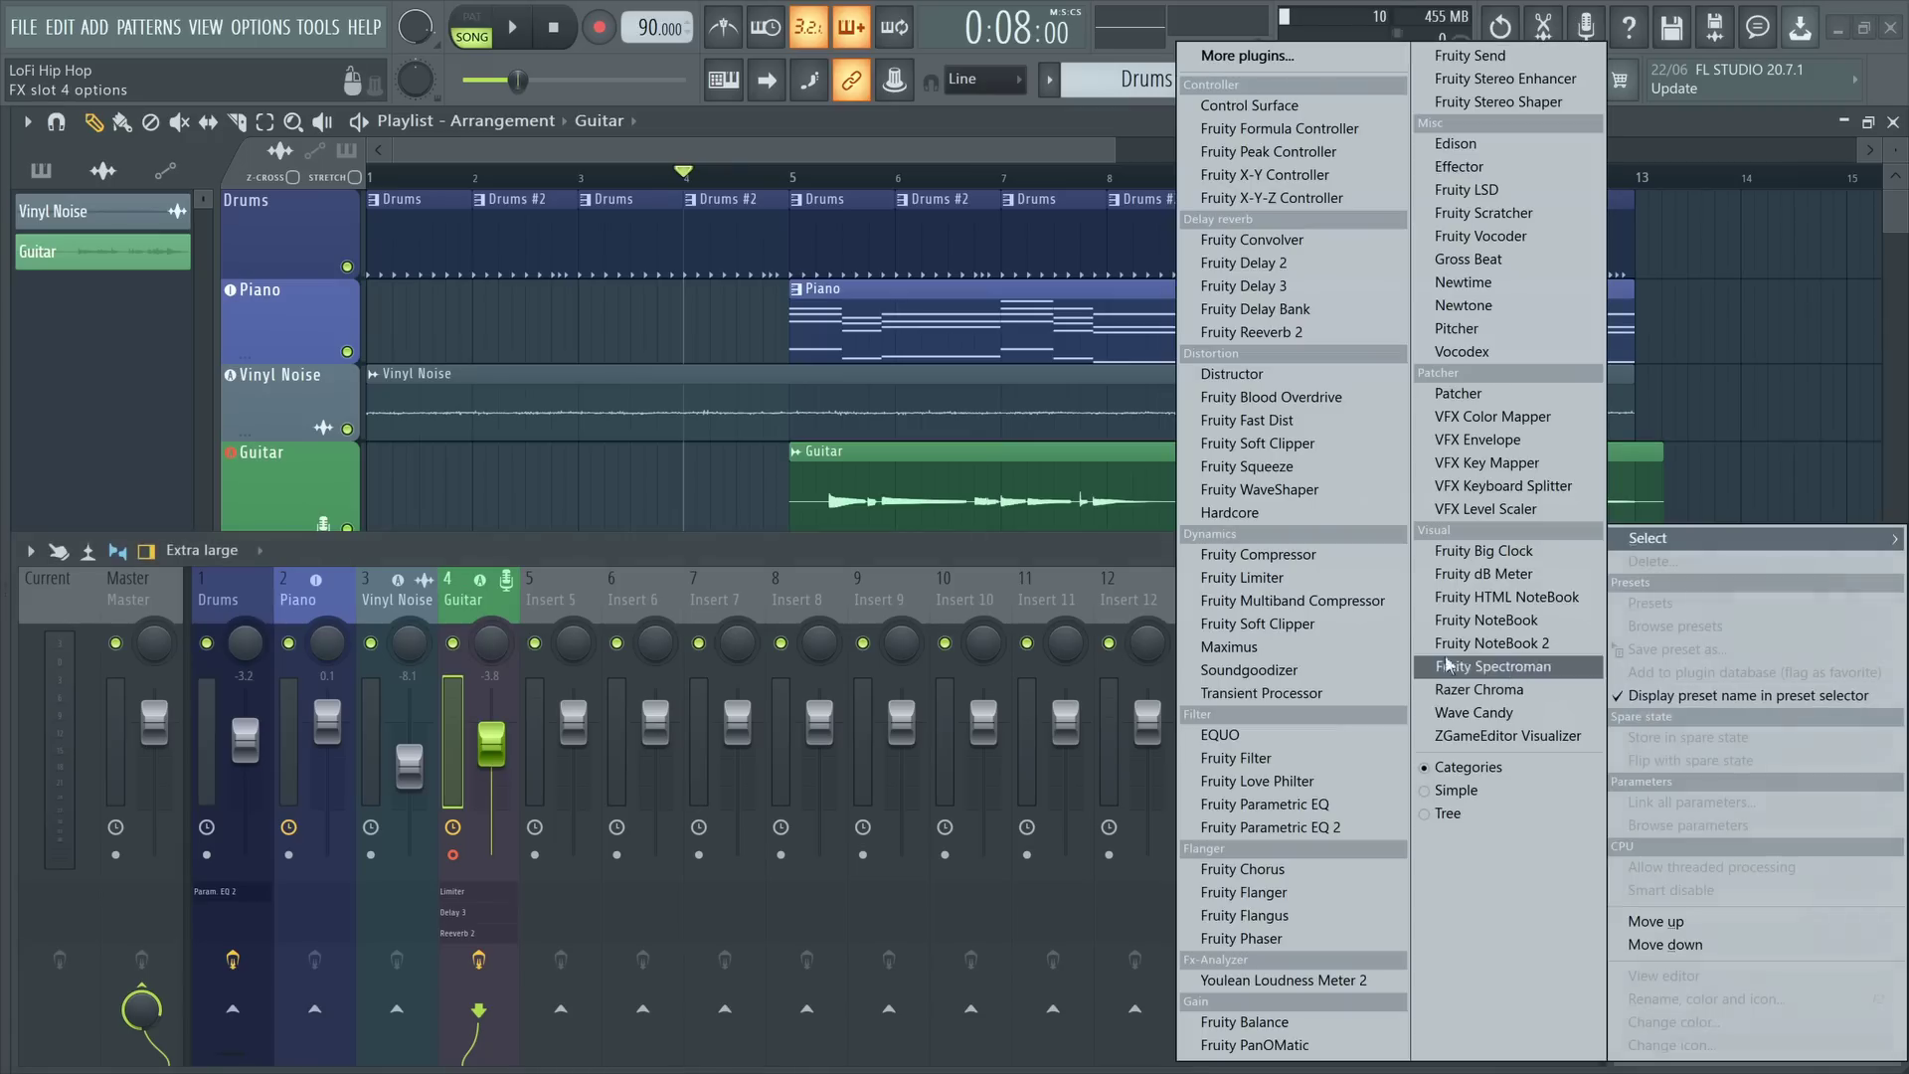
pyautogui.click(1278, 813)
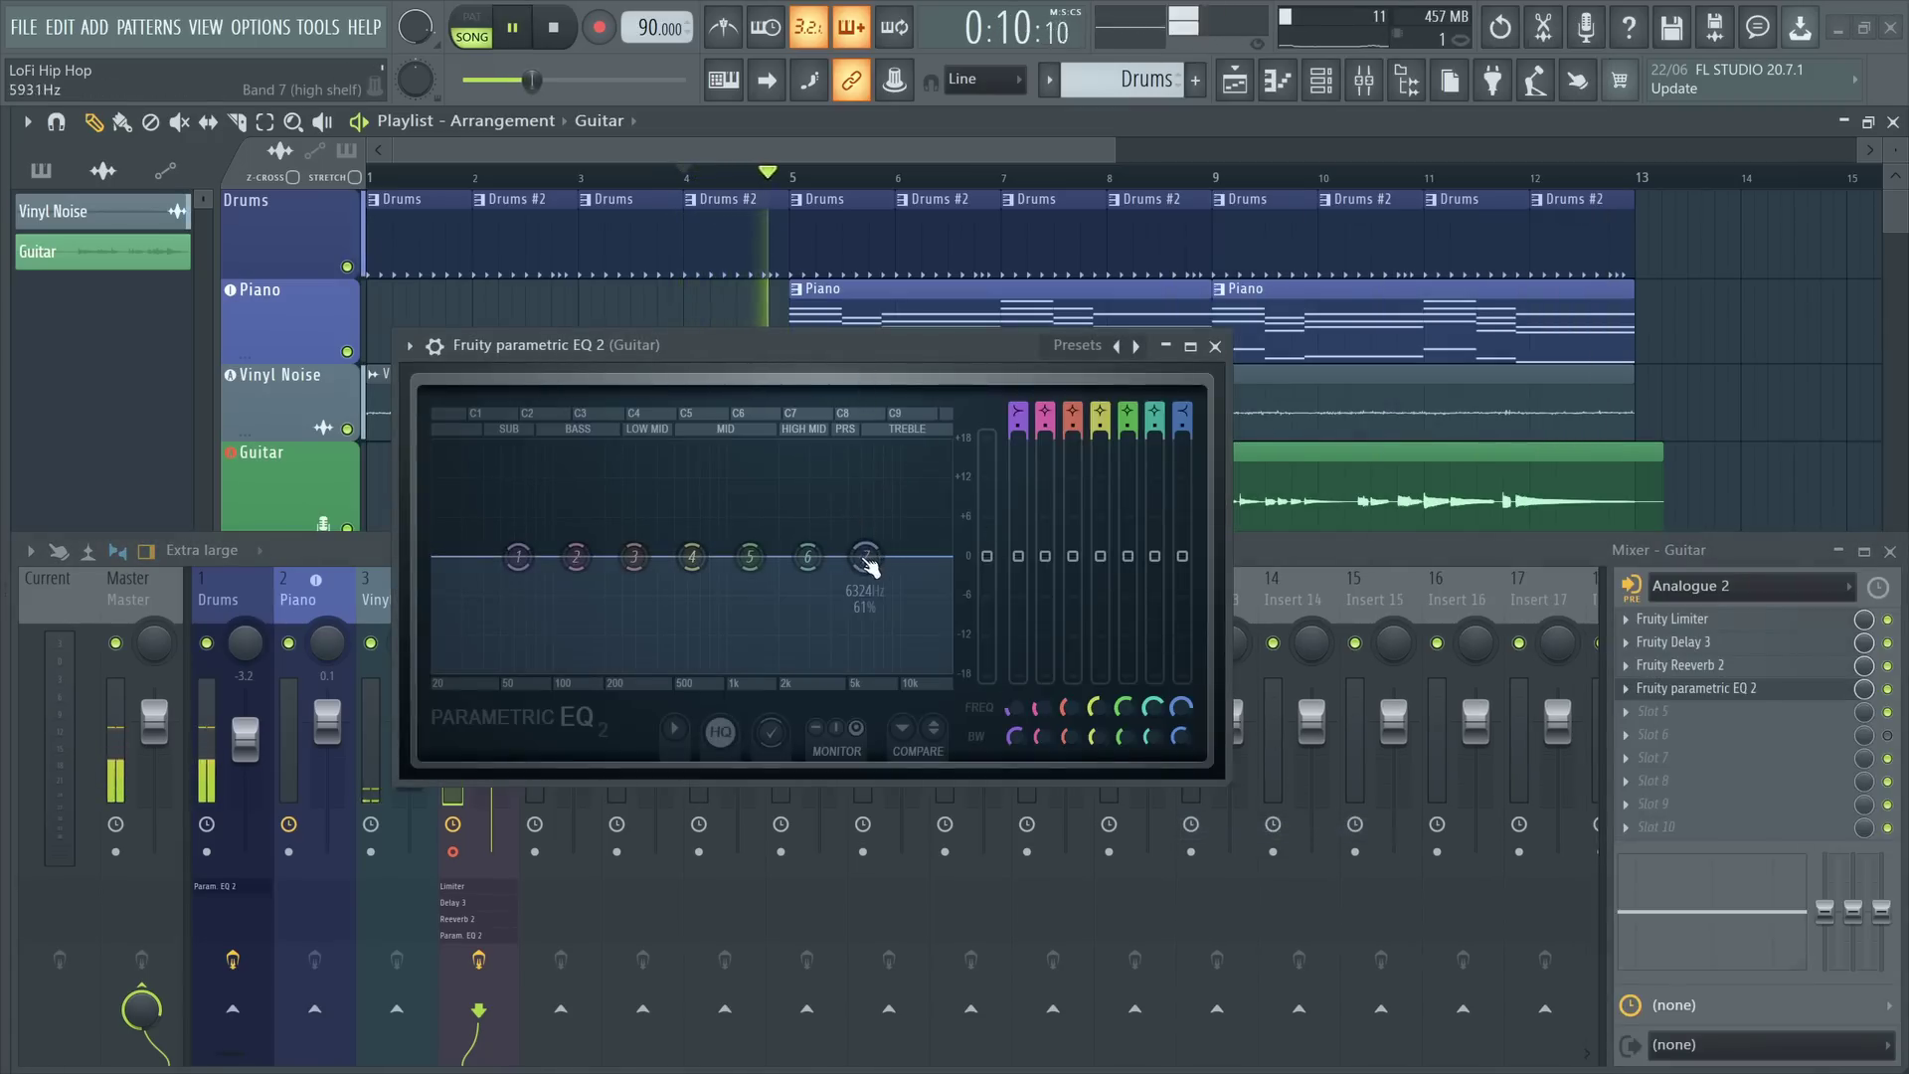
pyautogui.moveTo(864, 557); pyautogui.dragTo(795, 653)
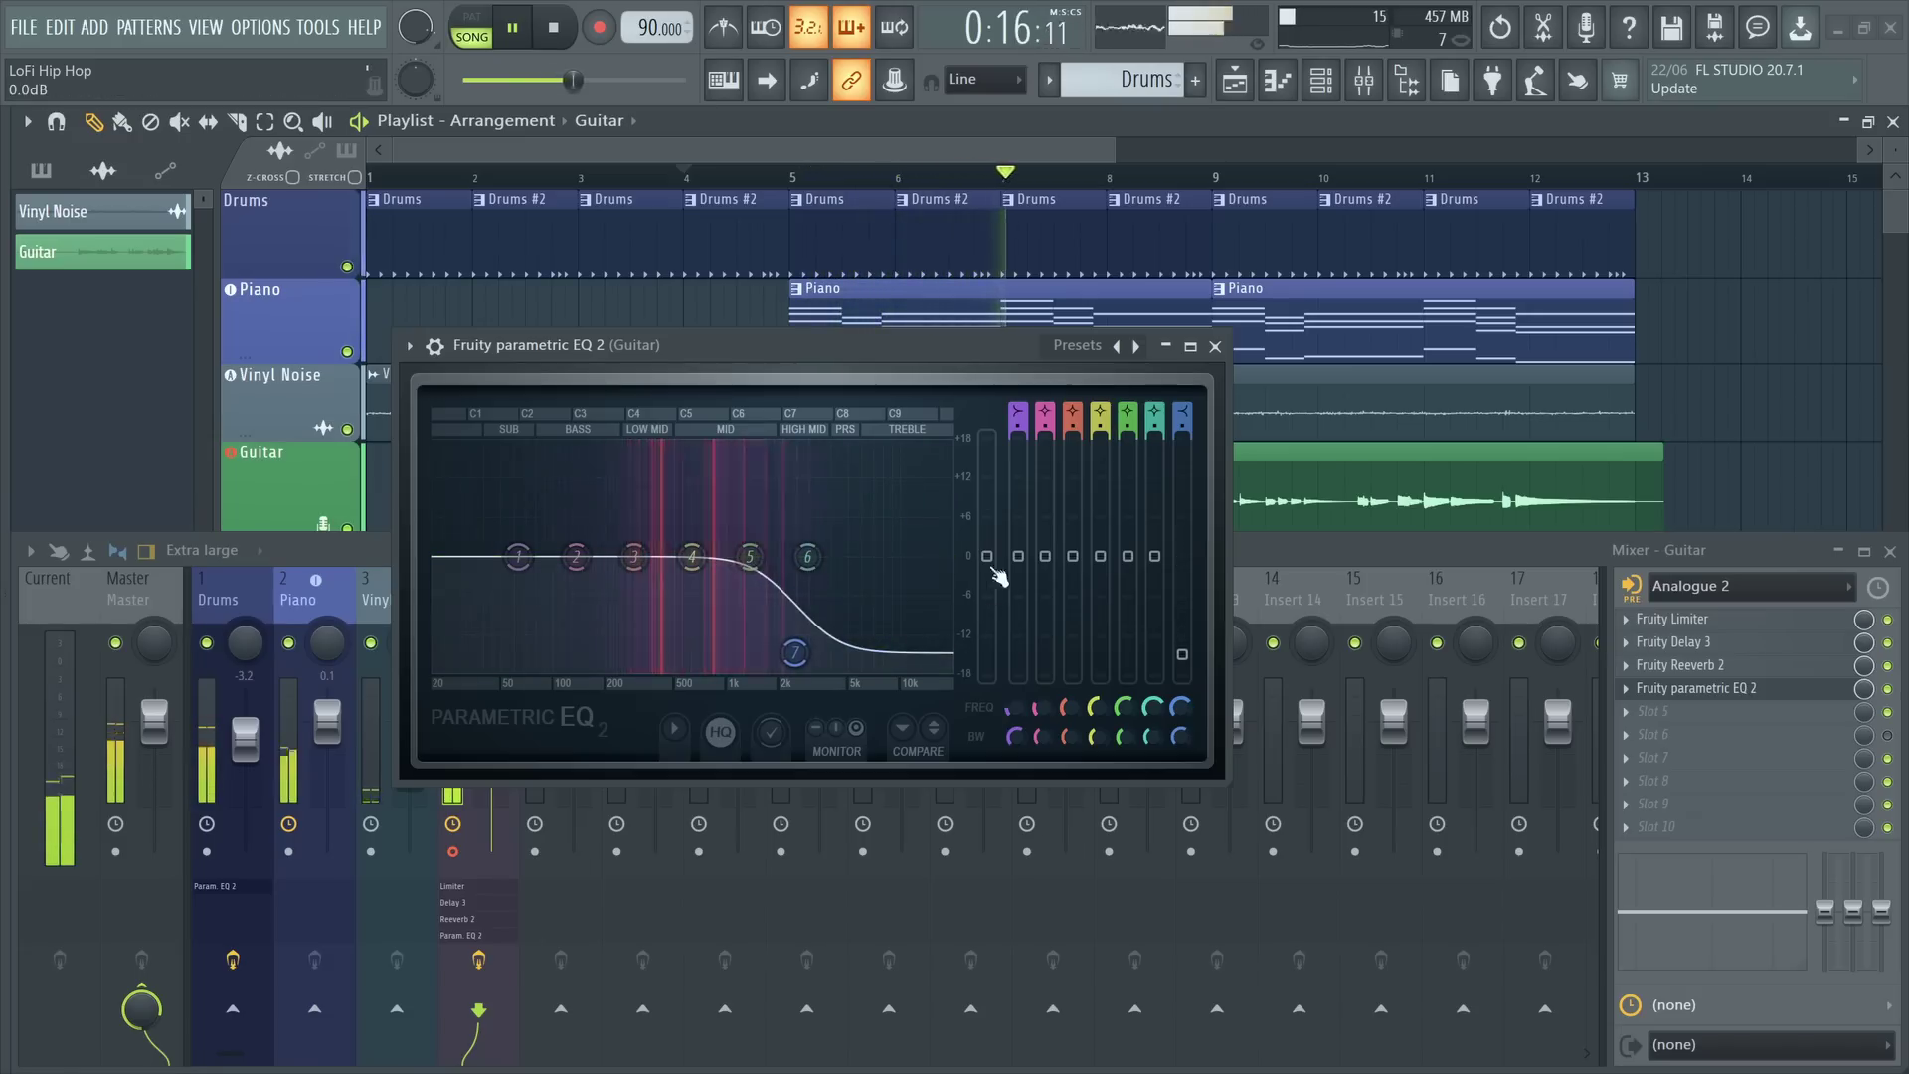
pyautogui.click(1213, 344)
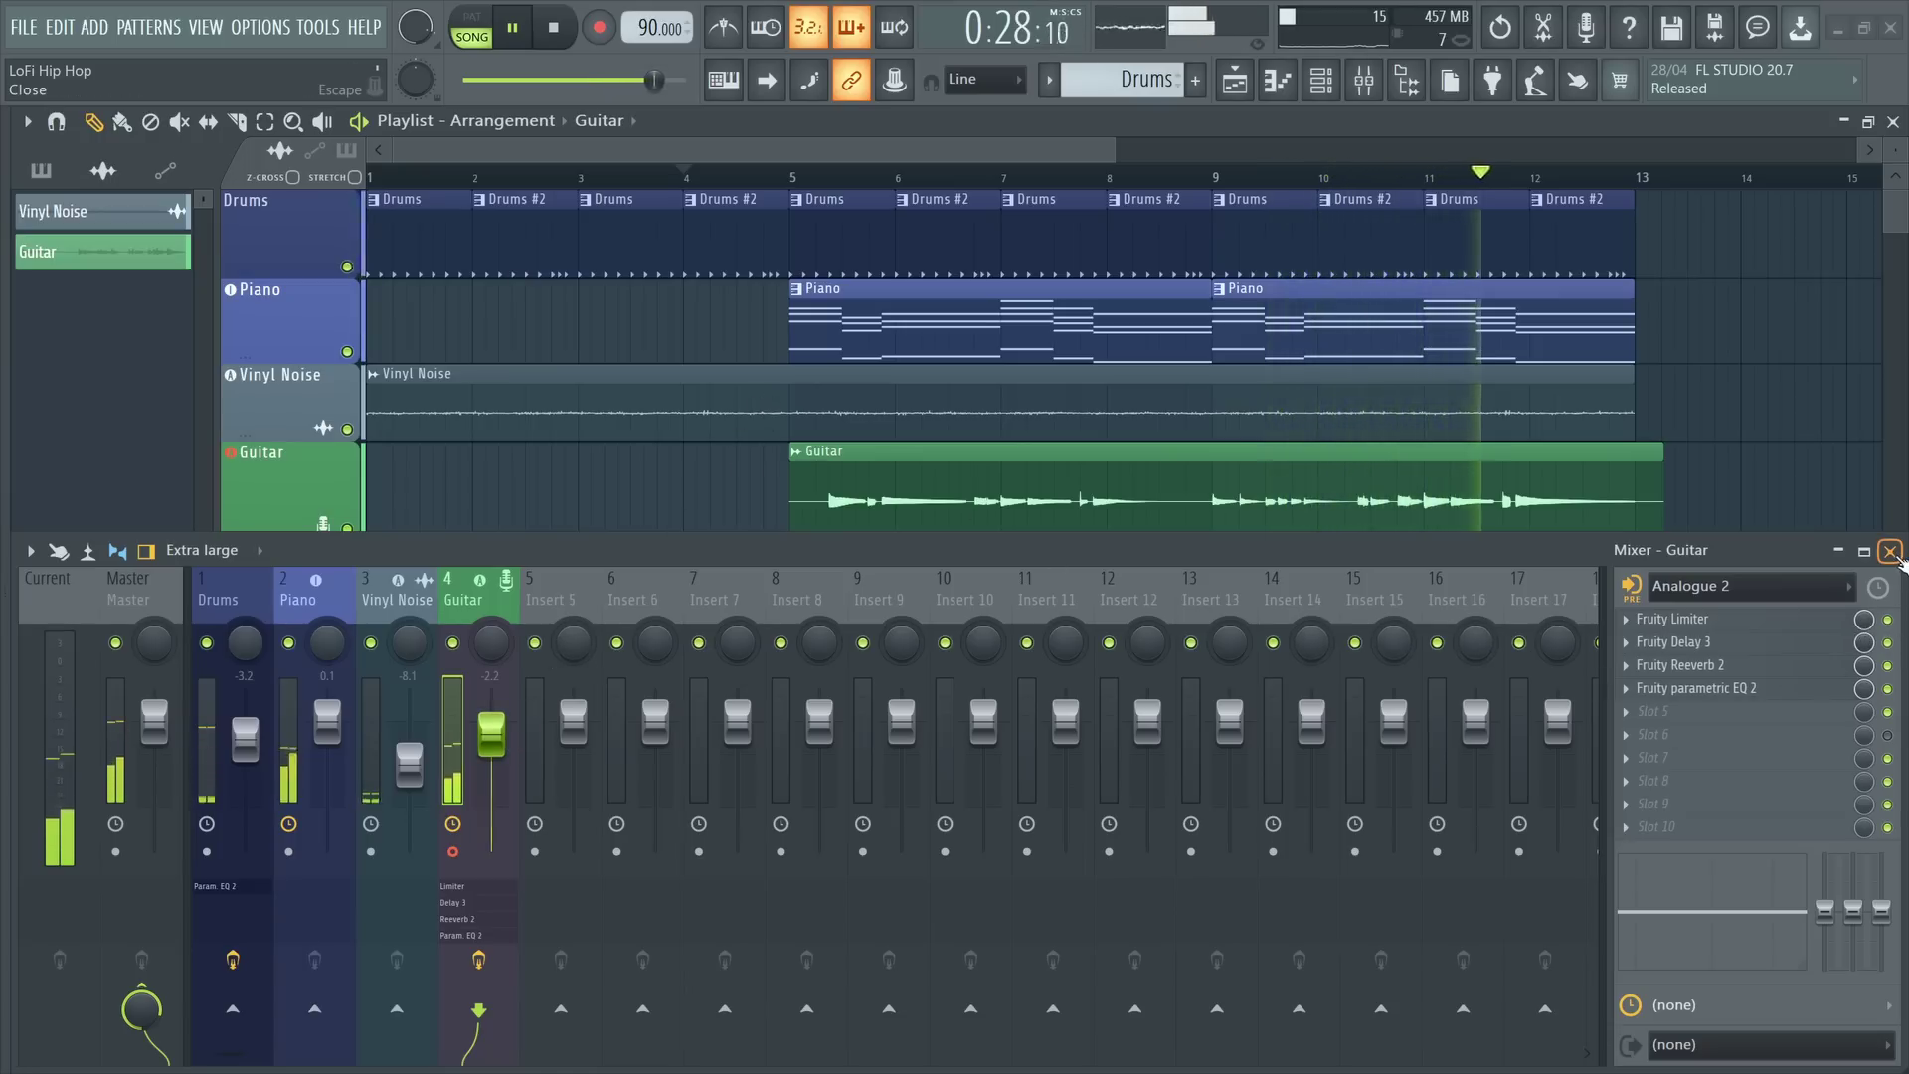
pyautogui.click(1890, 551)
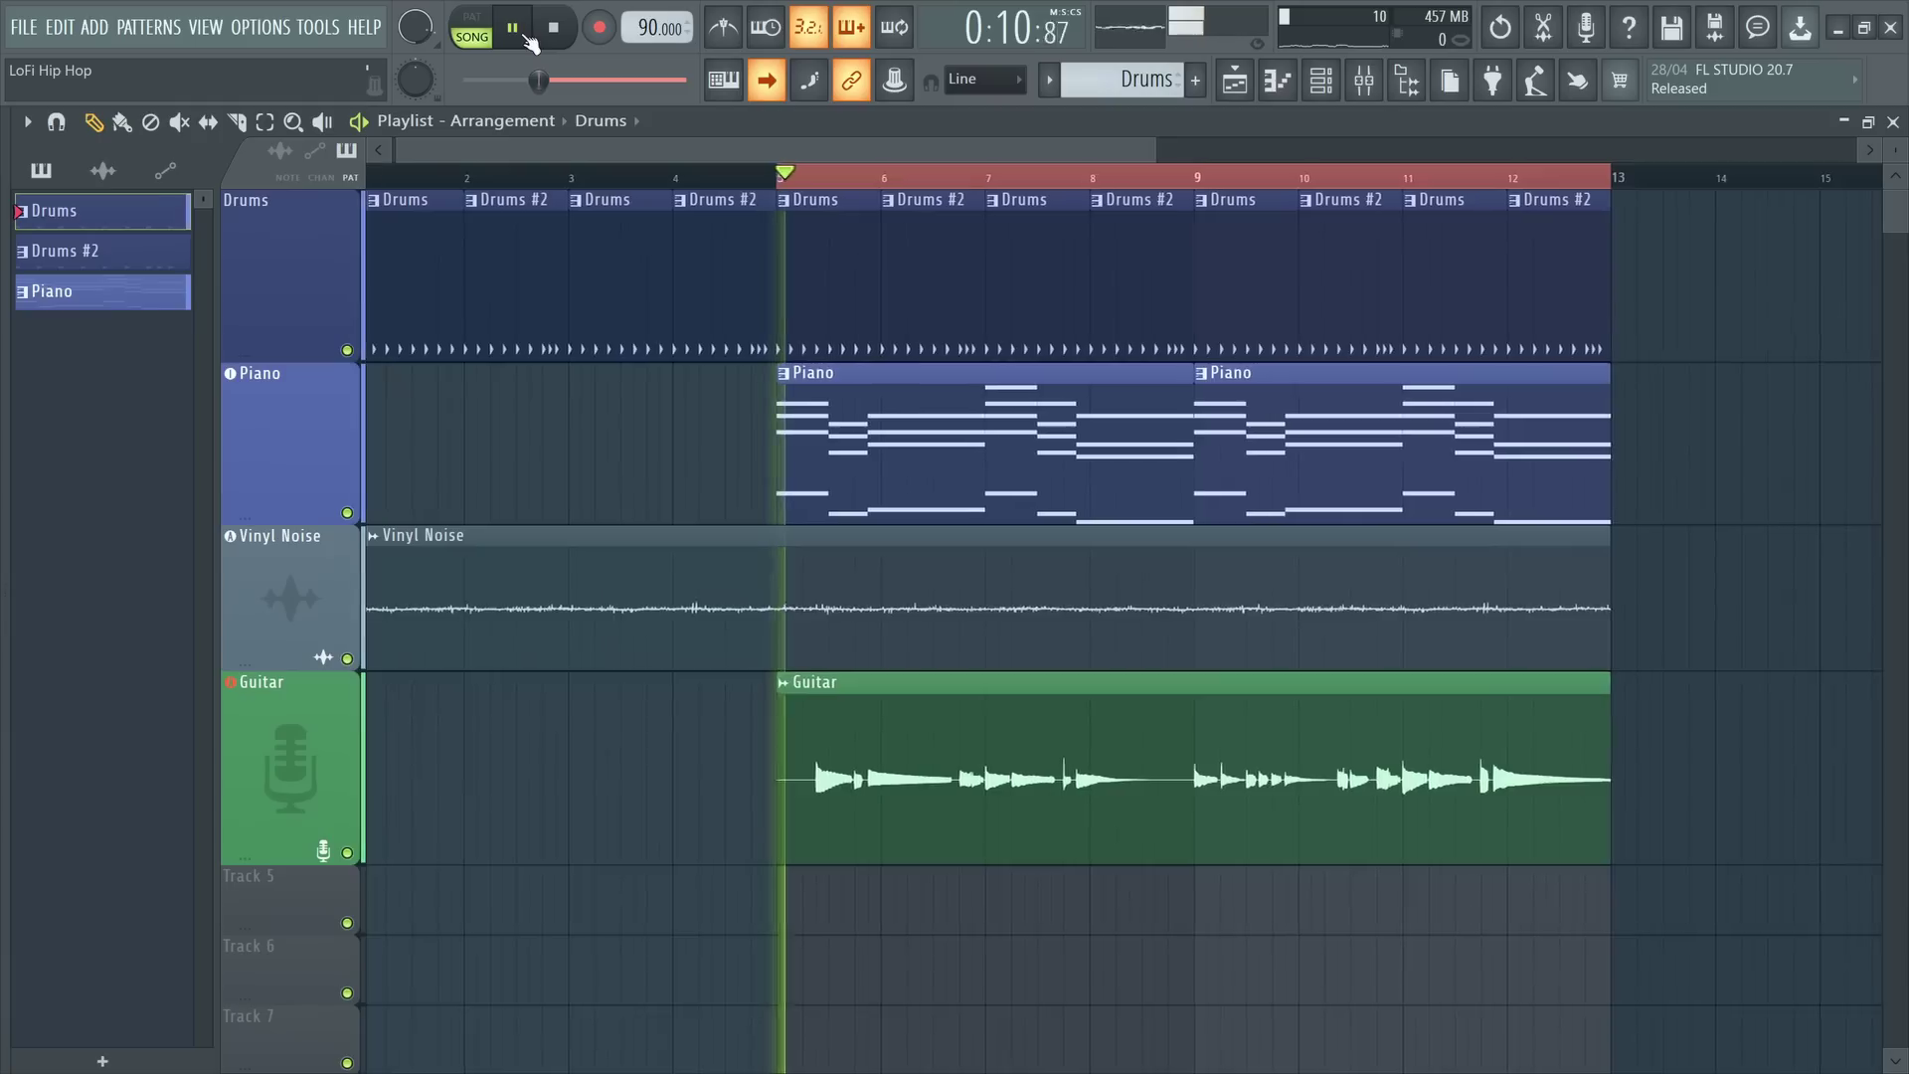
pyautogui.scroll(3, 887, 189)
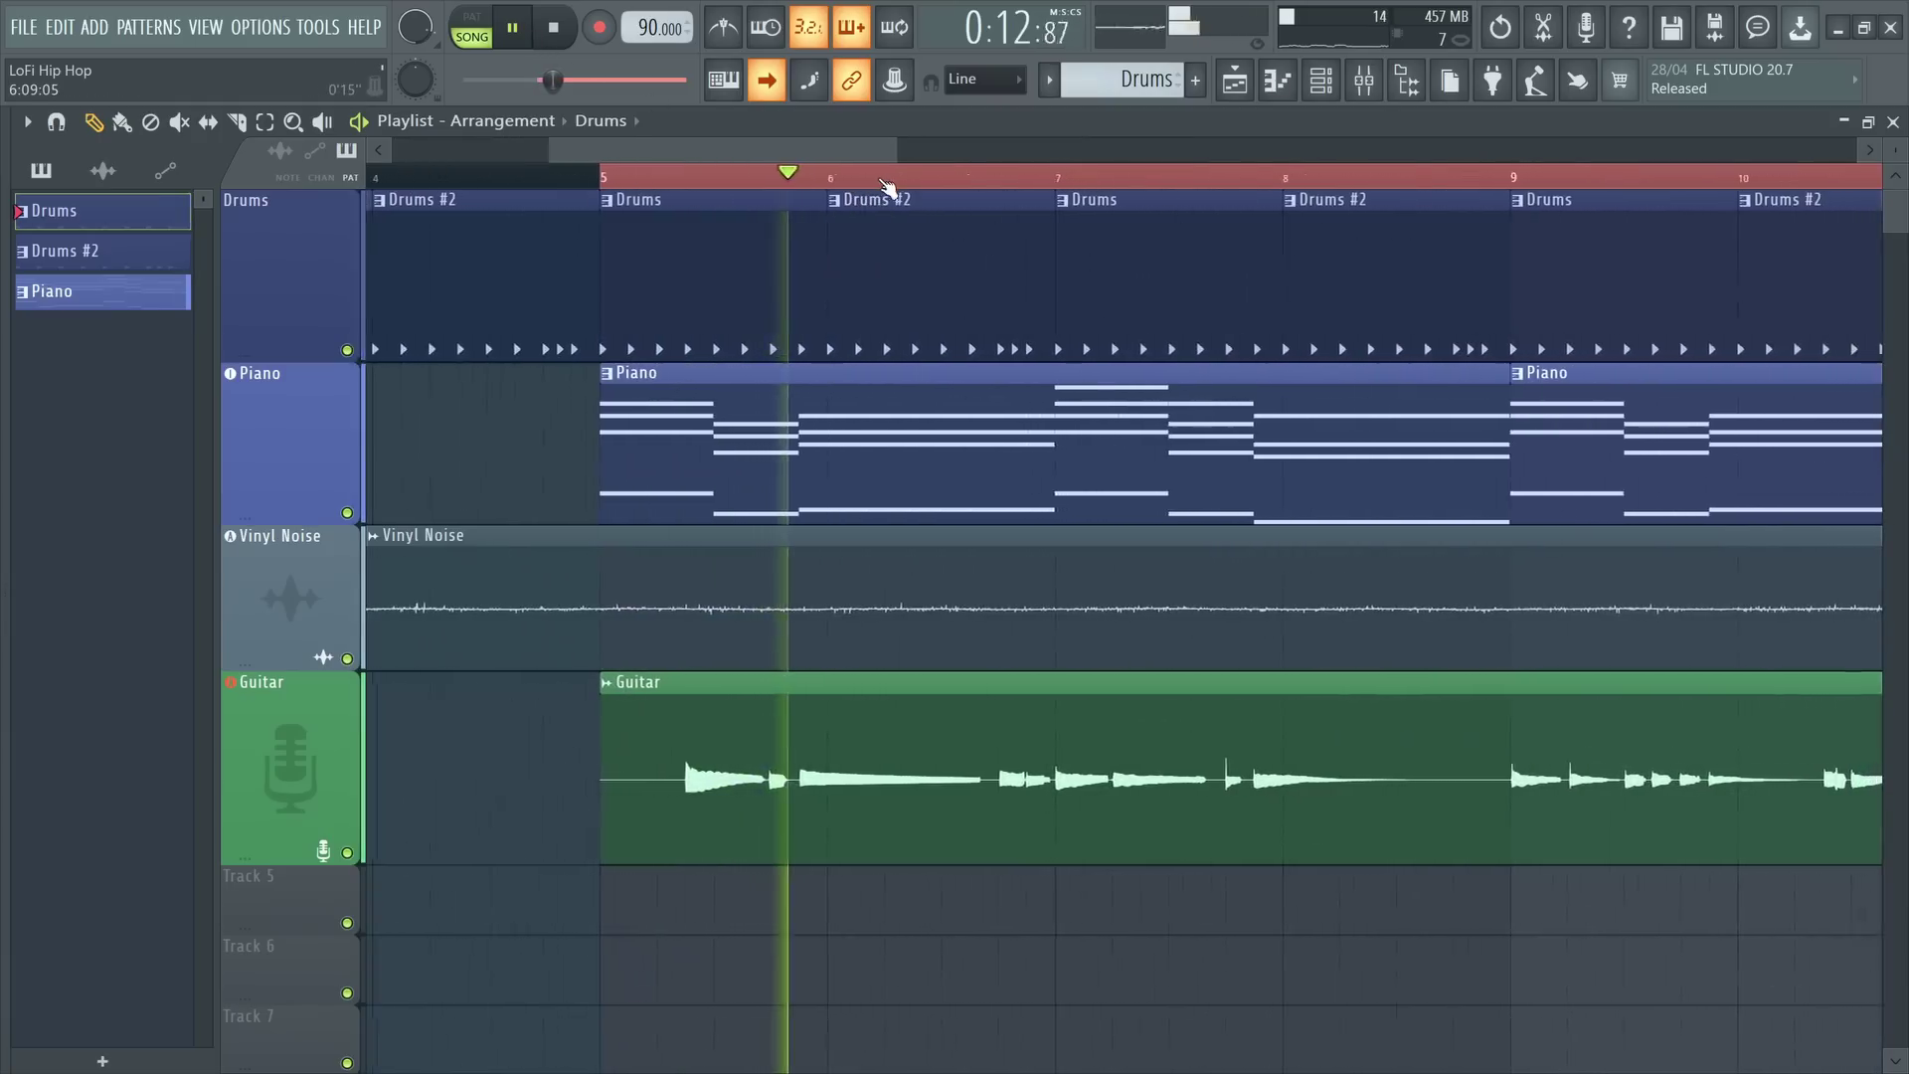